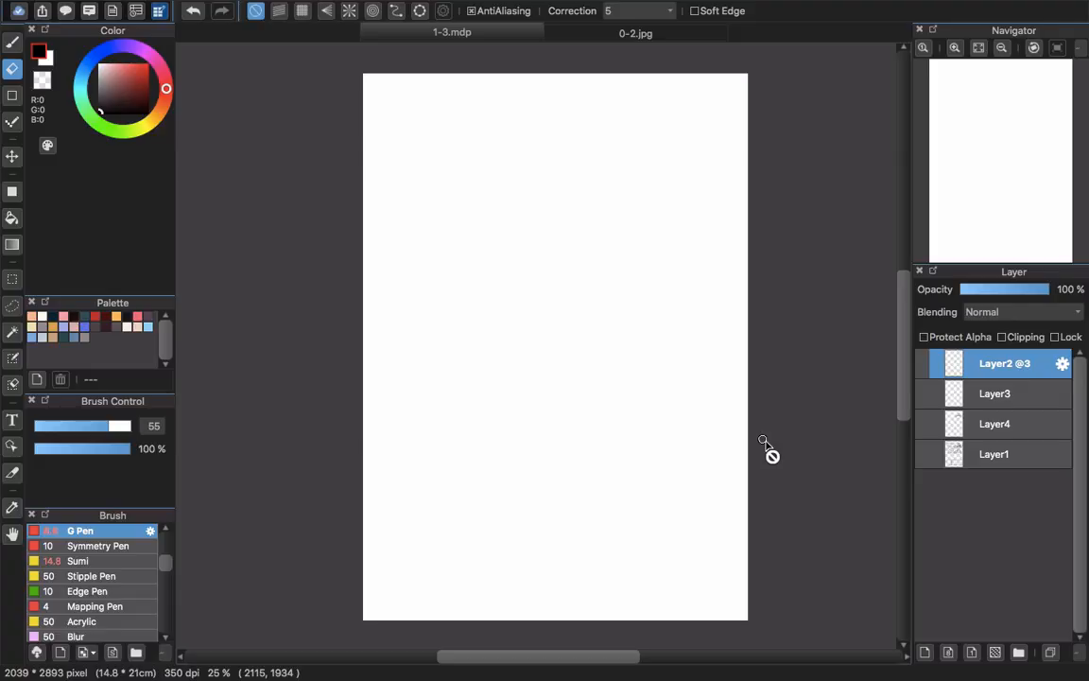
Read the story script's phone-call scene, highlight the lines from "I'm hanging up." to "Understand.", and return to MediBang Paint Pro
key(ctrl+Right)
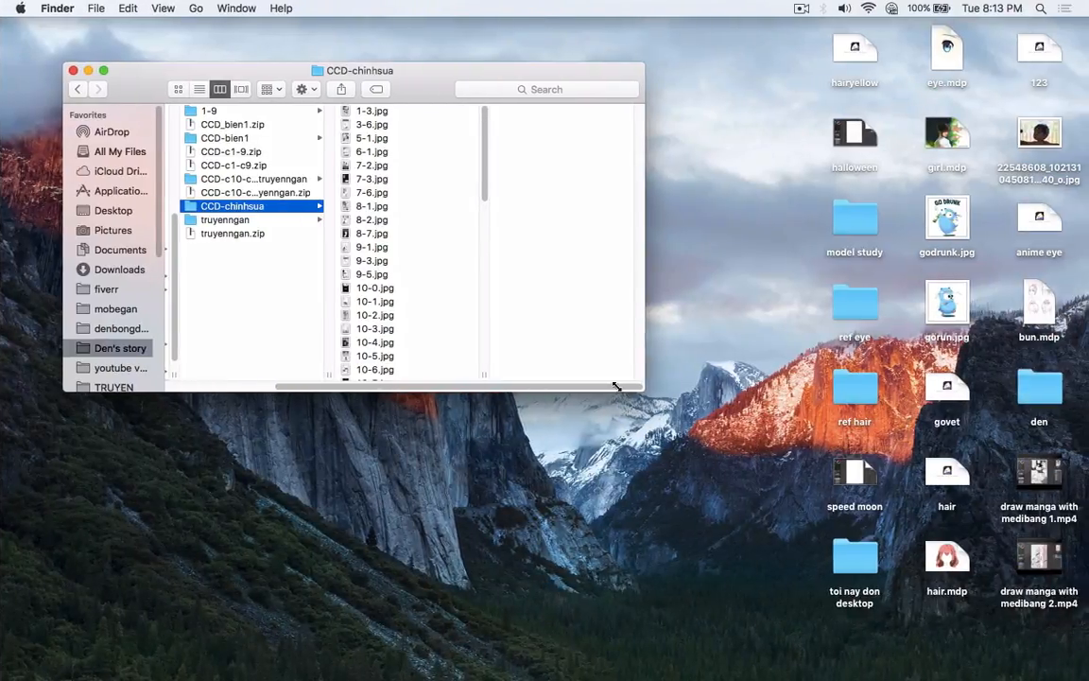
key(ctrl+Right)
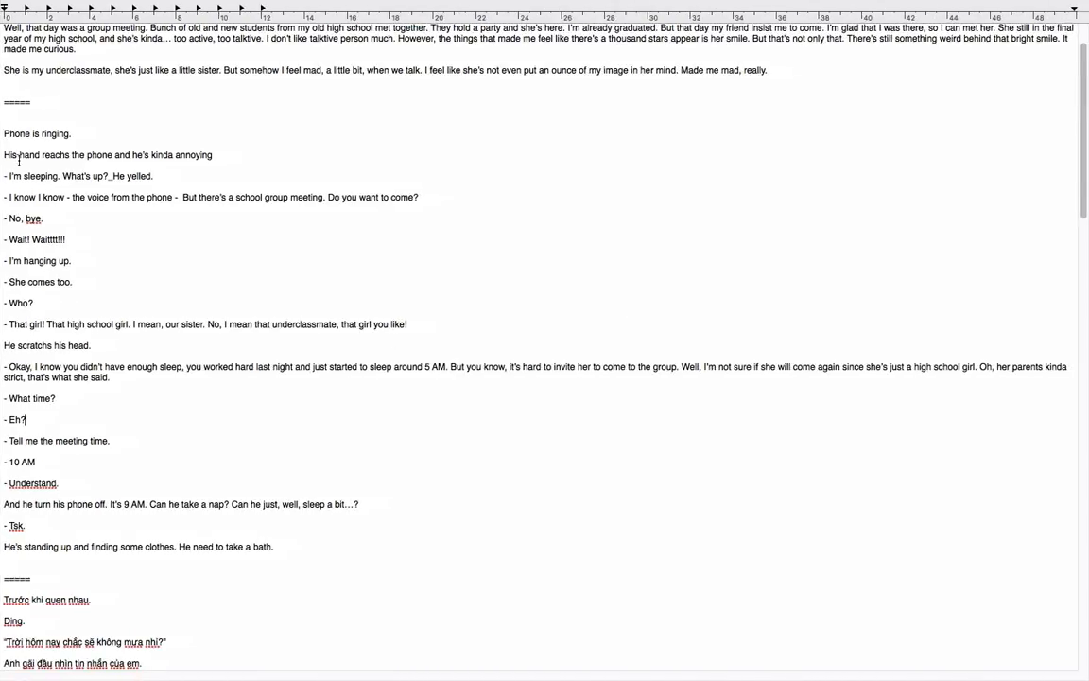
scroll(41, 175, down, 5)
scroll(40, 175, up, 3)
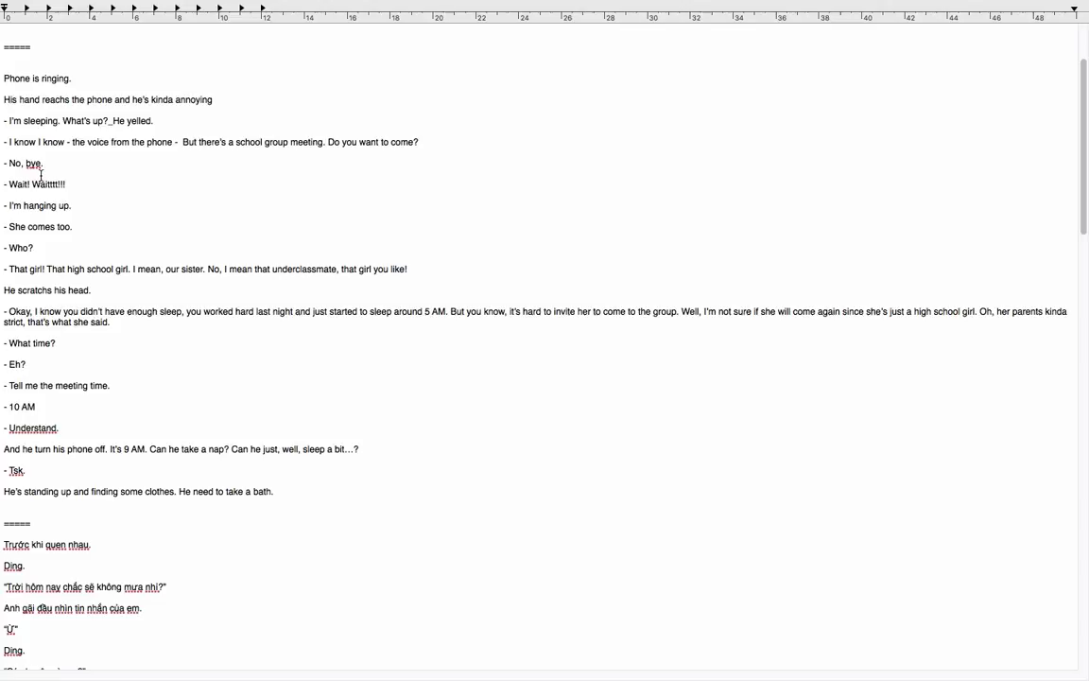
scroll(41, 175, up, 2)
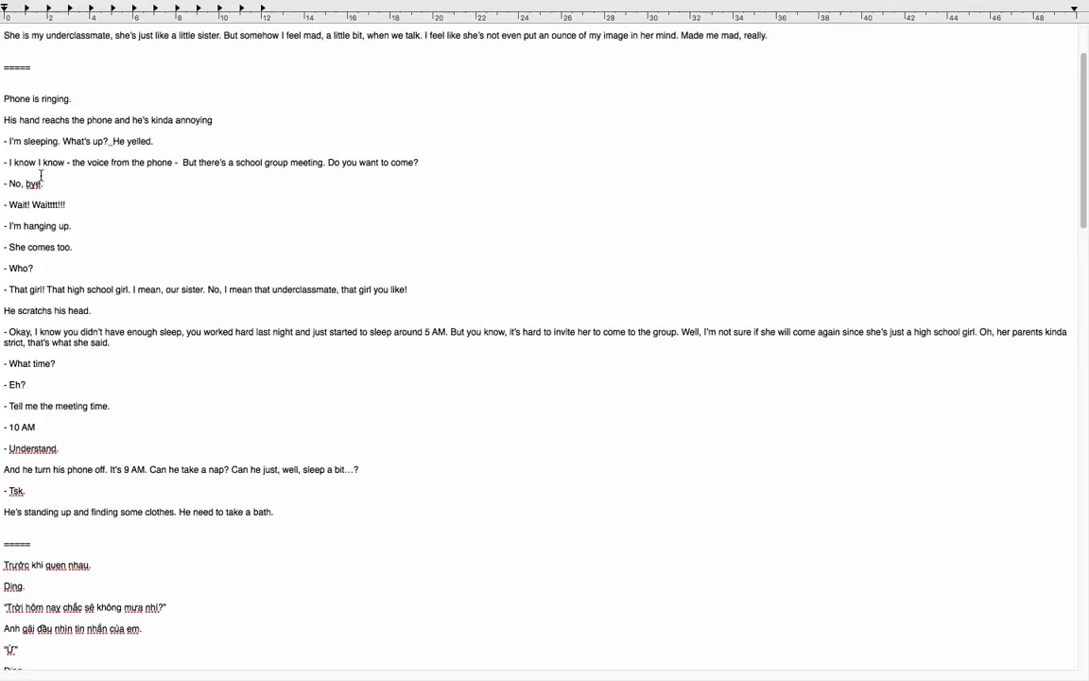
scroll(41, 175, down, 1)
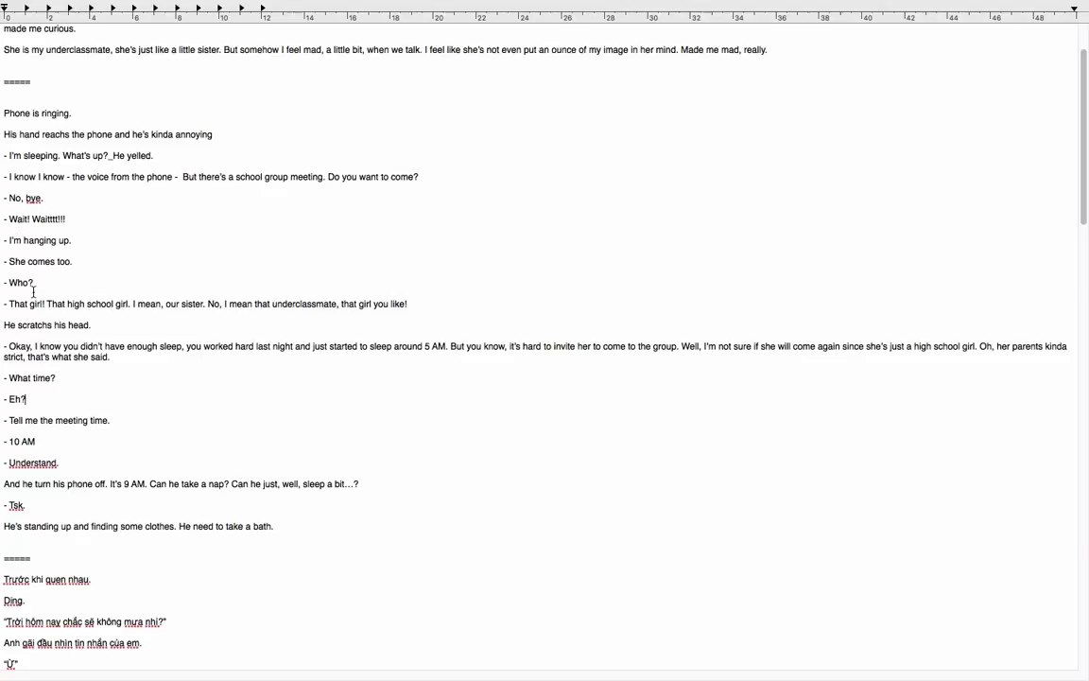
scroll(32, 282, down, 2)
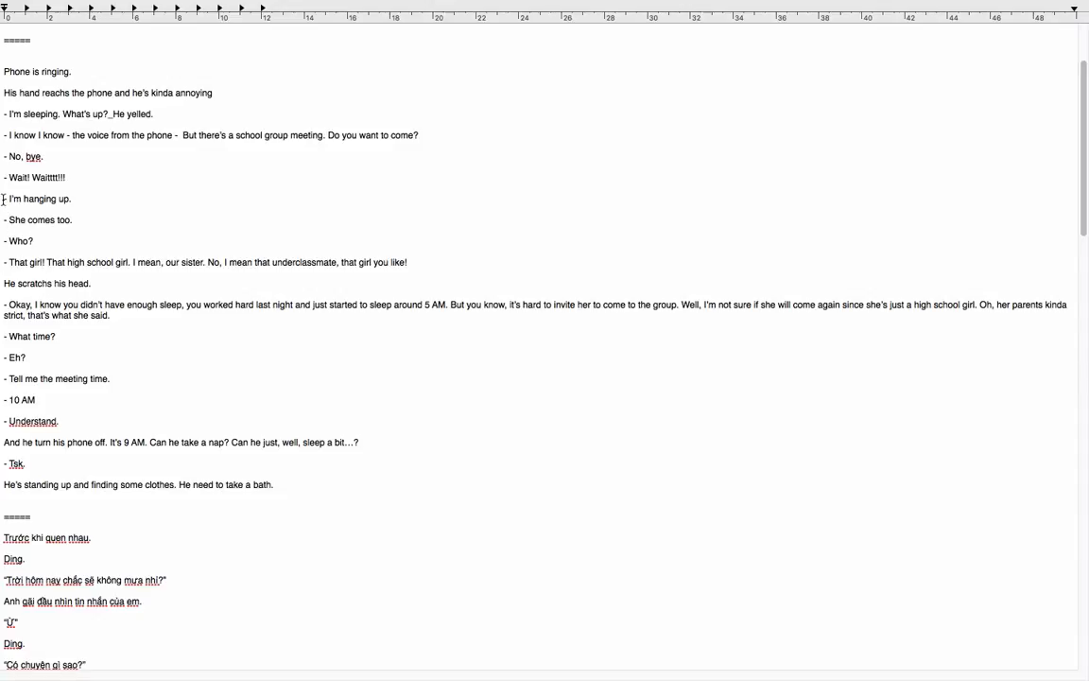
drag(4, 199, 150, 420)
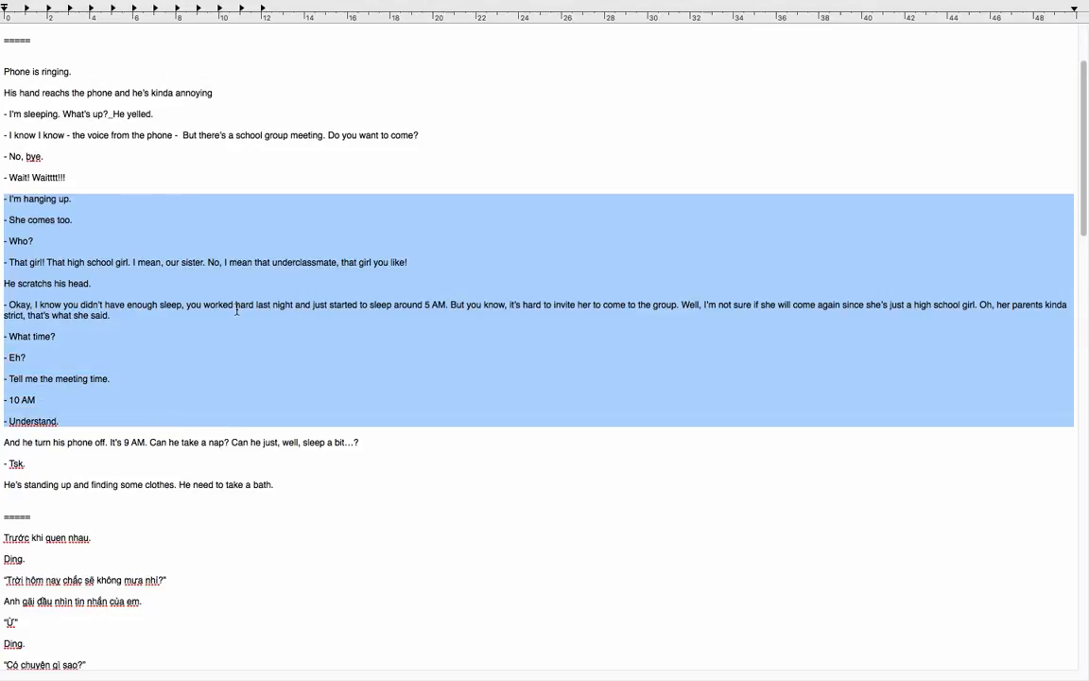
key(ctrl+Left)
key(ctrl+Left)
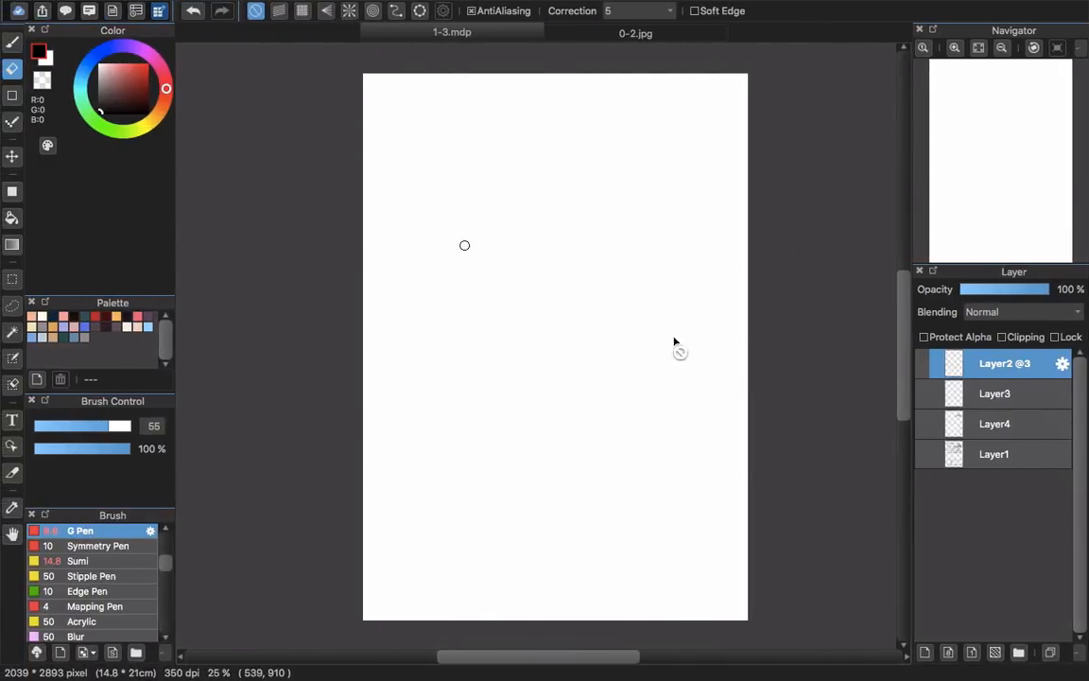
Activate the brush, show the rough layout on Layer1 and the figure sketch on Layer4, and select Layer1
click(923, 457)
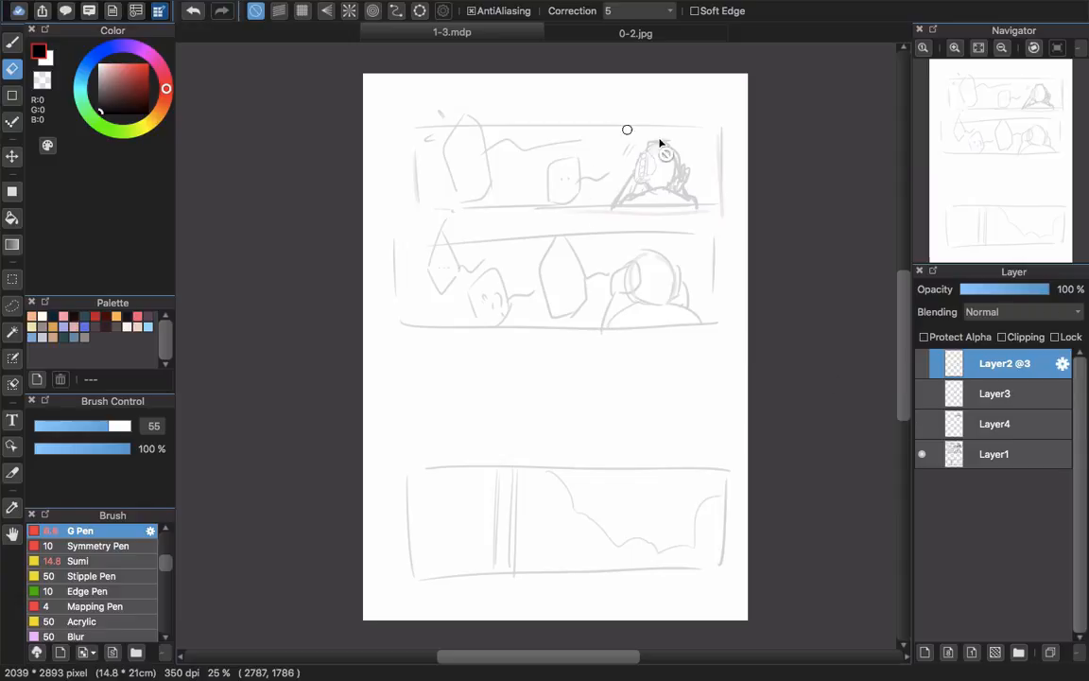
key(b)
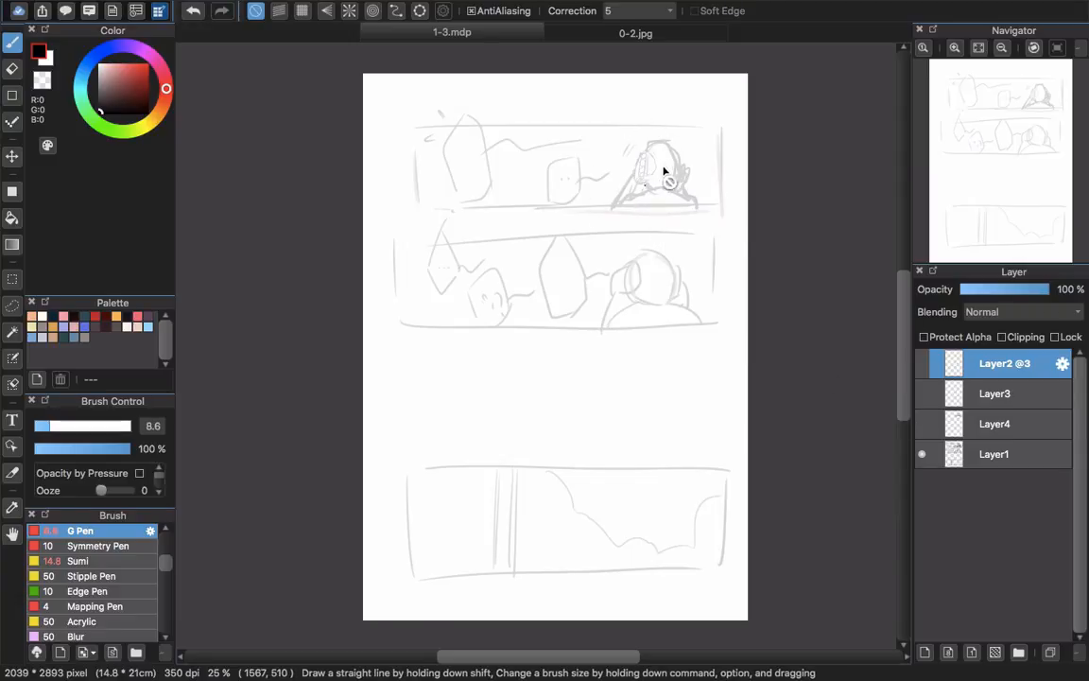
click(924, 431)
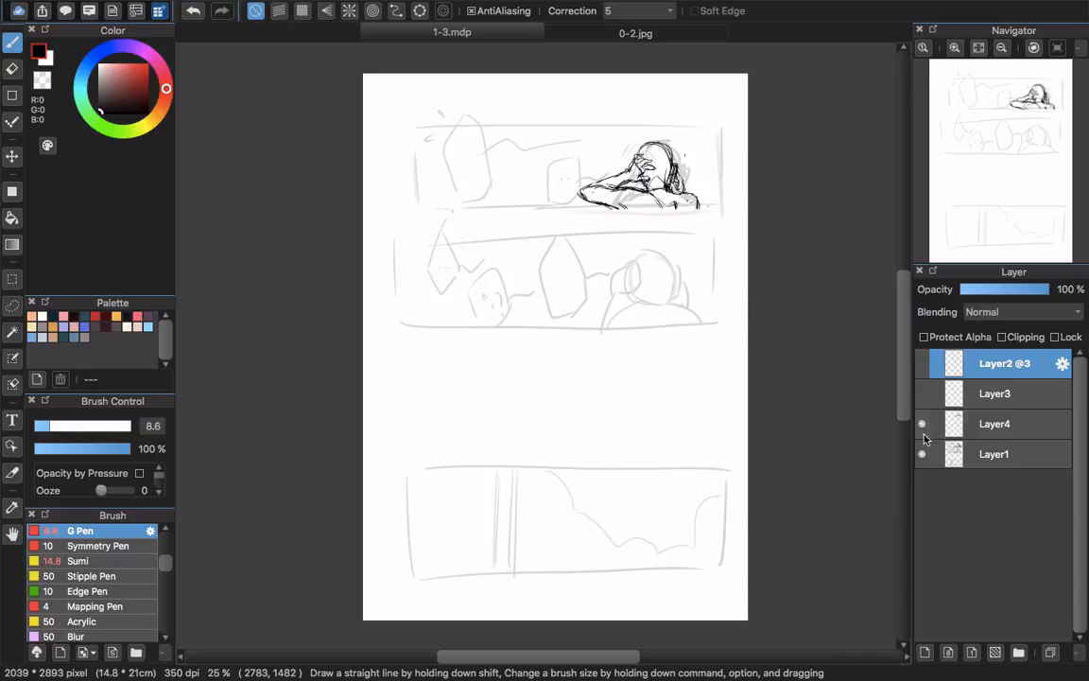
click(994, 428)
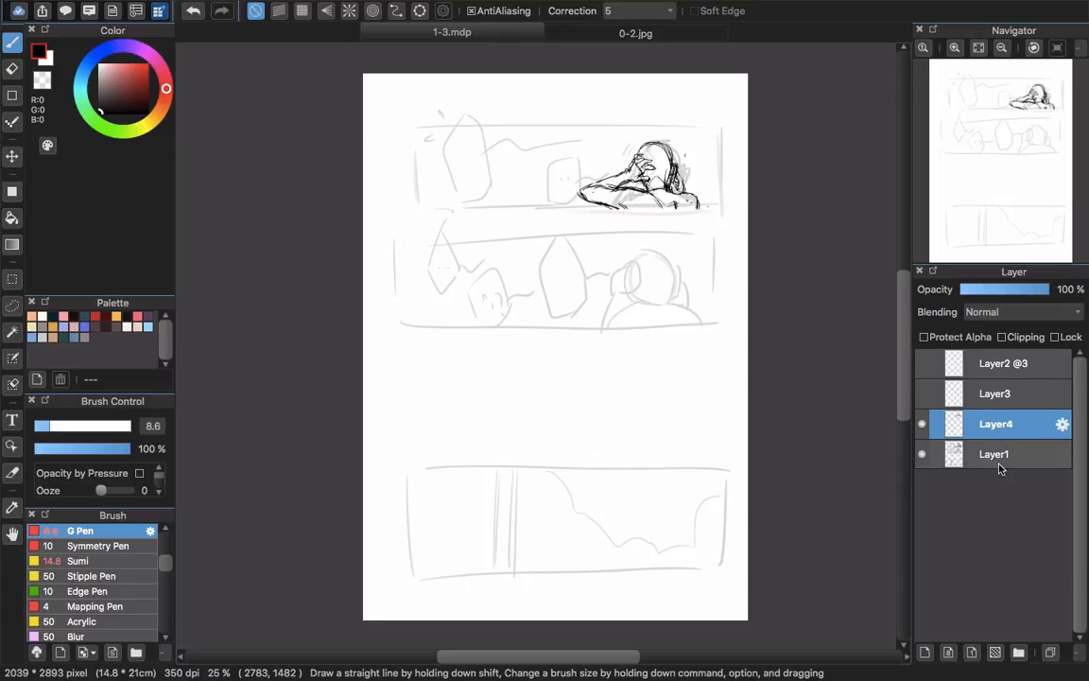
click(999, 462)
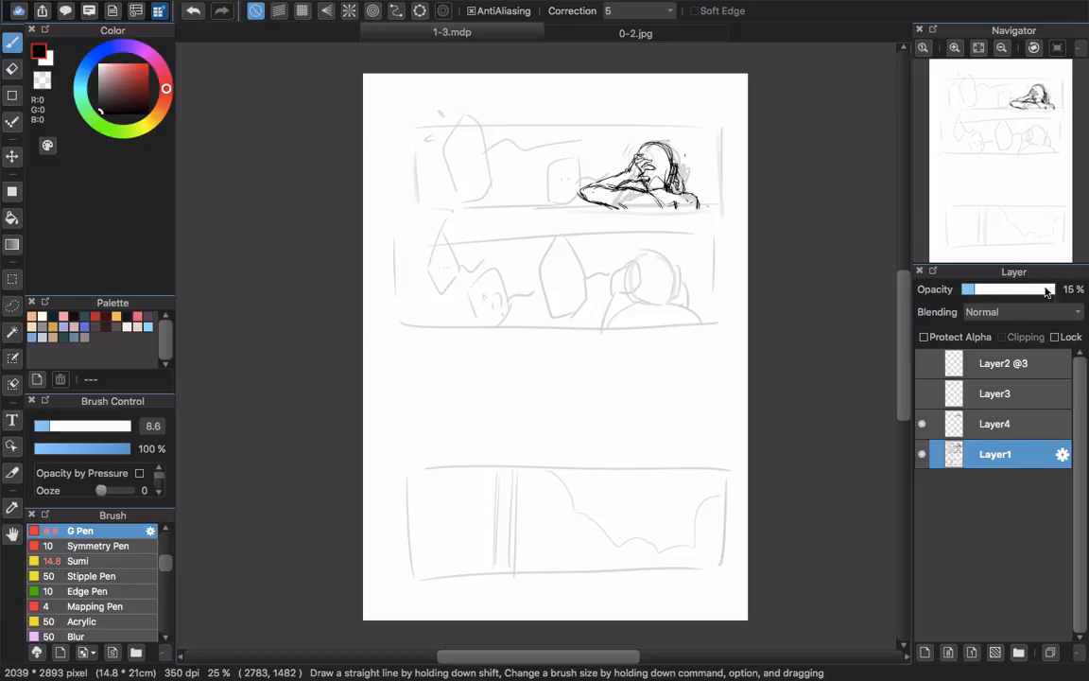
Hide Layer1 and lower the opacity of the figure sketch on Layer4 to 18%
click(980, 427)
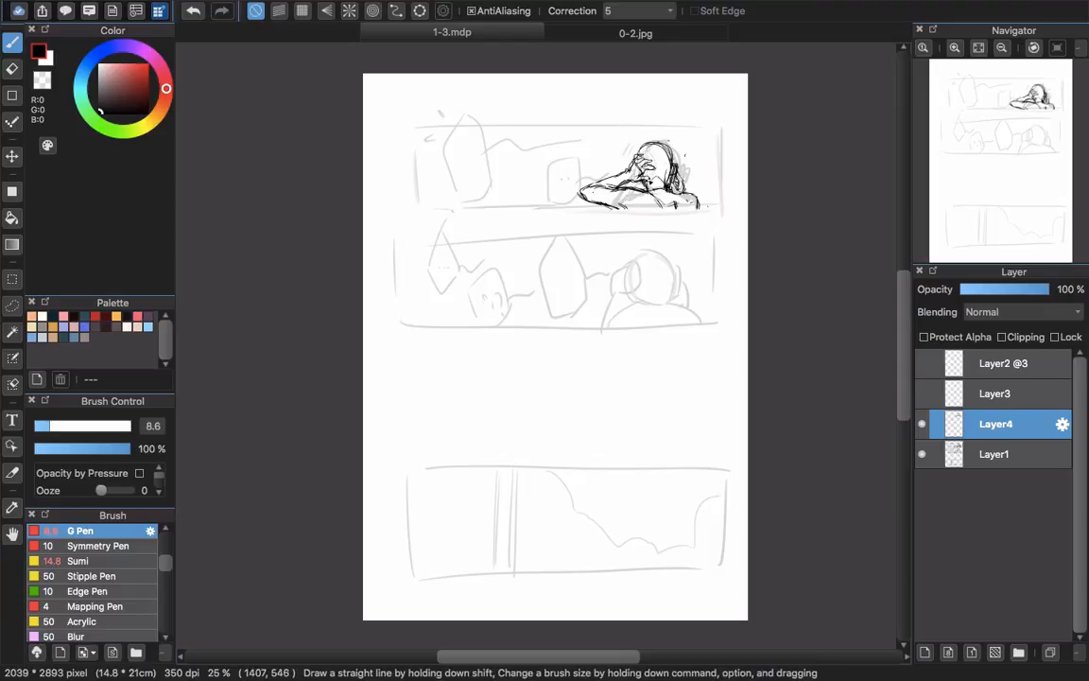
click(923, 454)
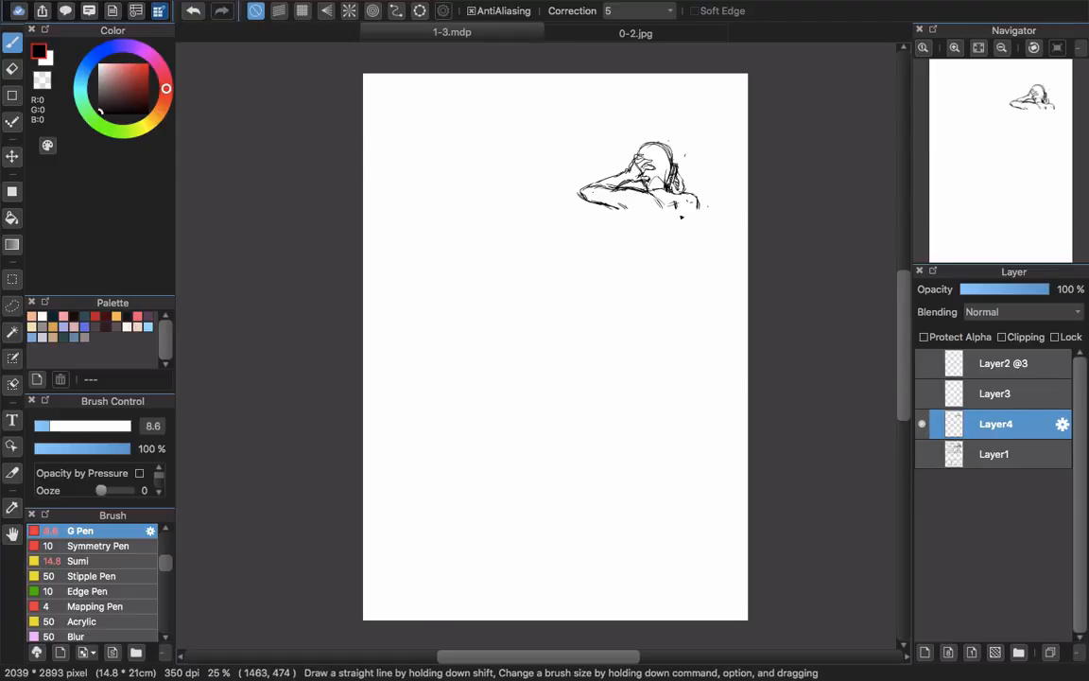
drag(1048, 289, 976, 289)
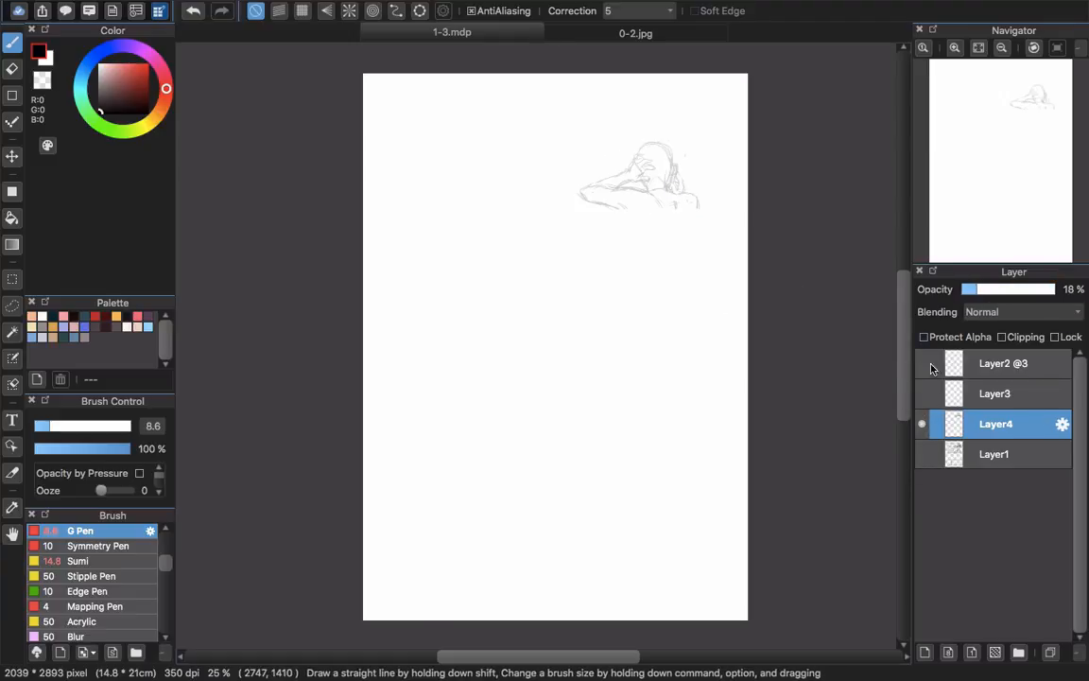
Show Layer3 and Layer1, and turn the panel frames on Layer2 on briefly before hiding them again
click(923, 393)
click(998, 393)
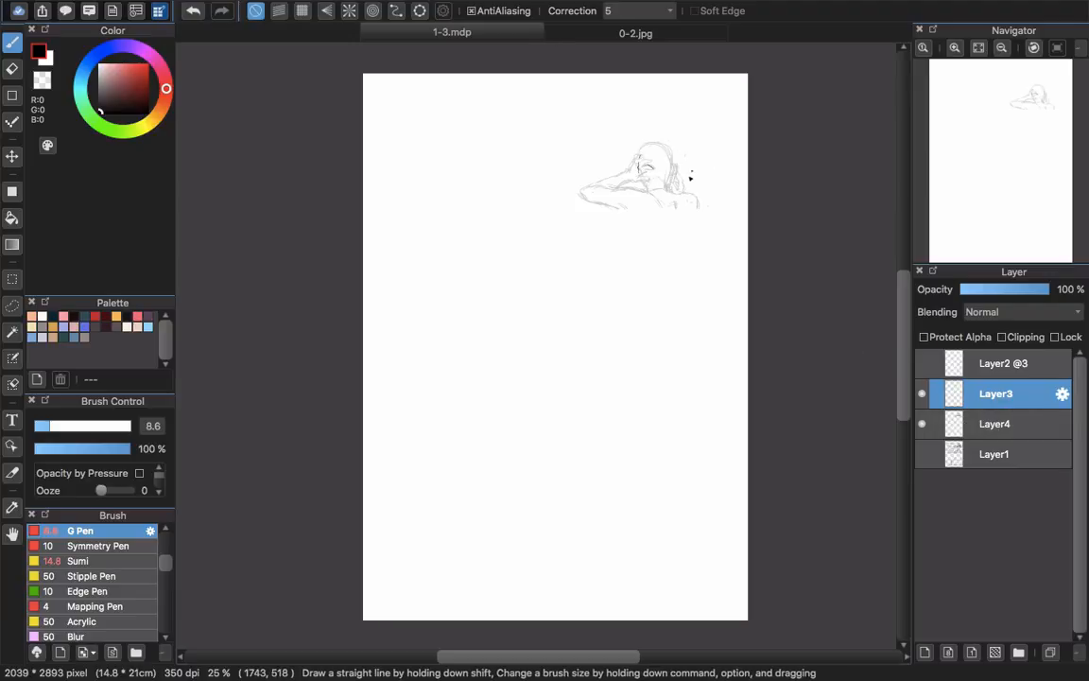
click(979, 363)
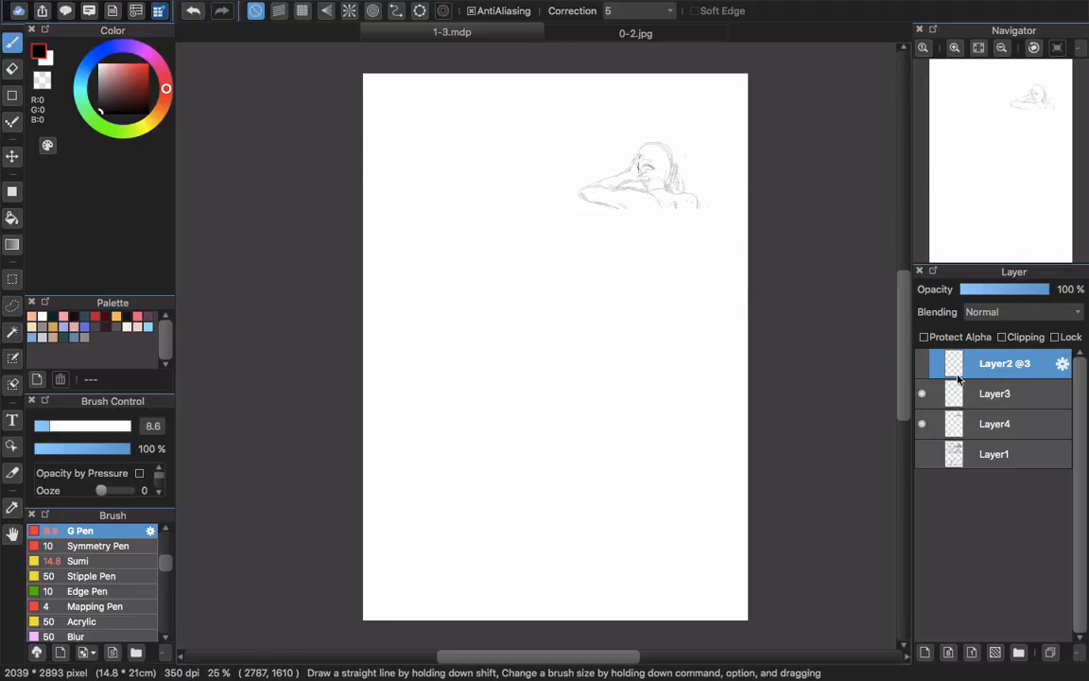
click(924, 363)
click(923, 454)
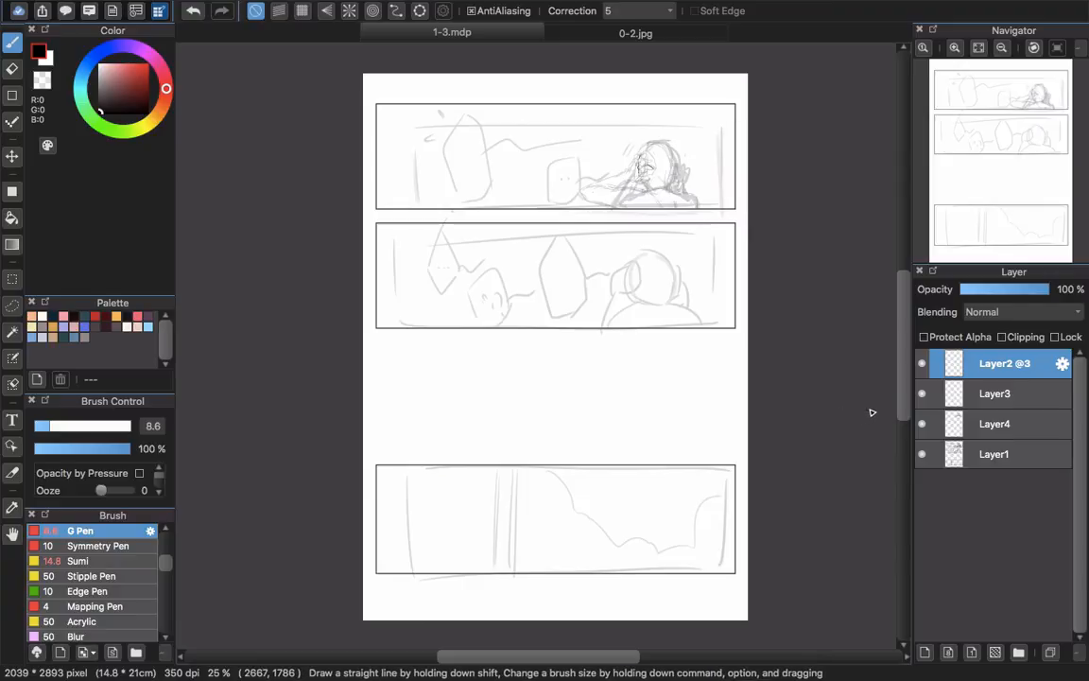
click(922, 365)
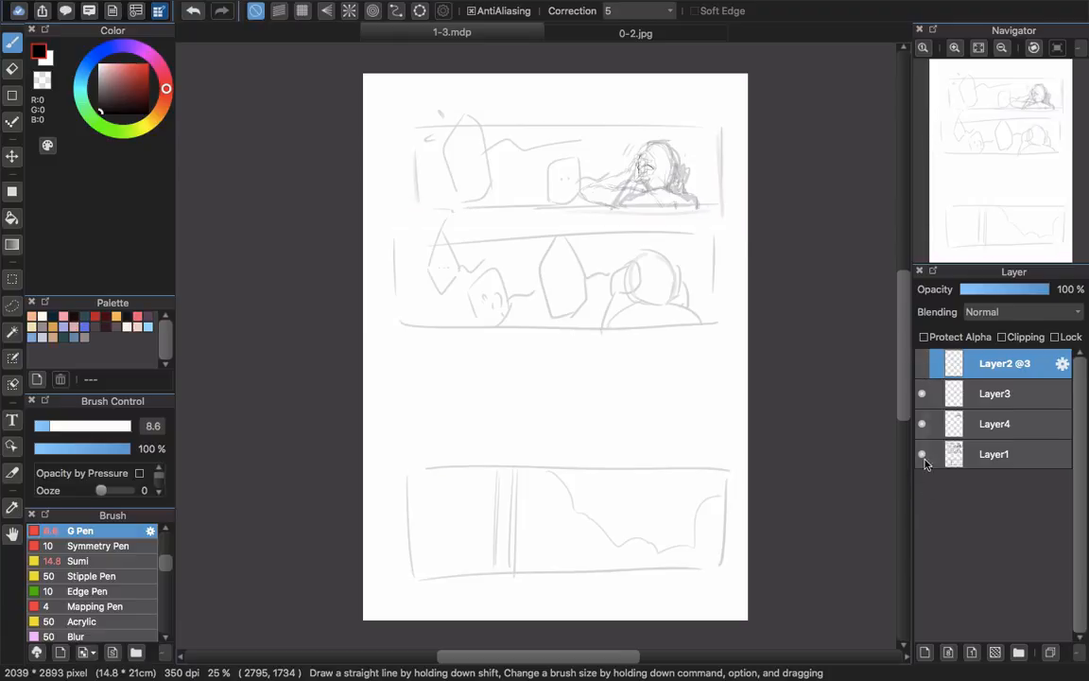
Add a new layer and pick the dark "line" swatch (R 89, G 76, B 76) as the foreground color
click(925, 652)
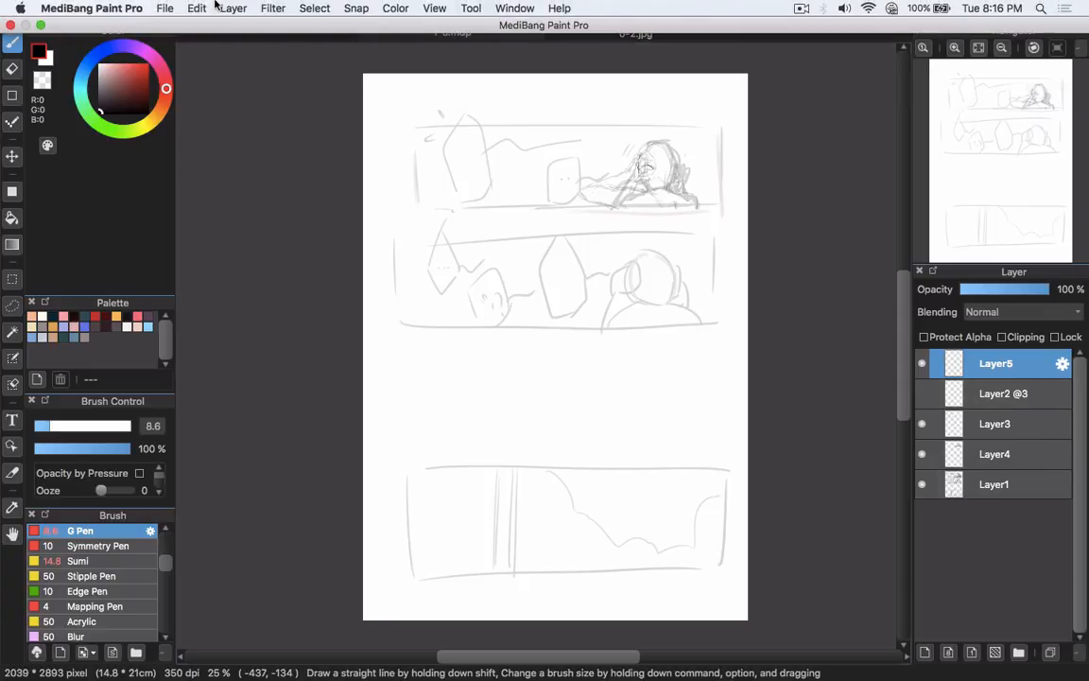
click(96, 327)
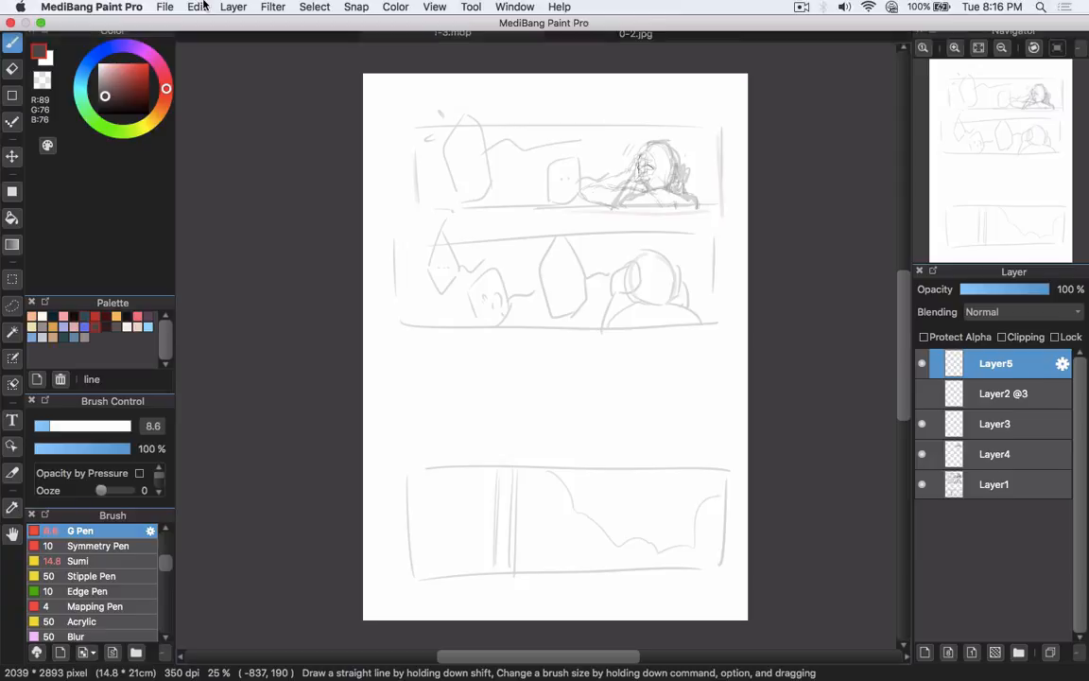
Add a comic panel frame to the new layer with line width 6 and a black border
click(197, 7)
mouse_move(233, 10)
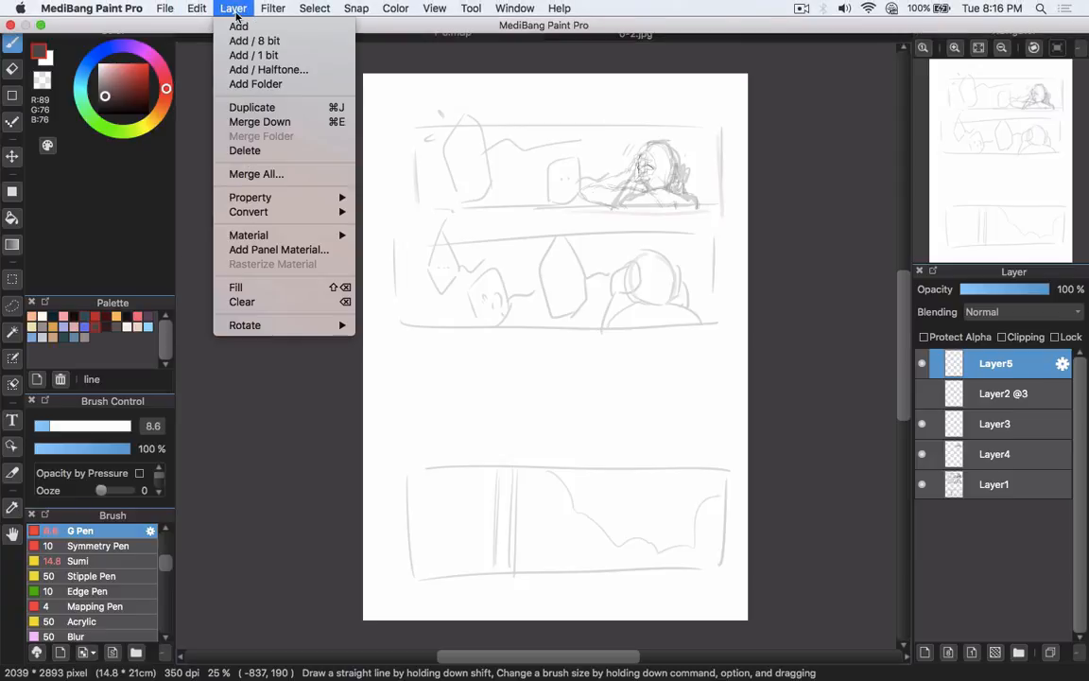
click(297, 253)
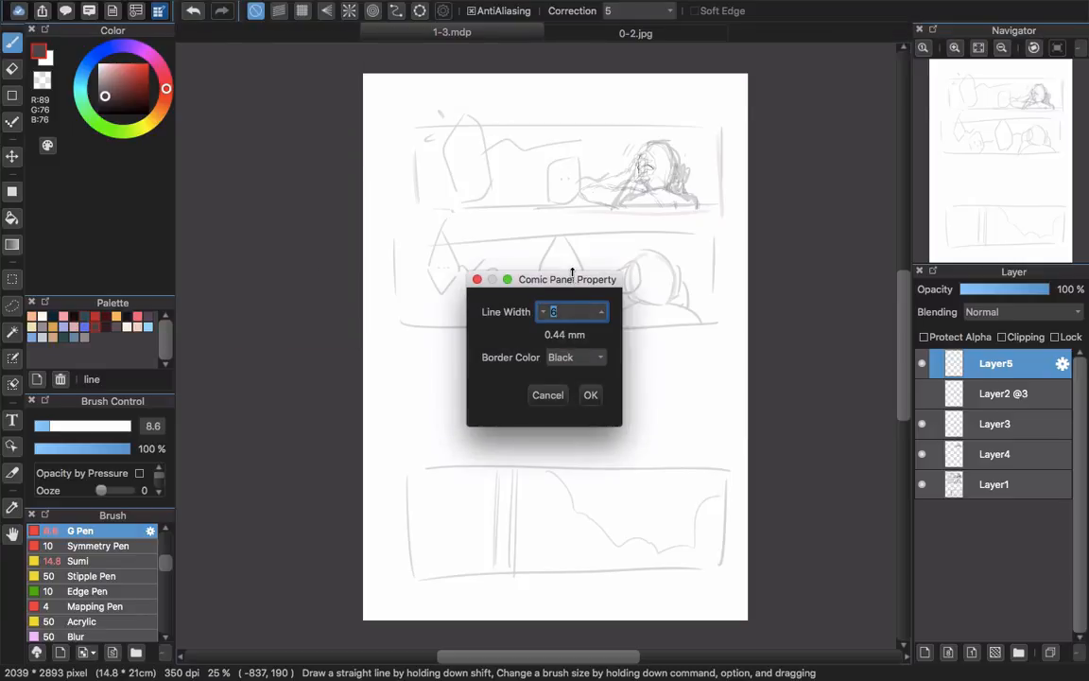
drag(572, 272, 597, 185)
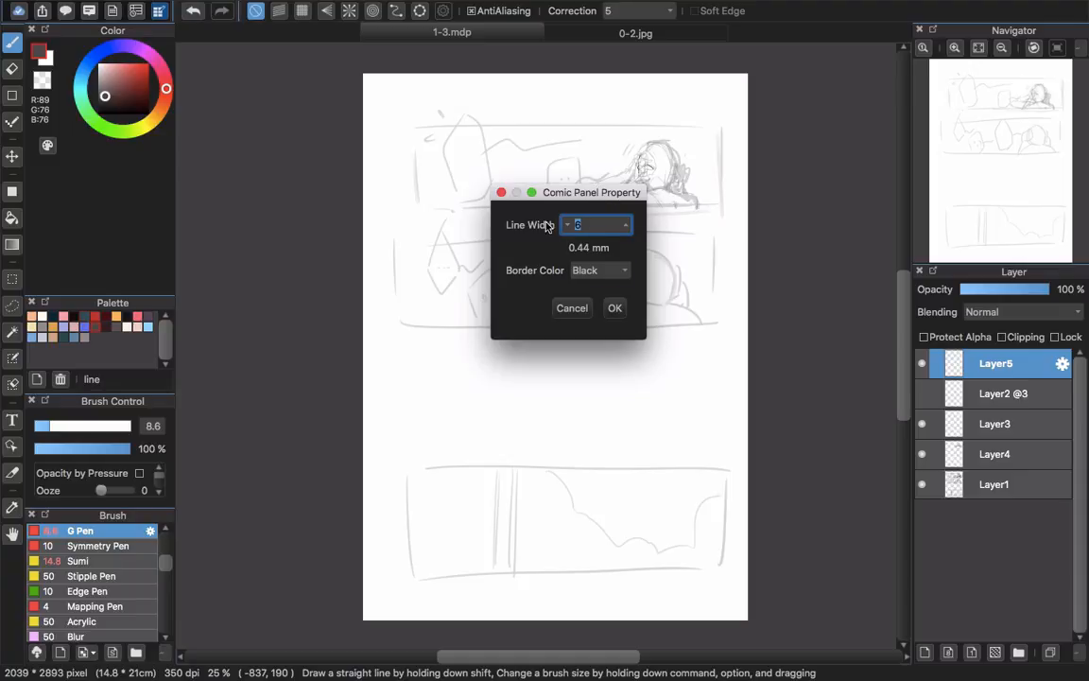
click(623, 271)
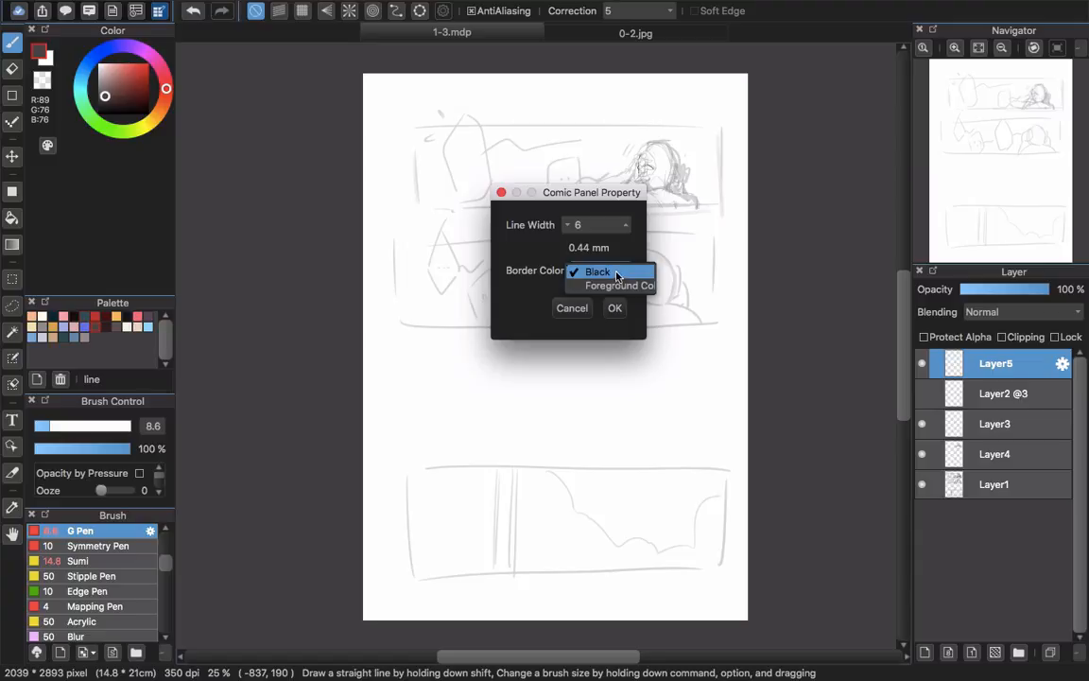
click(619, 286)
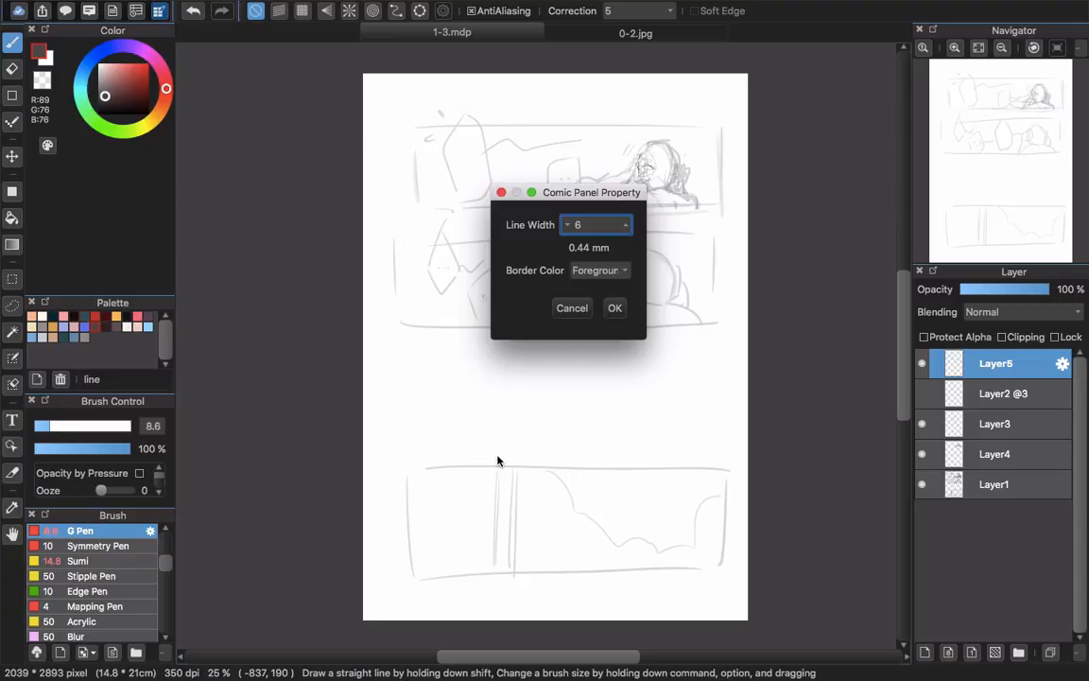
click(611, 275)
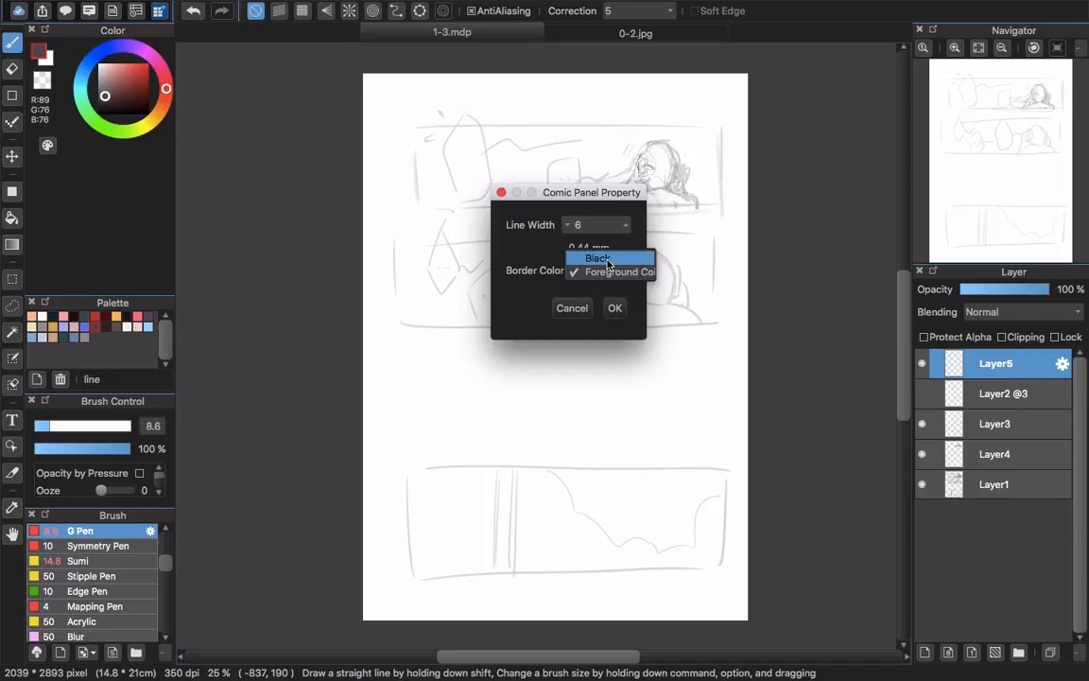
click(613, 266)
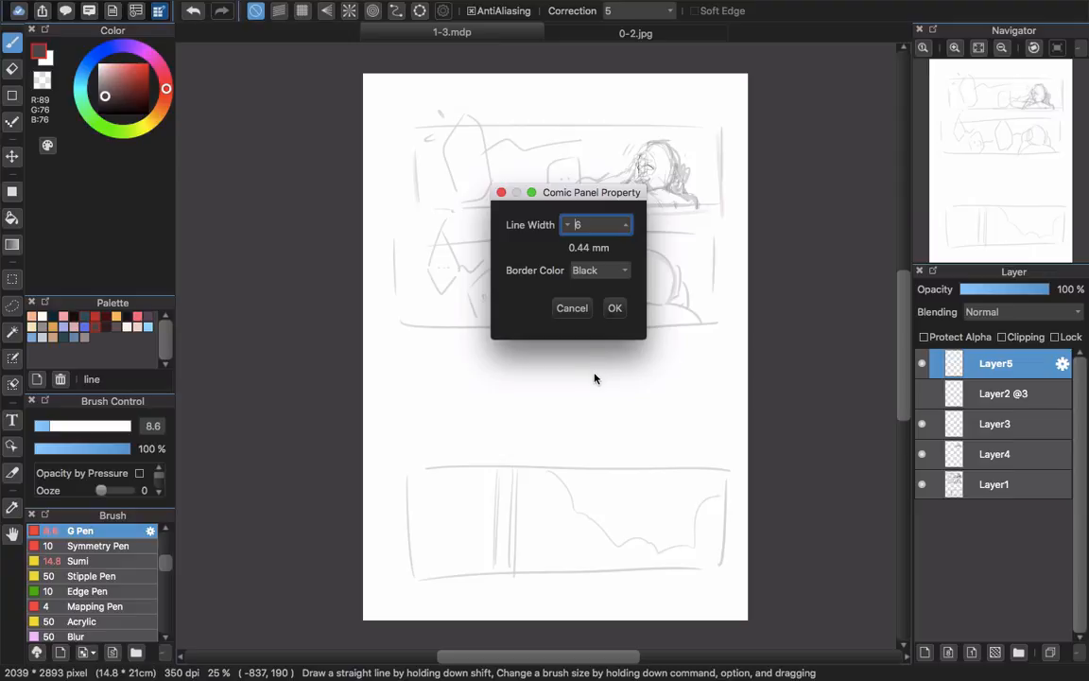
click(615, 310)
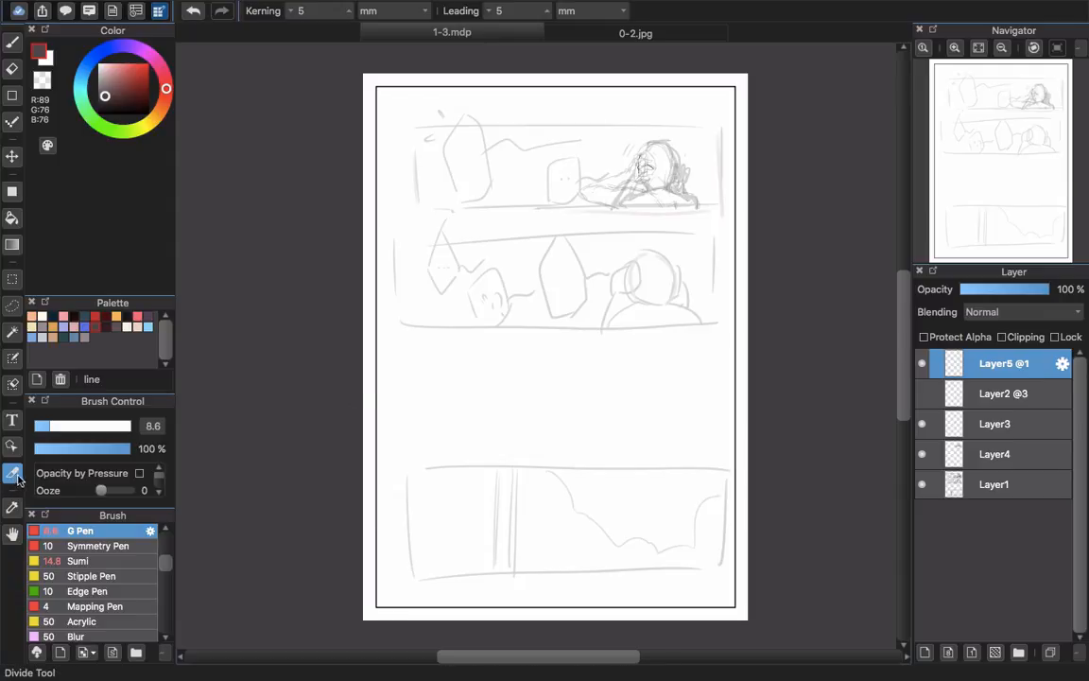
Divide the page frame horizontally into two panels and shrink the lower panel's height to fit the sketched bottom panel
drag(355, 419, 861, 384)
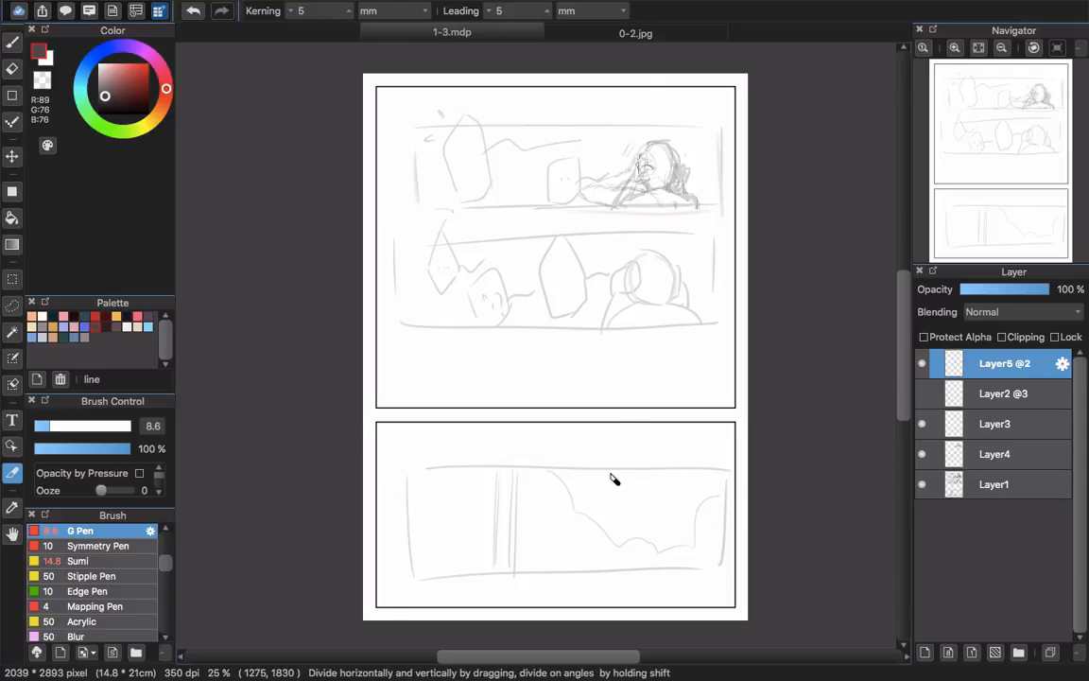
click(12, 449)
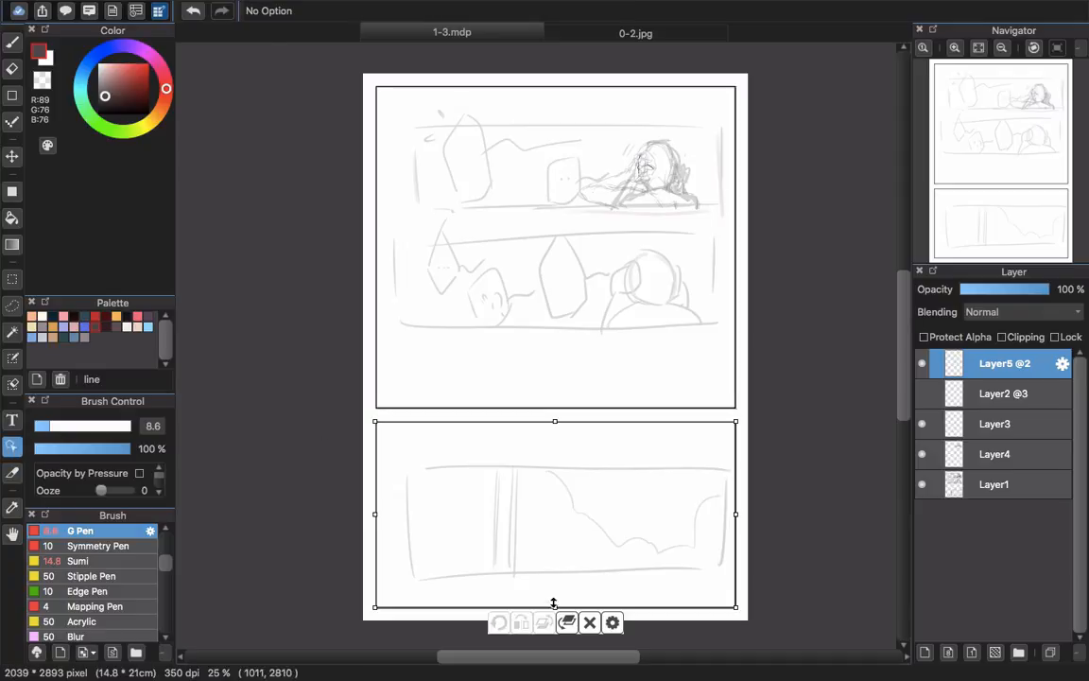
drag(556, 420, 557, 465)
drag(556, 606, 556, 576)
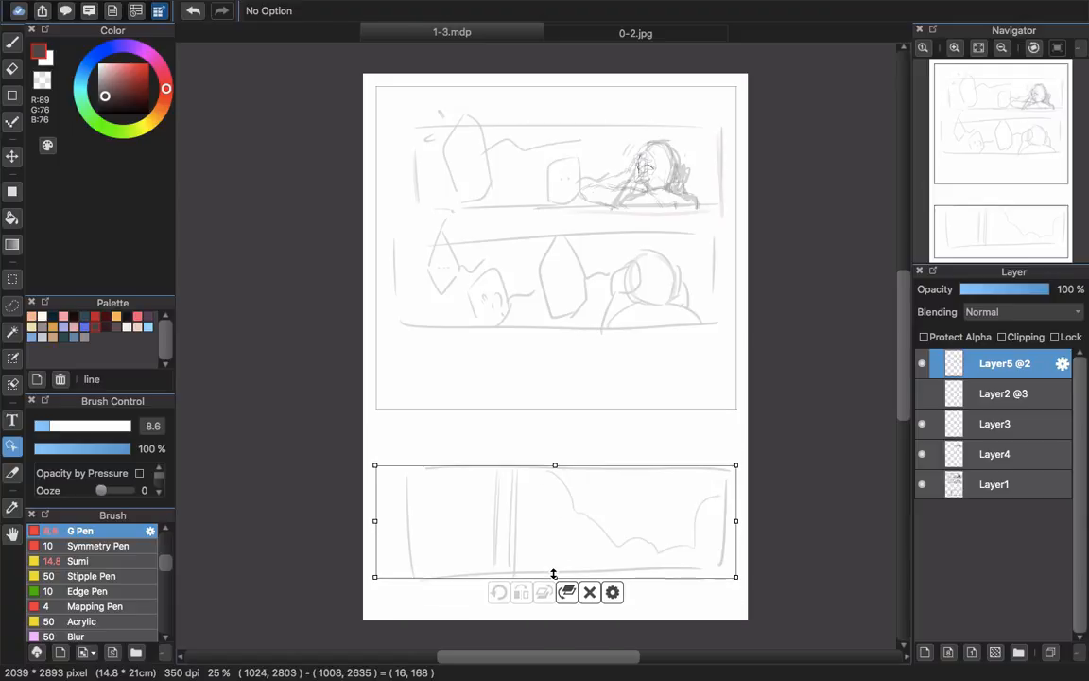
Shrink the upper panel from its lower and upper edges to fit around the two upper sketch rows
click(551, 294)
drag(556, 405, 556, 330)
key(ctrl+z)
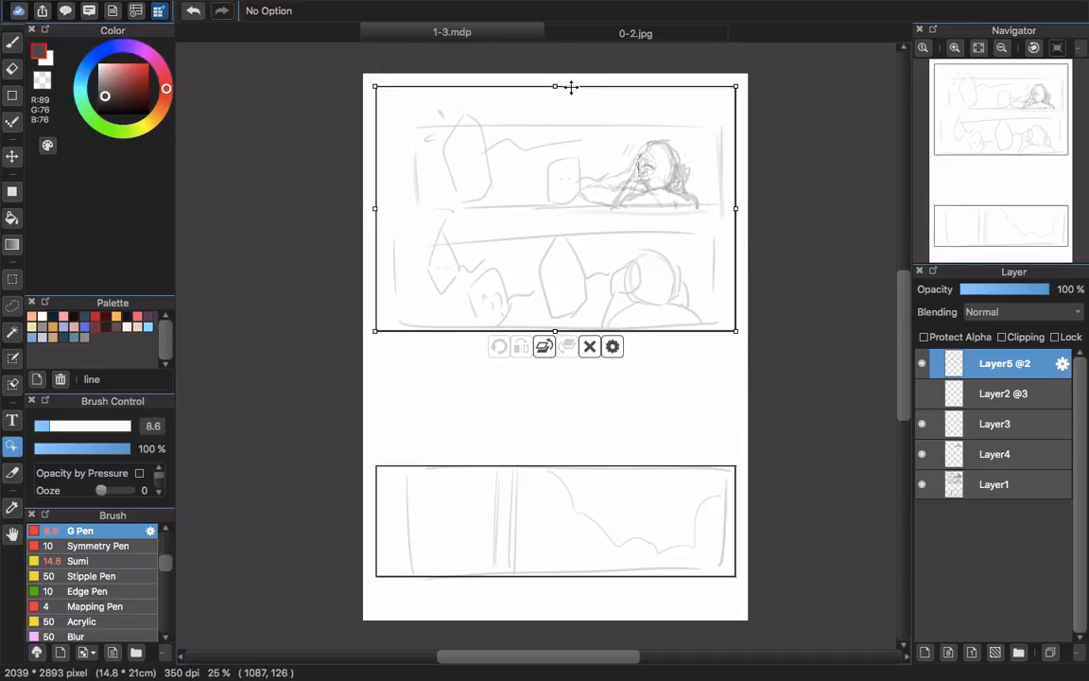
drag(556, 85, 556, 122)
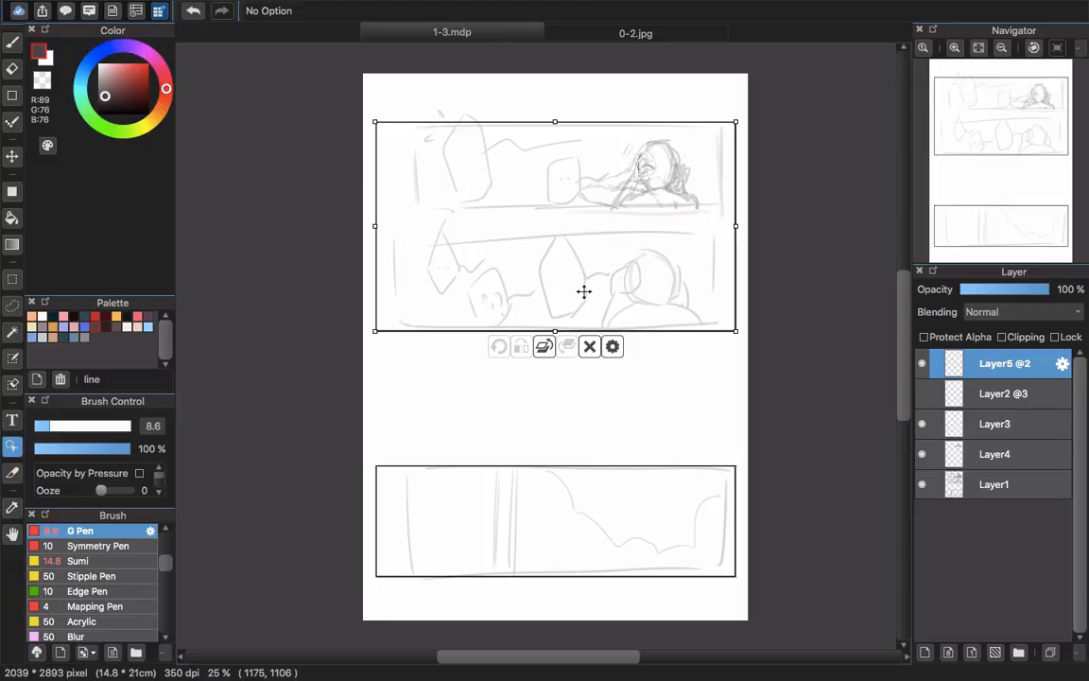
Divide the upper panel into two stacked panels with a horizontal count of 2 and a vertical count of 1
mouse_move(183, 5)
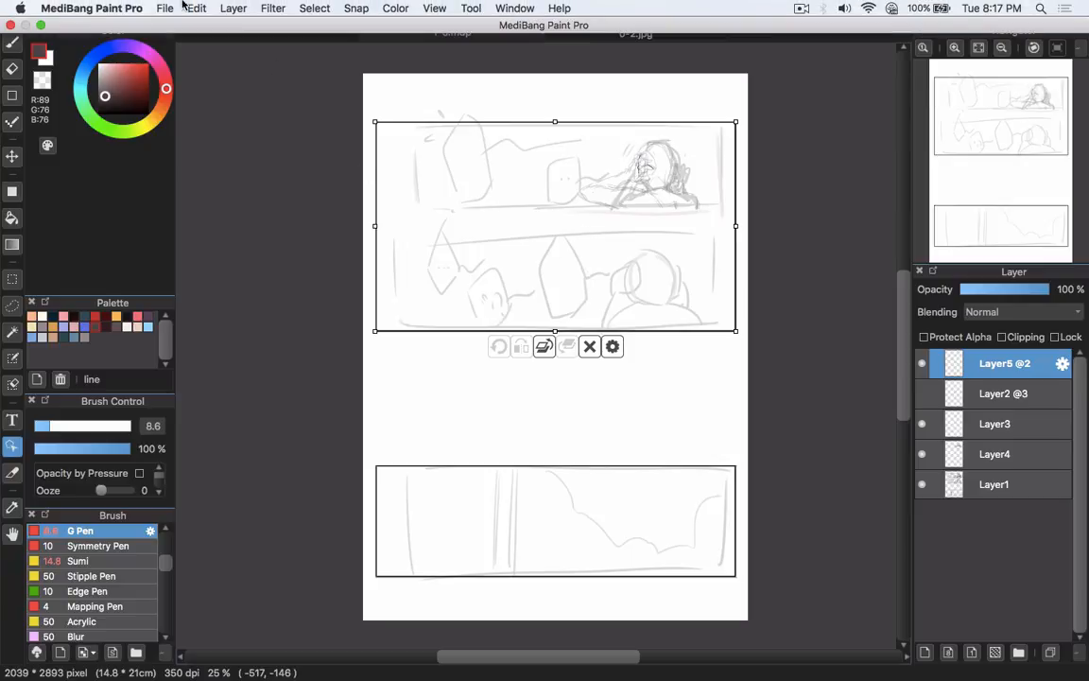
click(234, 9)
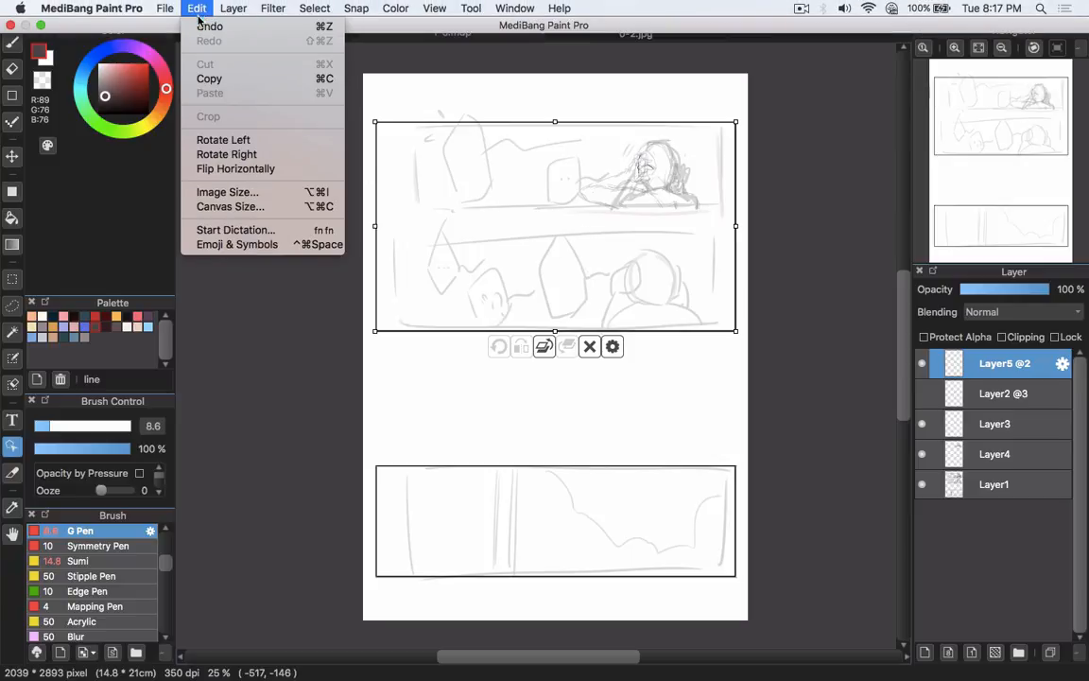
mouse_move(233, 11)
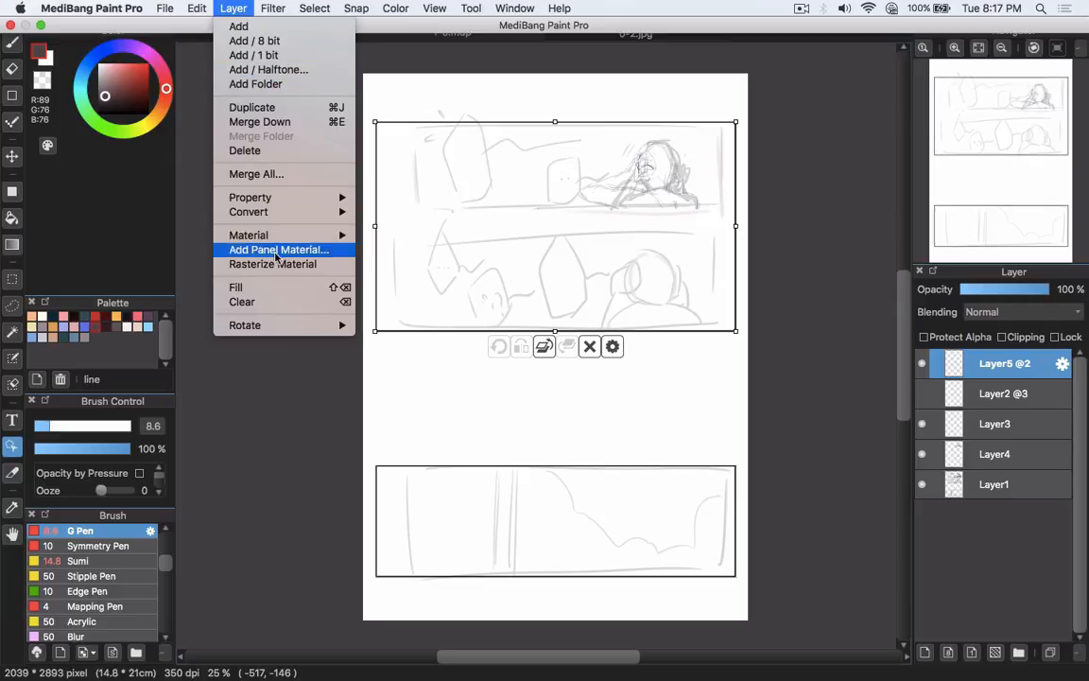
mouse_move(280, 240)
click(390, 296)
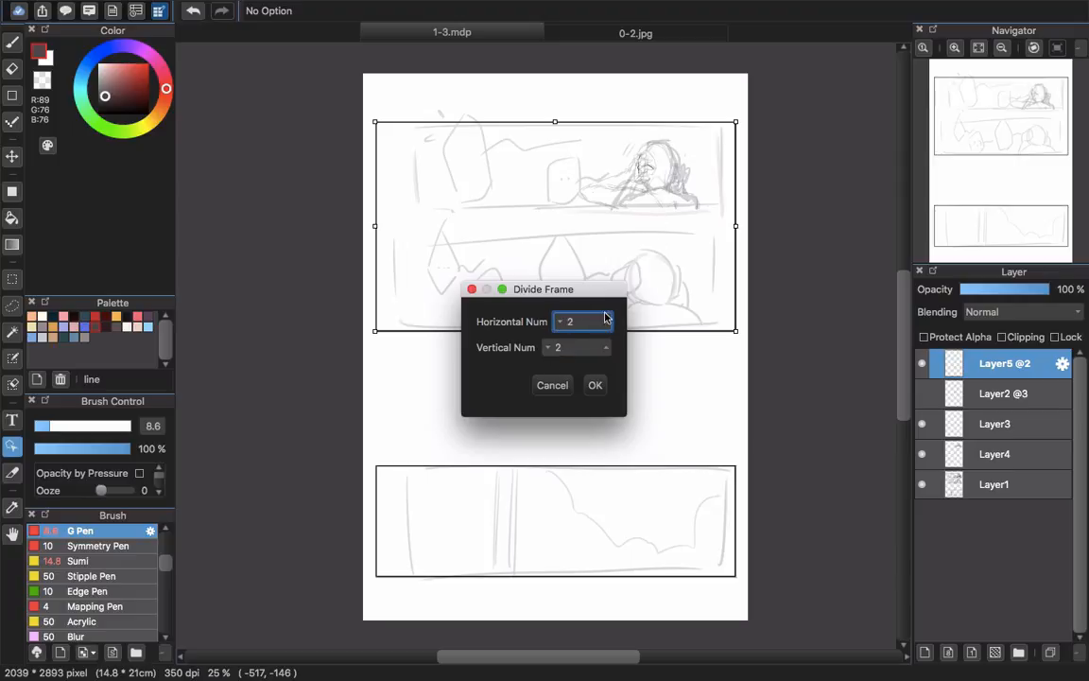
click(546, 347)
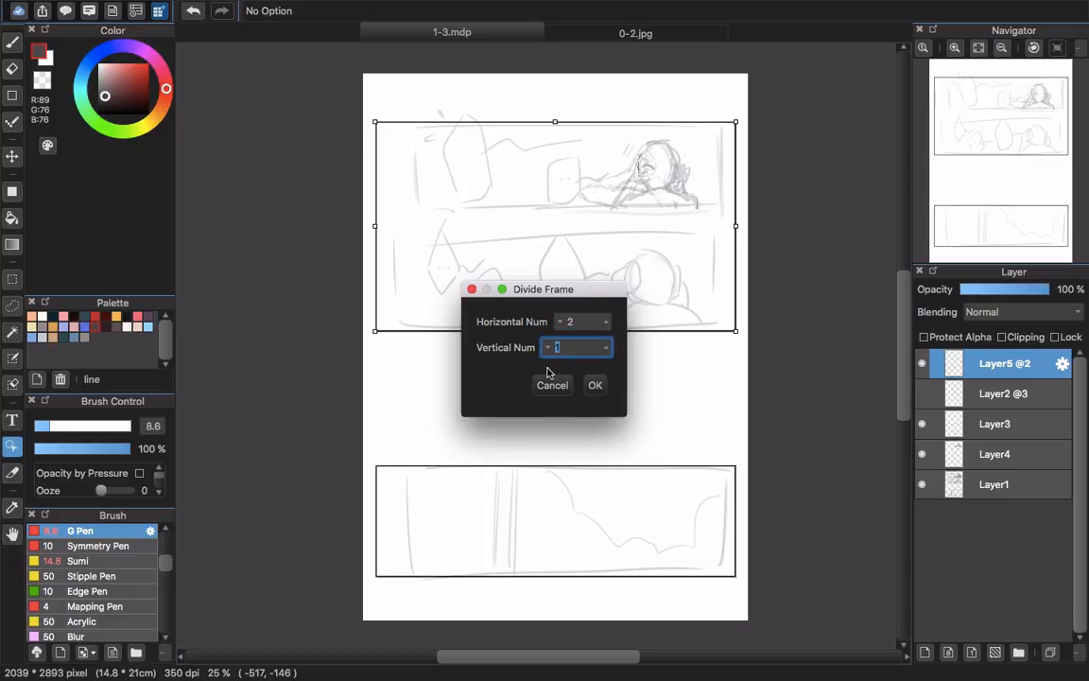
click(596, 385)
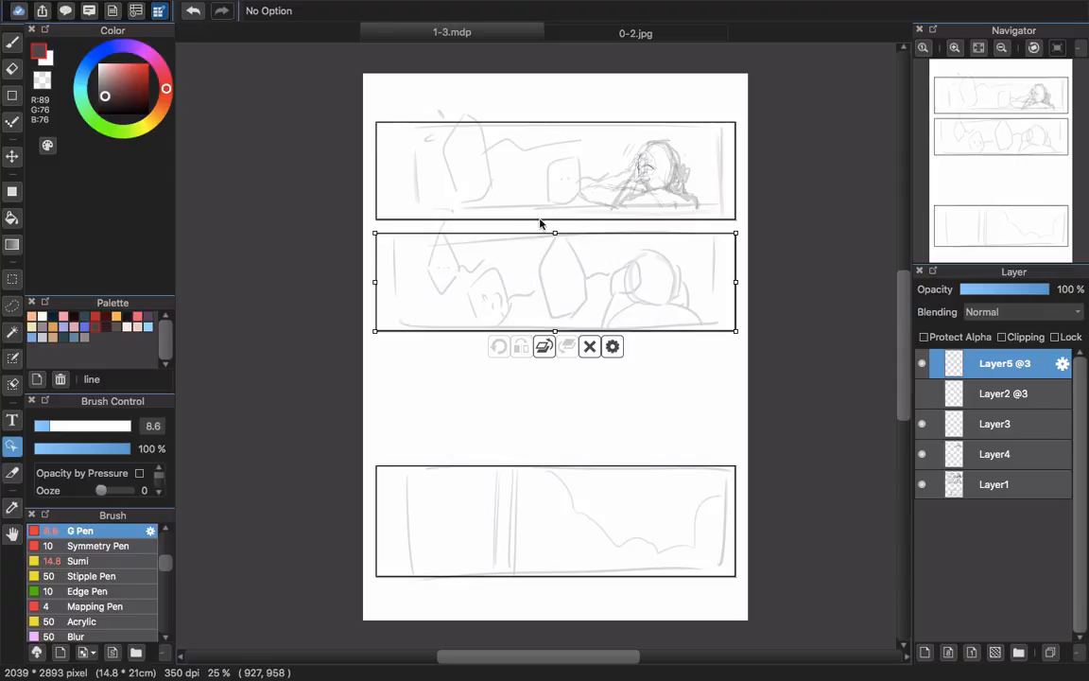
Hide Layer1 and shift the Layer4 figure sketch down and right until it meets the top panel's bottom border
scroll(549, 199, up, 1)
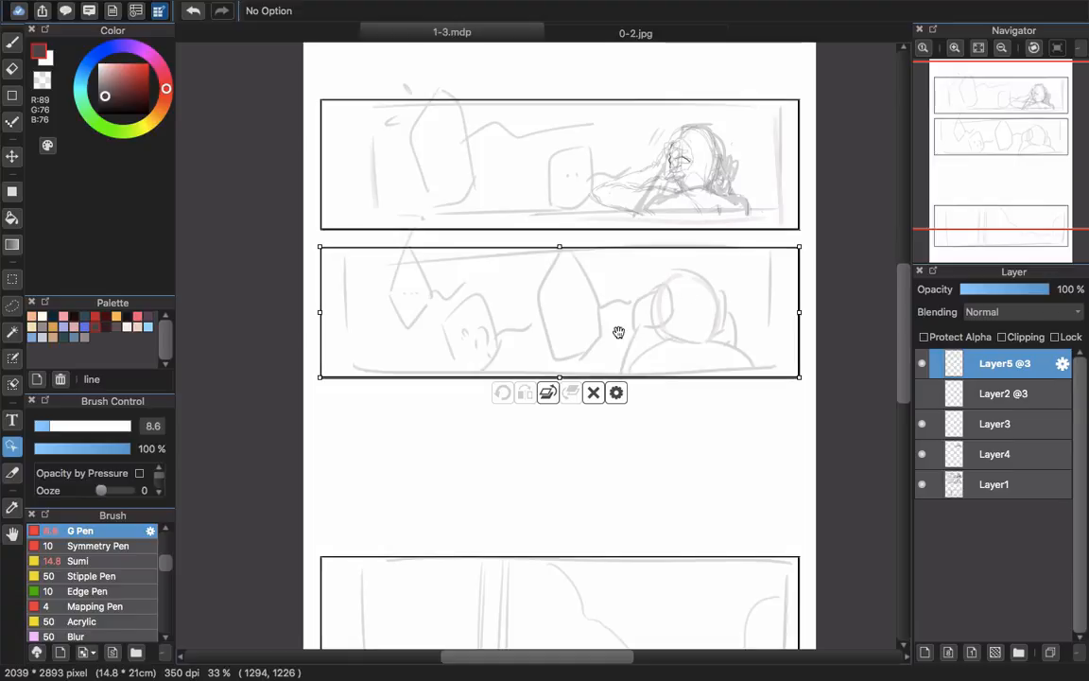
drag(618, 333, 617, 370)
click(1010, 425)
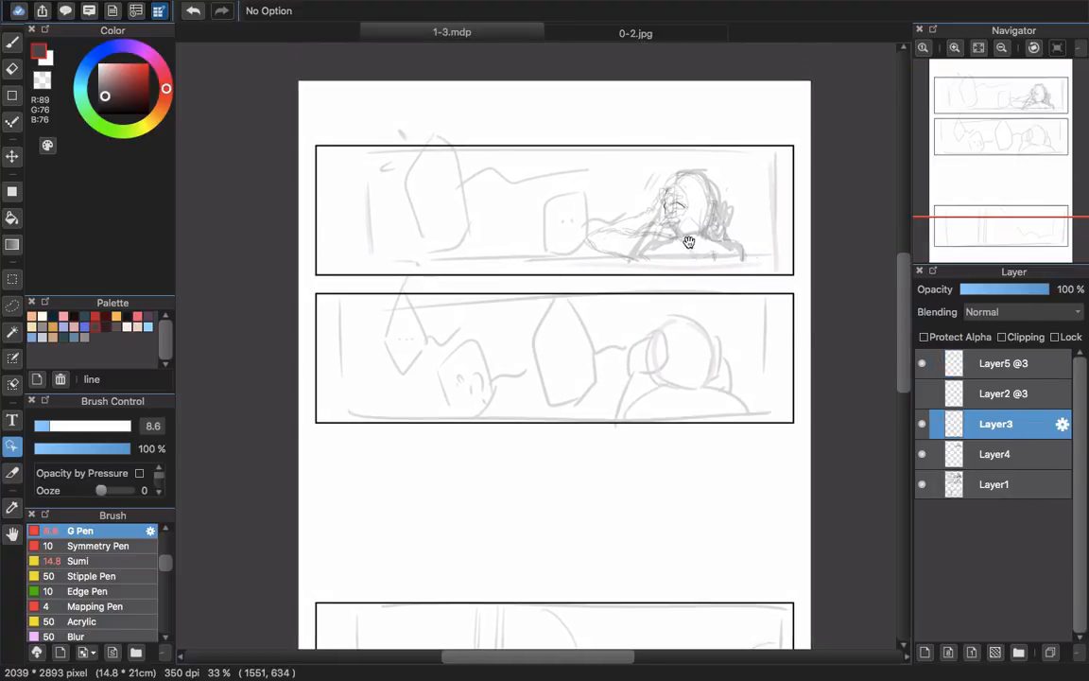
drag(688, 239, 721, 339)
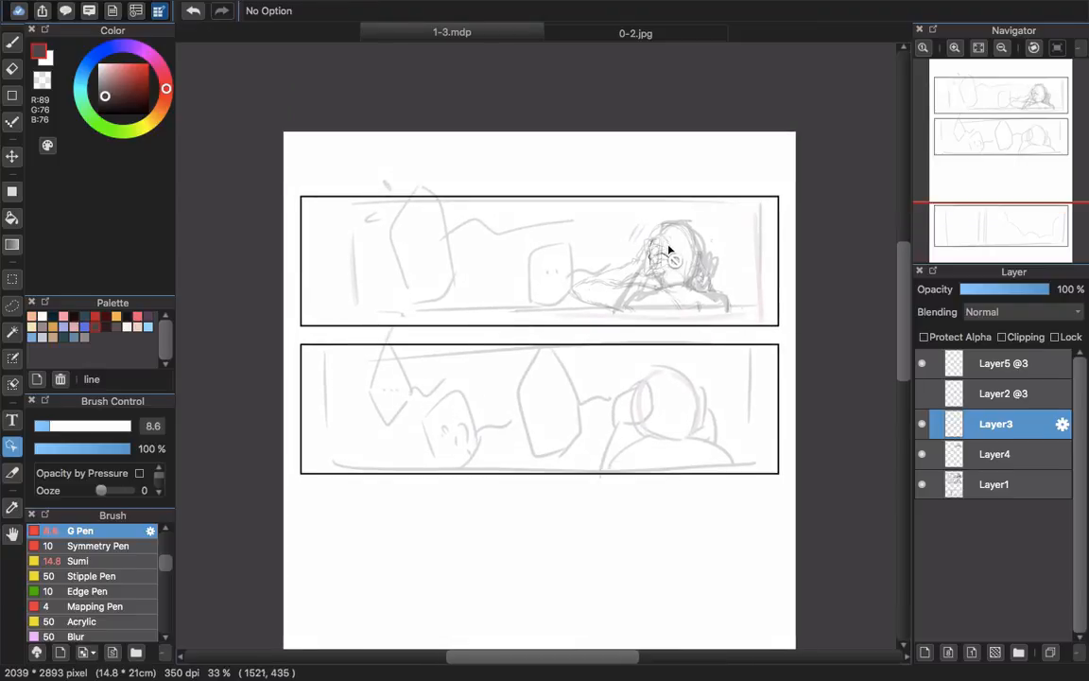
scroll(665, 251, up, 2)
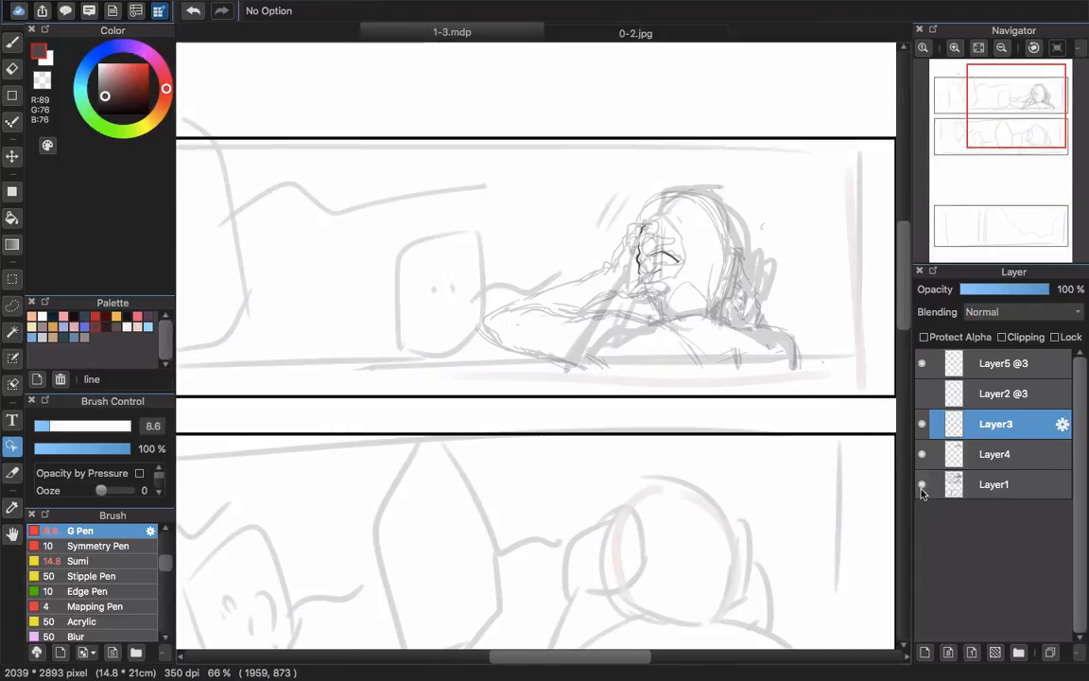
click(922, 484)
click(1000, 459)
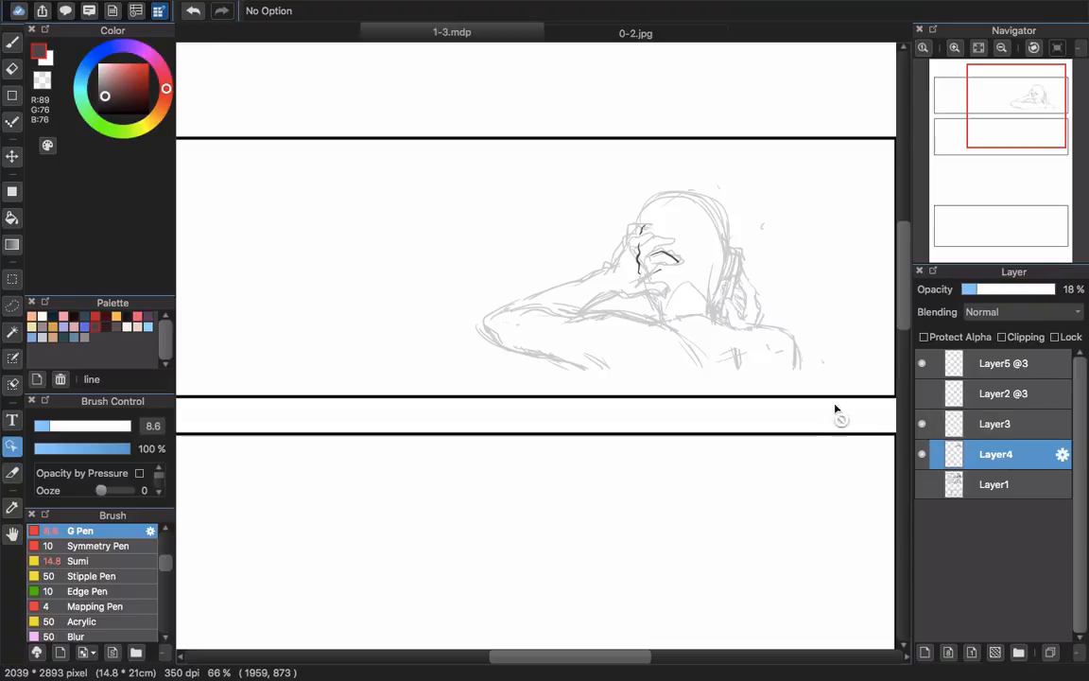
key(v)
drag(740, 341, 758, 363)
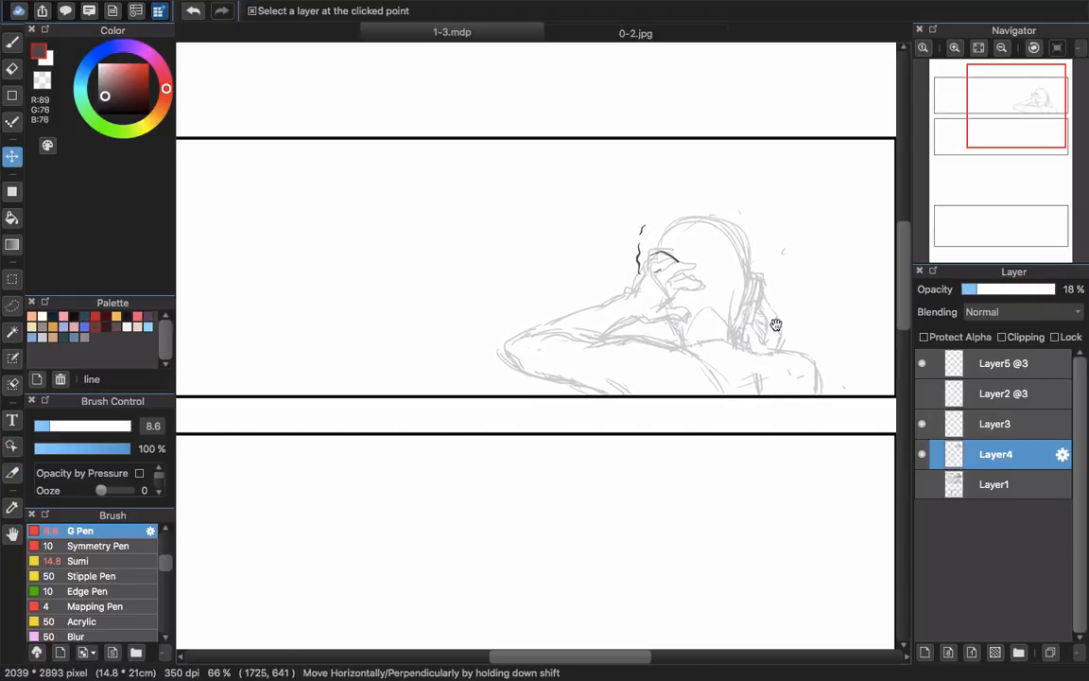
scroll(780, 340, up, 2)
Erase the old dark ink strokes around the figure's face and hand on Layer3
click(791, 363)
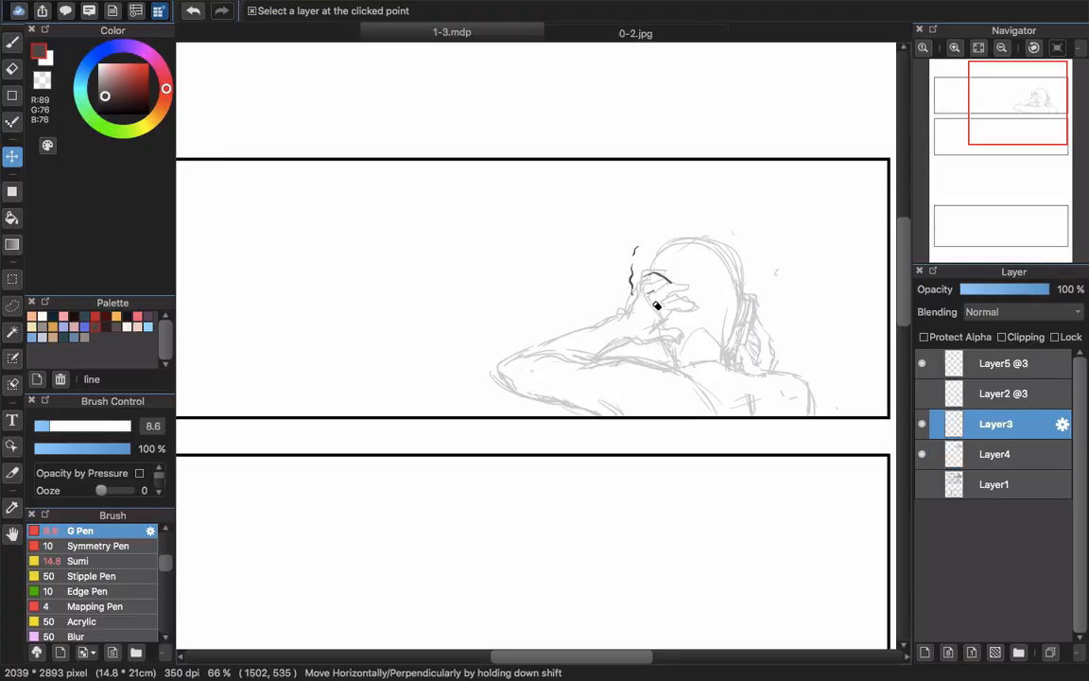
key(e)
mouse_move(660, 267)
mouse_down()
mouse_move(669, 267)
mouse_move(664, 284)
mouse_up()
key(p)
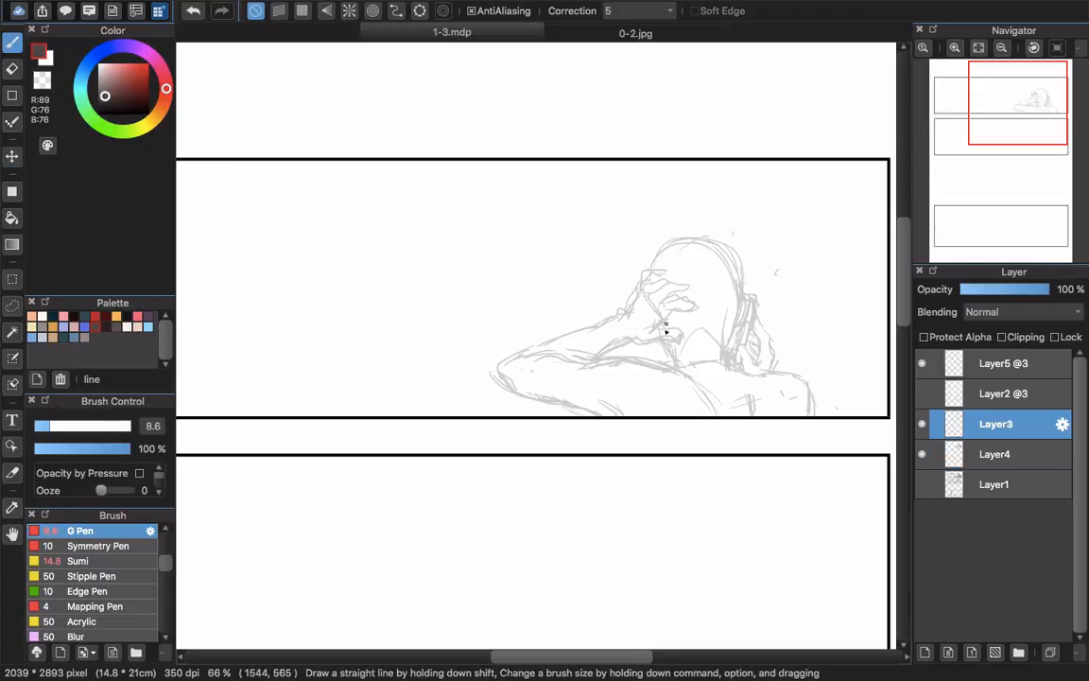
With the G Pen in black at size 8.6, ink the fingers, thumb and palm edge of the hand covering the face
scroll(664, 333, down, 3)
scroll(166, 571, up, 3)
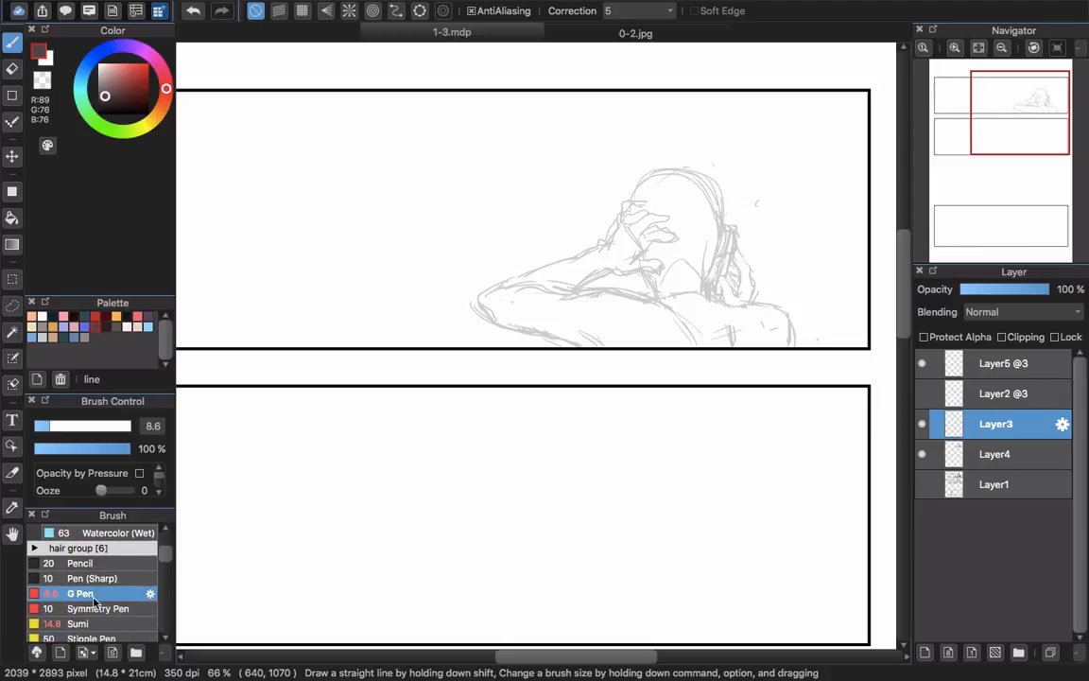
drag(615, 311, 579, 340)
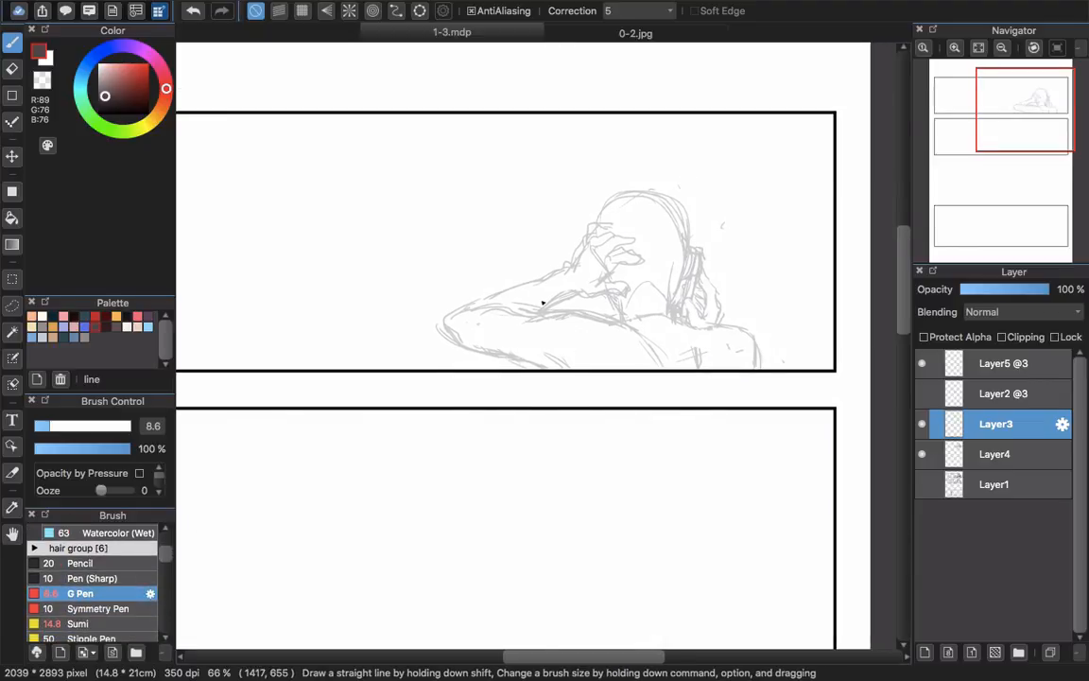
scroll(545, 295, up, 1)
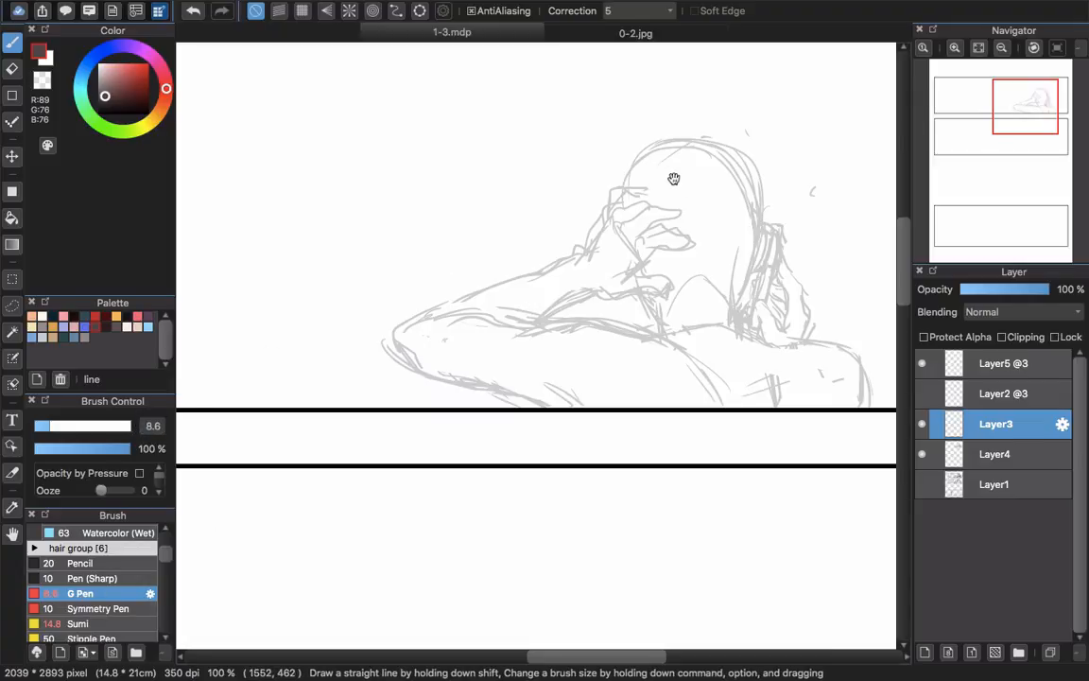
drag(673, 178, 650, 241)
right_click(588, 248)
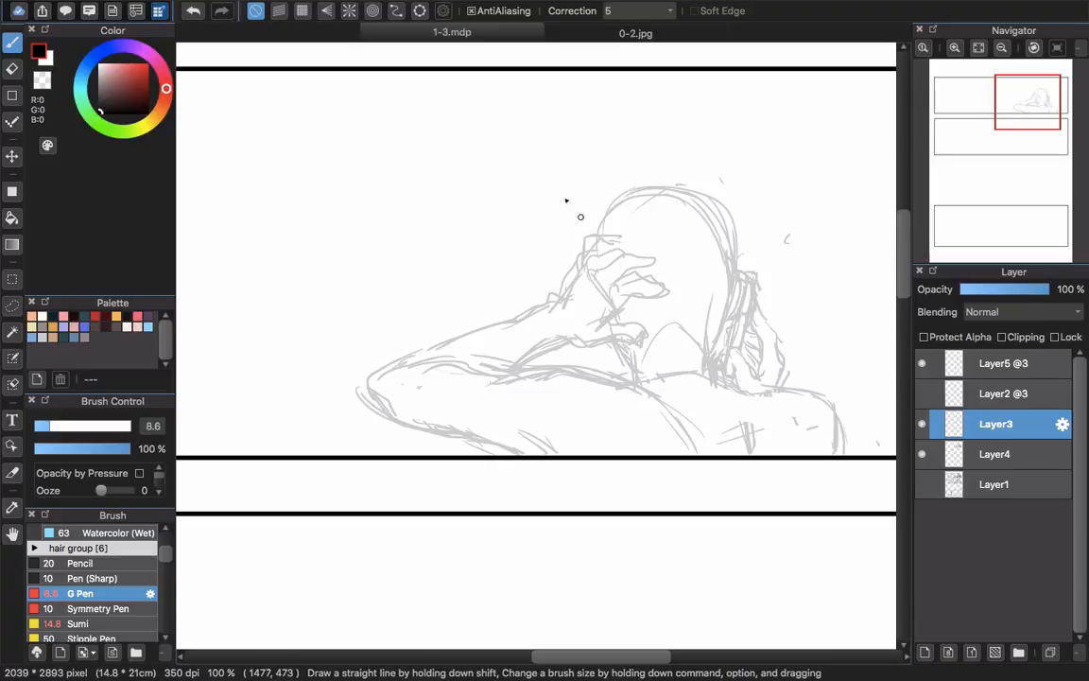
scroll(591, 297, up, 1)
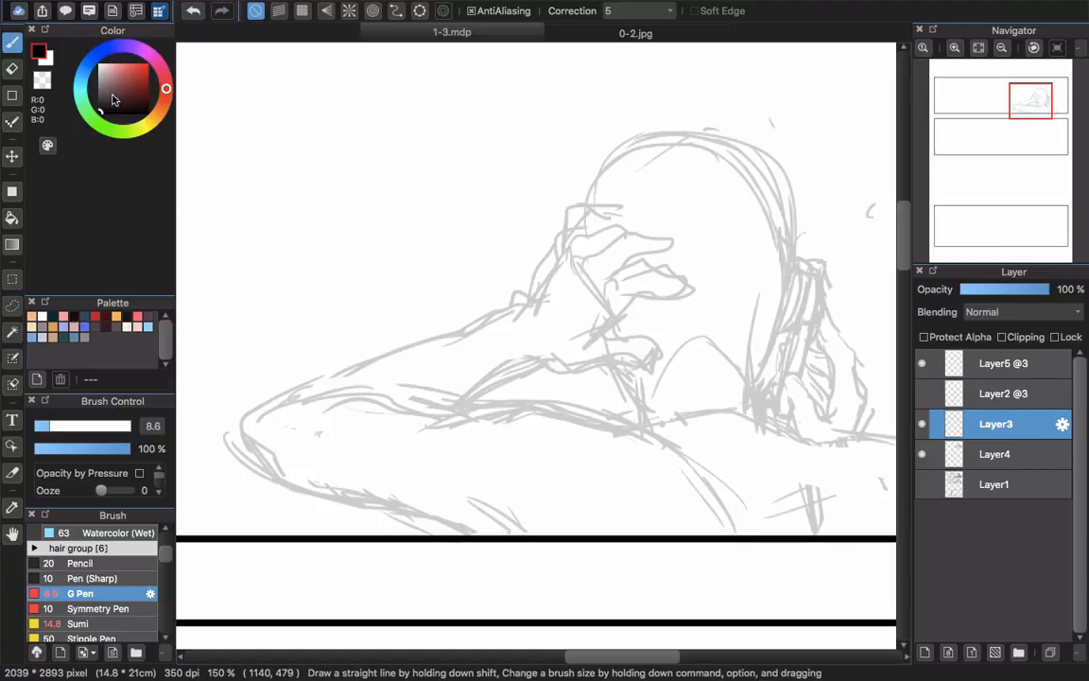
scroll(607, 283, up, 1)
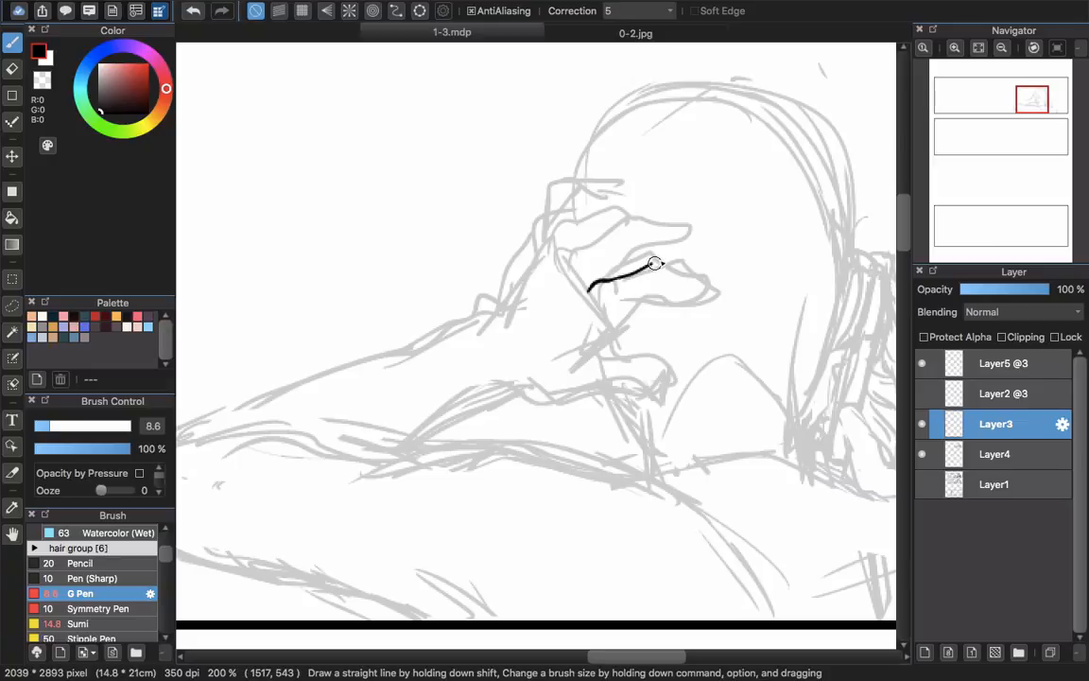
drag(696, 280, 606, 326)
drag(556, 257, 669, 227)
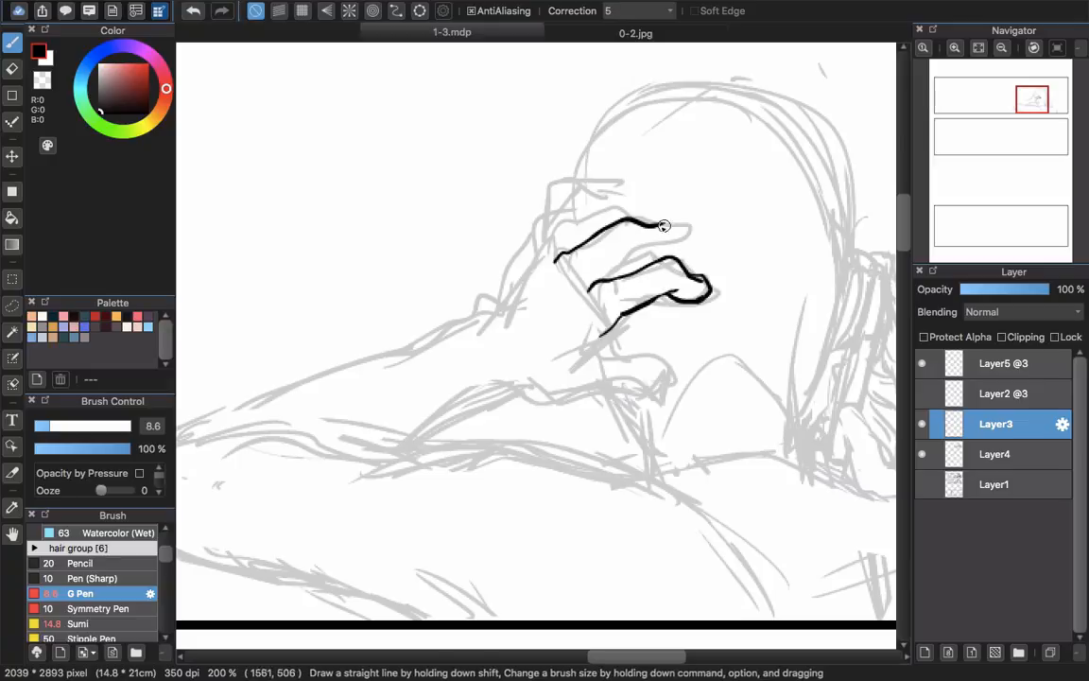
mouse_move(554, 232)
mouse_down()
mouse_move(696, 231)
mouse_move(573, 187)
mouse_move(498, 324)
mouse_up()
scroll(567, 284, down, 3)
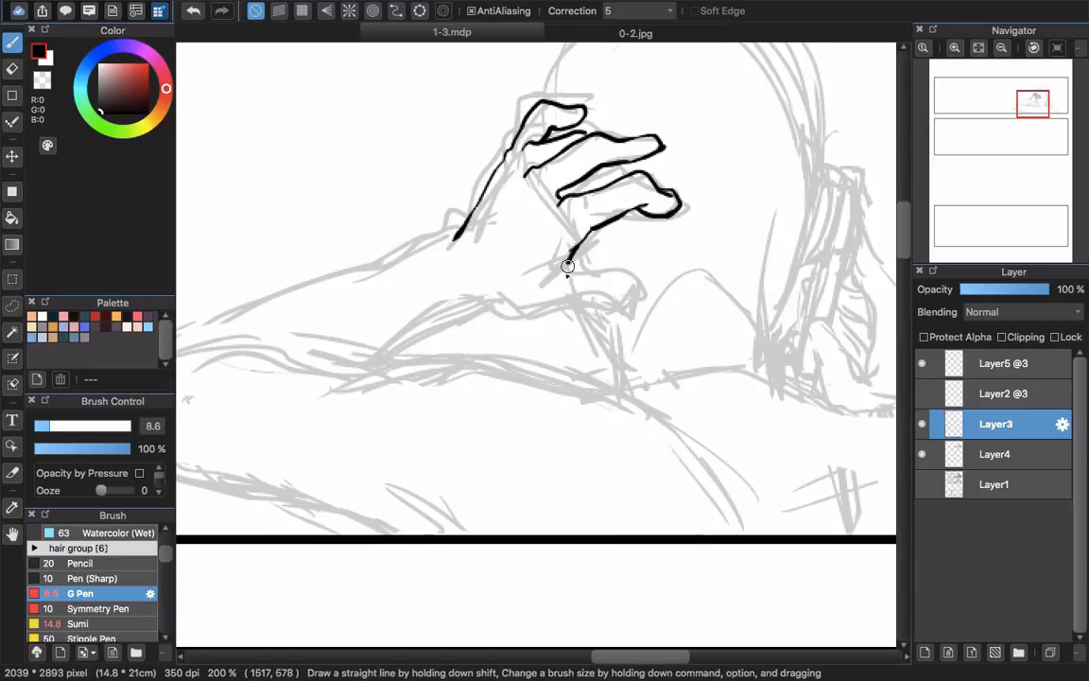
drag(608, 244, 627, 274)
scroll(627, 274, down, 1)
drag(499, 290, 676, 263)
drag(426, 303, 610, 320)
Ink the raised forearm and elbow, the sleeve opening and the top edge of the near shoulder over the sketch
mouse_move(312, 377)
mouse_down()
mouse_move(353, 341)
mouse_move(669, 234)
mouse_up()
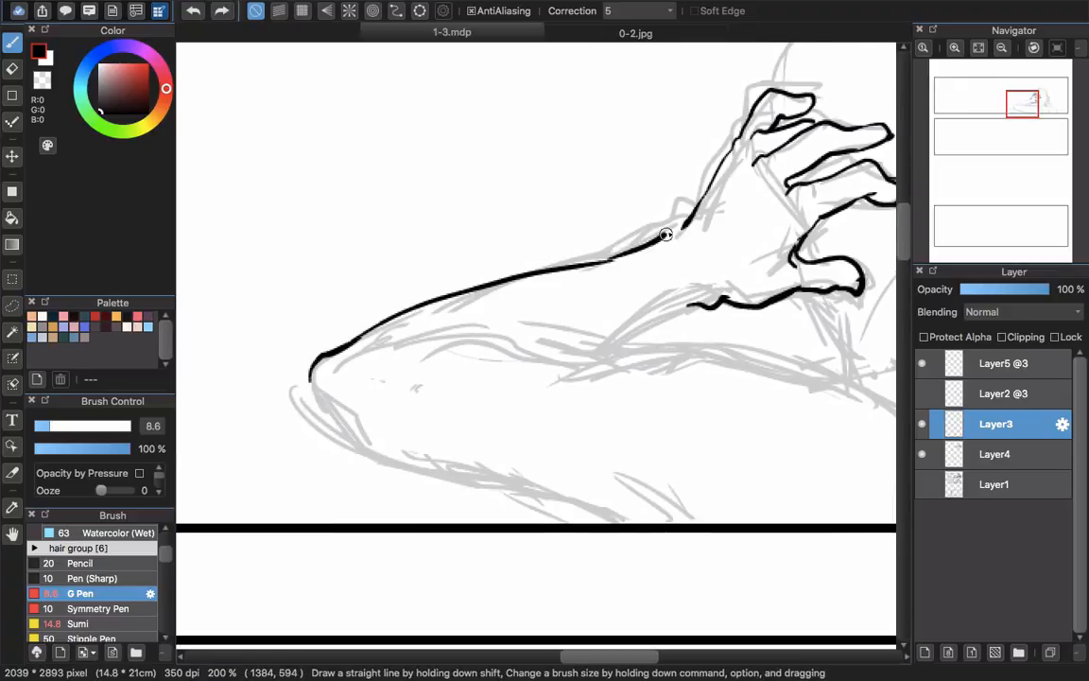
drag(606, 341, 520, 242)
drag(286, 243, 517, 260)
drag(473, 312, 346, 332)
drag(410, 270, 423, 397)
key(super+z)
scroll(377, 315, up, 1)
mouse_move(312, 403)
mouse_down()
mouse_move(365, 284)
mouse_move(544, 283)
mouse_up()
drag(583, 292, 651, 418)
mouse_move(548, 331)
mouse_down()
mouse_move(599, 318)
mouse_move(770, 337)
mouse_up()
drag(379, 359, 667, 305)
drag(475, 248, 581, 286)
drag(393, 333, 401, 267)
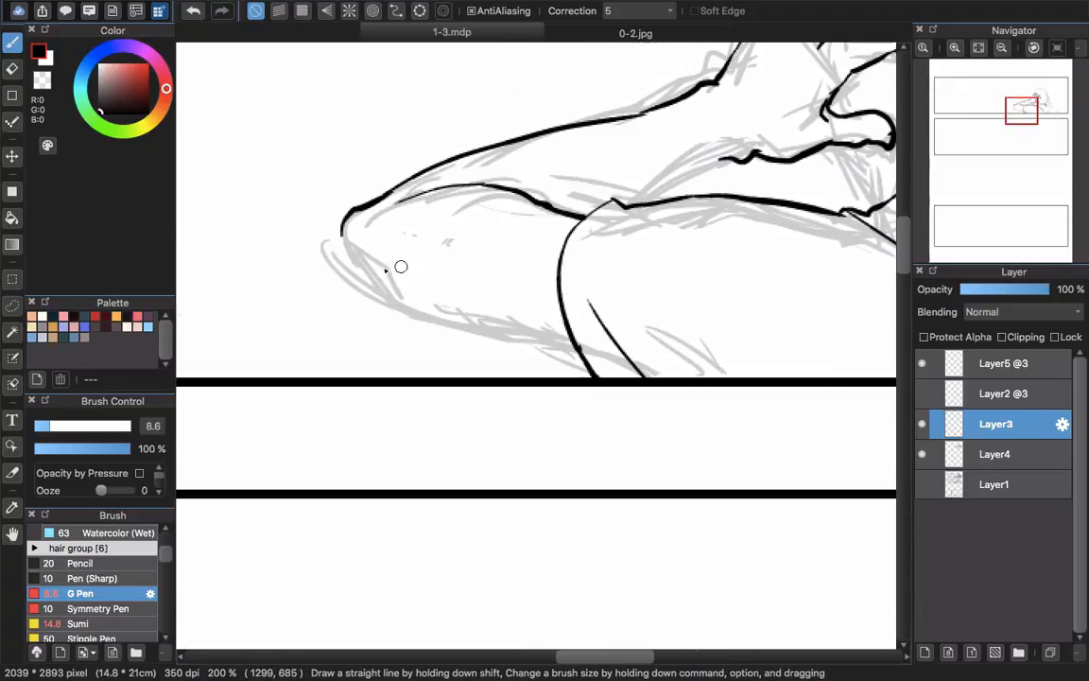
drag(343, 233, 437, 318)
Ink the collar, the first hair tips above the neck and the curly locks across the top of the head
drag(810, 307, 537, 433)
drag(370, 336, 480, 293)
mouse_move(619, 271)
mouse_down()
mouse_move(457, 384)
mouse_move(529, 345)
mouse_up()
drag(553, 402, 582, 359)
scroll(530, 340, up, 3)
mouse_move(487, 196)
mouse_down()
mouse_move(520, 158)
mouse_move(388, 269)
mouse_up()
mouse_move(530, 168)
mouse_down()
mouse_move(605, 203)
mouse_move(708, 282)
mouse_up()
drag(572, 132, 710, 242)
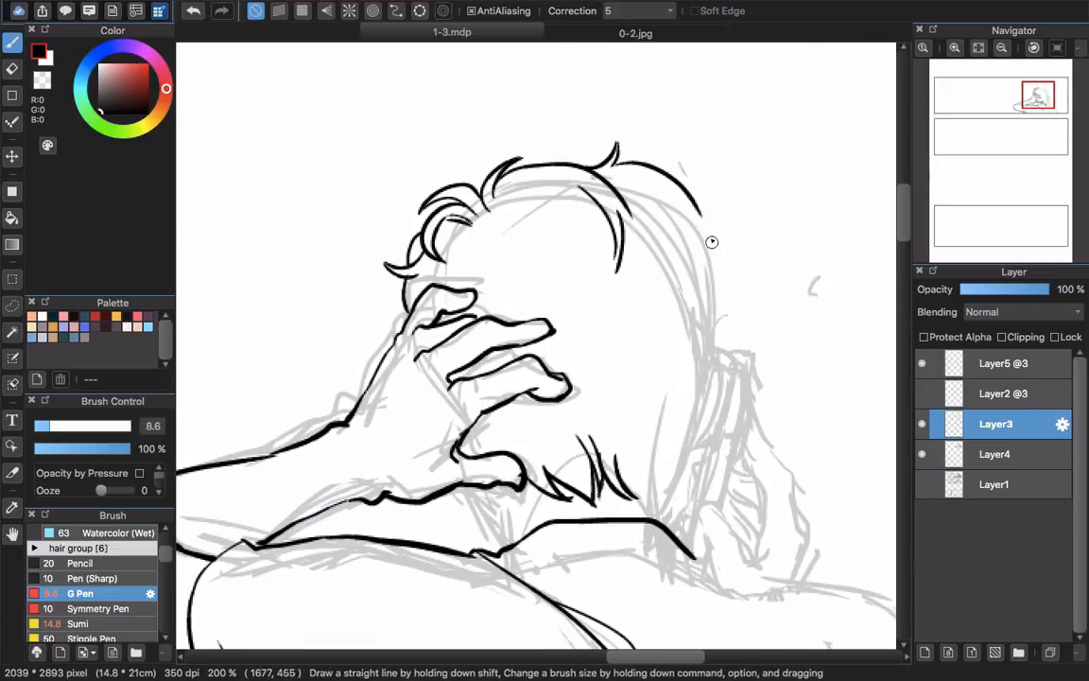
Ink the hair outline down the back of the head, more tips at the nape and loose strands beside the fingers
scroll(667, 218, down, 3)
drag(666, 209, 652, 397)
drag(584, 422, 615, 363)
drag(599, 425, 629, 357)
scroll(567, 359, down, 3)
drag(532, 256, 568, 281)
drag(582, 207, 547, 219)
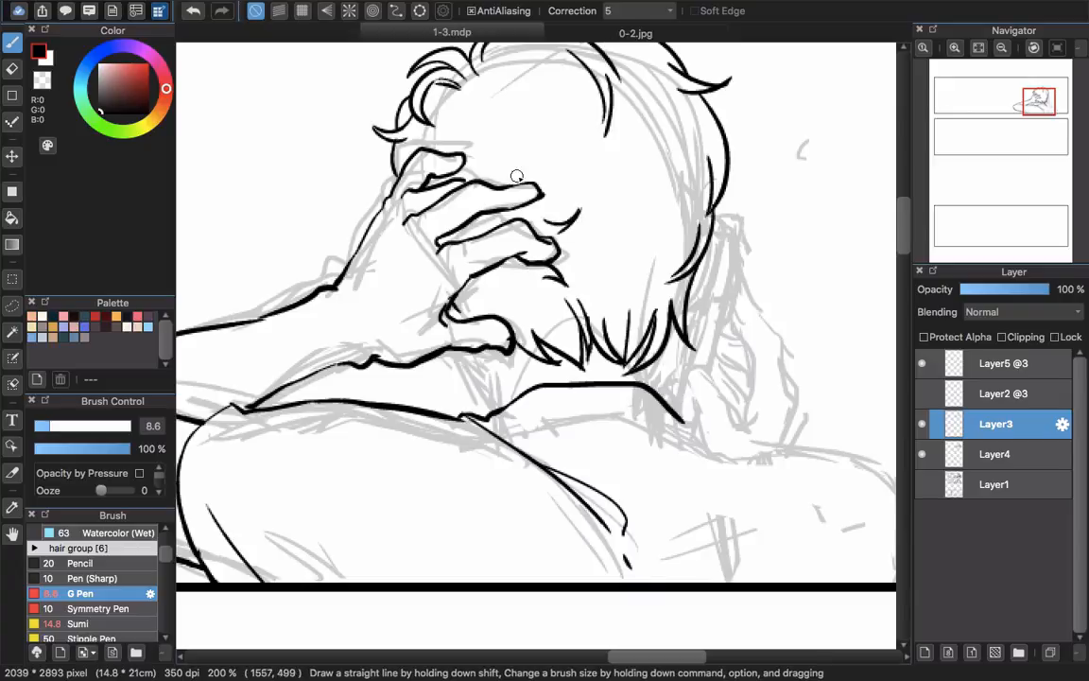
drag(559, 167, 537, 205)
Ink the neck lines, the second hand beside the head and the far shoulder down to the panel border
scroll(530, 283, left, 8)
drag(458, 227, 494, 283)
drag(488, 236, 512, 283)
drag(652, 274, 545, 347)
drag(605, 378, 524, 345)
drag(427, 336, 518, 363)
mouse_move(486, 381)
mouse_down()
mouse_move(554, 365)
mouse_move(730, 500)
mouse_up()
drag(568, 359, 592, 432)
mouse_move(510, 321)
mouse_down()
mouse_move(571, 383)
mouse_move(559, 210)
mouse_move(603, 313)
mouse_up()
drag(605, 392, 610, 326)
drag(558, 283, 546, 309)
mouse_move(507, 261)
mouse_down()
mouse_move(490, 276)
mouse_move(482, 323)
mouse_up()
Turn on parallel snapping and set its direction to a steep diagonal matching the object held in the second hand
scroll(501, 302, down, 3)
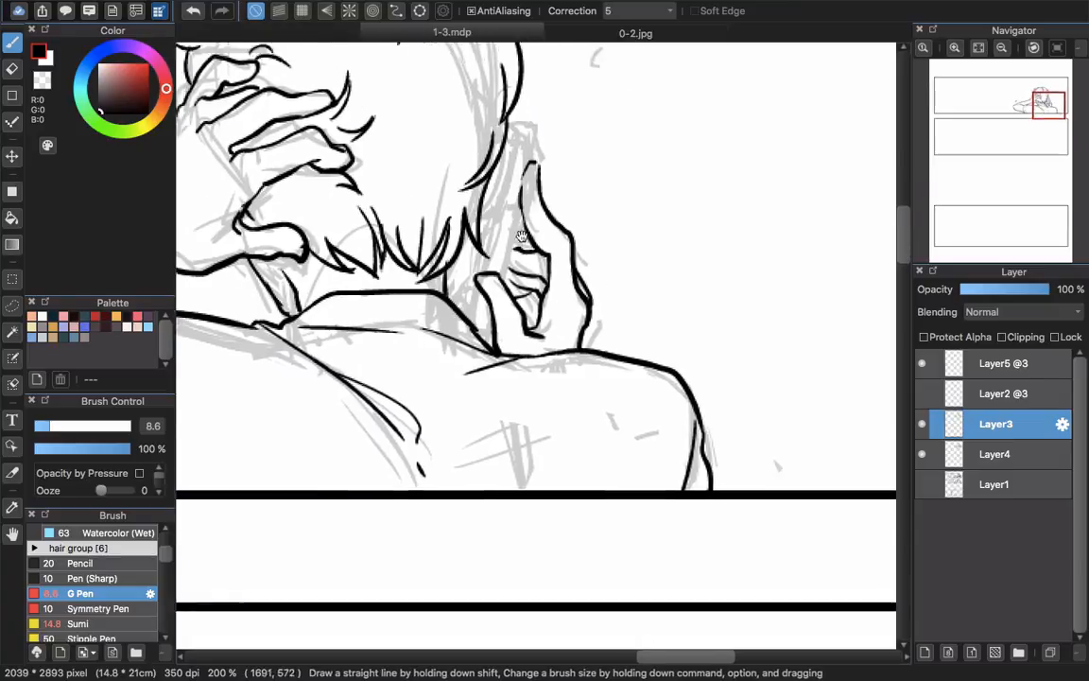
scroll(501, 303, down, 5)
scroll(500, 283, up, 3)
scroll(500, 284, left, 5)
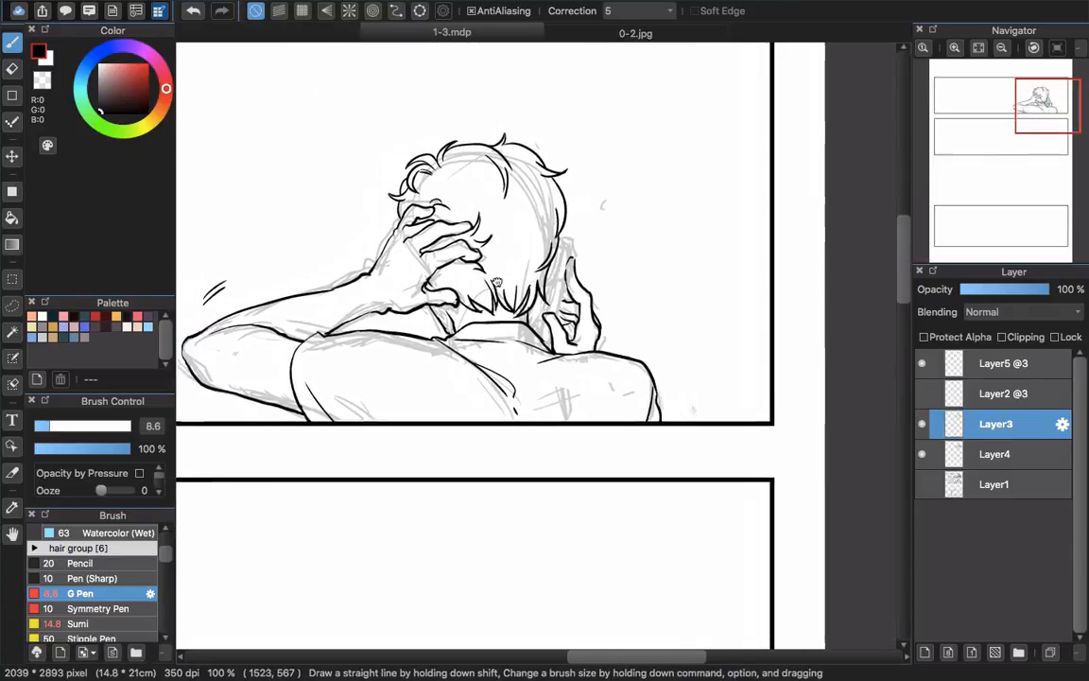
scroll(436, 95, up, 1)
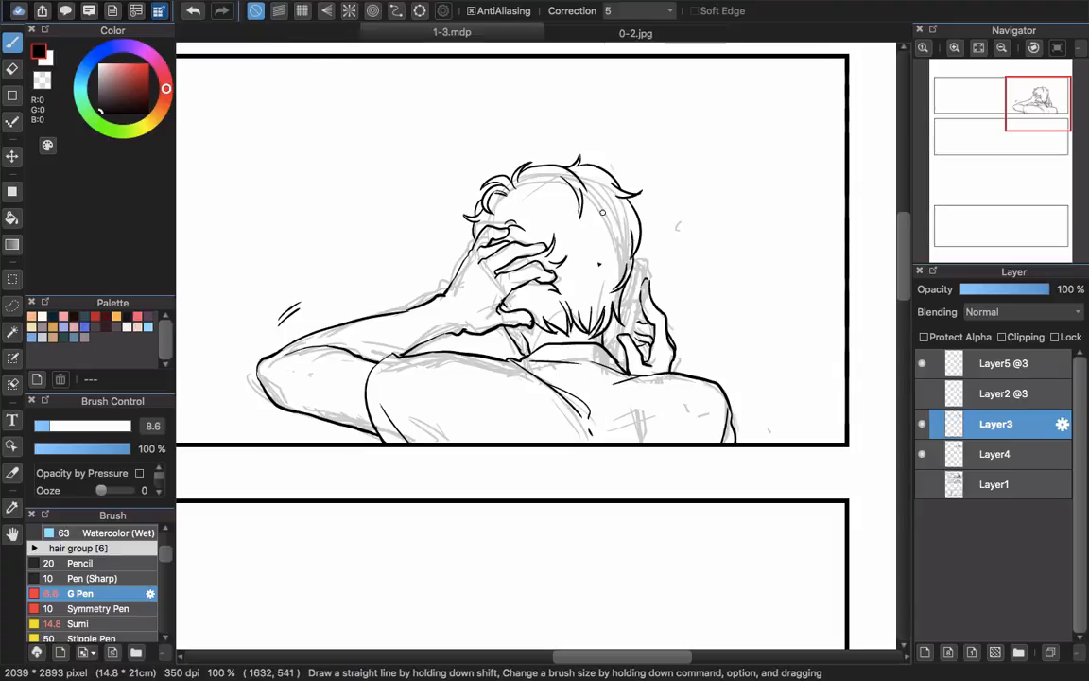
click(278, 14)
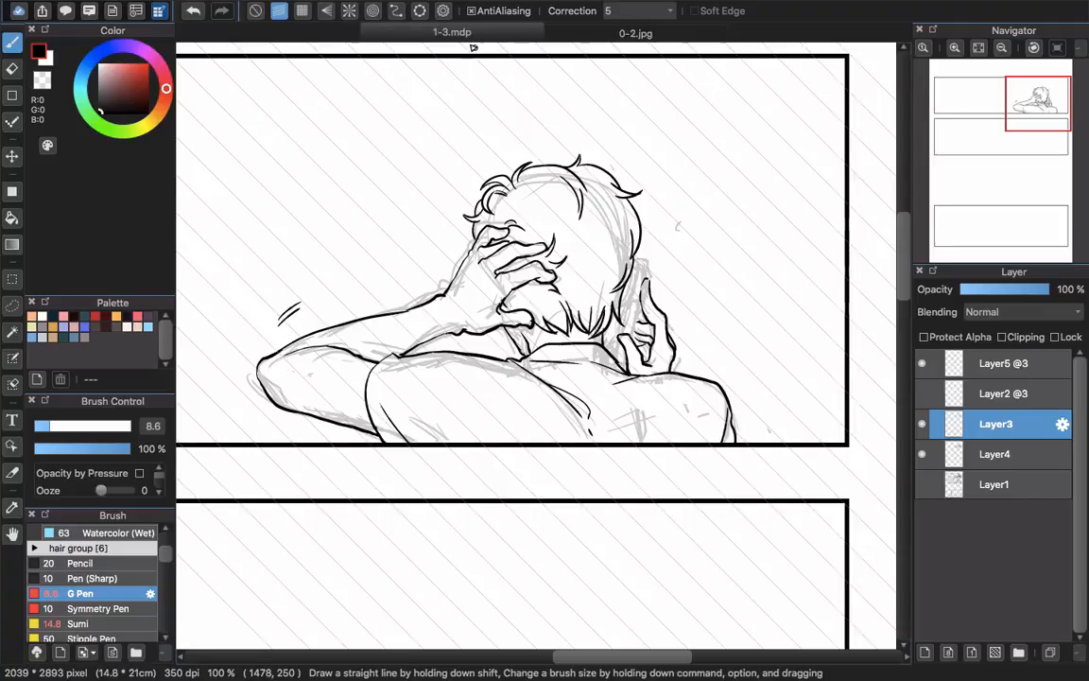
scroll(496, 115, up, 3)
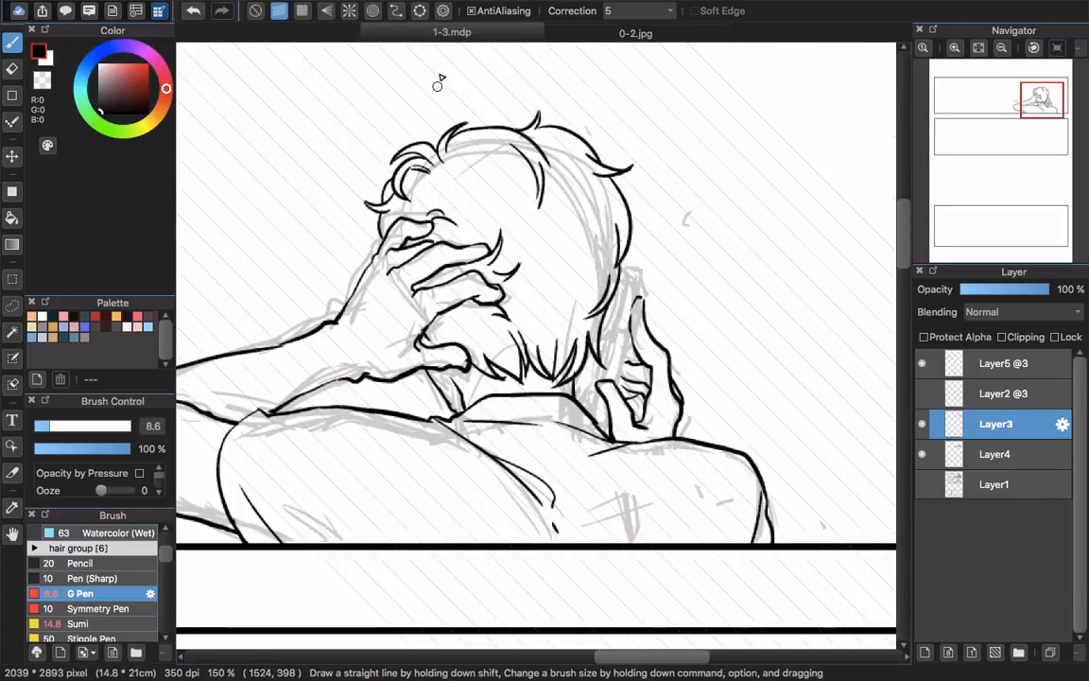
click(442, 12)
scroll(601, 227, up, 4)
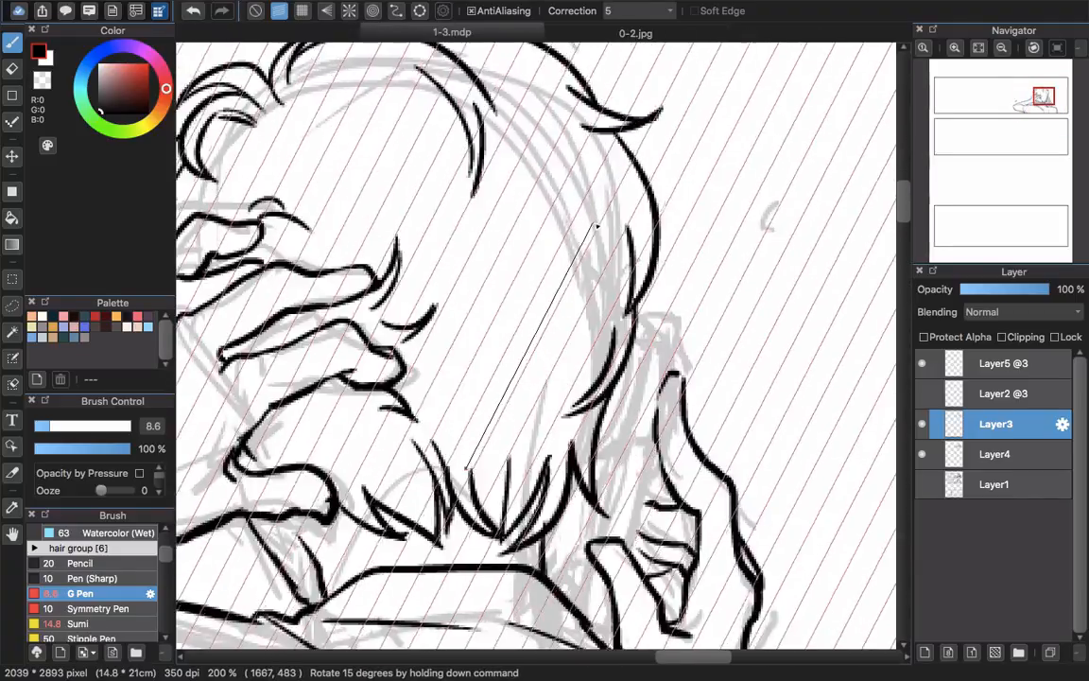
drag(569, 231, 486, 294)
Ink the two long straight edges of the object held in the second hand along the snap direction
scroll(643, 425, down, 5)
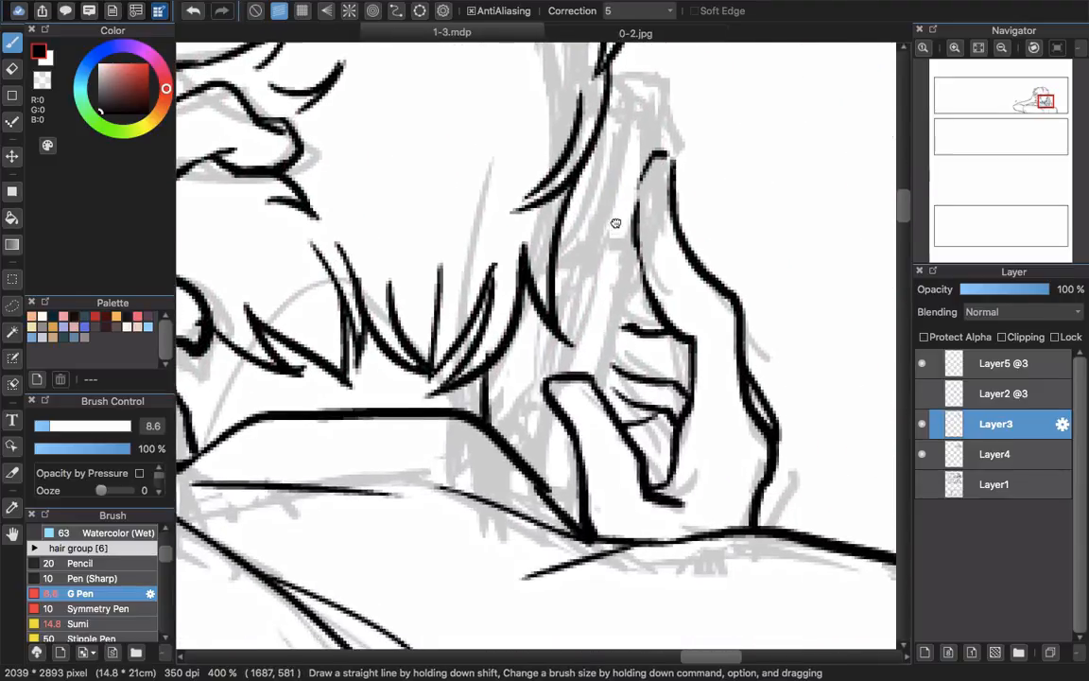
mouse_move(636, 245)
mouse_down()
mouse_move(627, 238)
mouse_move(612, 358)
mouse_up()
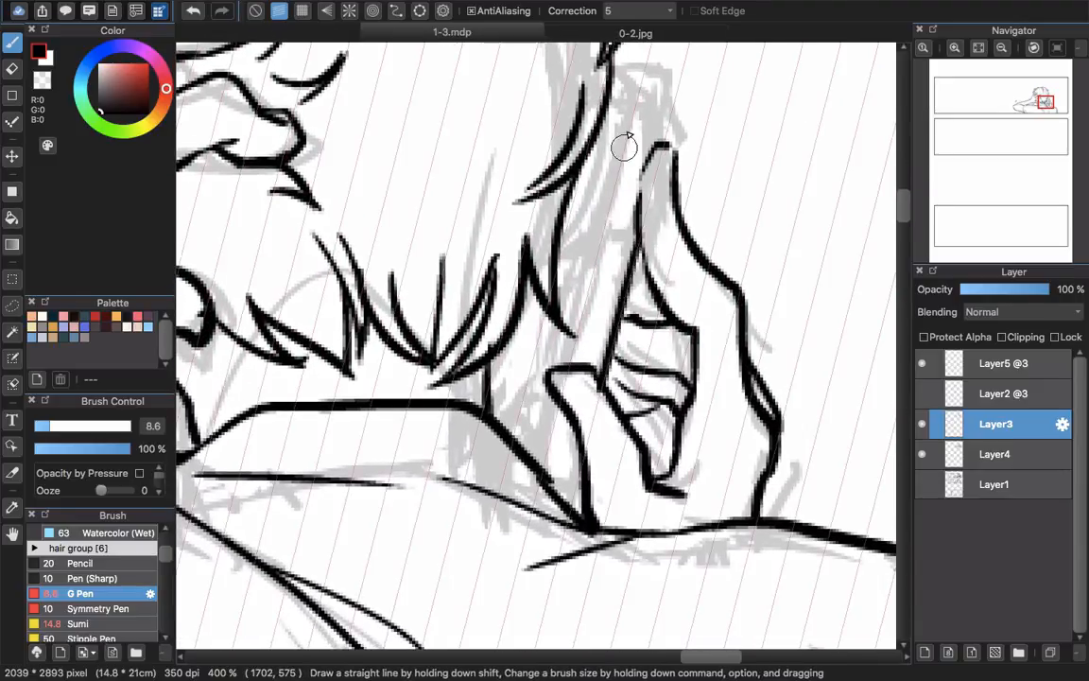
drag(639, 69, 568, 378)
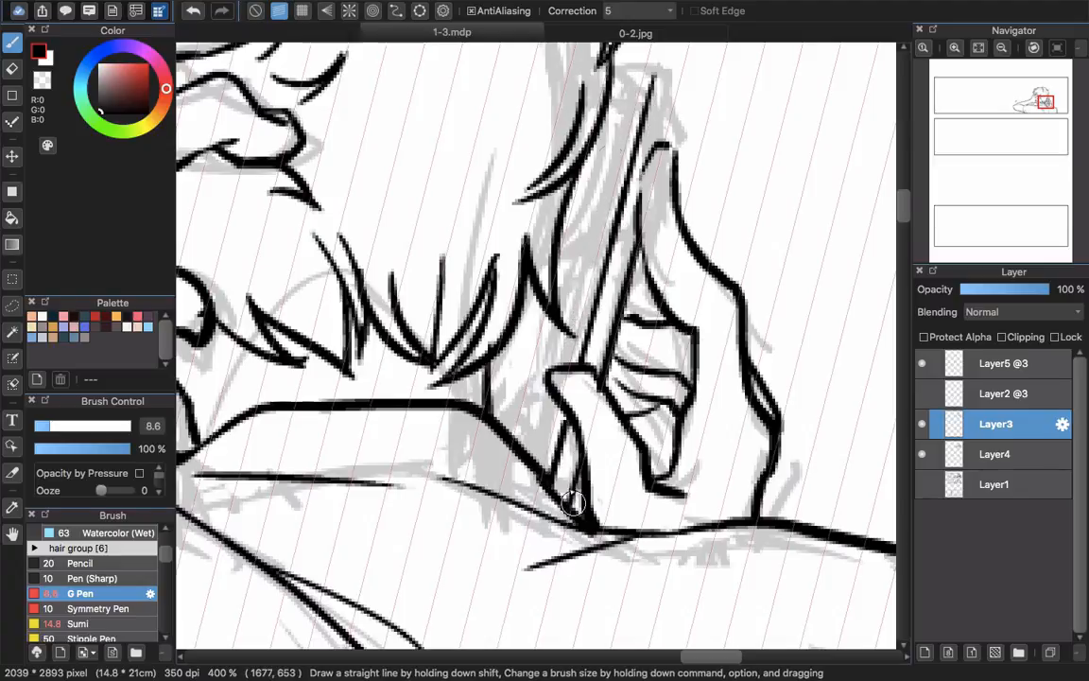
Turn snapping off and ink the hair strands and neck lines between the head and the held object
scroll(541, 385, up, 2)
drag(613, 158, 547, 342)
scroll(511, 378, down, 3)
key(e)
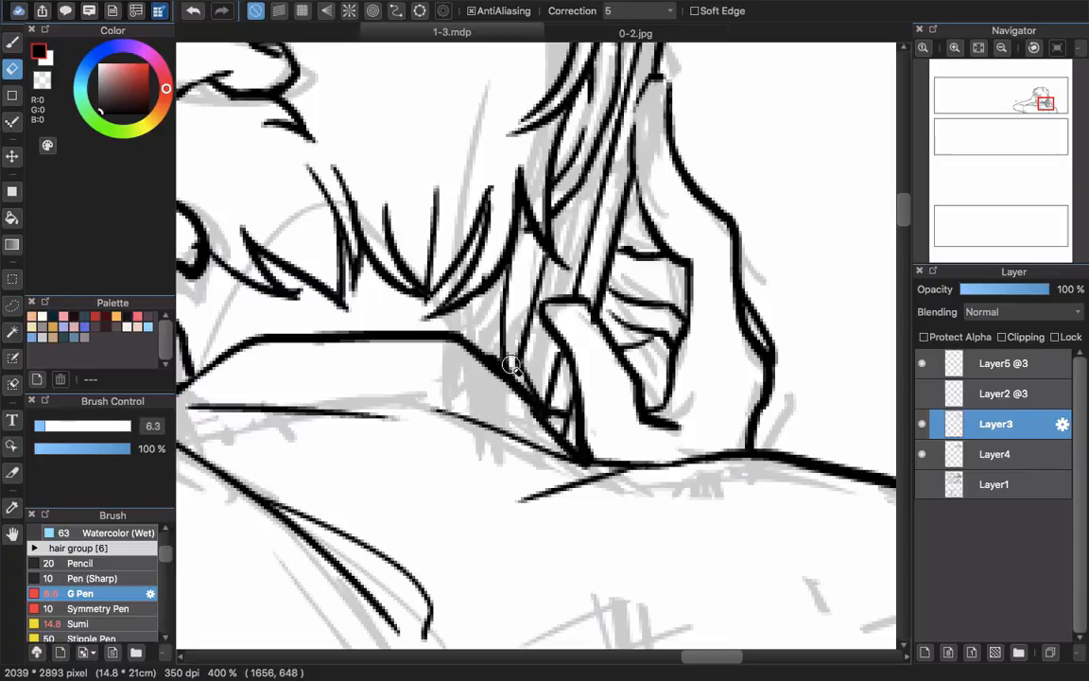
Hide the sketch layer, Layer4, so only the inked lines and panel borders show
scroll(622, 336, down, 5)
scroll(623, 336, down, 2)
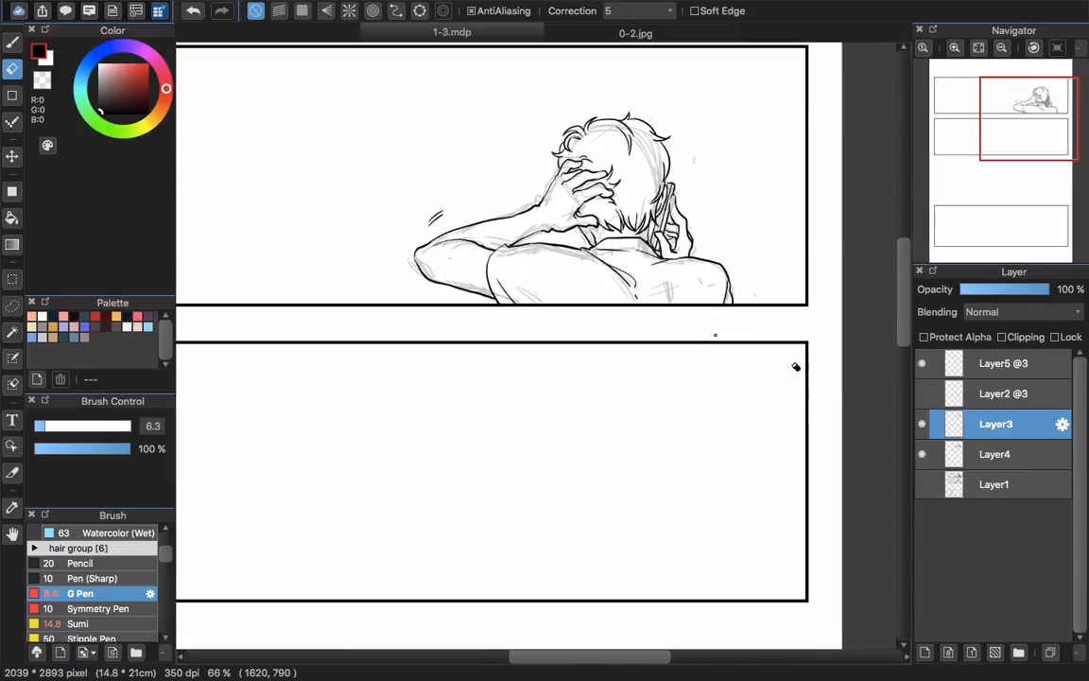
click(922, 454)
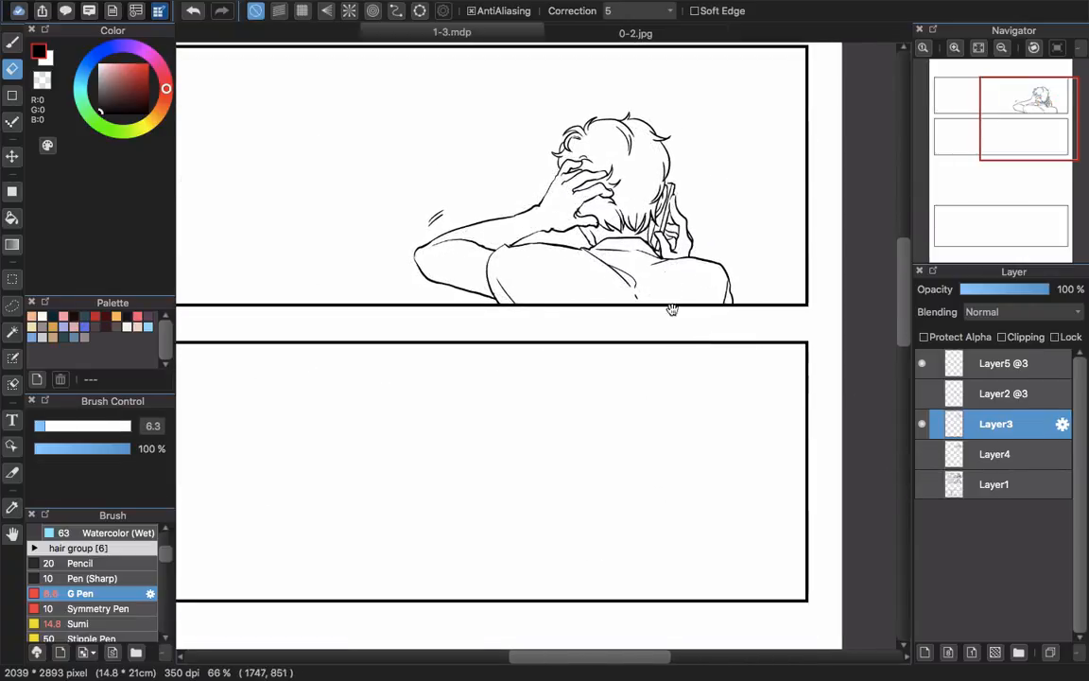
scroll(669, 307, up, 2)
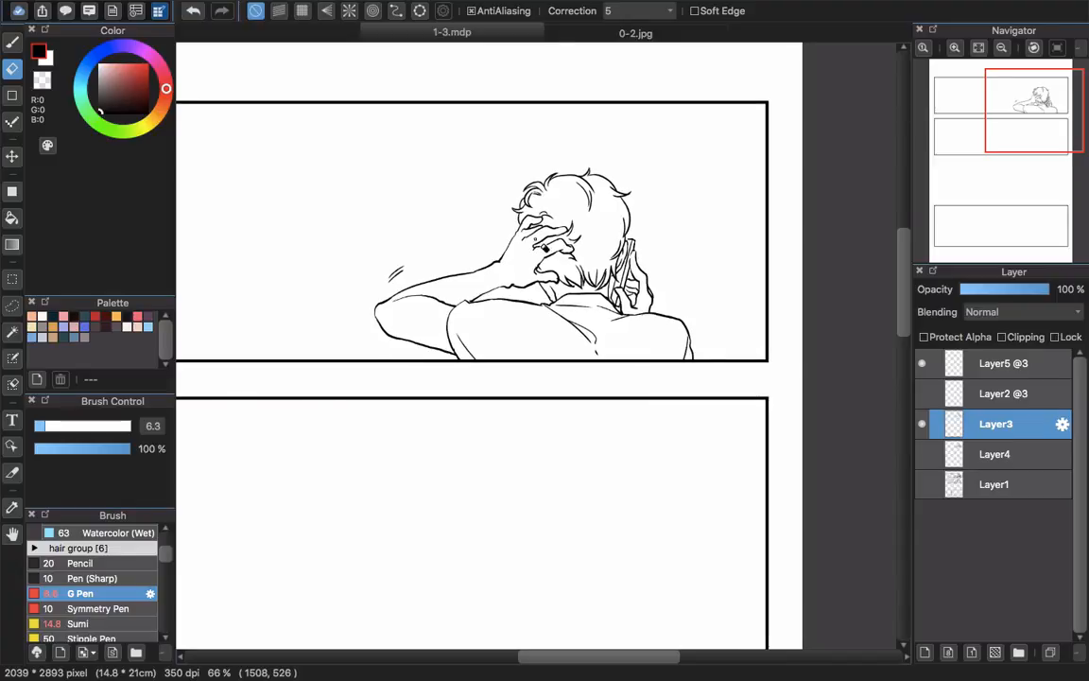
Clean up and redraw the line ends where the two middle fingers of the hand on the head meet
scroll(545, 244, up, 4)
scroll(524, 281, up, 3)
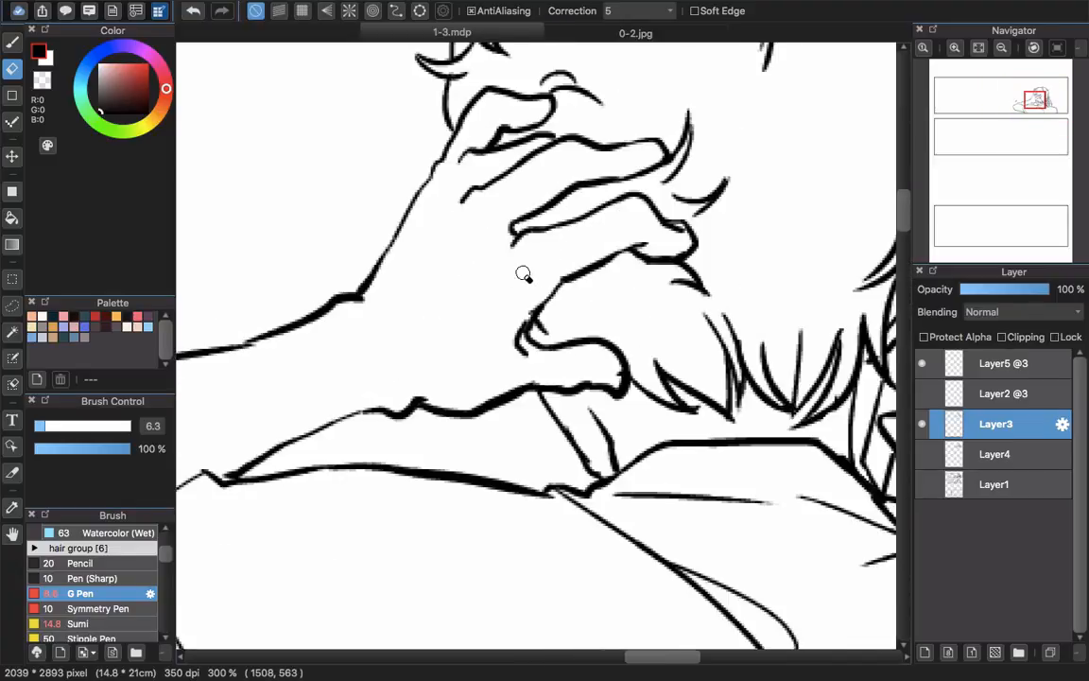
mouse_move(534, 277)
mouse_down()
mouse_move(489, 363)
mouse_move(464, 352)
mouse_move(534, 333)
mouse_up()
key(b)
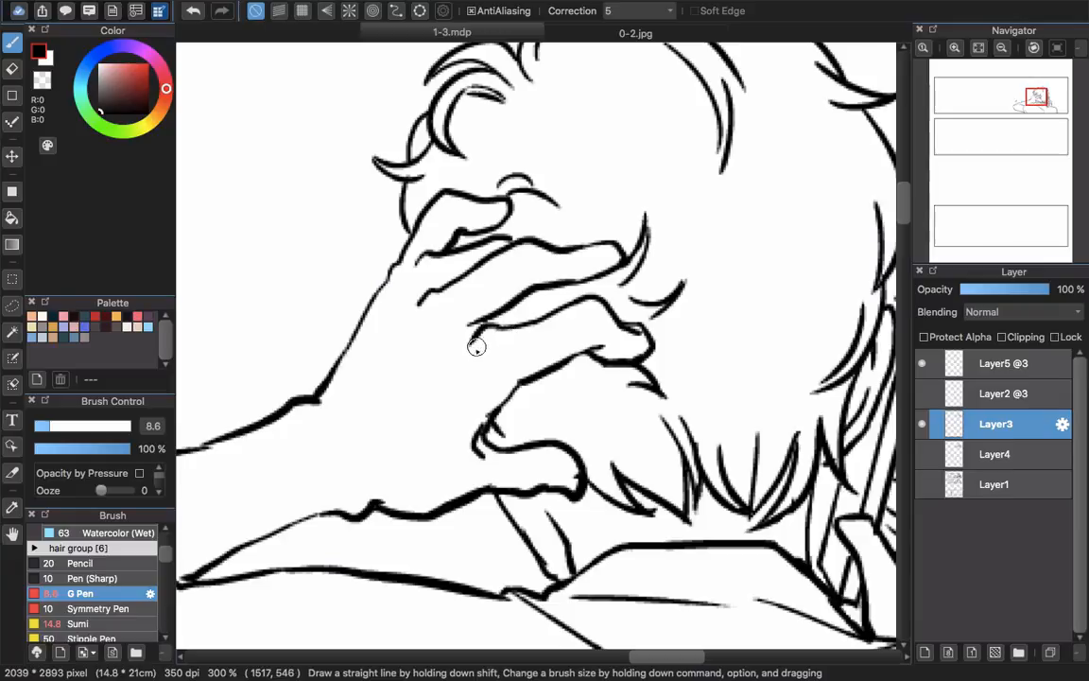
key(e)
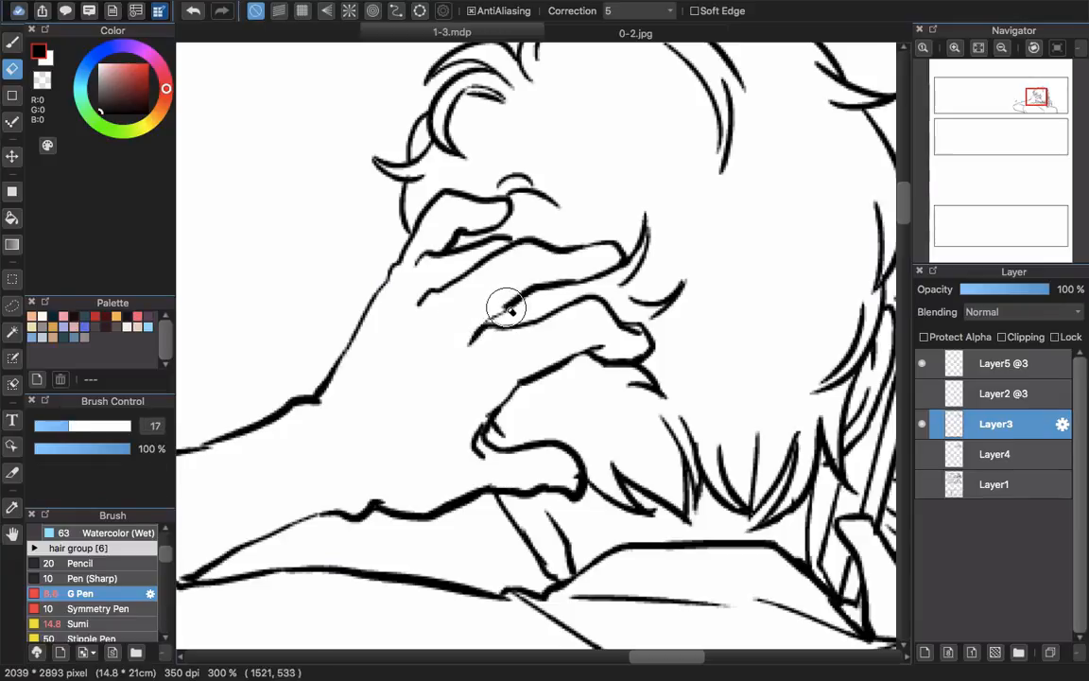
key(b)
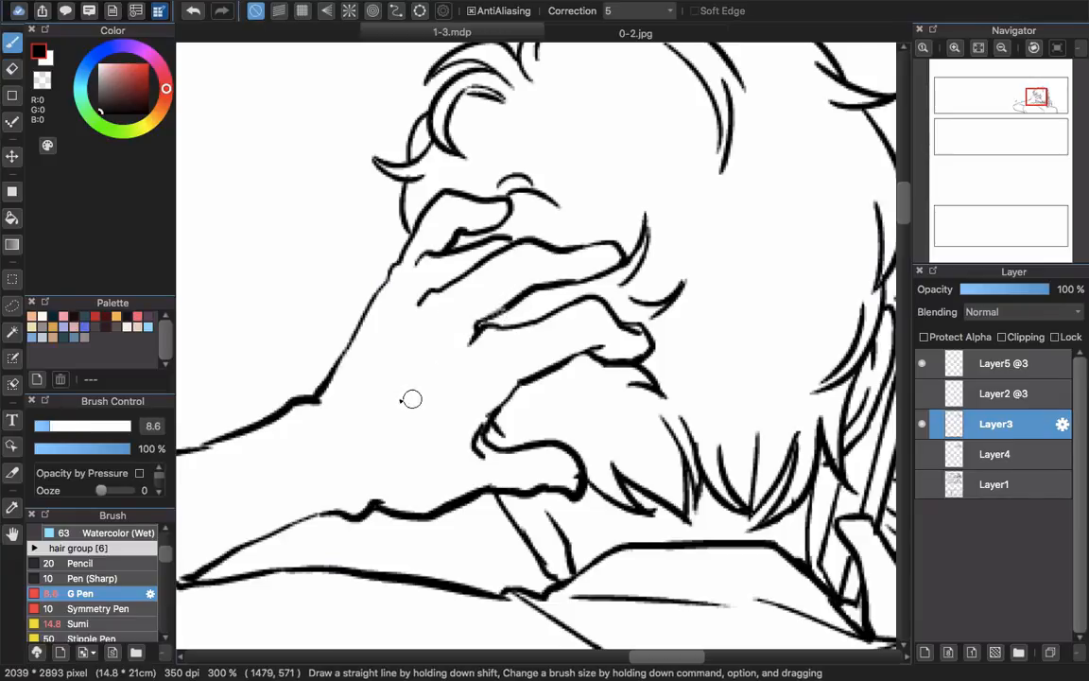
Erase and redraw the line at the base of the uppermost finger so it extends towards the back of the hand
scroll(411, 399, left, 3)
key(e)
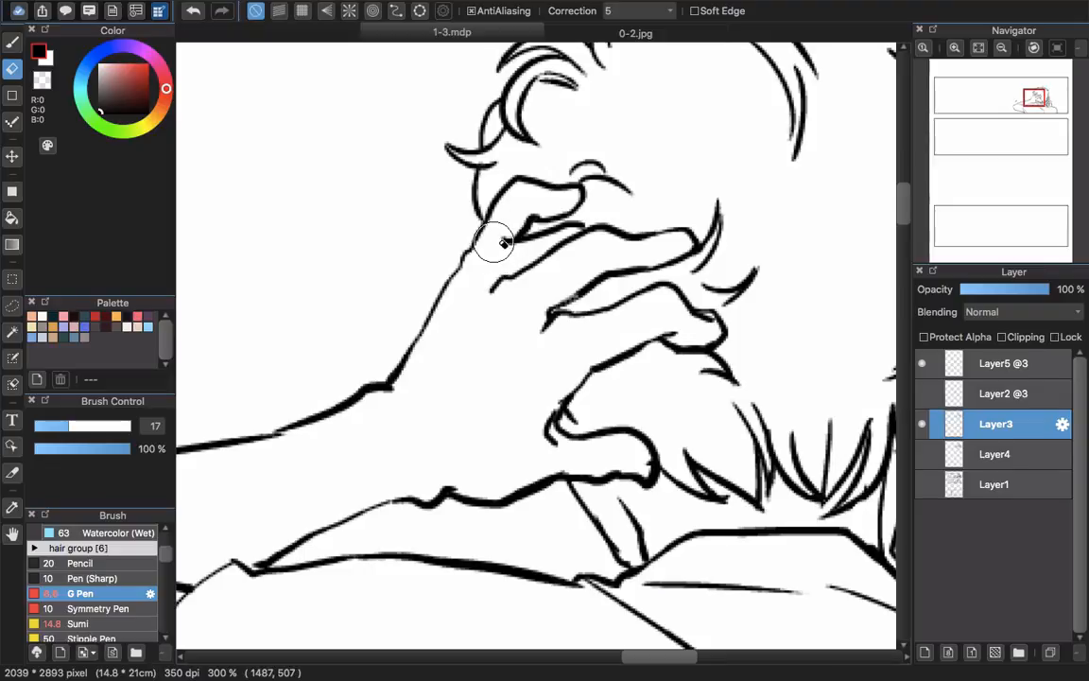
key(b)
drag(479, 258, 566, 235)
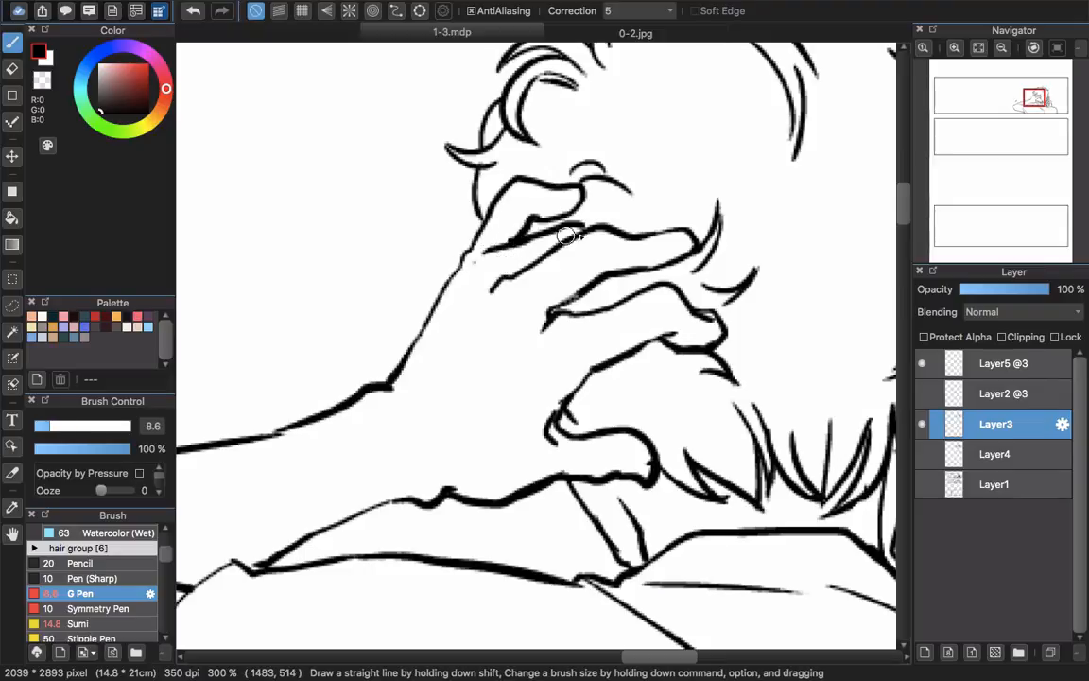
scroll(544, 336, right, 3)
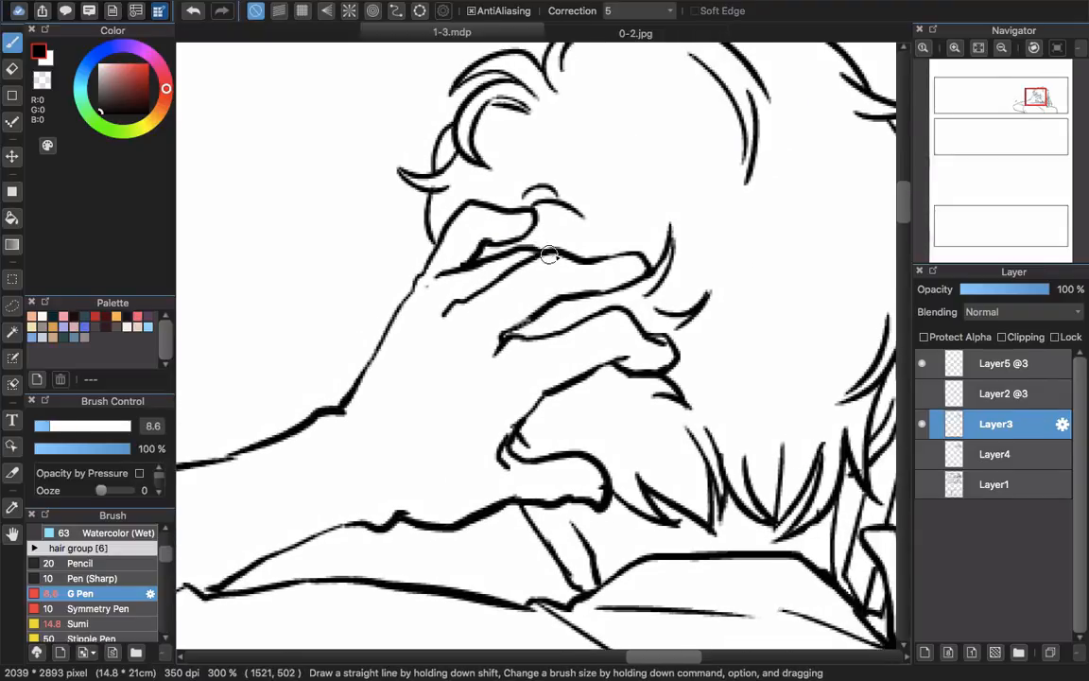
Add small hatch marks just below the finger bases on the back of the hand
scroll(590, 268, down, 5)
scroll(590, 267, left, 3)
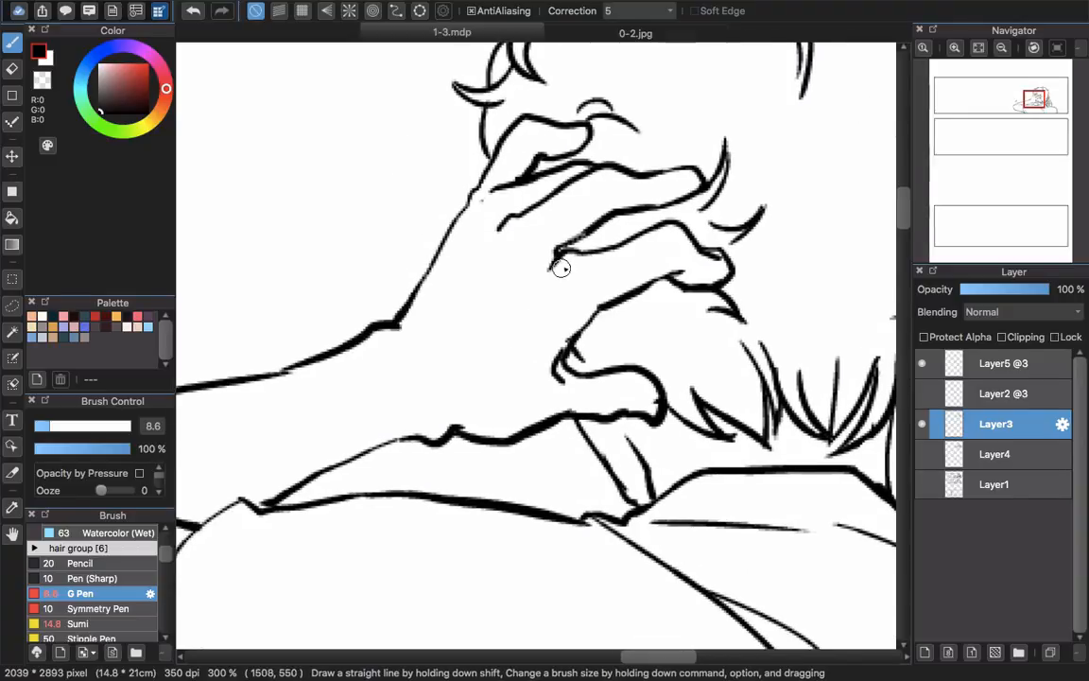
drag(561, 272, 560, 285)
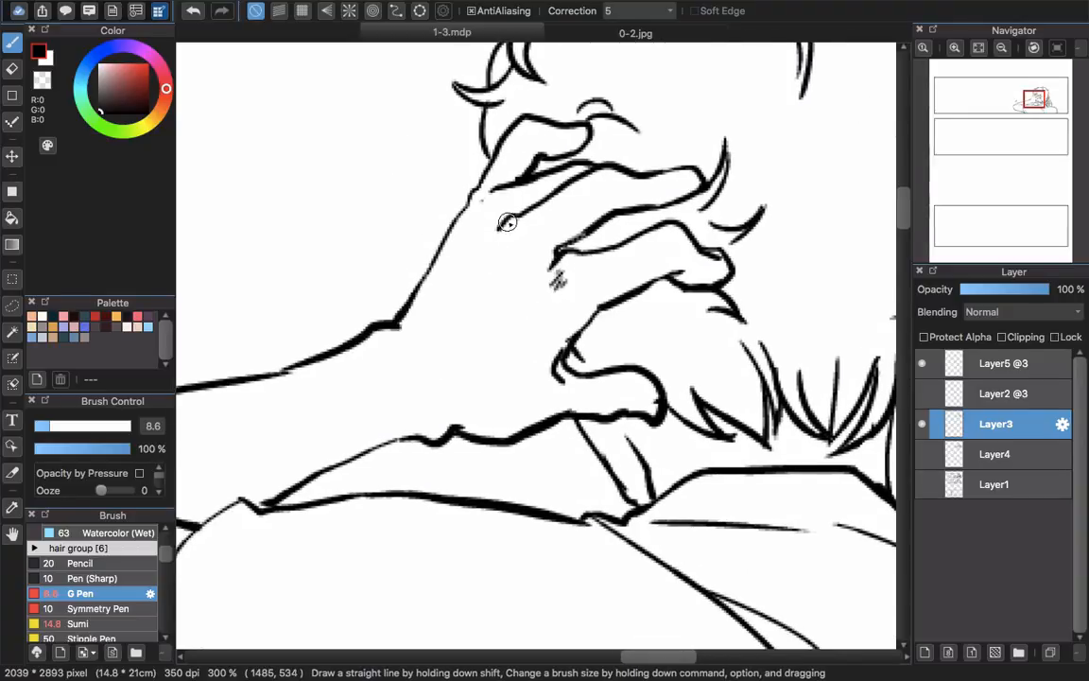
Erase the lower forearm line between sleeve and wrist and redraw it as one smooth stroke with the G Pen
scroll(508, 306, down, 5)
scroll(508, 307, left, 4)
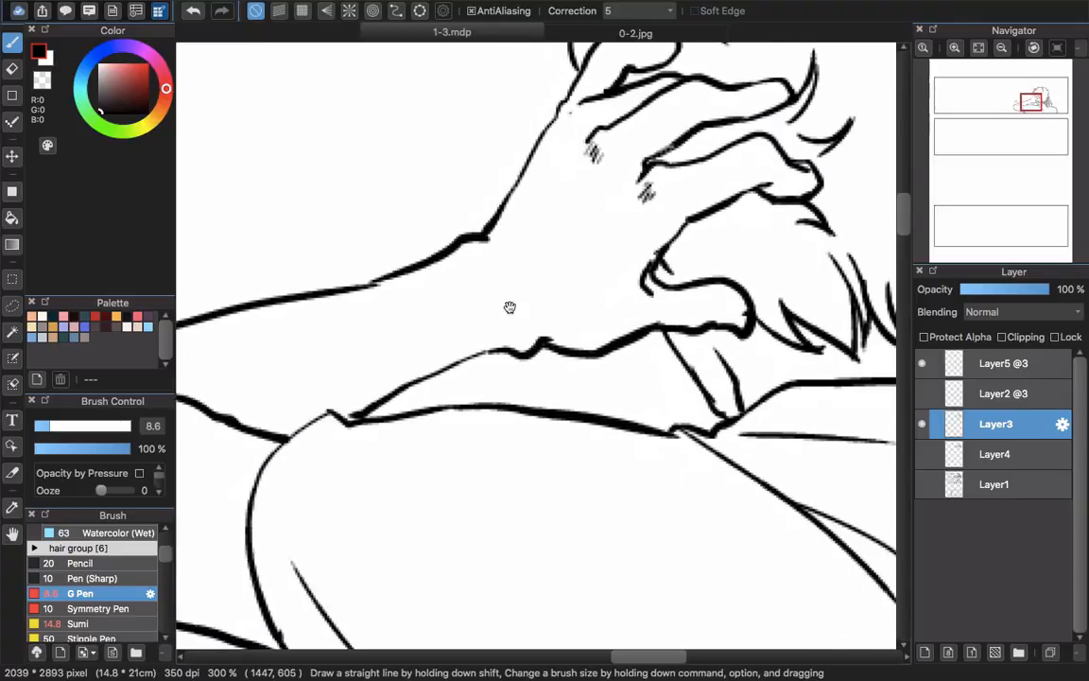
key(e)
mouse_move(455, 337)
mouse_down()
mouse_move(460, 323)
mouse_move(535, 300)
mouse_move(561, 306)
mouse_up()
key(b)
key(e)
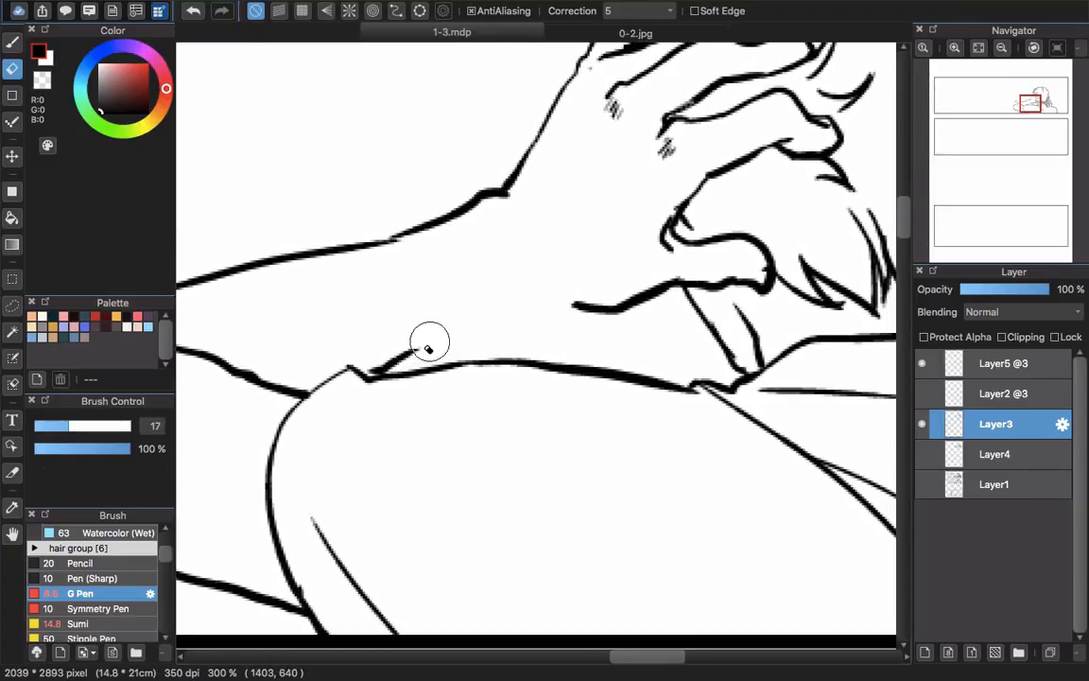
mouse_move(426, 343)
mouse_down()
mouse_move(369, 374)
mouse_move(443, 348)
mouse_move(378, 381)
mouse_move(445, 353)
mouse_up()
key(b)
key(super+z)
drag(382, 377, 522, 320)
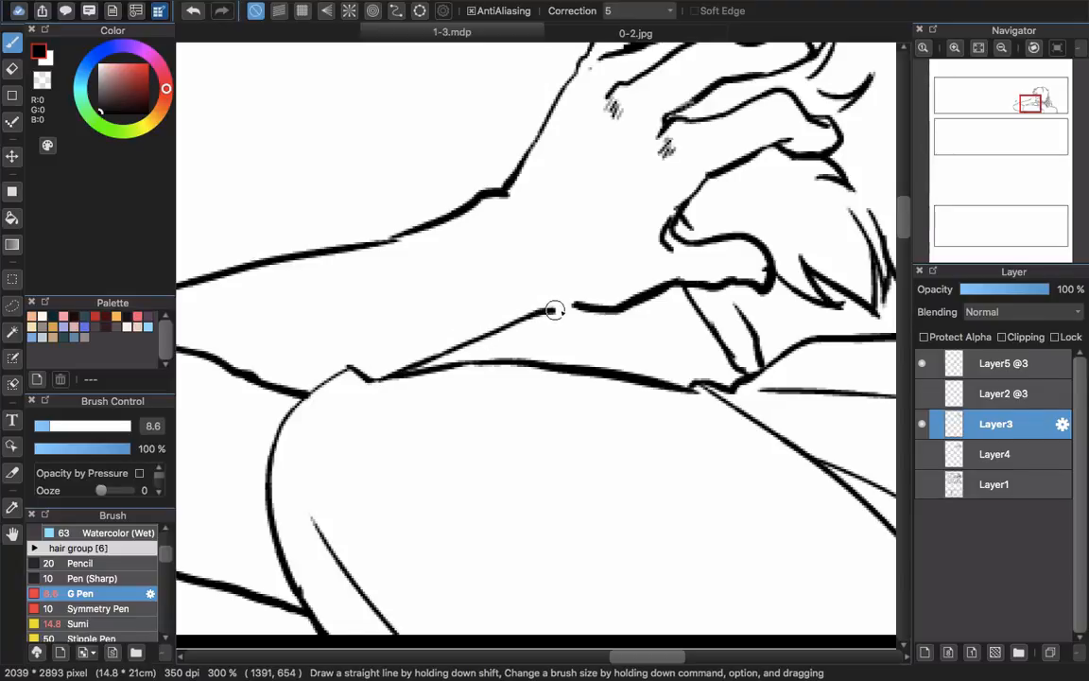
Erase the small hatch marks below the finger bases
drag(573, 243, 483, 404)
key(e)
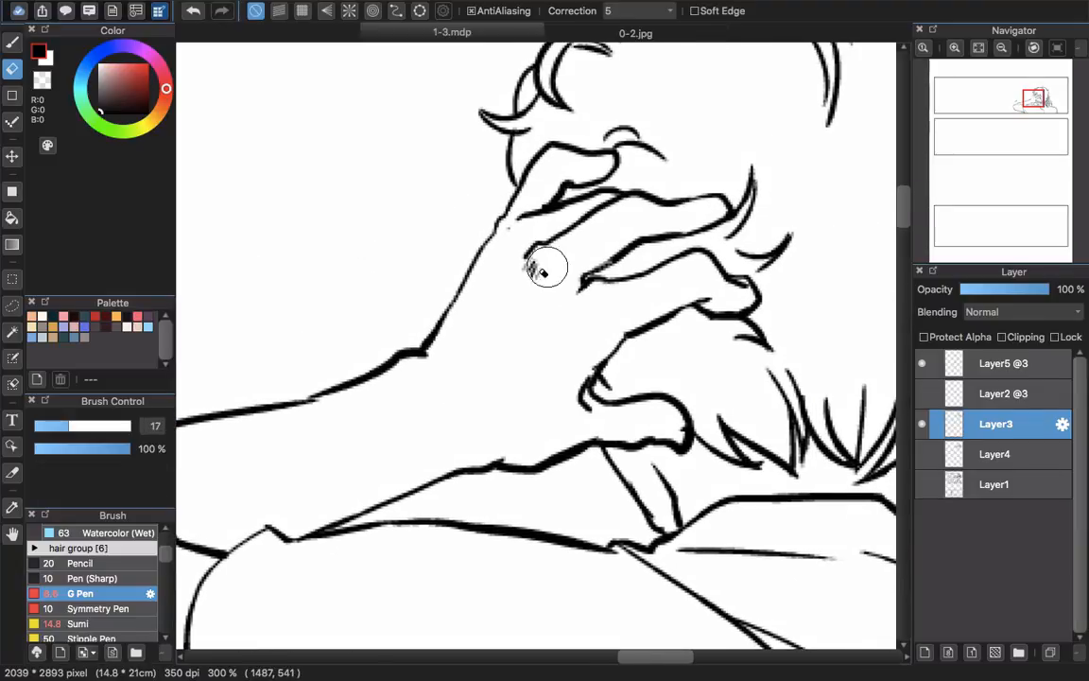
Hatch thin shadow lines on the upper fingers and the side of the neck with the G Pen at size 2.9
key(b)
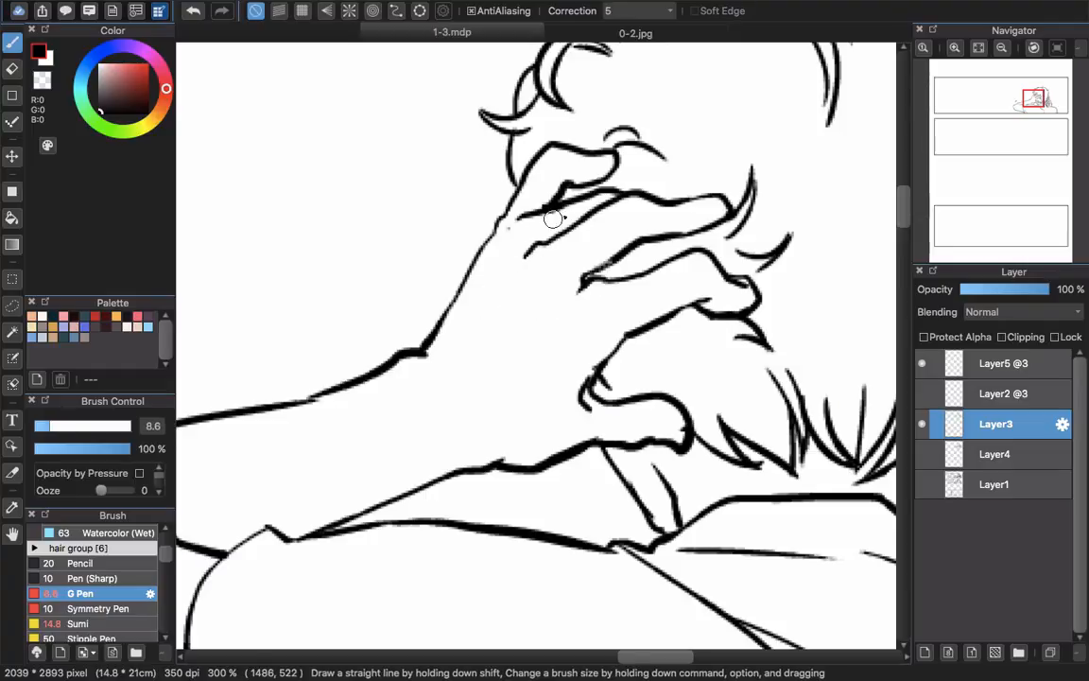
drag(553, 219, 529, 234)
scroll(558, 360, down, 4)
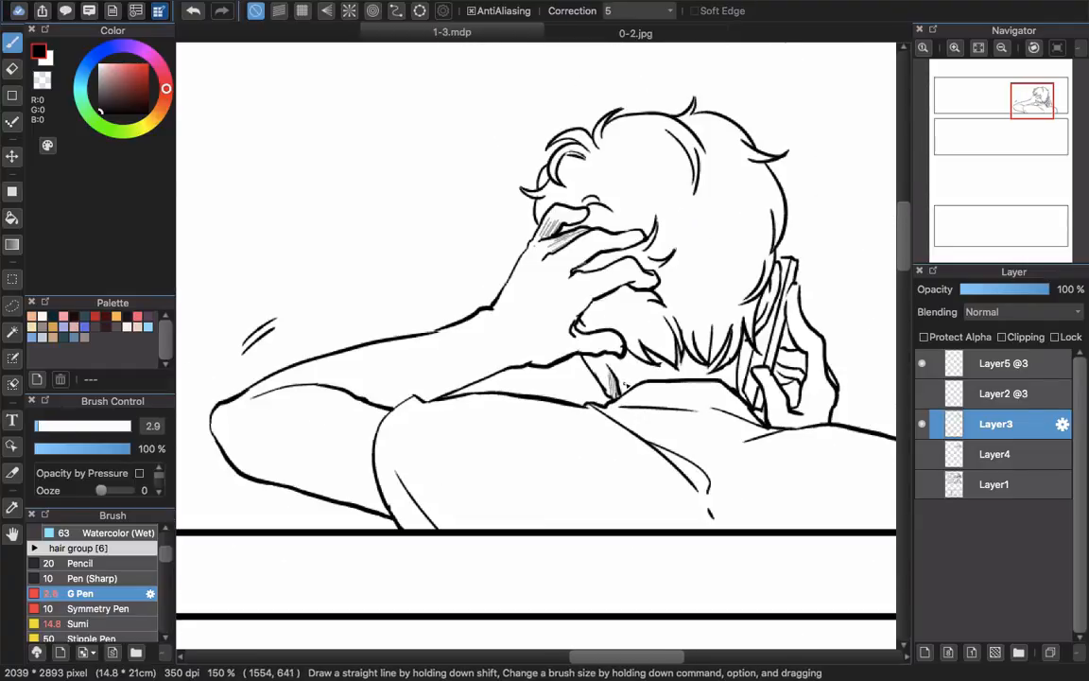
scroll(564, 346, down, 4)
scroll(676, 407, right, 3)
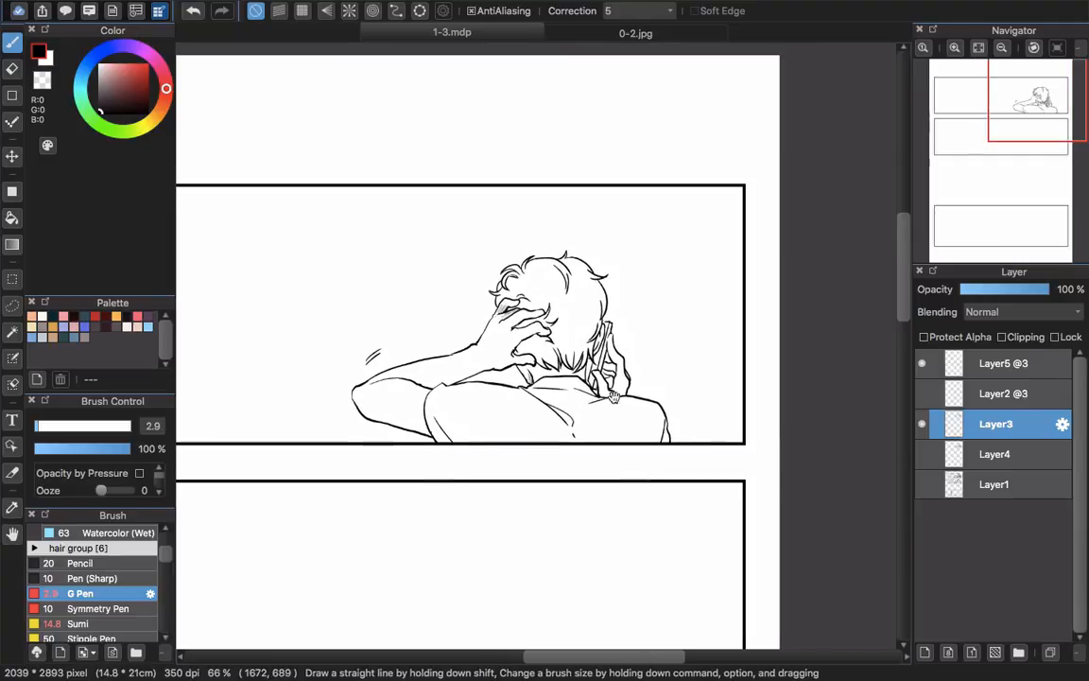
scroll(662, 435, up, 1)
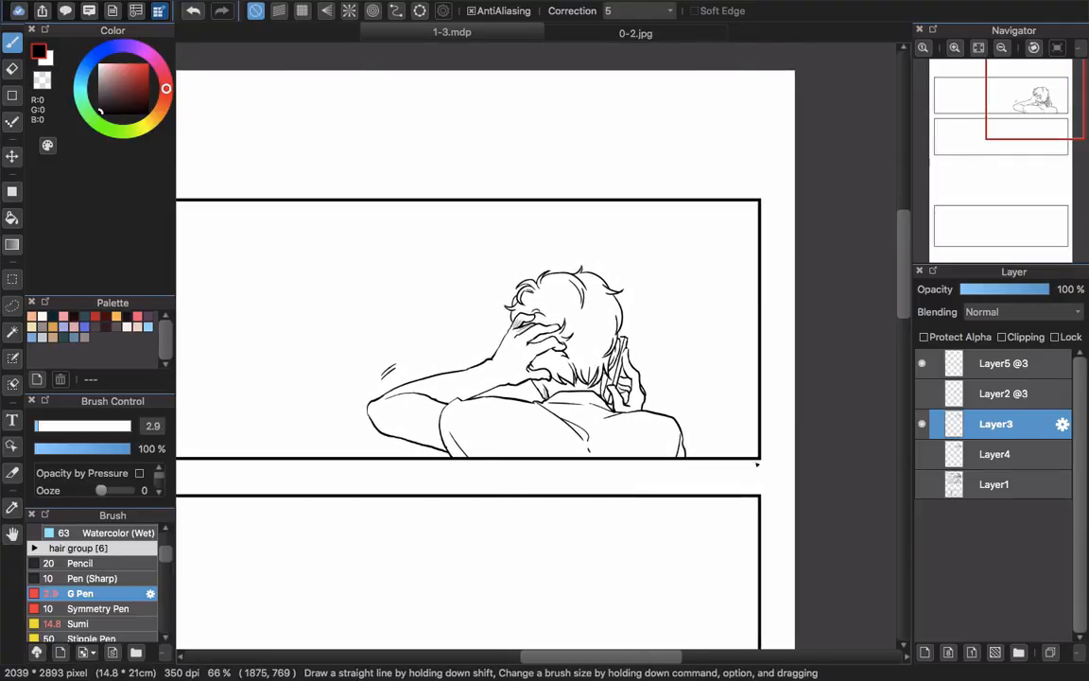
Add a new layer above the line art layer and choose the Sumi brush
click(925, 652)
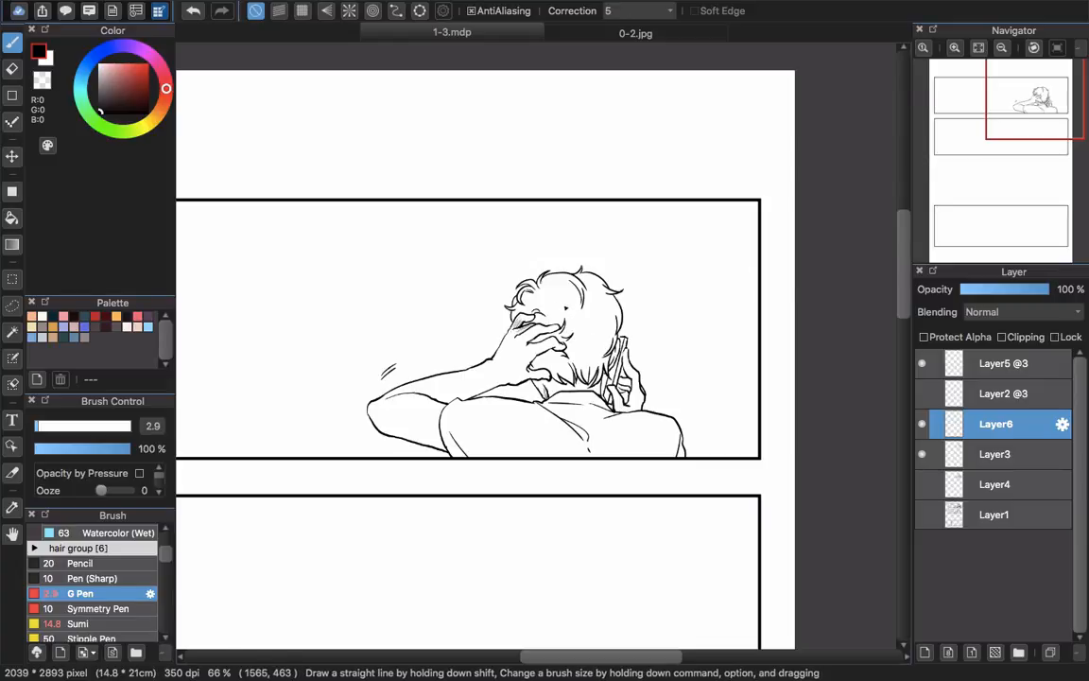
scroll(565, 307, up, 5)
scroll(585, 417, down, 3)
scroll(585, 417, left, 3)
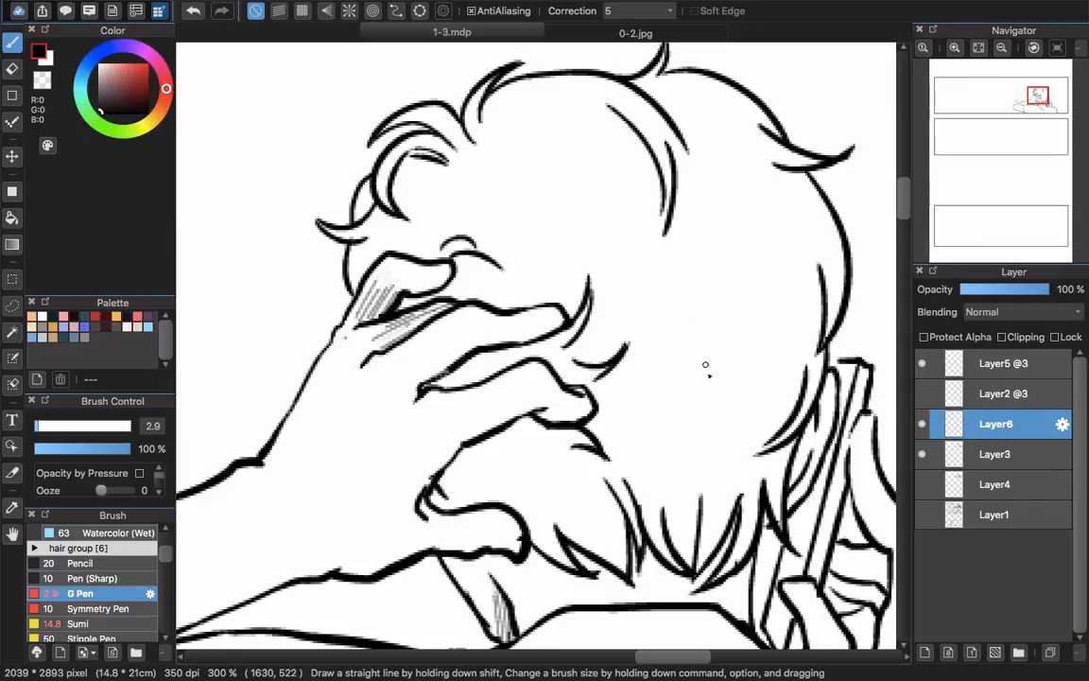
scroll(612, 269, down, 4)
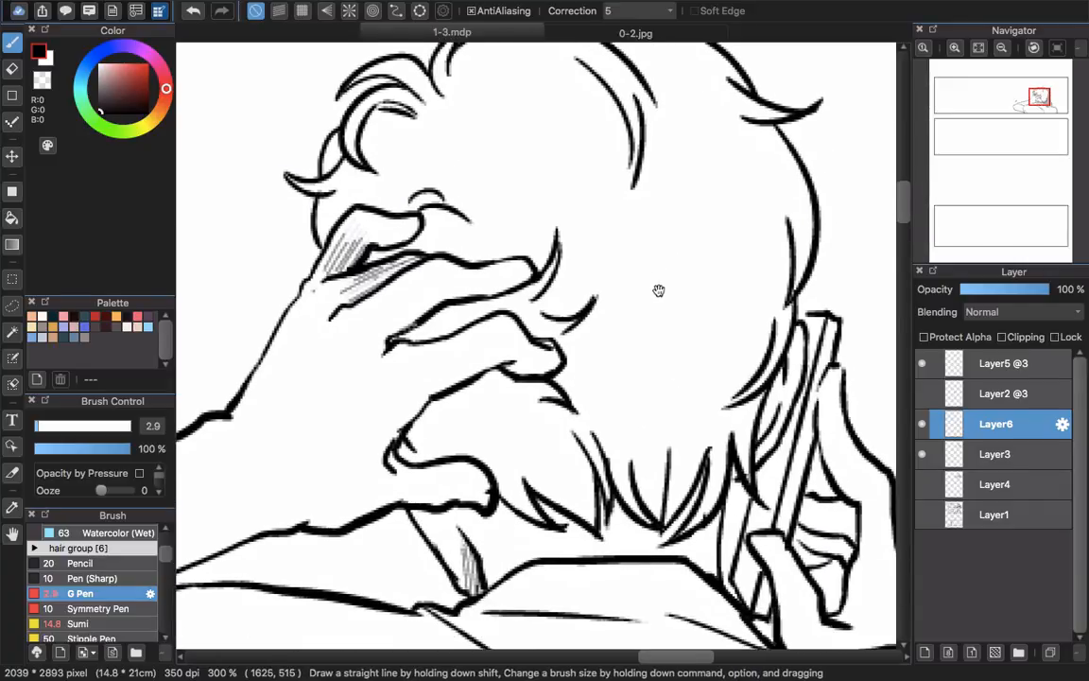
scroll(113, 558, down, 3)
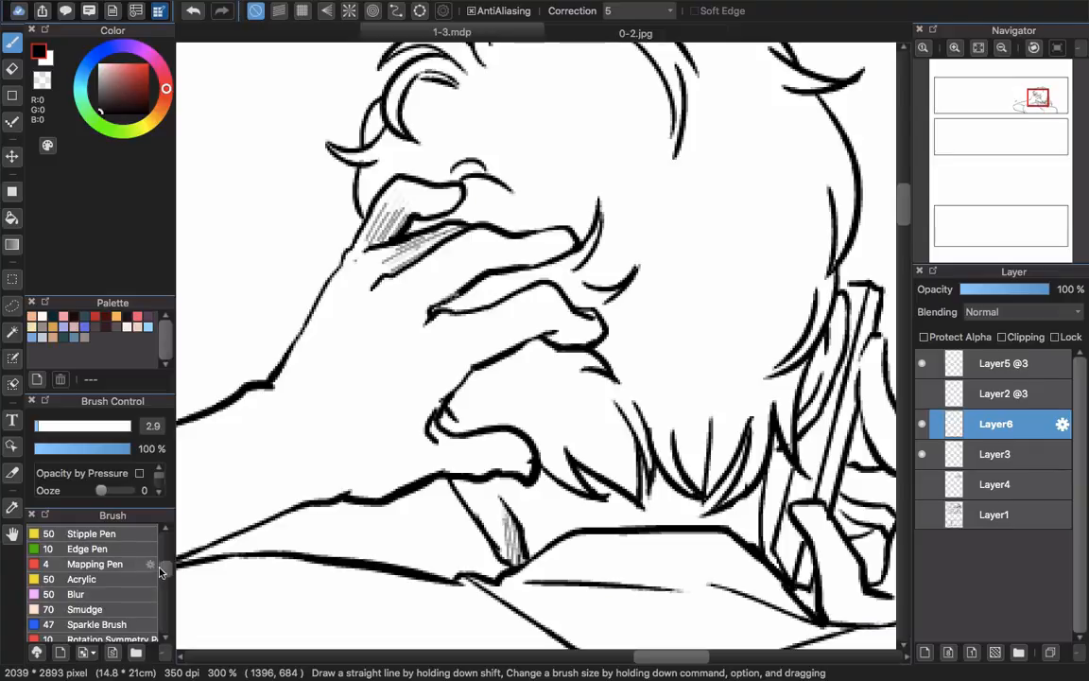
scroll(113, 571, up, 3)
click(80, 596)
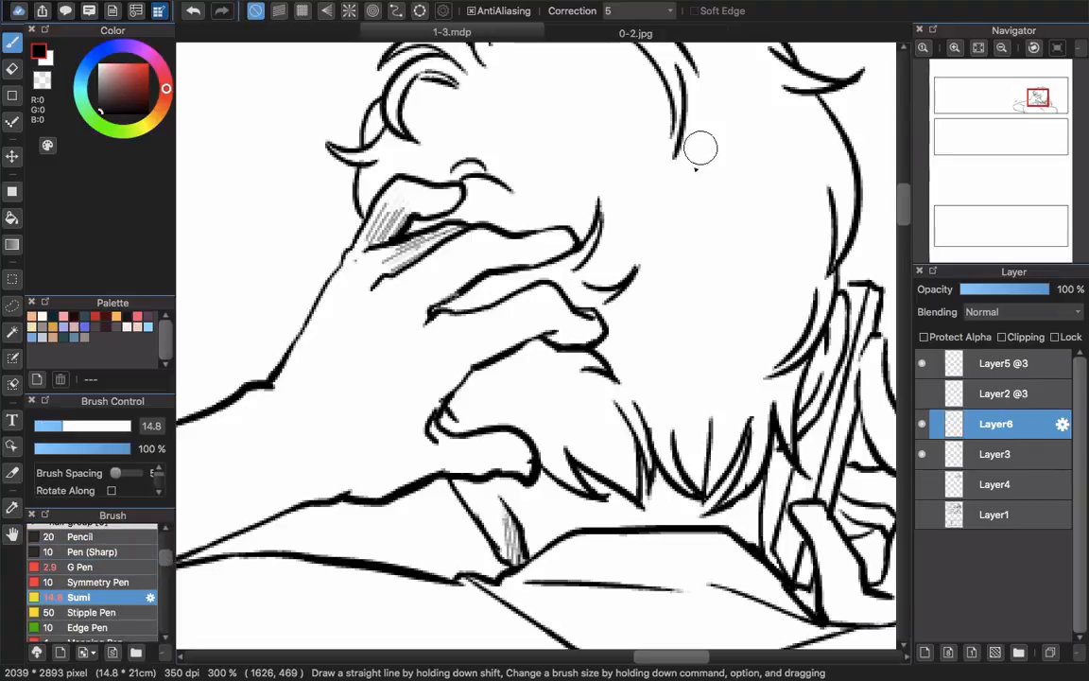
scroll(700, 148, up, 3)
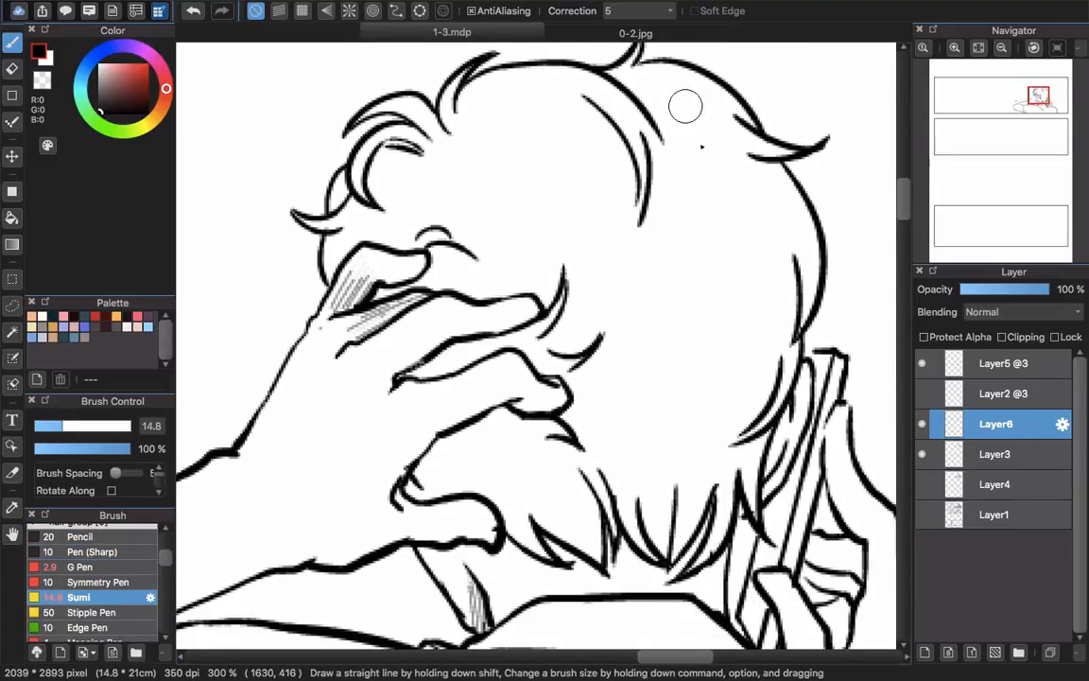
mouse_move(686, 107)
mouse_down()
mouse_move(706, 155)
mouse_move(688, 102)
mouse_move(704, 141)
mouse_move(693, 103)
mouse_move(731, 152)
mouse_move(692, 89)
mouse_move(736, 149)
mouse_move(719, 105)
mouse_move(700, 123)
mouse_move(724, 163)
mouse_move(685, 112)
mouse_move(696, 162)
mouse_up()
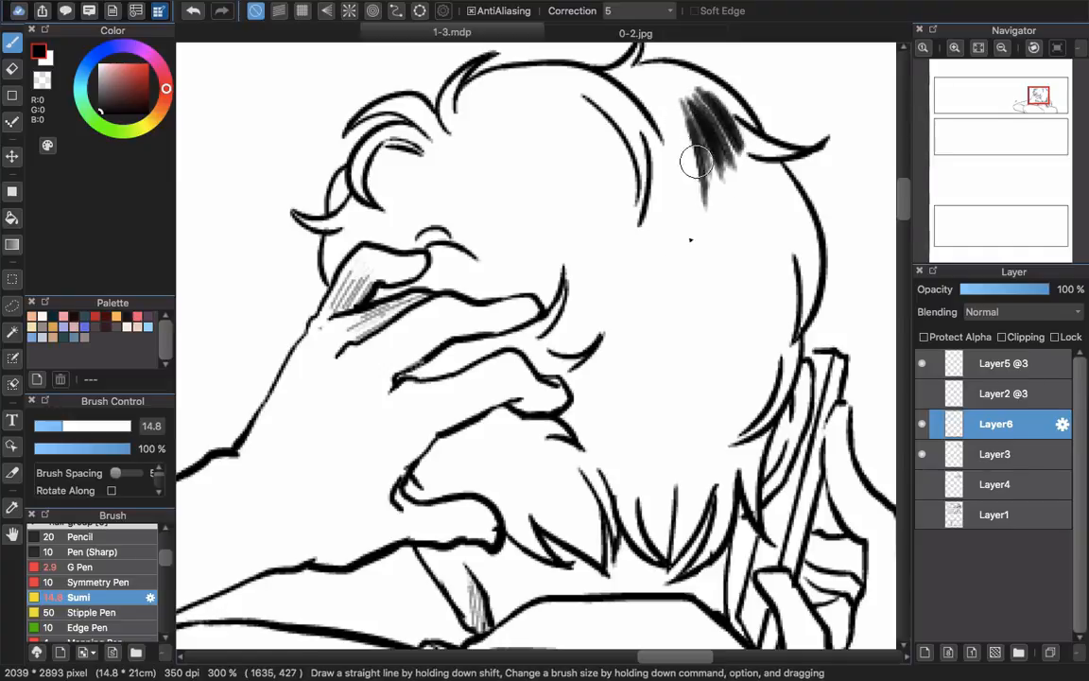
key(super+z)
key(super+z)
key(super+z)
key(super+z)
key(super+z)
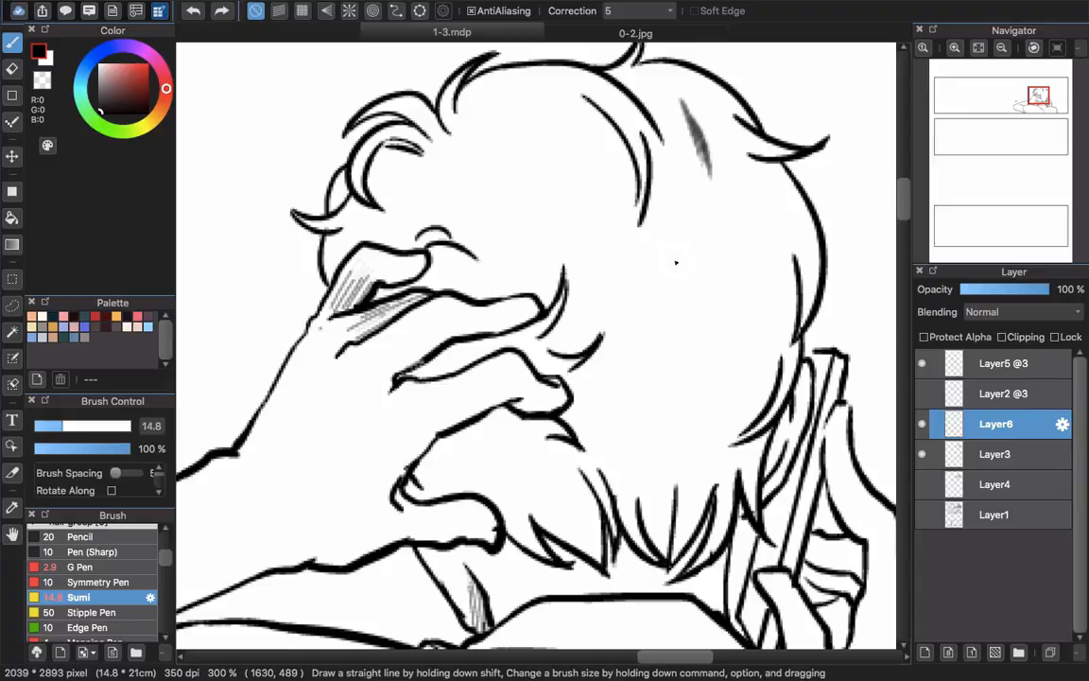
key(super+z)
key(super+z)
Draw two curved Sumi guide strokes across the hair marking the upper and lower edges of the highlight band
scroll(673, 255, up, 3)
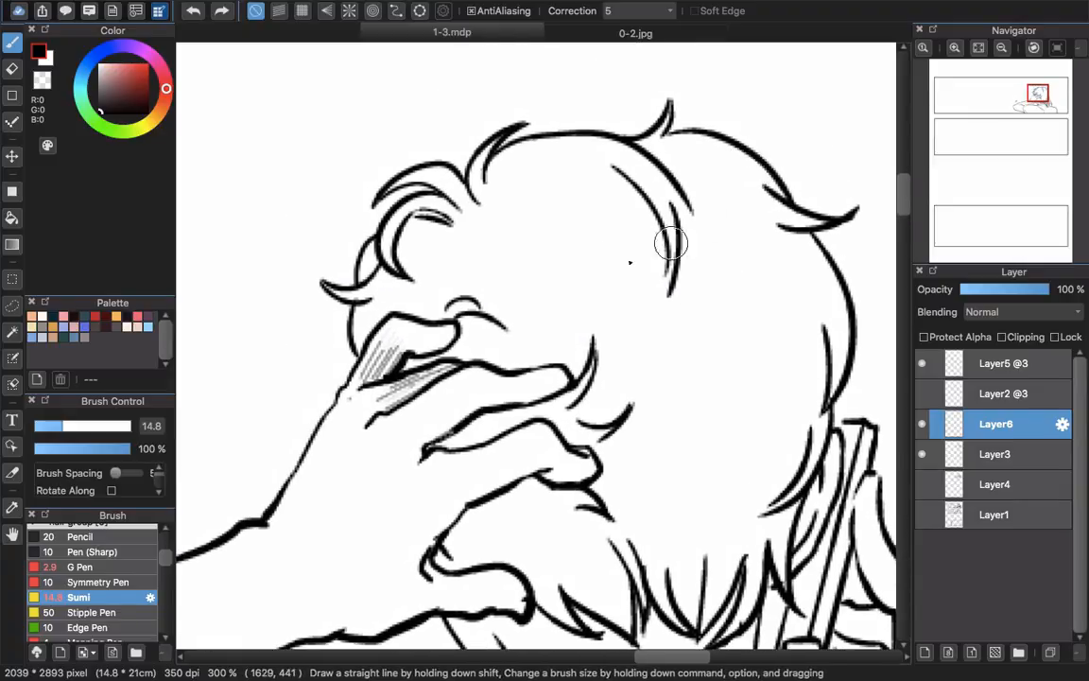
mouse_move(613, 241)
mouse_down()
mouse_move(714, 200)
mouse_move(744, 161)
mouse_up()
mouse_move(588, 318)
mouse_down()
mouse_move(747, 321)
mouse_move(775, 299)
mouse_move(774, 308)
mouse_move(845, 280)
mouse_up()
drag(705, 198, 590, 266)
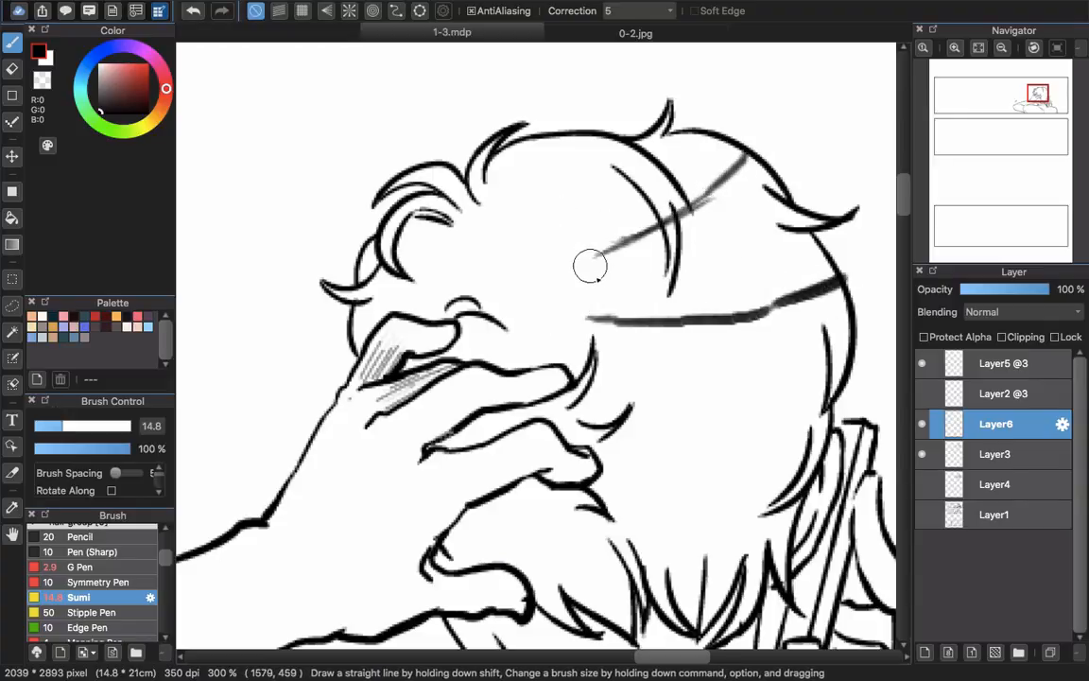
scroll(657, 298, down, 2)
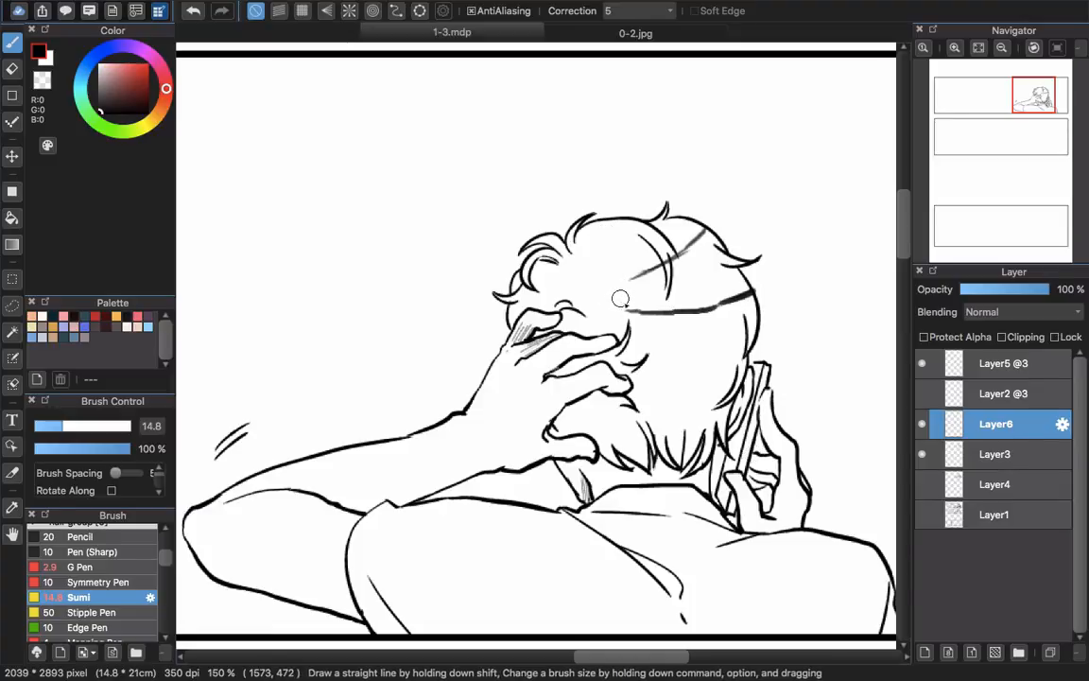
Paint the back of the crown black with tapered Sumi strokes running down to the upper guide line
scroll(629, 284, up, 3)
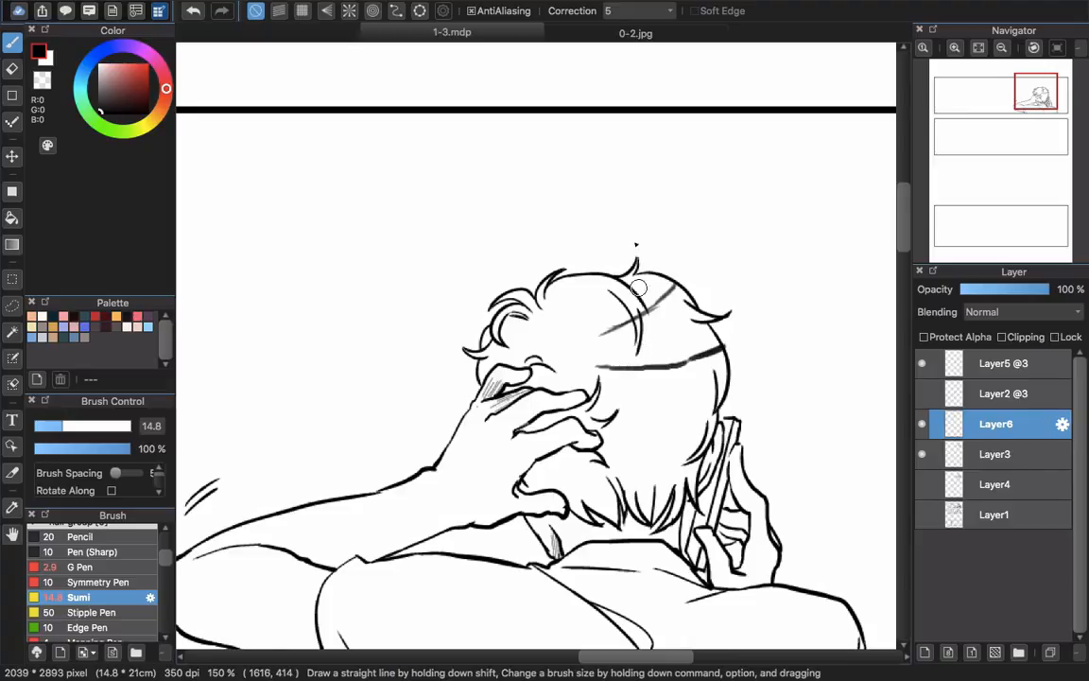
scroll(662, 286, up, 5)
mouse_move(671, 292)
mouse_down()
mouse_move(698, 340)
mouse_move(688, 327)
mouse_move(639, 316)
mouse_move(705, 366)
mouse_move(605, 304)
mouse_move(644, 309)
mouse_move(608, 272)
mouse_move(557, 316)
mouse_move(583, 324)
mouse_move(622, 363)
mouse_move(568, 286)
mouse_move(624, 346)
mouse_move(627, 365)
mouse_move(633, 333)
mouse_move(669, 360)
mouse_move(643, 380)
mouse_move(598, 333)
mouse_move(657, 447)
mouse_move(652, 362)
mouse_move(678, 369)
mouse_move(729, 414)
mouse_move(707, 336)
mouse_move(742, 464)
mouse_up()
scroll(759, 382, down, 3)
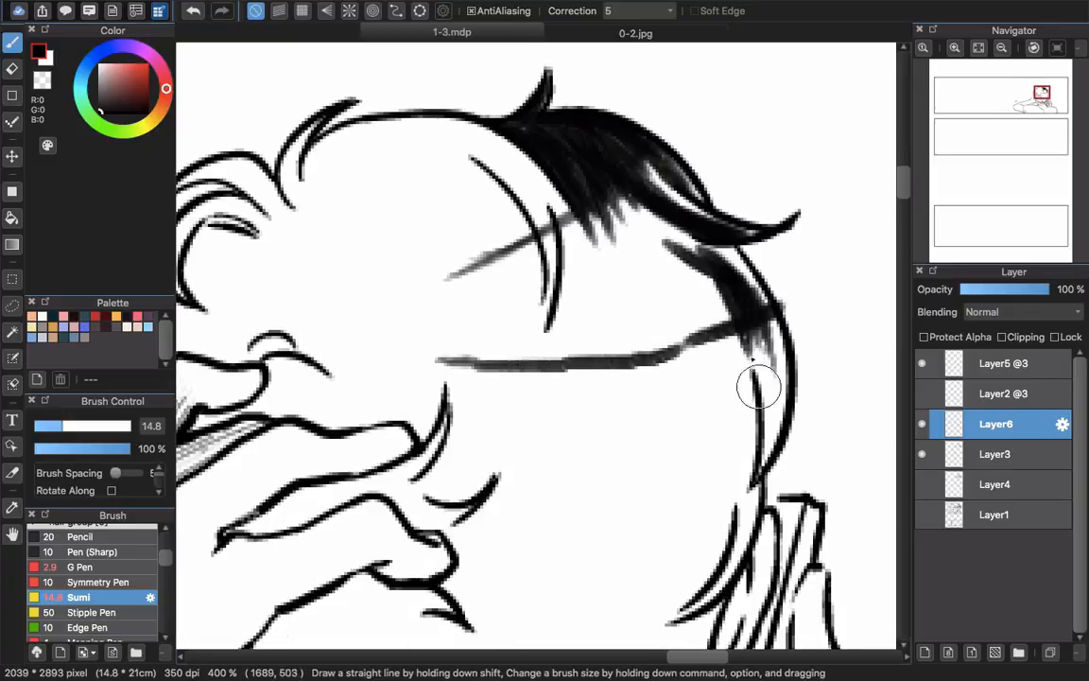
Paint tapered black strands up from the lower guide and around the parting, leaving a white highlight between them
scroll(758, 435, up, 2)
mouse_move(758, 382)
mouse_down()
mouse_move(635, 374)
mouse_move(757, 435)
mouse_move(675, 368)
mouse_move(701, 541)
mouse_move(692, 345)
mouse_move(620, 253)
mouse_move(656, 268)
mouse_move(642, 190)
mouse_up()
scroll(644, 352, left, 2)
scroll(700, 535, left, 2)
scroll(642, 190, left, 2)
scroll(643, 190, down, 3)
mouse_move(620, 275)
mouse_down()
mouse_move(617, 146)
mouse_move(615, 283)
mouse_move(627, 218)
mouse_up()
Fill the remaining hair area with black using the Bucket tool, then return to the Sumi brush
key(g)
click(547, 251)
key(b)
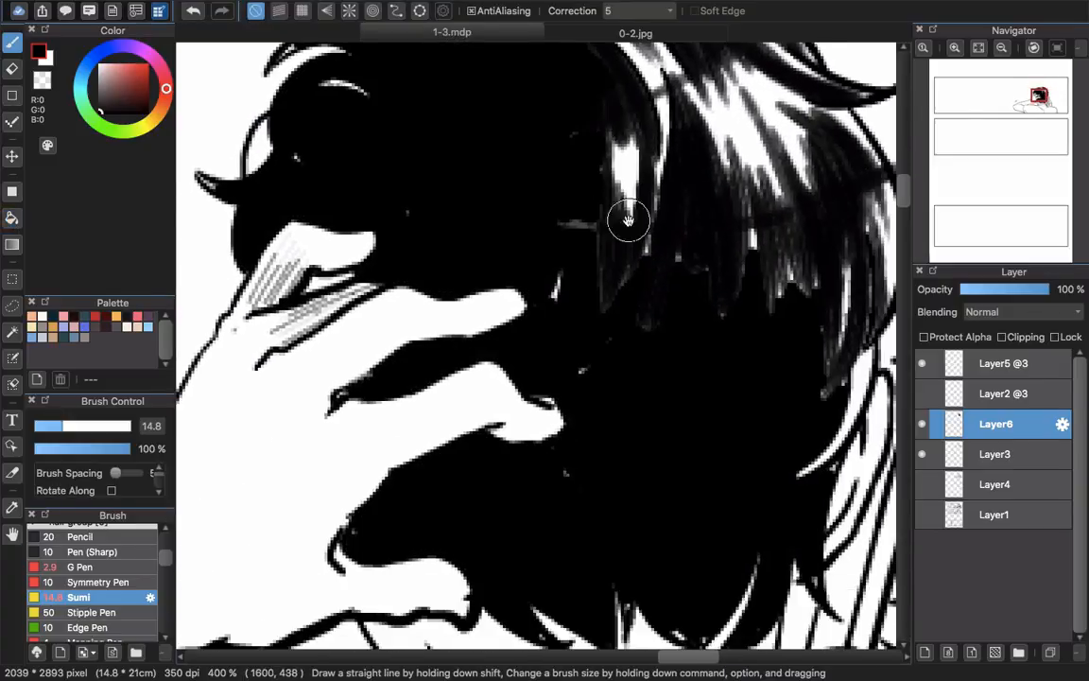
Touch up the dark strands below the hair's highlight band with black Sumi strokes
scroll(656, 340, up, 4)
mouse_move(655, 340)
mouse_down()
mouse_move(660, 303)
mouse_move(684, 299)
mouse_move(656, 263)
mouse_up()
scroll(672, 248, down, 5)
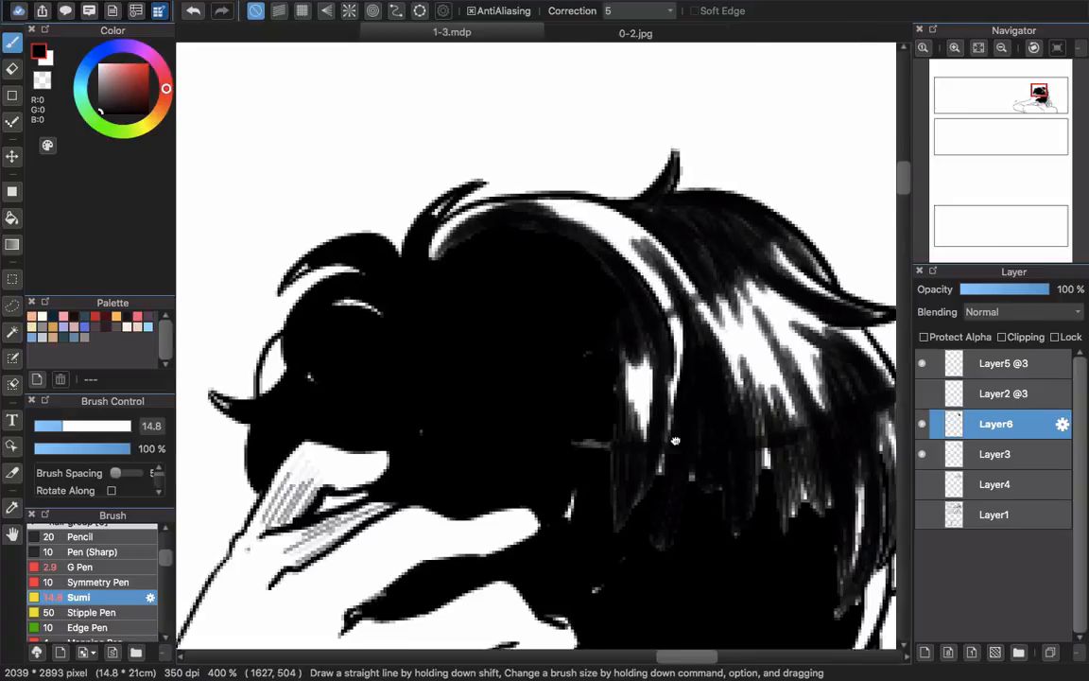
mouse_move(729, 323)
mouse_down()
mouse_move(764, 200)
mouse_move(768, 284)
mouse_move(783, 206)
mouse_move(737, 376)
mouse_up()
scroll(656, 291, down, 4)
scroll(657, 291, left, 4)
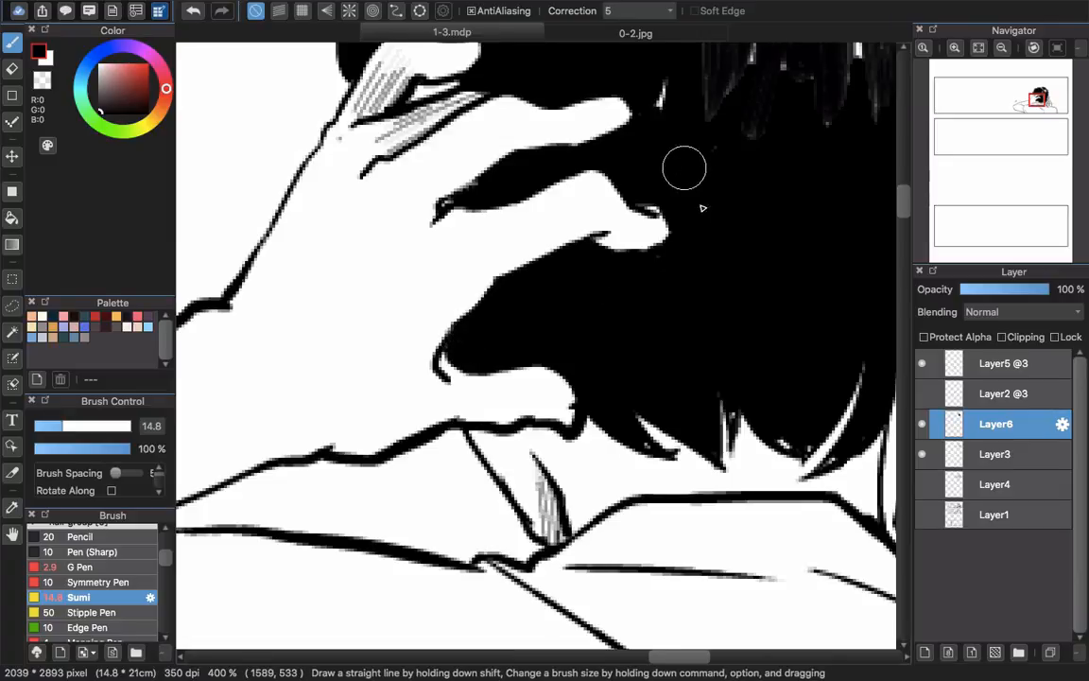
Reduce the Sumi brush to size 4.3 and draw thin stray hairs along the outer outline of the crown and the side near the hand
scroll(665, 375, up, 3)
scroll(665, 375, left, 1)
scroll(665, 376, up, 1)
scroll(665, 375, left, 1)
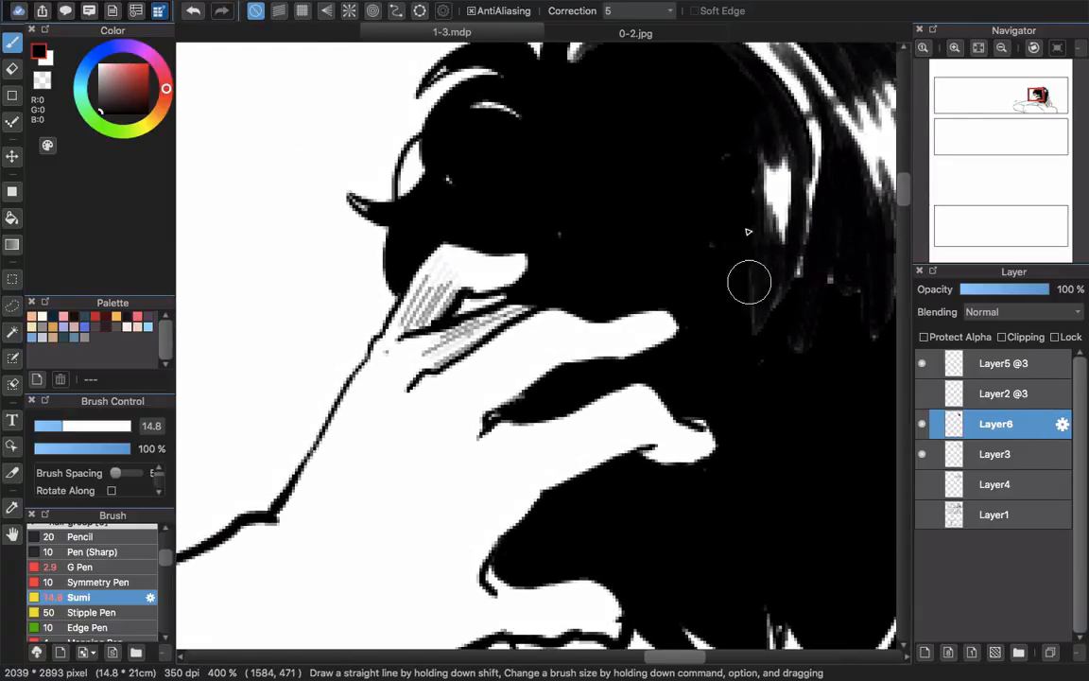
scroll(763, 319, up, 2)
scroll(762, 320, left, 3)
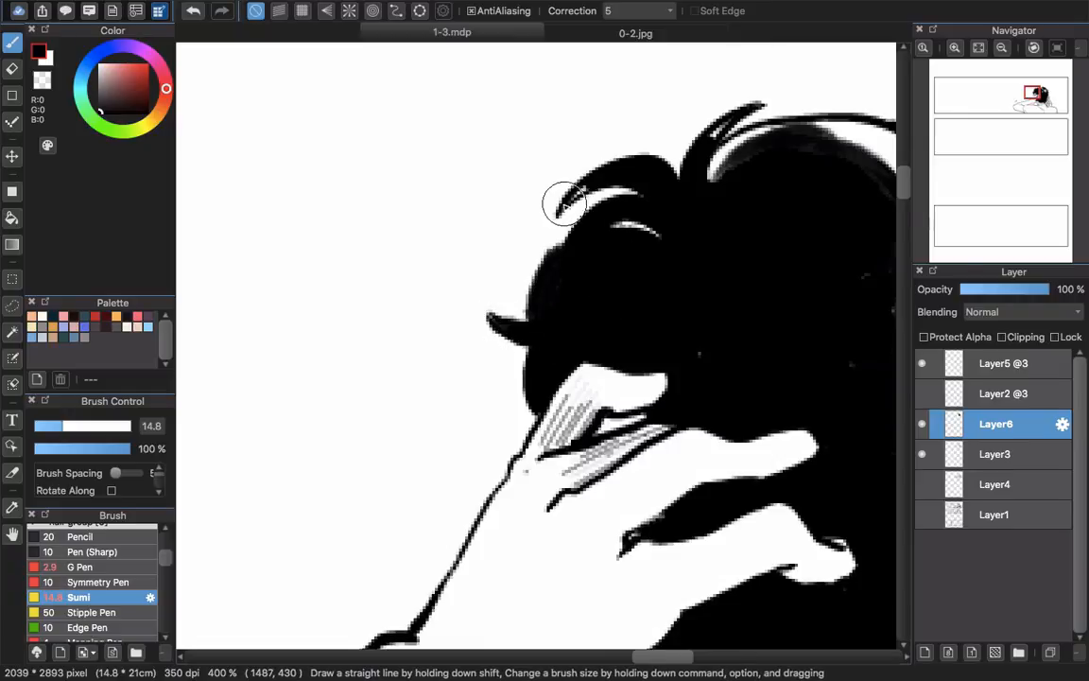
scroll(644, 243, up, 1)
scroll(644, 243, right, 1)
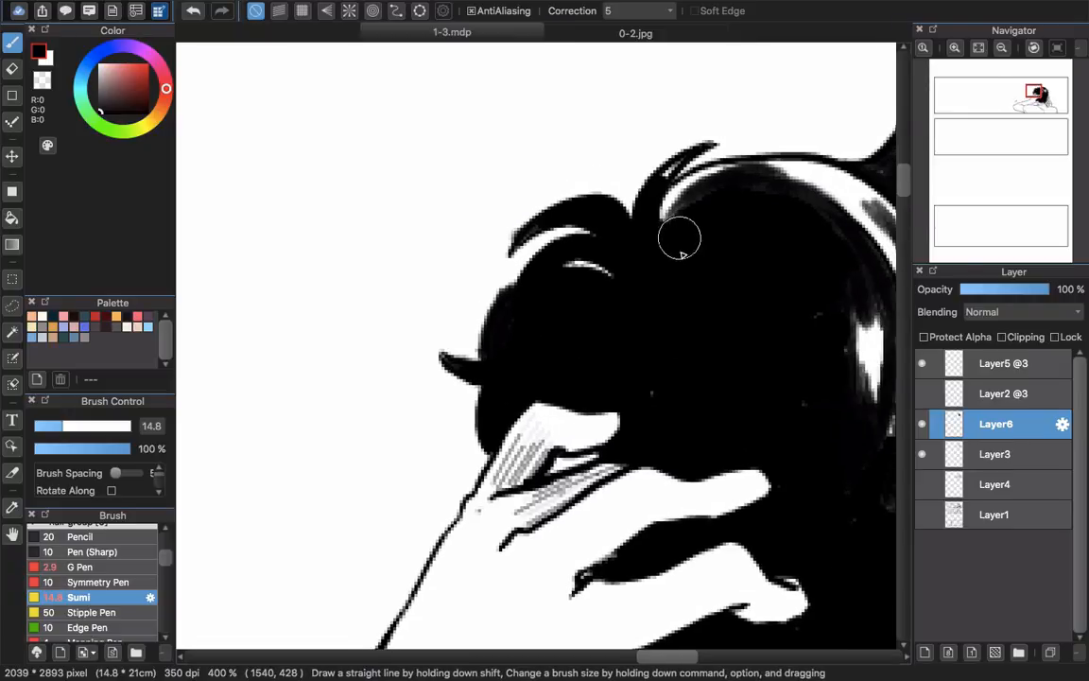
mouse_move(677, 271)
mouse_down()
mouse_move(642, 243)
mouse_move(621, 243)
mouse_up()
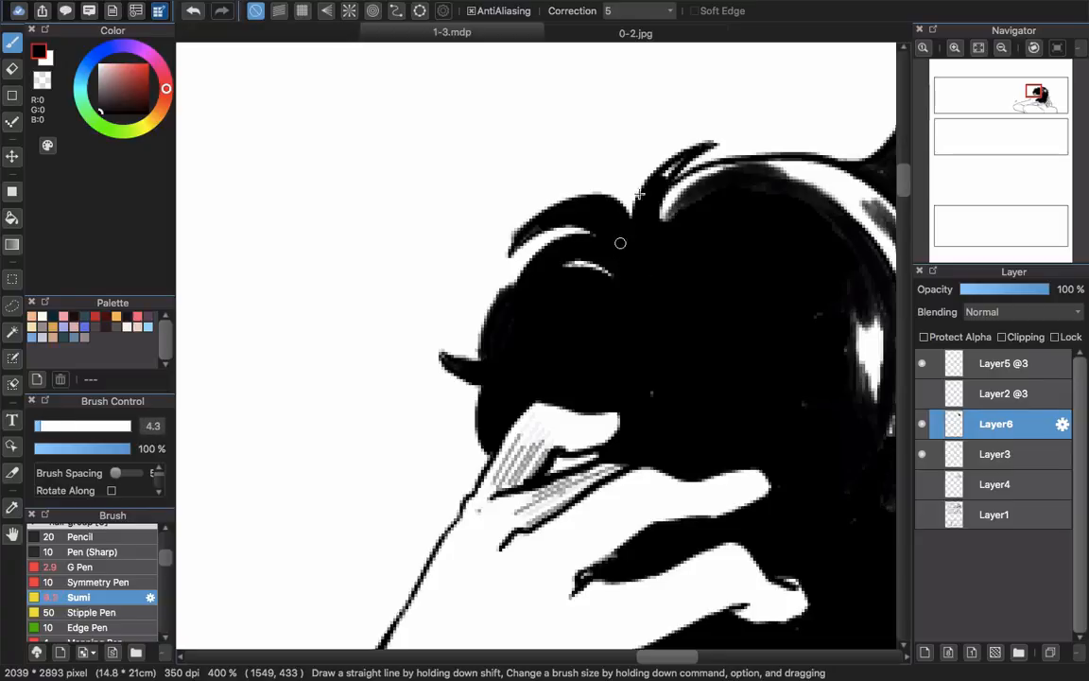
drag(650, 149, 629, 203)
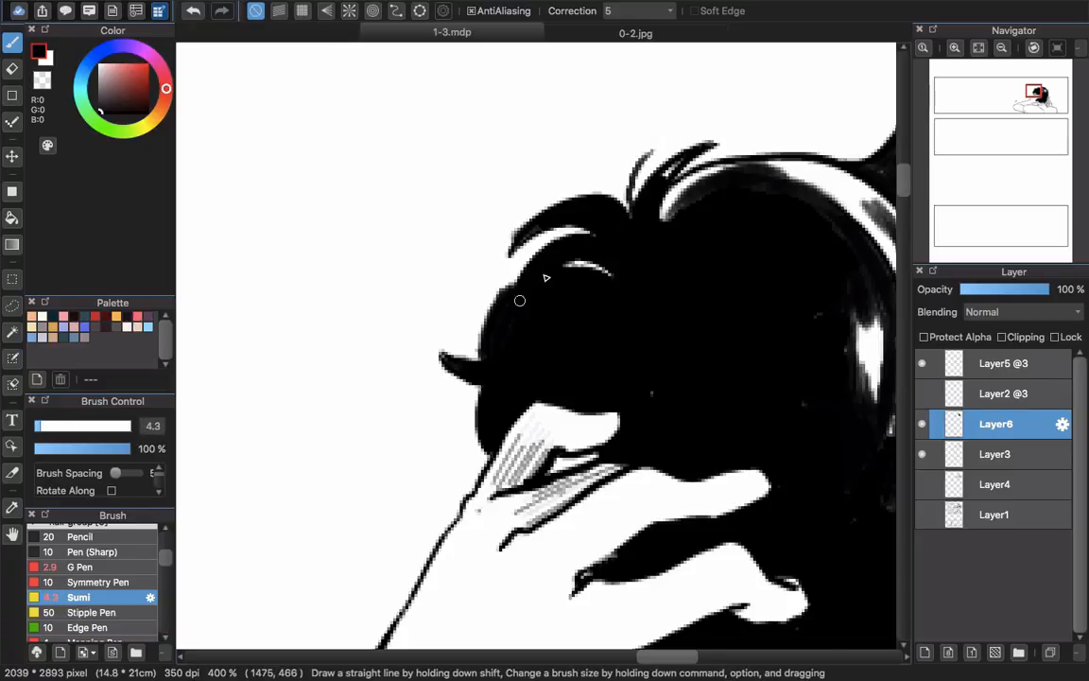
mouse_move(481, 357)
mouse_down()
mouse_move(432, 319)
mouse_move(408, 437)
mouse_up()
mouse_move(739, 195)
mouse_down()
mouse_move(583, 237)
mouse_move(669, 191)
mouse_up()
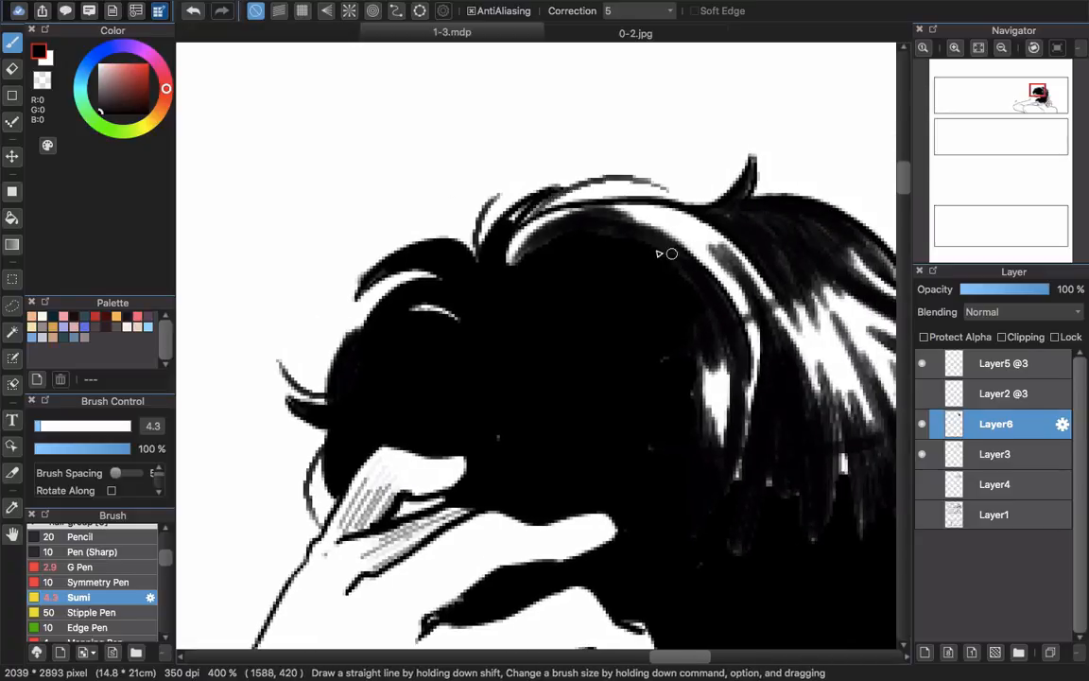
Enlarge the Sumi brush to size 12 and blacken the grey streaks remaining below the highlight and toward the hair ends
mouse_move(556, 289)
mouse_down()
mouse_move(584, 241)
mouse_move(557, 222)
mouse_move(600, 179)
mouse_up()
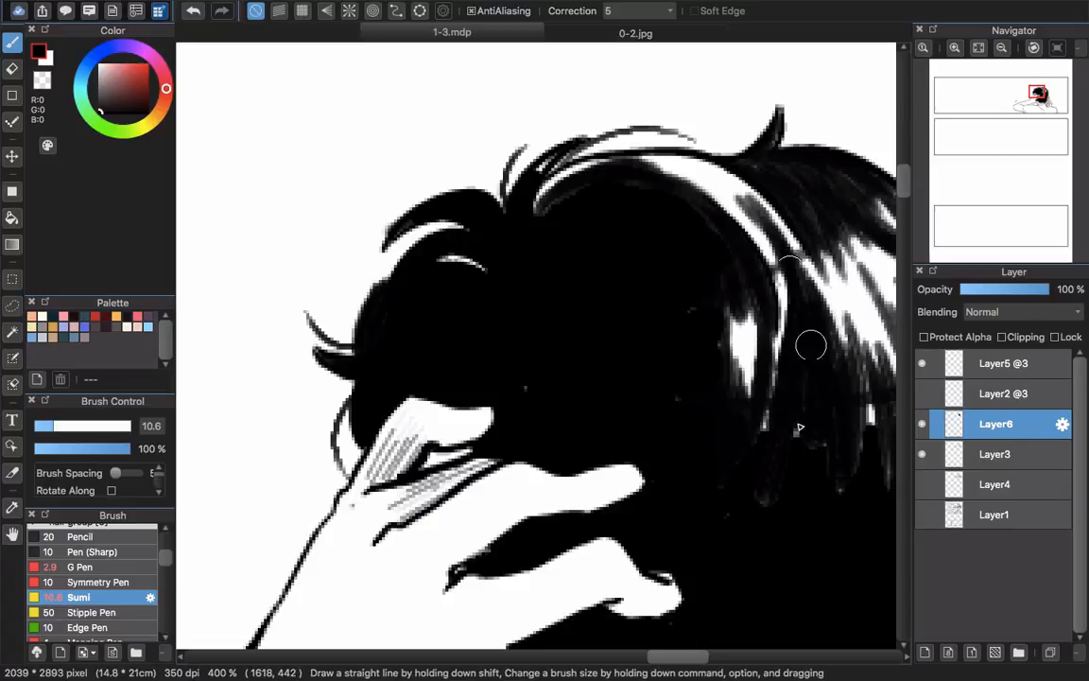
scroll(720, 390, down, 2)
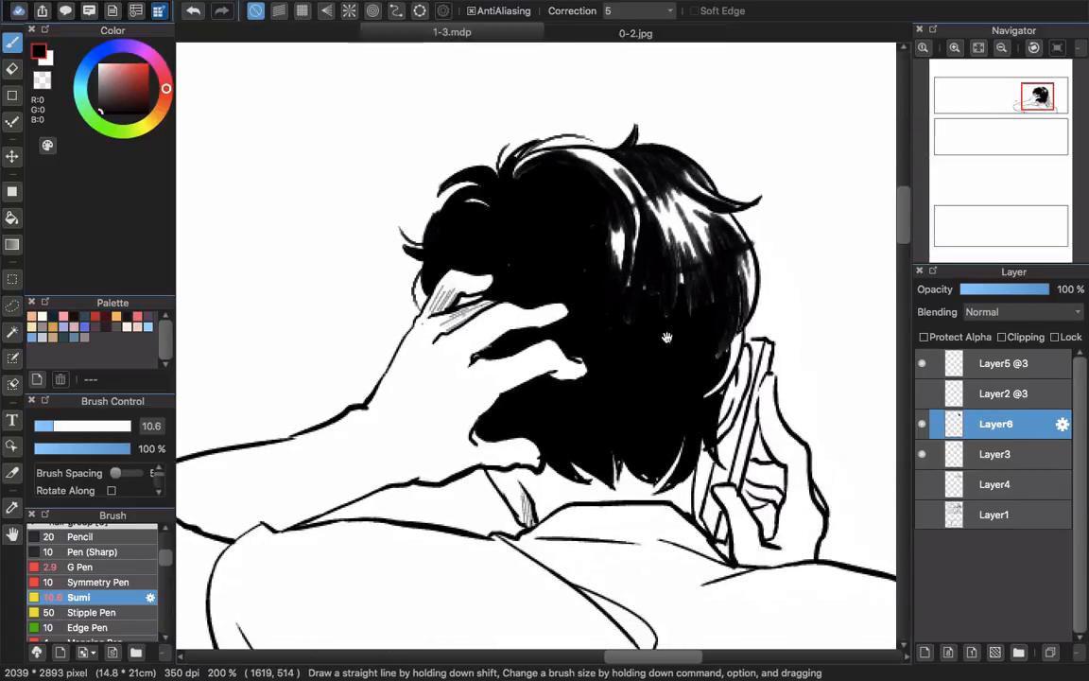
scroll(666, 348, down, 3)
scroll(667, 348, right, 3)
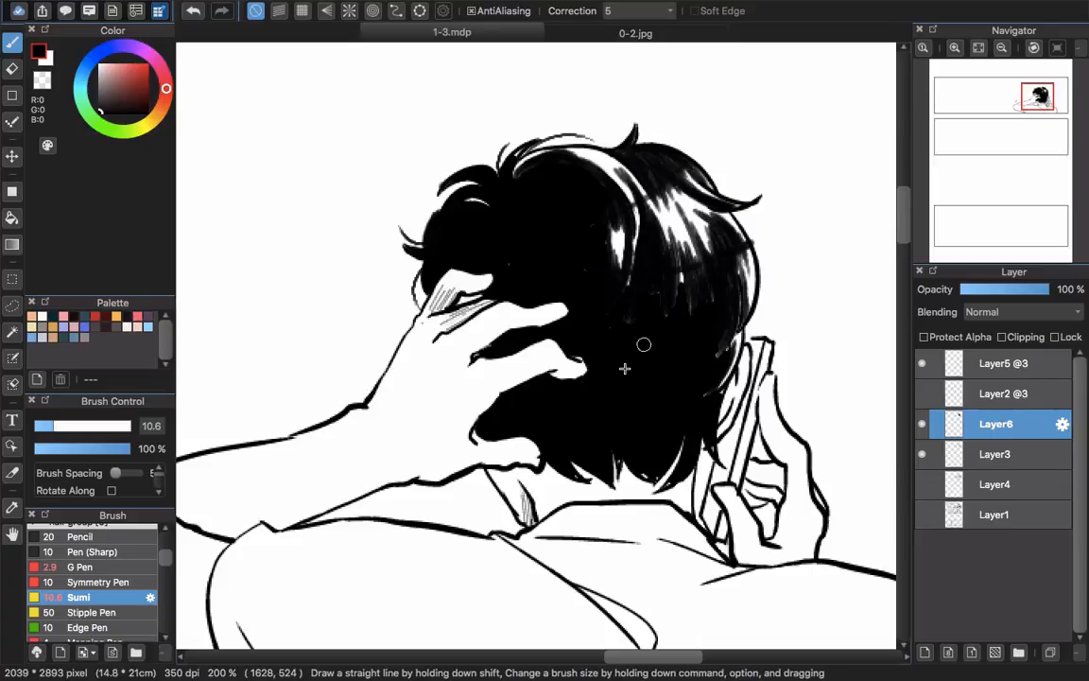
mouse_move(657, 273)
mouse_down()
mouse_move(637, 316)
mouse_move(685, 287)
mouse_move(706, 382)
mouse_move(693, 401)
mouse_move(632, 370)
mouse_move(509, 273)
mouse_up()
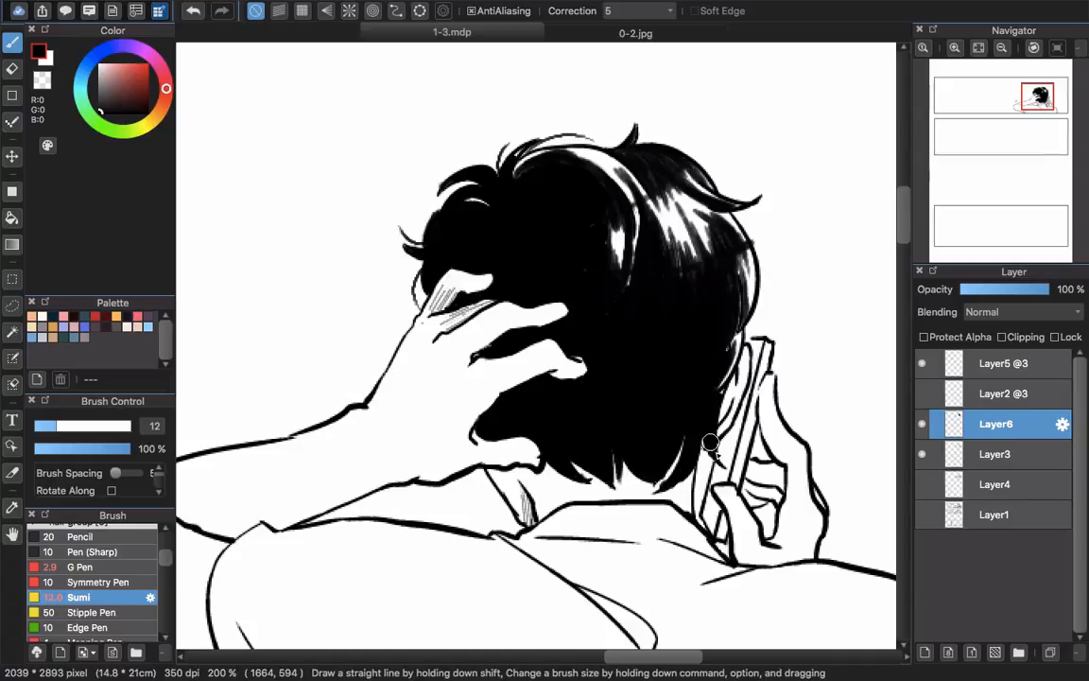
mouse_move(681, 341)
mouse_down()
mouse_move(682, 350)
mouse_move(663, 337)
mouse_up()
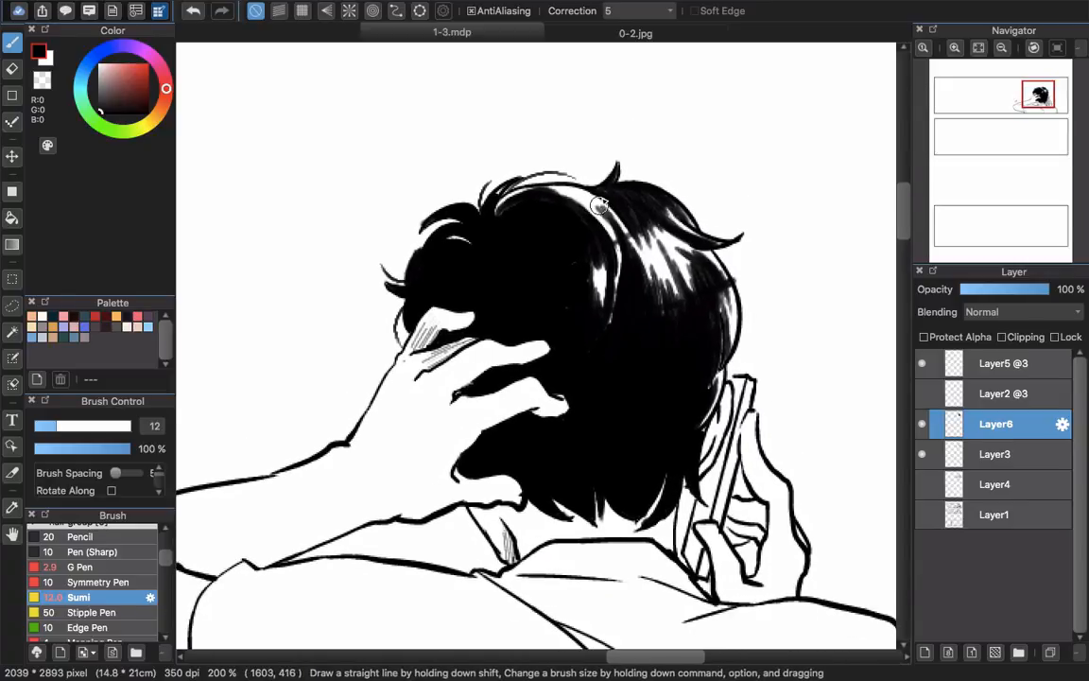
Switch to the transparent colour and carve streaks into the hair's highlights, reducing the Sumi brush to size 5.5
click(43, 81)
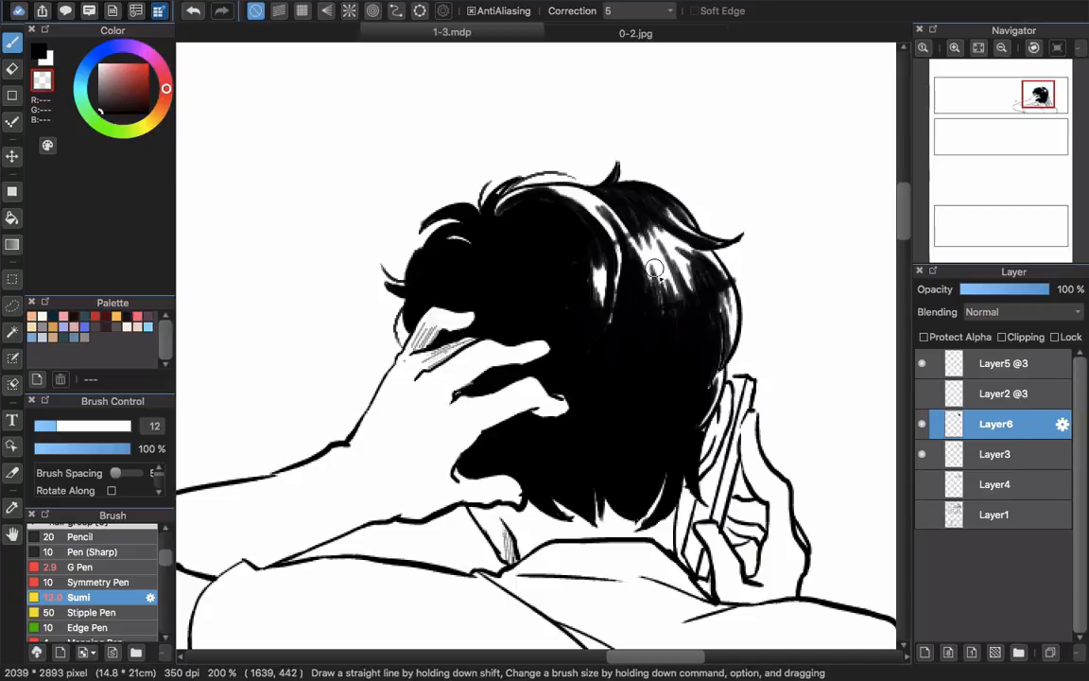
drag(665, 289, 651, 272)
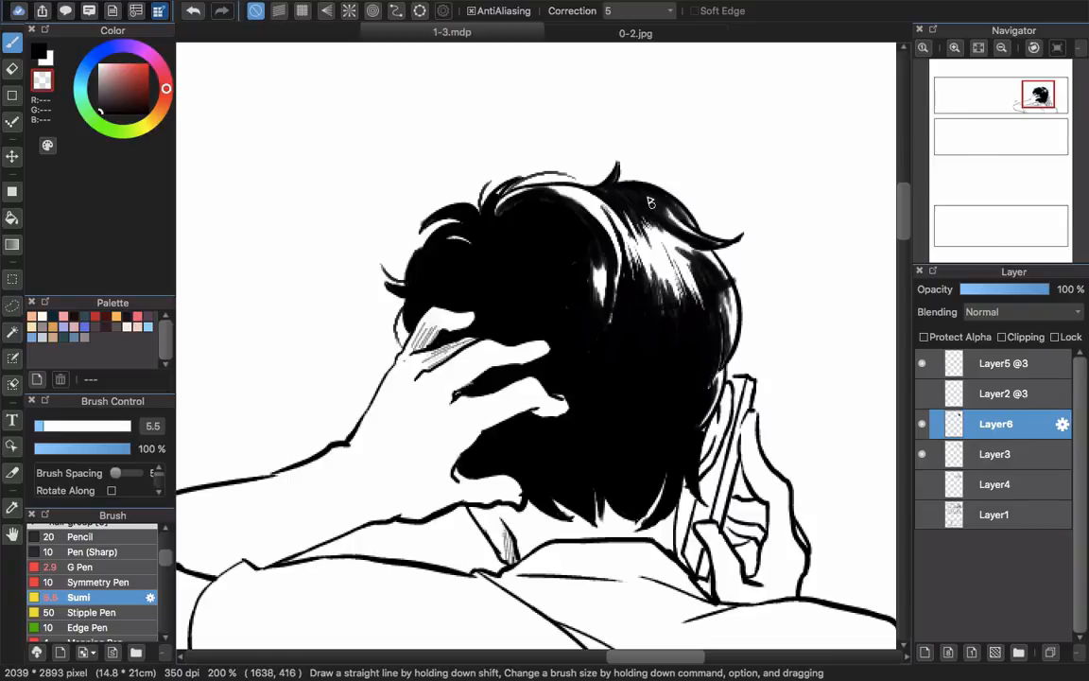
drag(653, 232, 638, 284)
drag(643, 298, 634, 364)
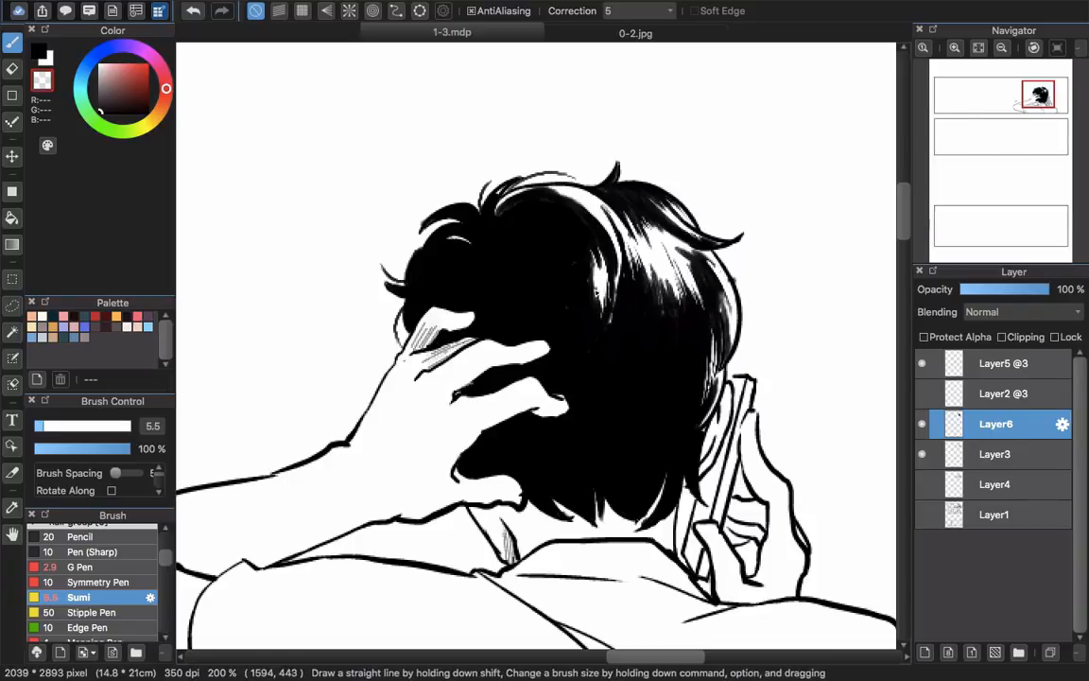
Carve fine transparent strands through the solid black areas in front of the parting and down toward the hair ends
drag(539, 232, 529, 298)
drag(605, 336, 596, 395)
drag(525, 340, 520, 377)
drag(473, 237, 463, 293)
drag(558, 402, 553, 447)
drag(610, 397, 591, 452)
scroll(677, 482, down, 3)
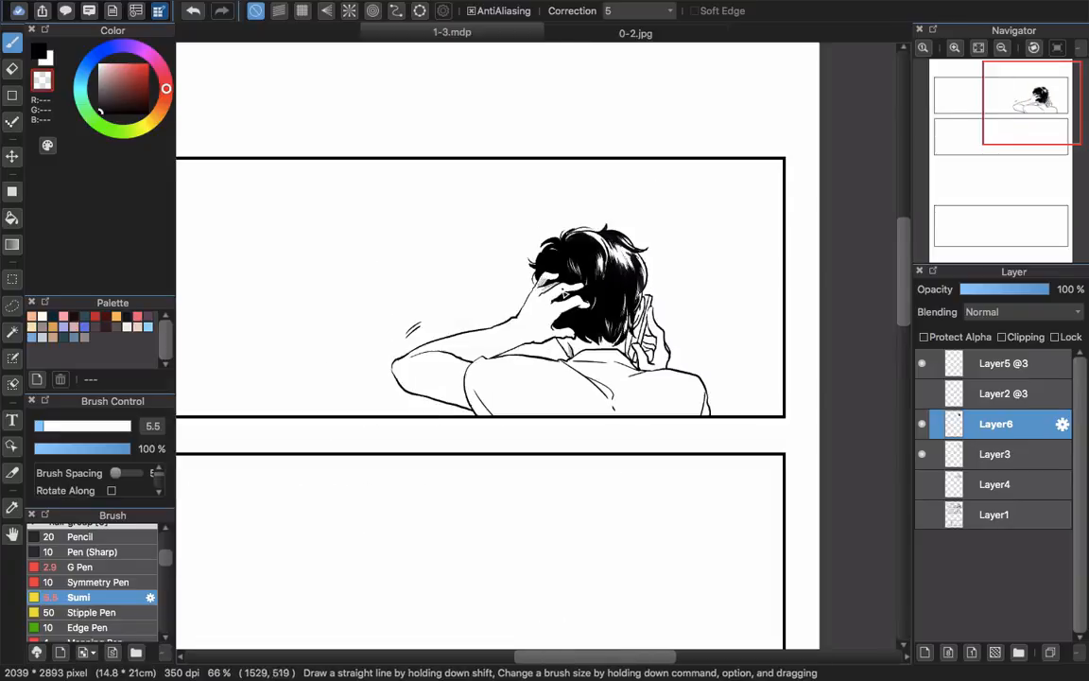
Switch back to black and refine the hair strands with the Sumi brush
scroll(584, 328, up, 5)
key(x)
drag(549, 236, 568, 322)
scroll(620, 394, up, 2)
scroll(502, 310, down, 5)
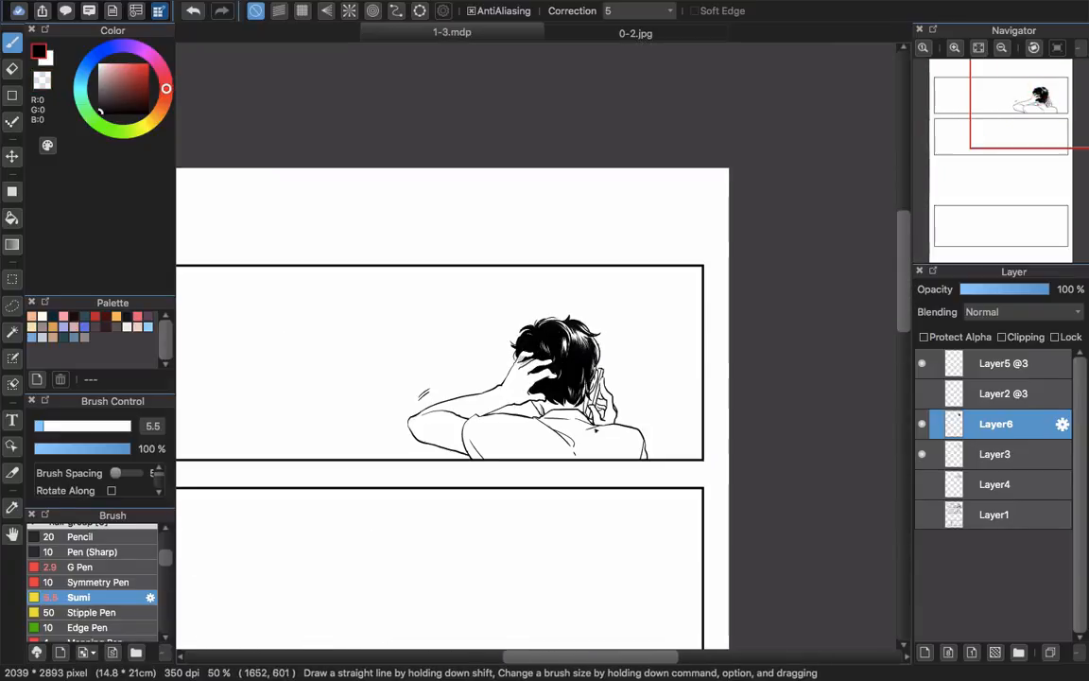
drag(494, 430, 591, 392)
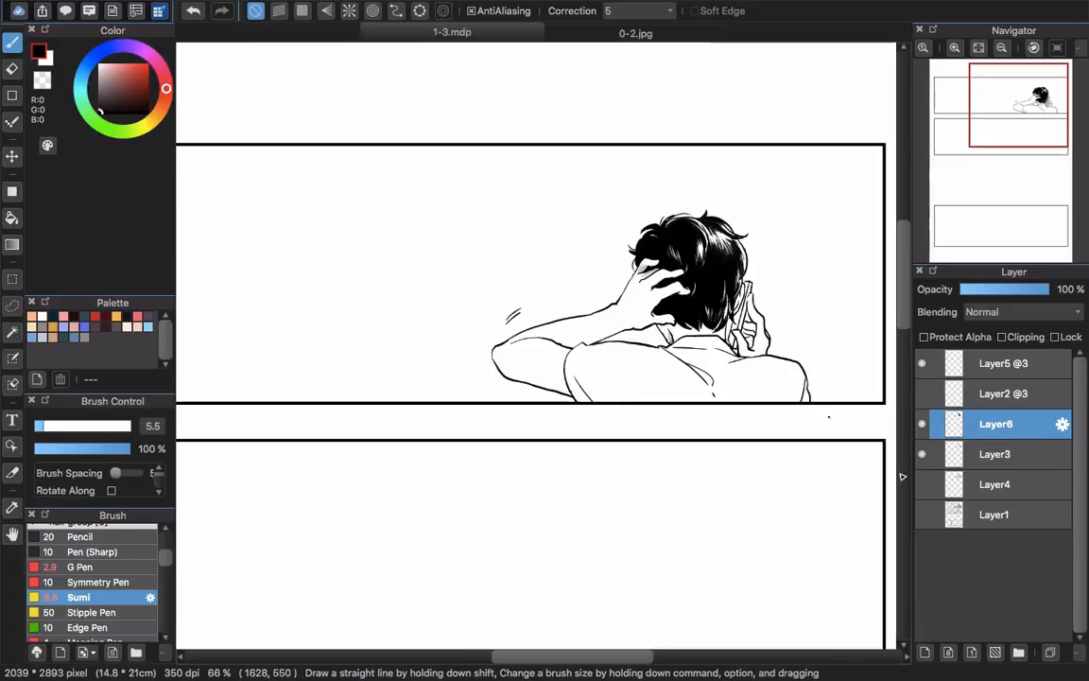
Add a new layer above the hair layer and set up the Select Pen with the G Pen brush at size 25
click(926, 651)
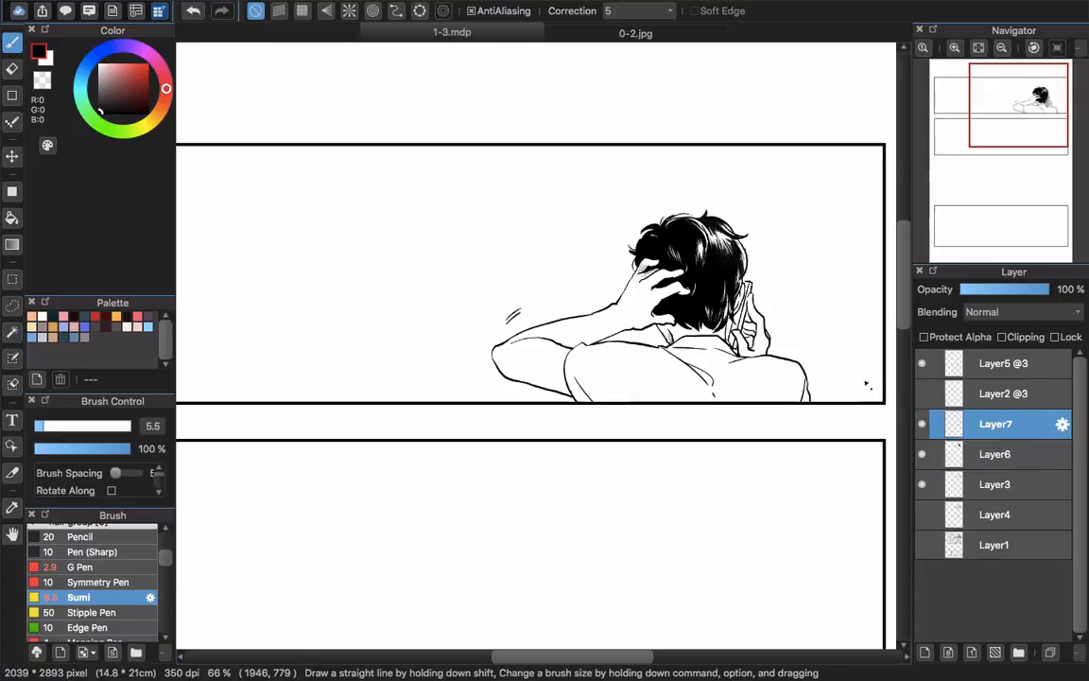
scroll(709, 356, up, 1)
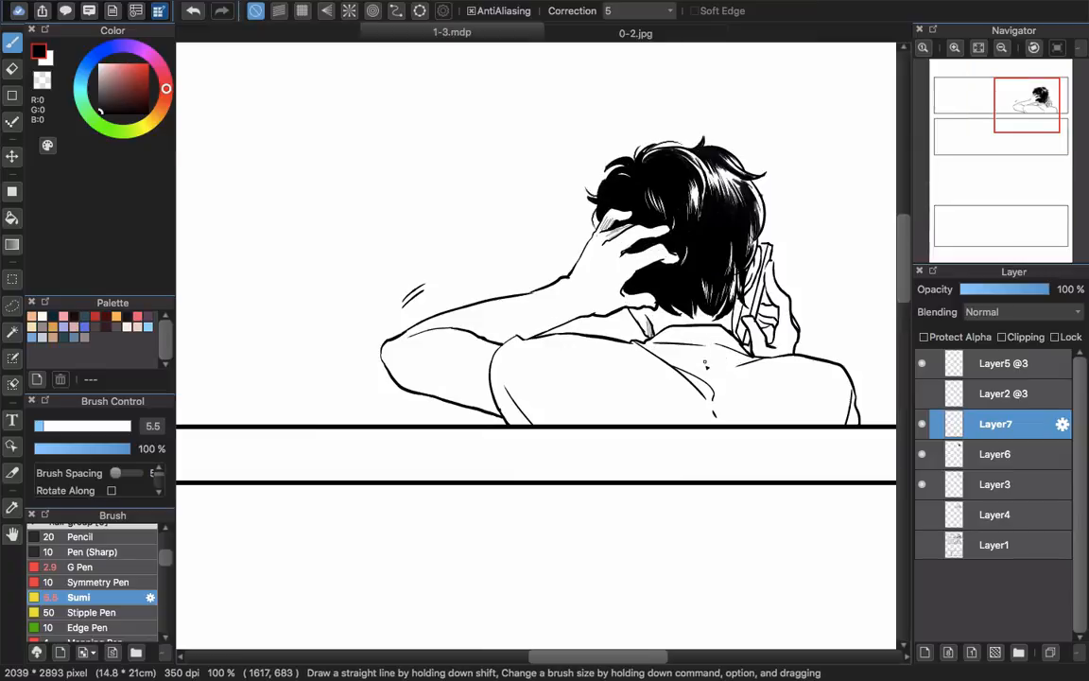
scroll(656, 382, right, 3)
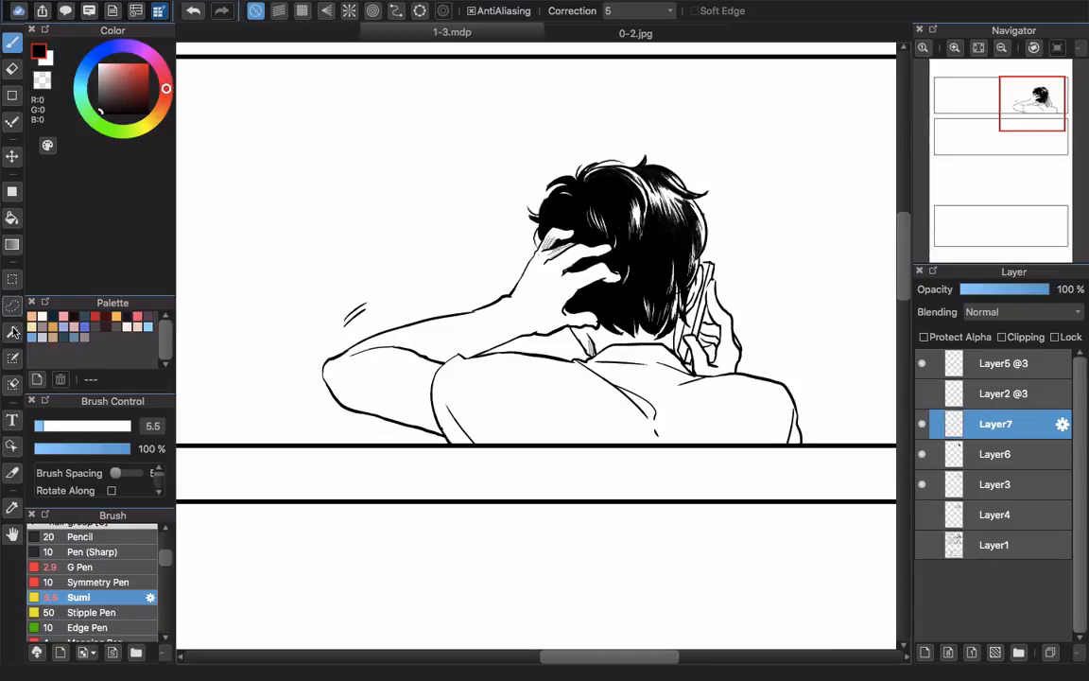
click(13, 360)
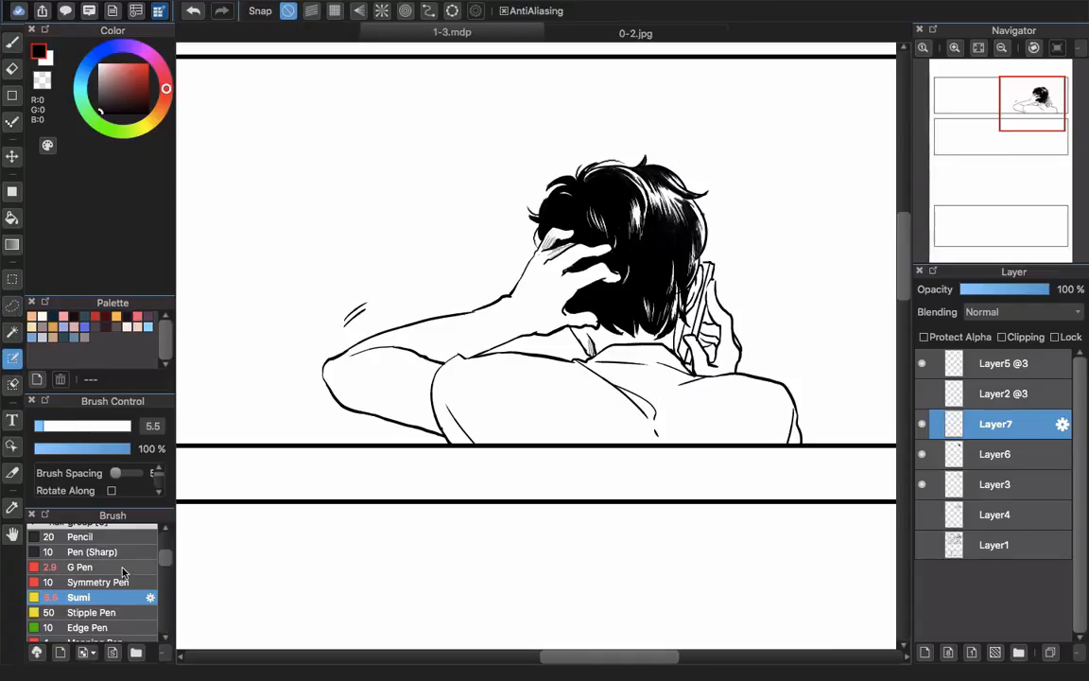
click(85, 567)
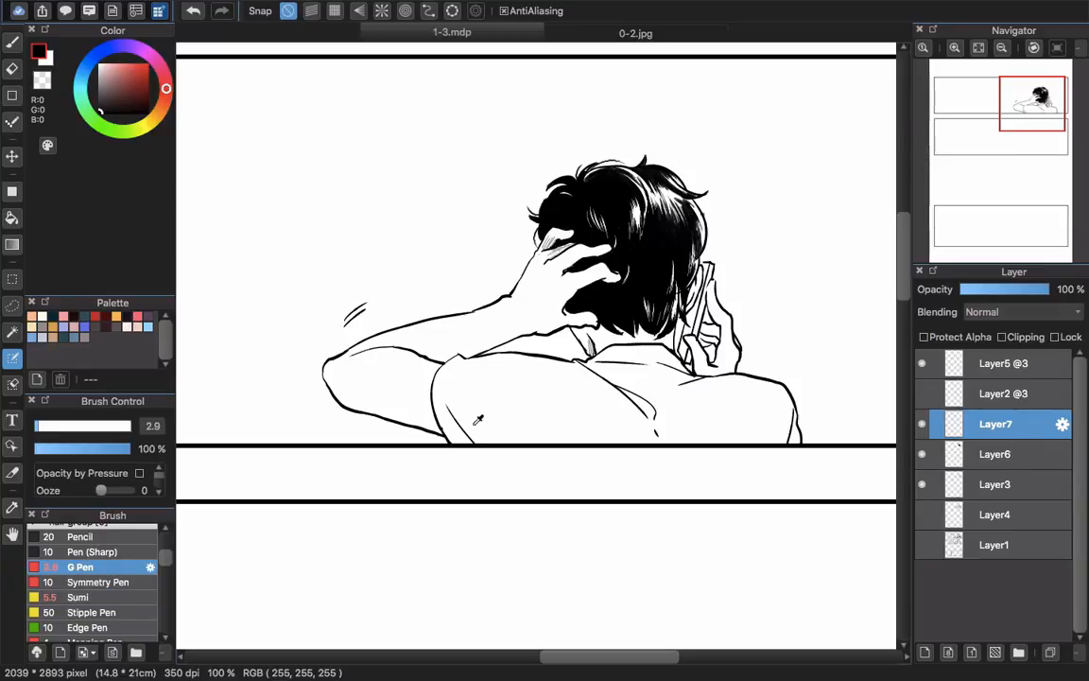
mouse_move(511, 411)
mouse_down()
mouse_move(529, 411)
mouse_move(495, 411)
mouse_up()
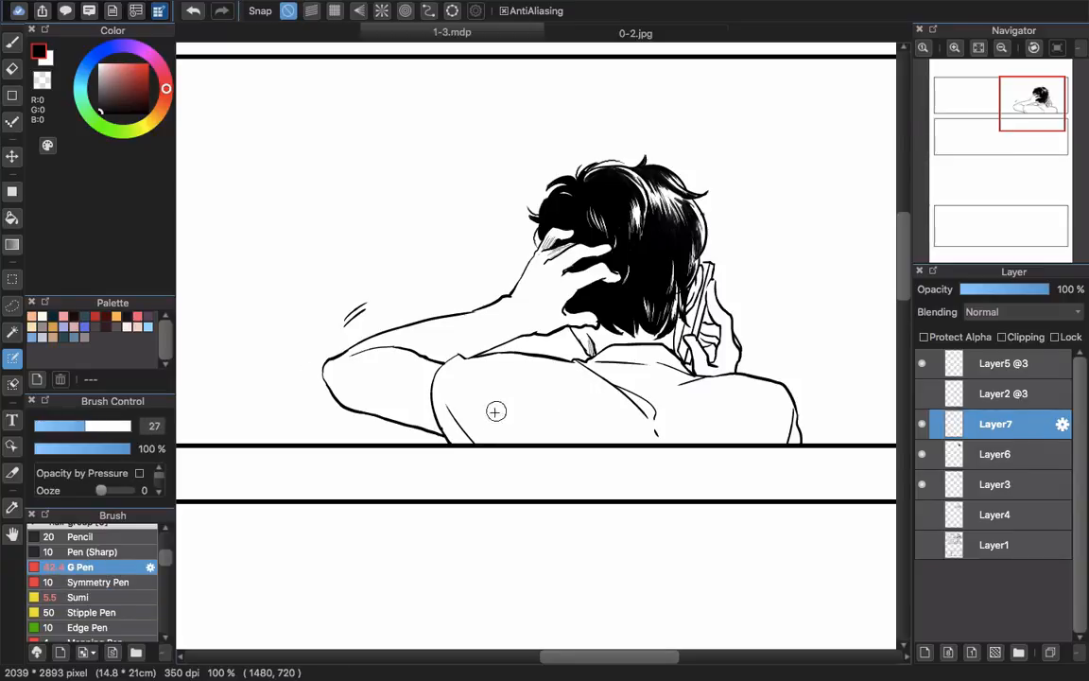
Outline a closed shadow selection around the back of the hand that grips the hair, down to the wrist
scroll(384, 358, up, 2)
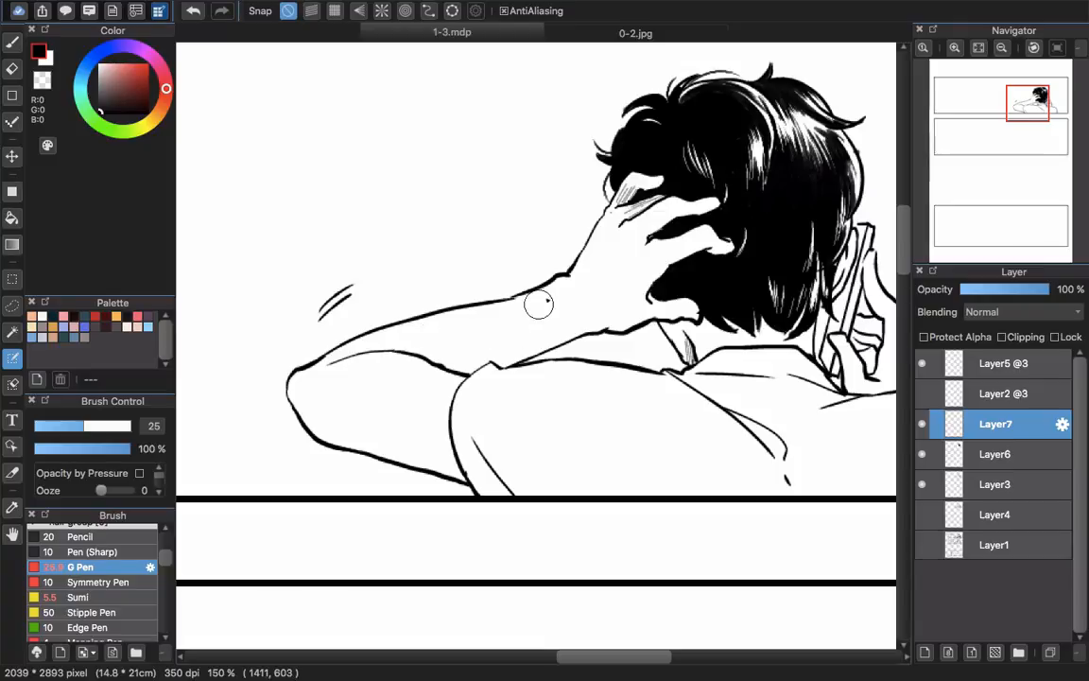
scroll(540, 304, up, 1)
mouse_move(583, 287)
mouse_down()
mouse_move(566, 326)
mouse_move(591, 281)
mouse_move(616, 313)
mouse_move(631, 309)
mouse_move(584, 388)
mouse_up()
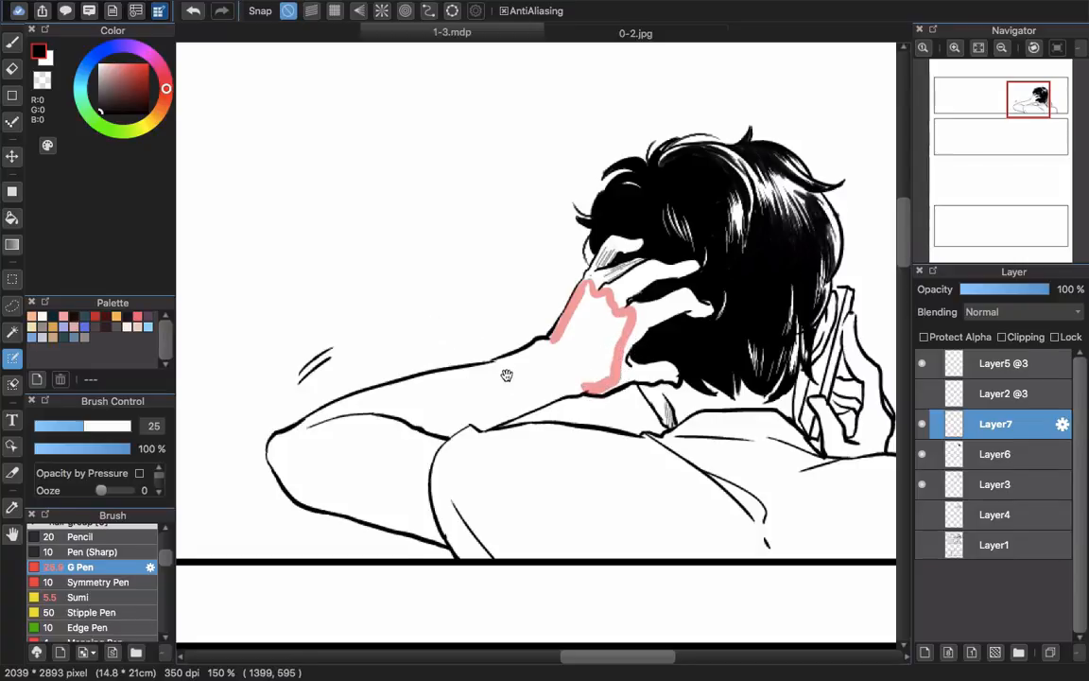
drag(506, 375, 535, 375)
mouse_move(584, 333)
mouse_down()
mouse_move(567, 356)
mouse_move(583, 377)
mouse_move(613, 381)
mouse_up()
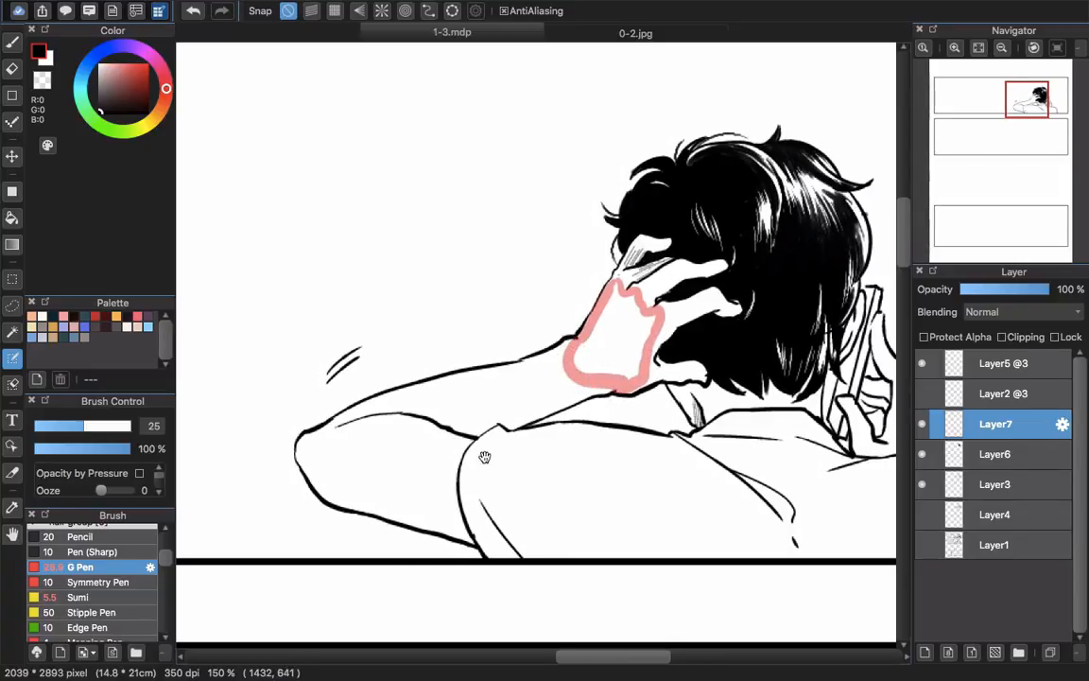
Mark a shadow selection edge along the bent arm from the elbow to the sleeve opening
scroll(484, 457, down, 3)
scroll(484, 456, left, 3)
mouse_move(371, 369)
mouse_down()
mouse_move(384, 397)
mouse_move(517, 431)
mouse_up()
scroll(573, 490, right, 10)
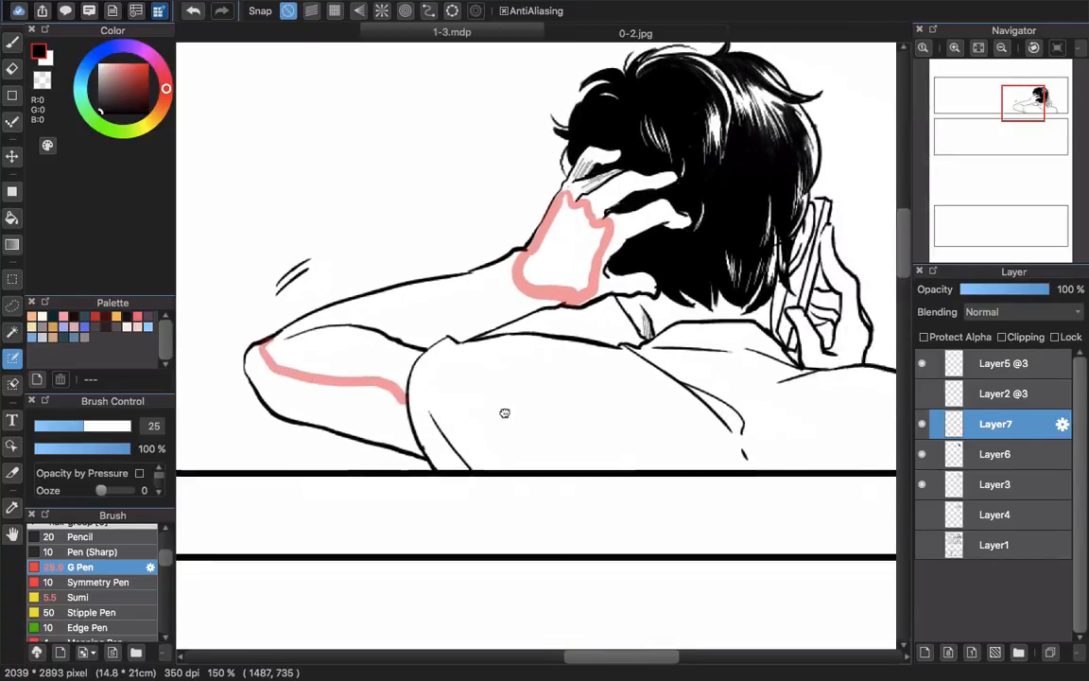
Mark tapered shadow selections along the sleeve fold and the inner edge of the sleeve opening
scroll(369, 324, down, 2)
scroll(440, 393, down, 2)
scroll(439, 394, left, 2)
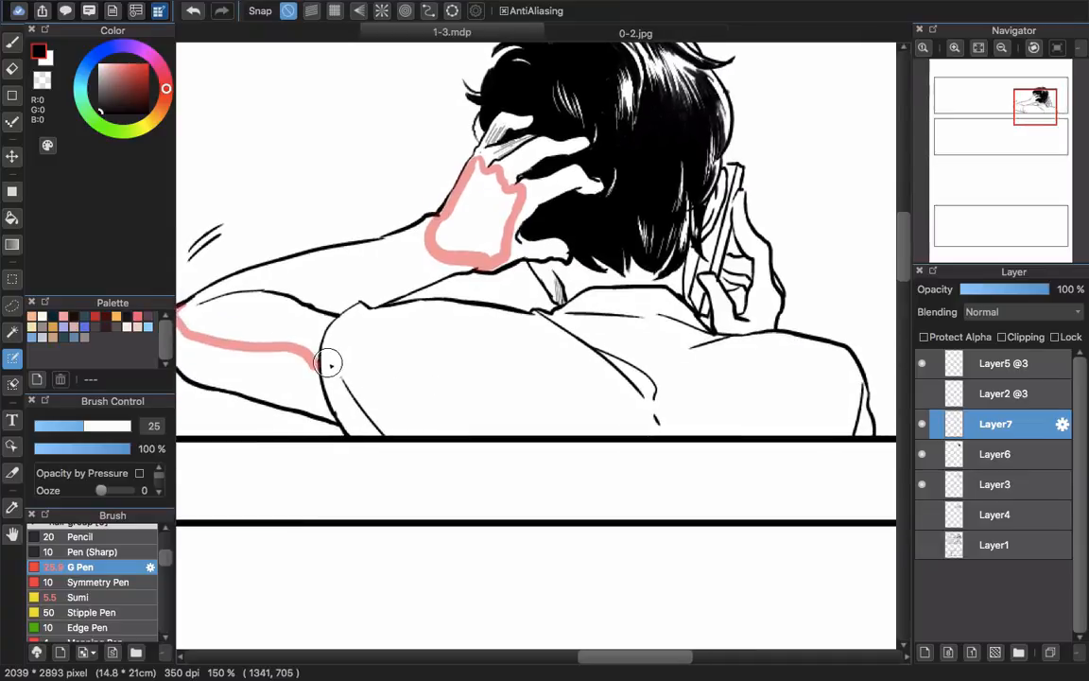
drag(326, 367, 409, 434)
key(ctrl+z)
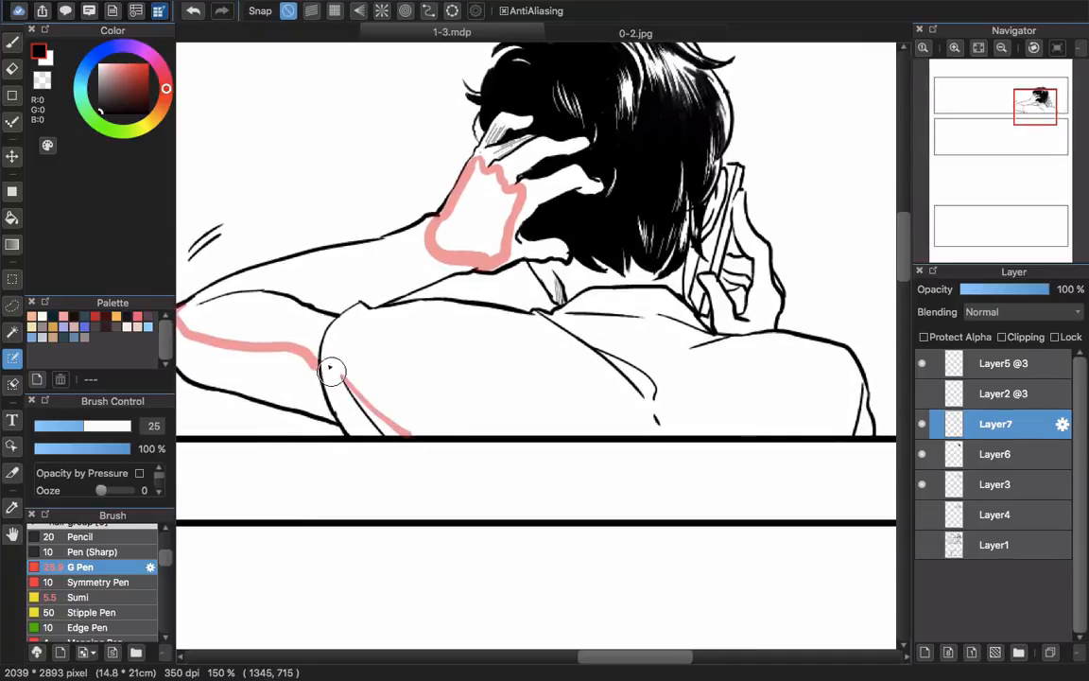
scroll(510, 398, up, 1)
scroll(511, 397, right, 1)
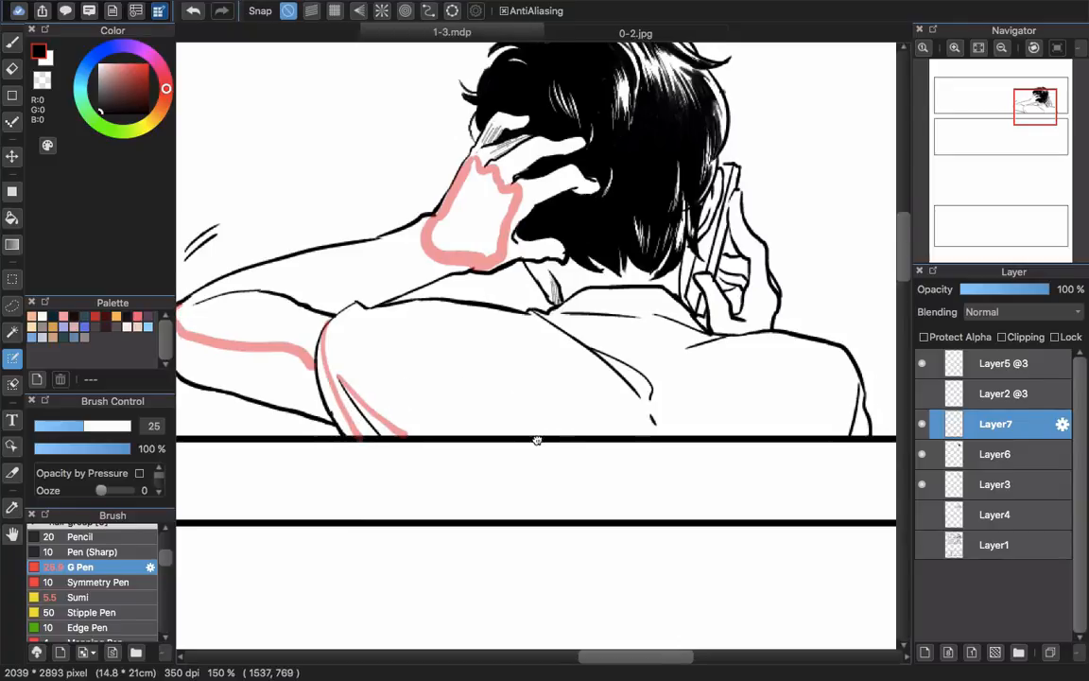
Mark shadow selections at the lower tip of the shirt's back fold and along the nape under the hairline
drag(583, 367, 605, 386)
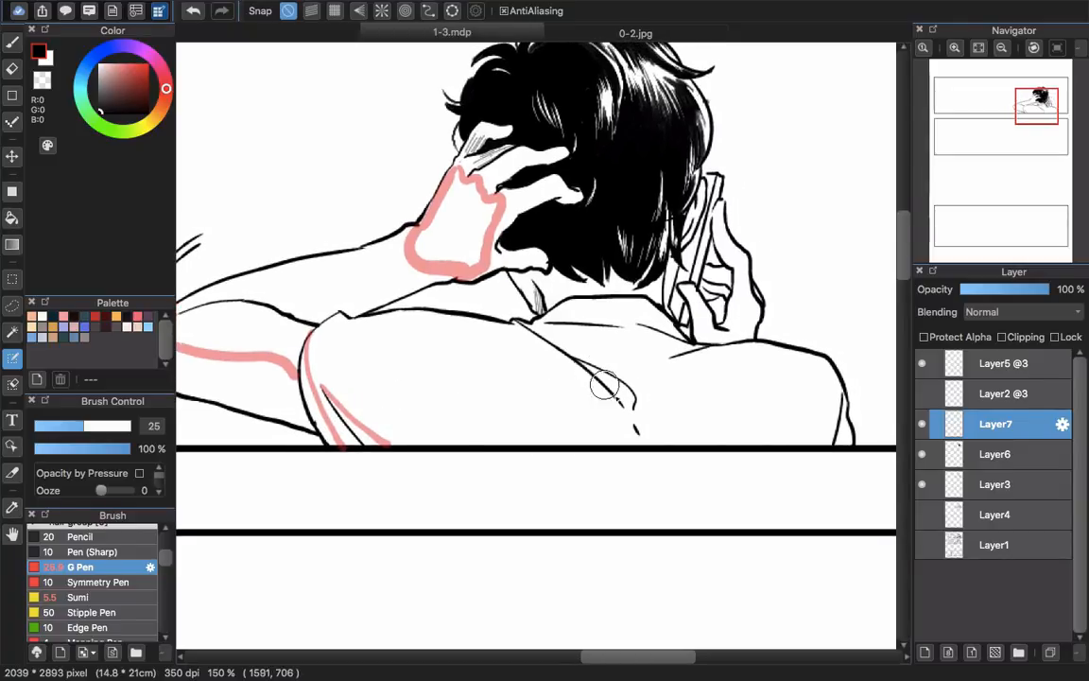
scroll(619, 411, up, 2)
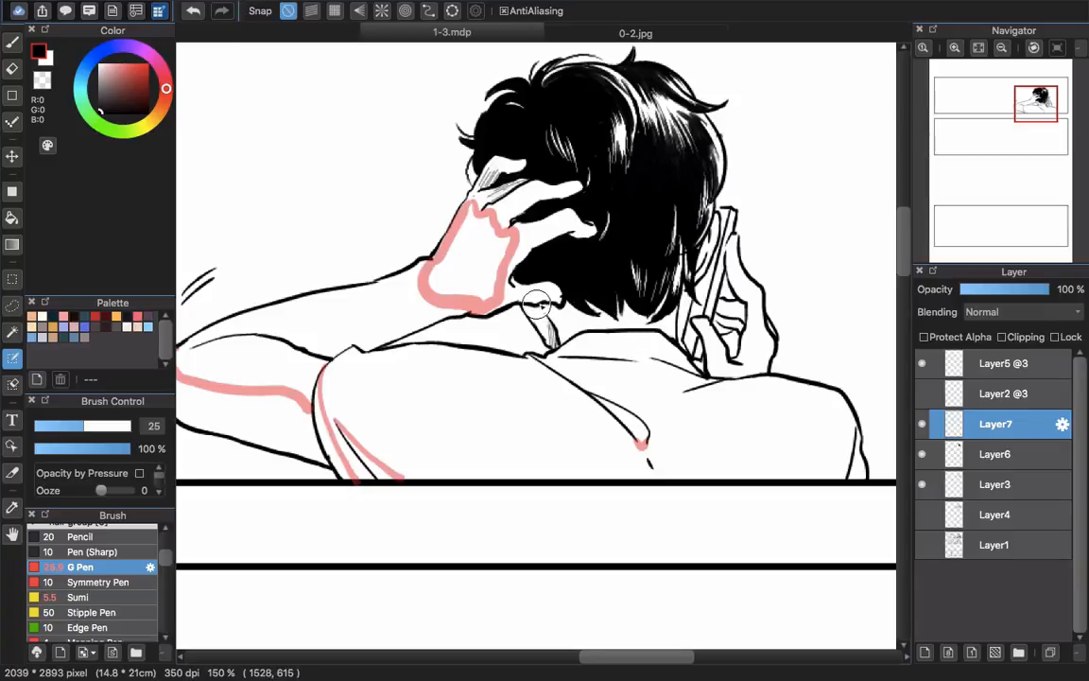
drag(602, 321, 624, 322)
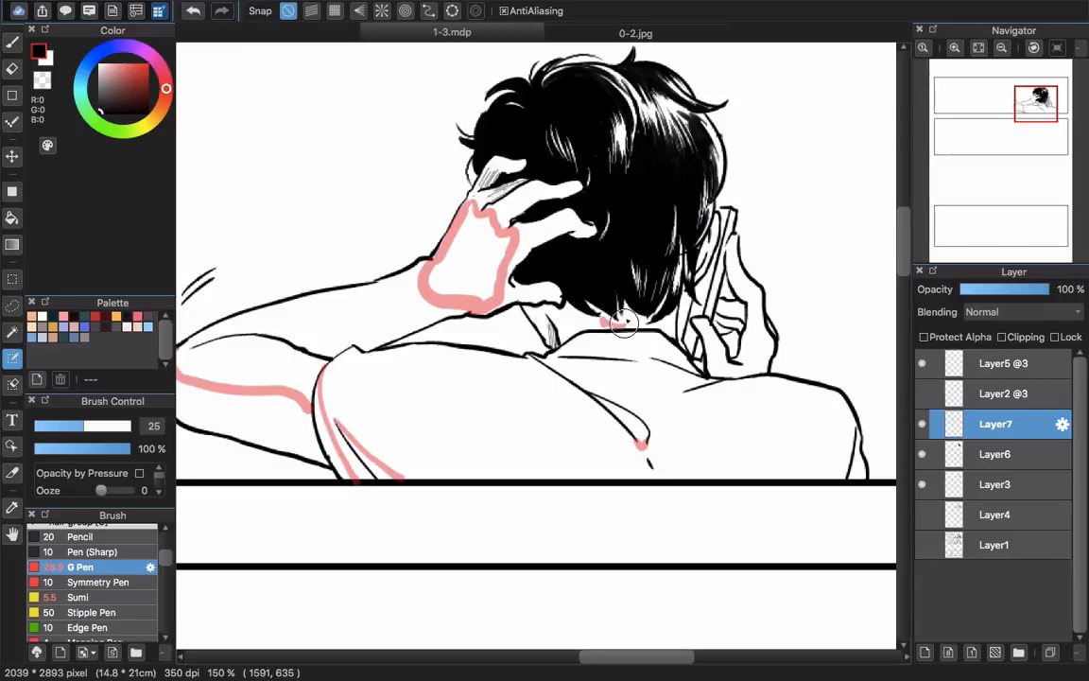
Mark shadow selections along the fingers and thumb of the hand gripping the hair
scroll(650, 316, left, 4)
scroll(650, 316, up, 2)
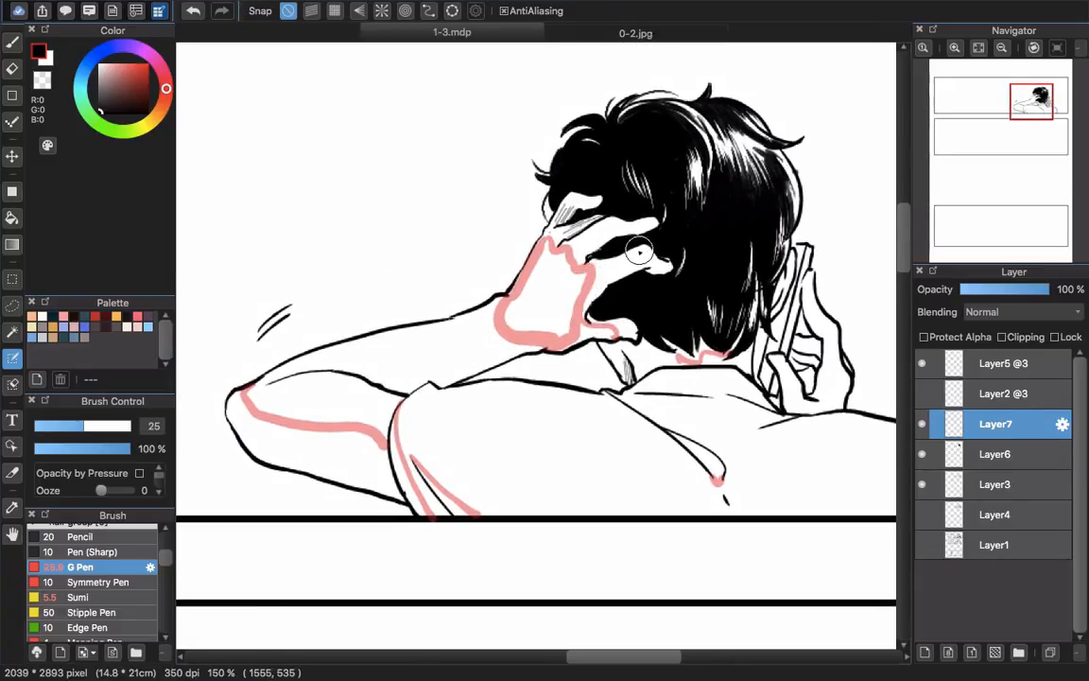
mouse_move(642, 256)
mouse_down()
mouse_move(589, 282)
mouse_move(572, 253)
mouse_move(585, 244)
mouse_move(573, 259)
mouse_move(610, 229)
mouse_up()
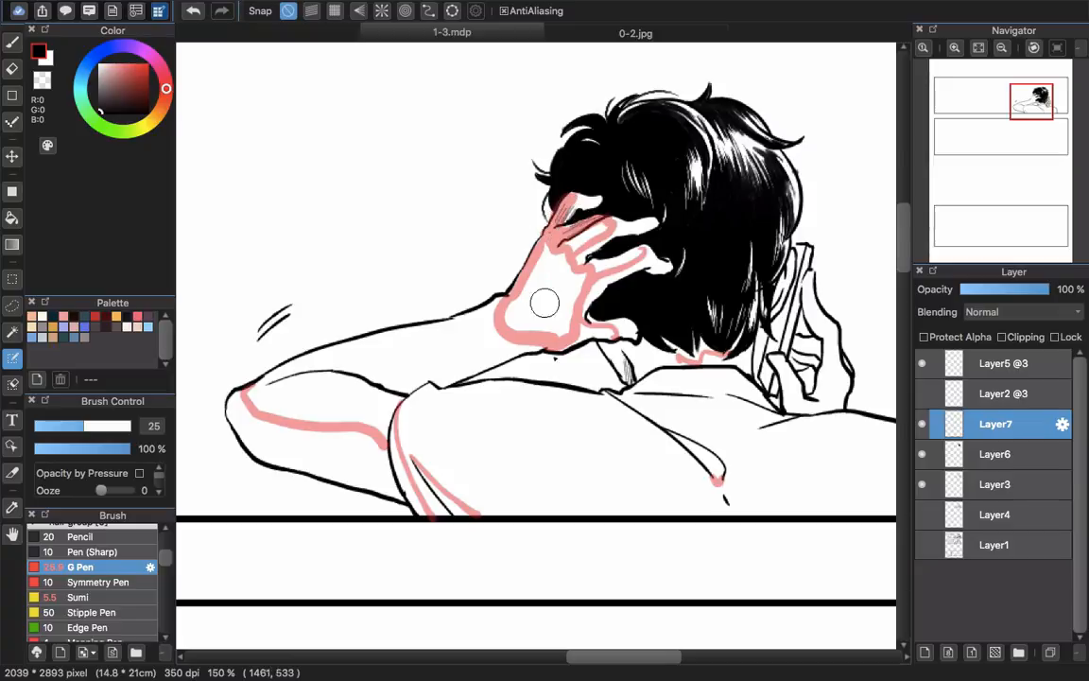
Add the enclosed back of the gripping hand, its fingers and the underside of the bent arm to the selection with the Magic Wand
scroll(545, 302, right, 5)
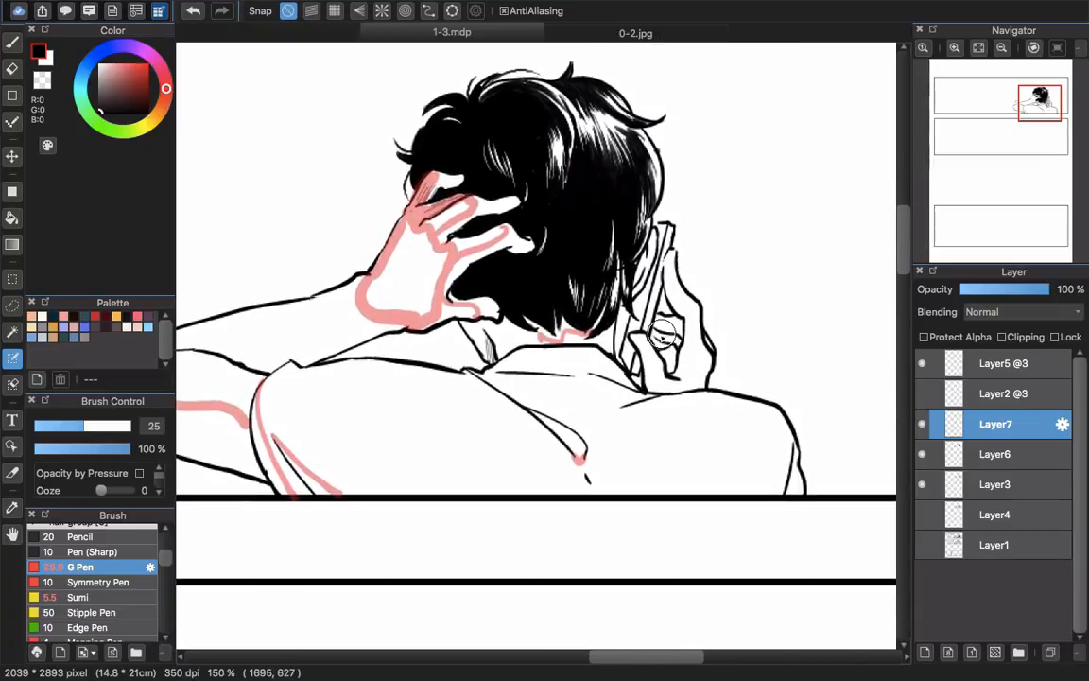
key(w)
click(577, 458)
scroll(583, 303, left, 5)
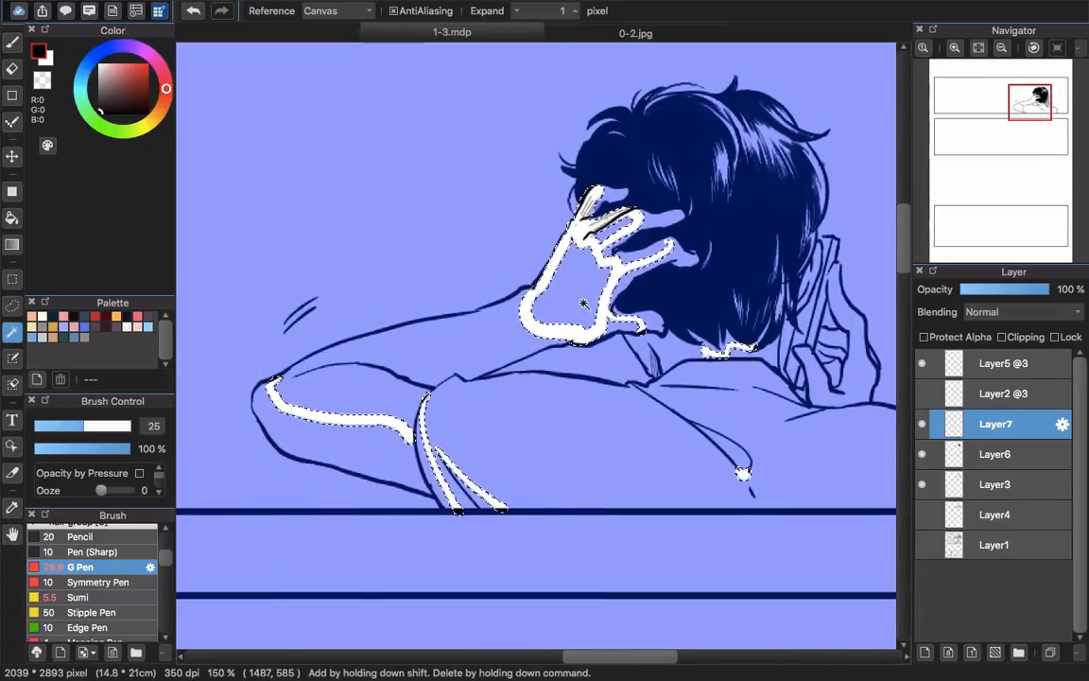
shift+click(572, 300)
shift+click(602, 230)
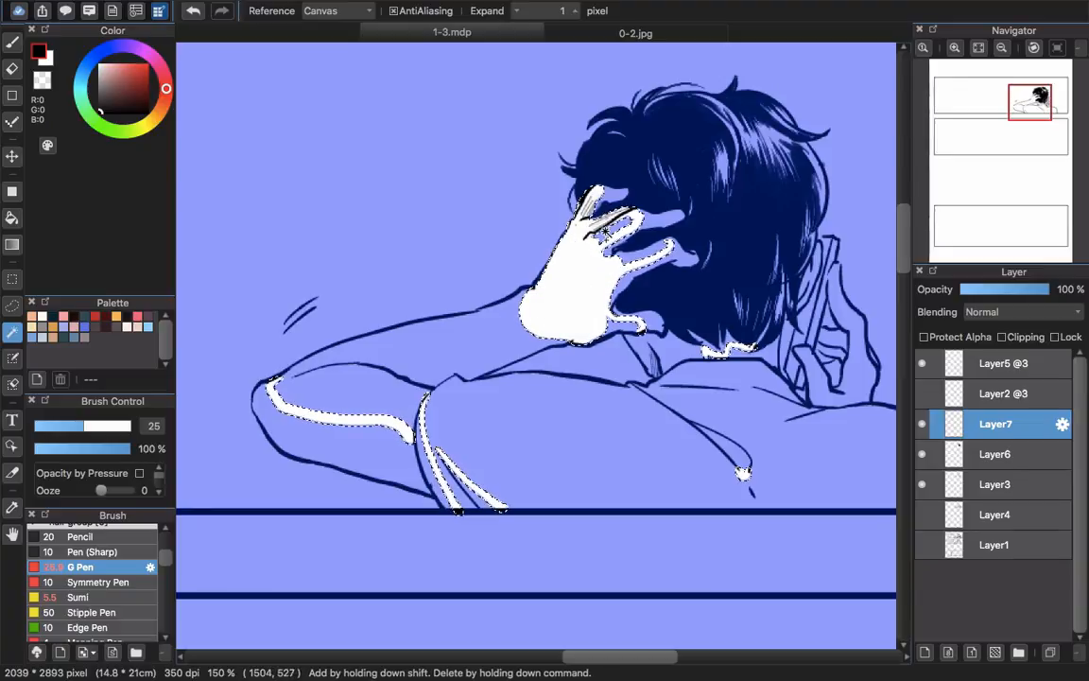
drag(568, 323, 653, 174)
shift+click(430, 289)
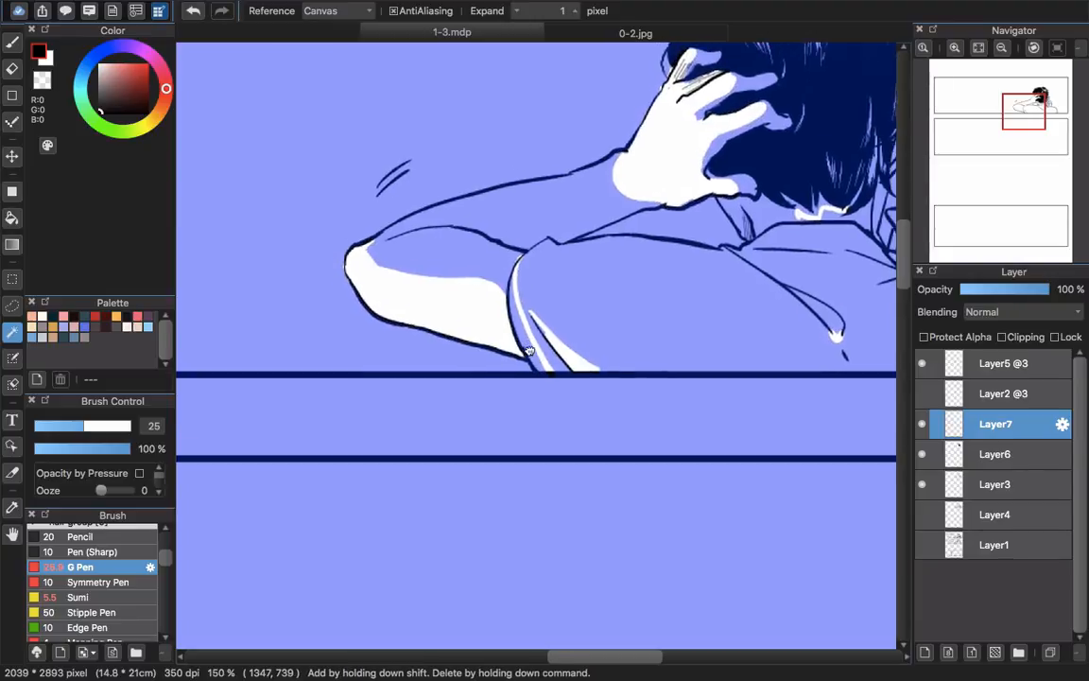
click(530, 352)
Add the inside of the shirt's back fold and the enclosed neck area under the hair to the shadow selection
scroll(606, 354, right, 6)
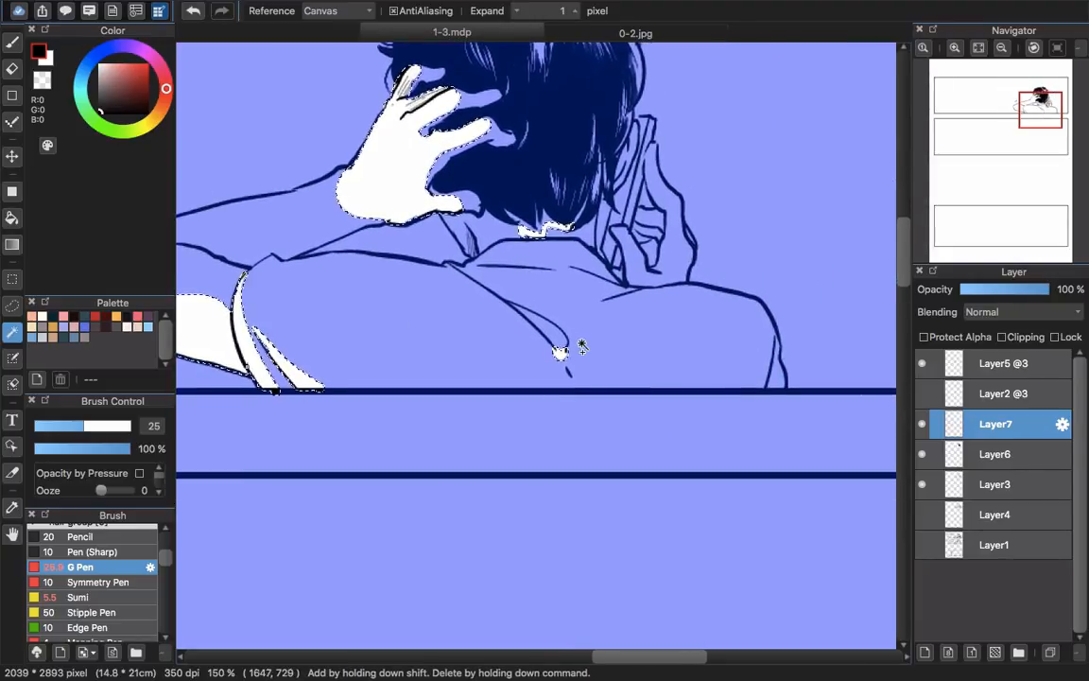
scroll(568, 354, up, 3)
shift+click(548, 336)
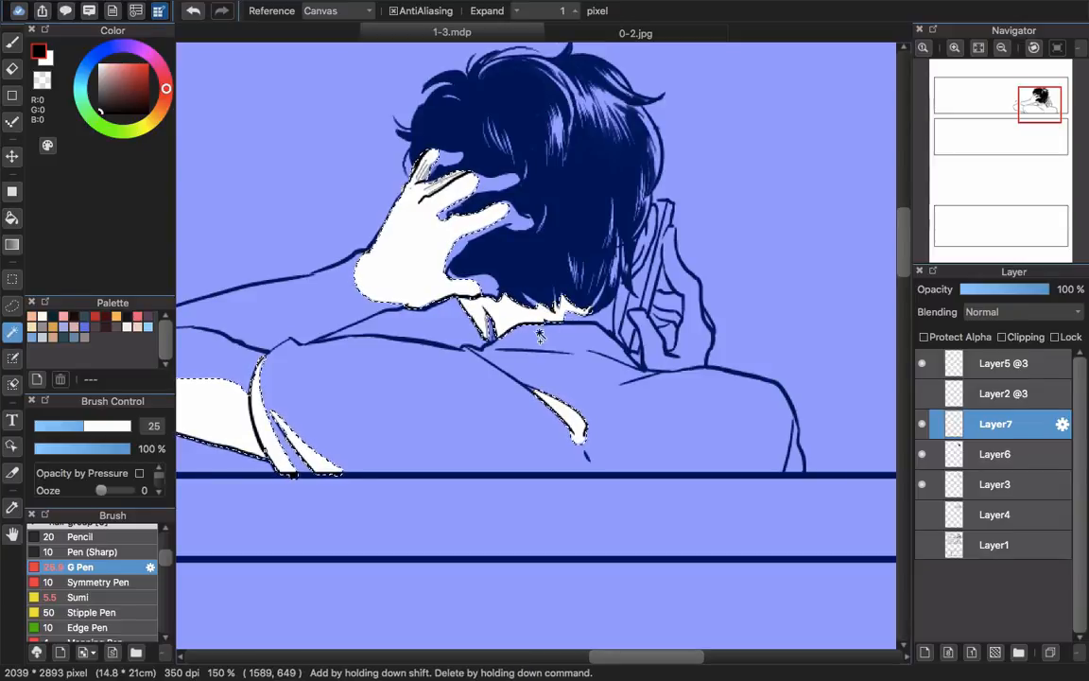
Extend the shadow selection with the Select Pen around the hair tips at the nape and over the ear behind the phone
key(b)
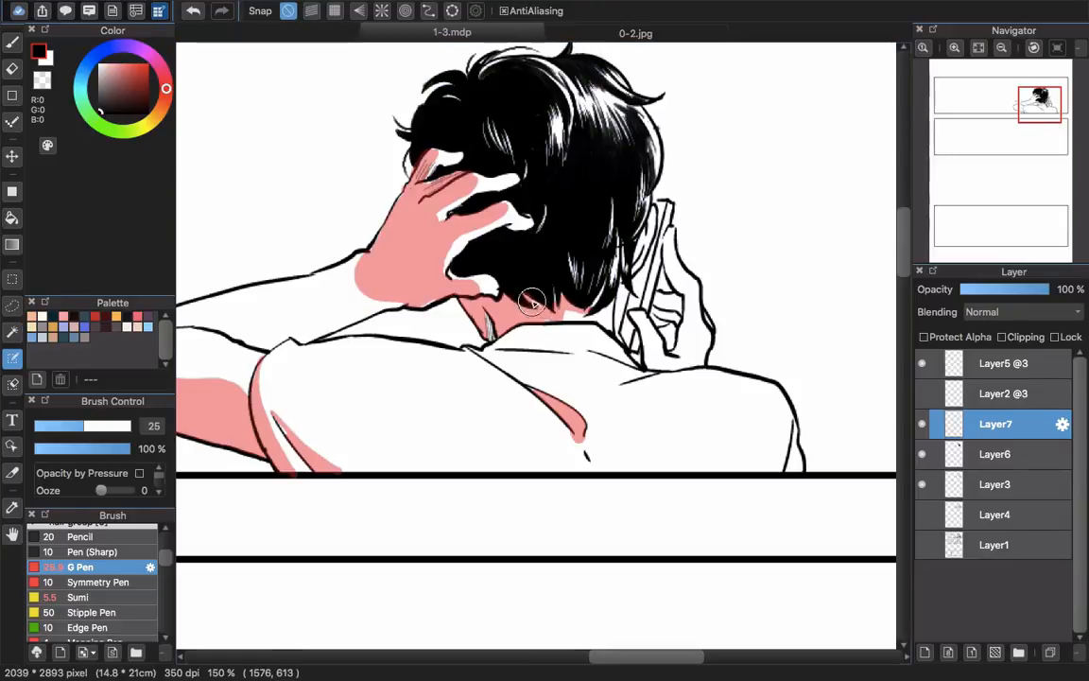
drag(565, 307, 520, 333)
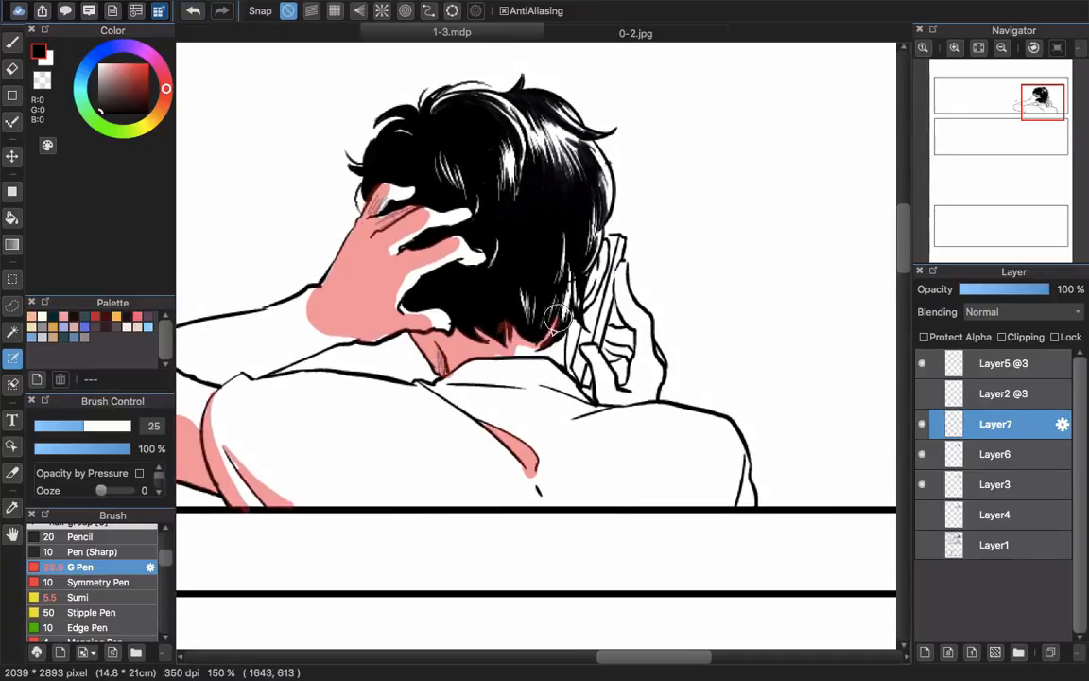
drag(597, 258, 589, 271)
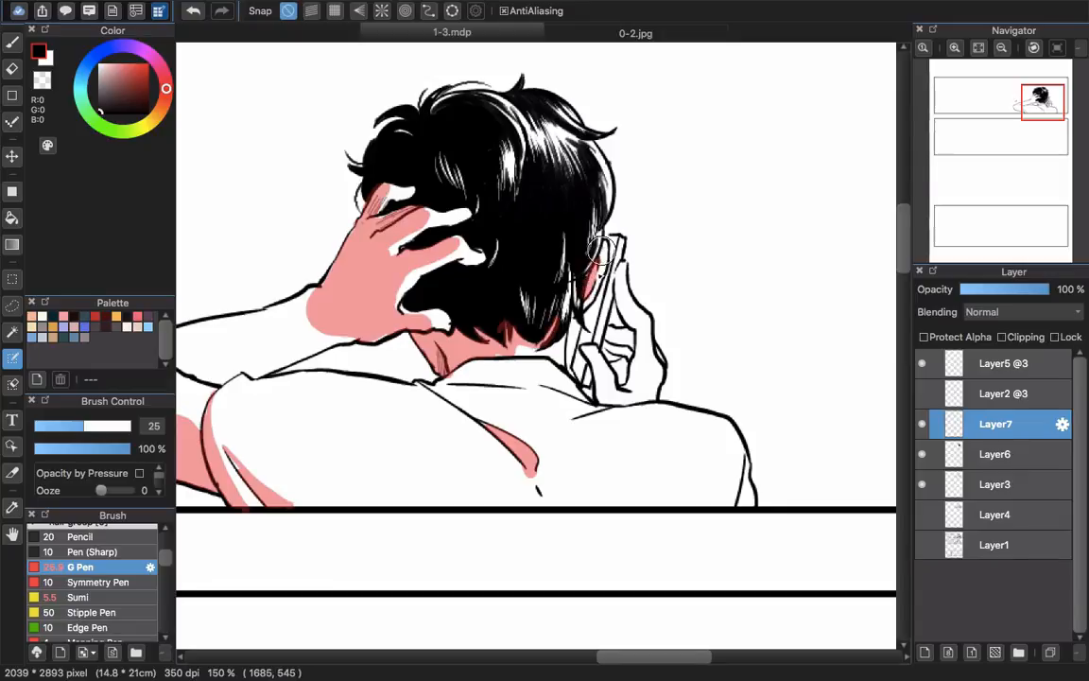
Select the shaded palm gaps and inner finger and thumb edges of the hand holding the phone
key(w)
click(616, 342)
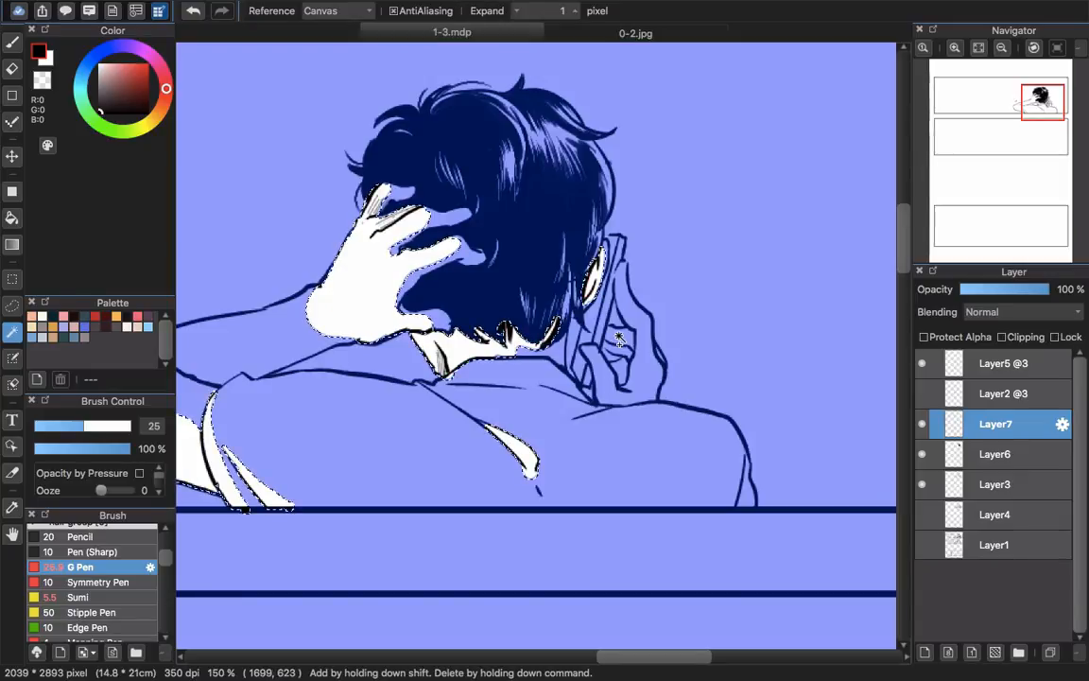
key(super+d)
key(b)
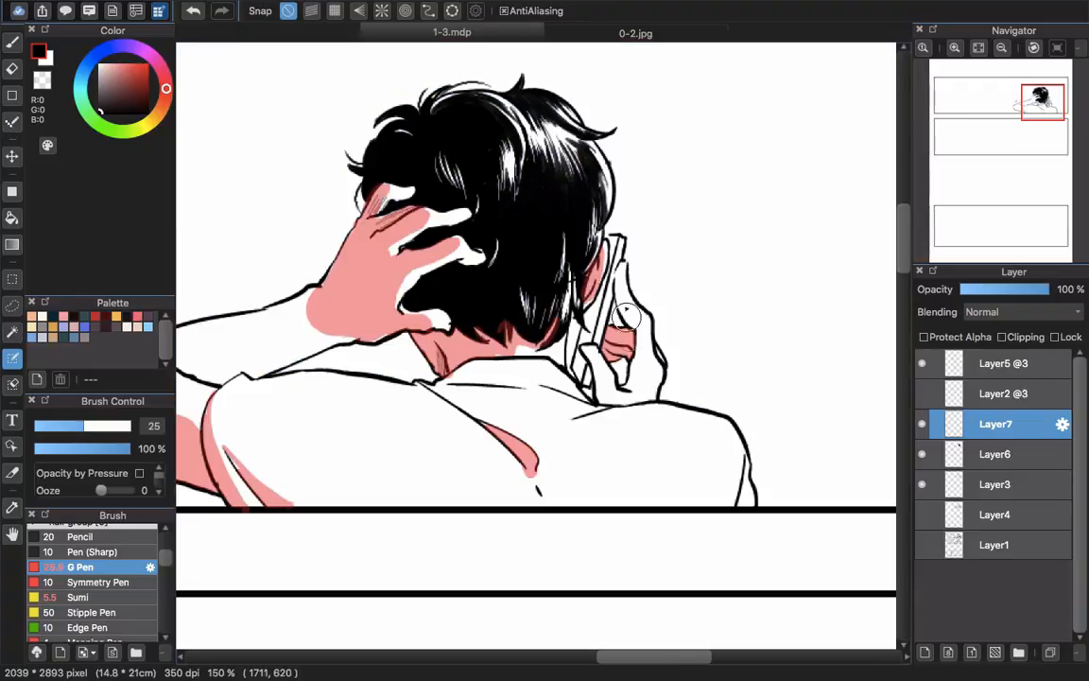
drag(622, 280, 627, 318)
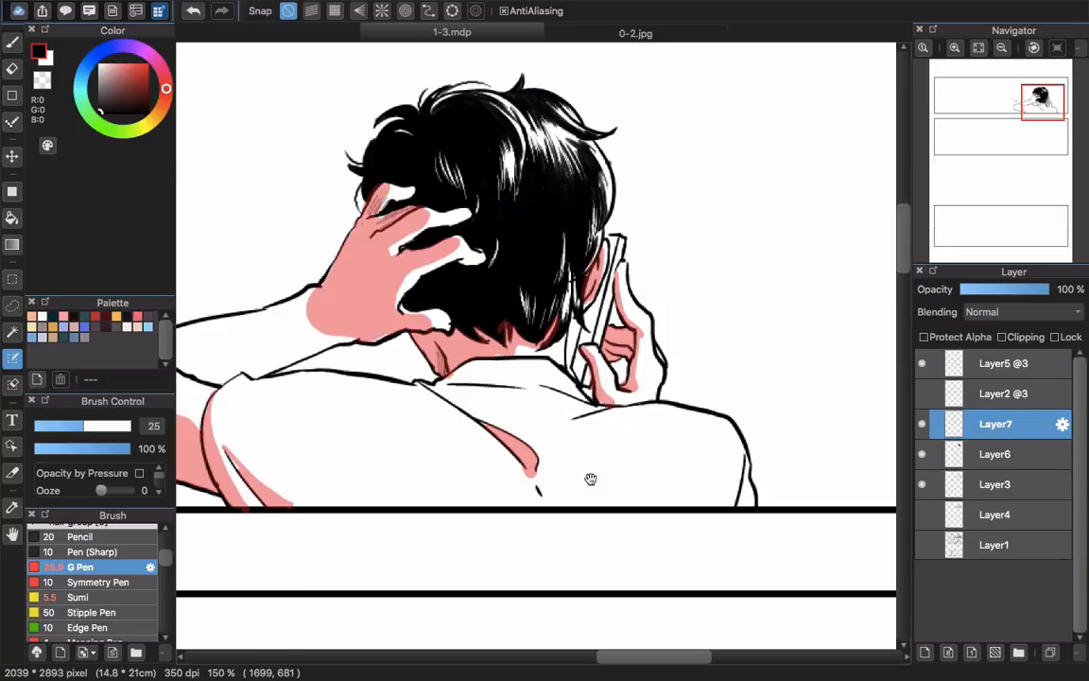
Mark shirt shadow selections at the shoulder crease, the lower back above the panel border, the collar and the area beside it
drag(590, 480, 628, 434)
mouse_move(615, 366)
mouse_down()
mouse_move(645, 361)
mouse_move(609, 395)
mouse_up()
scroll(588, 383, down, 2)
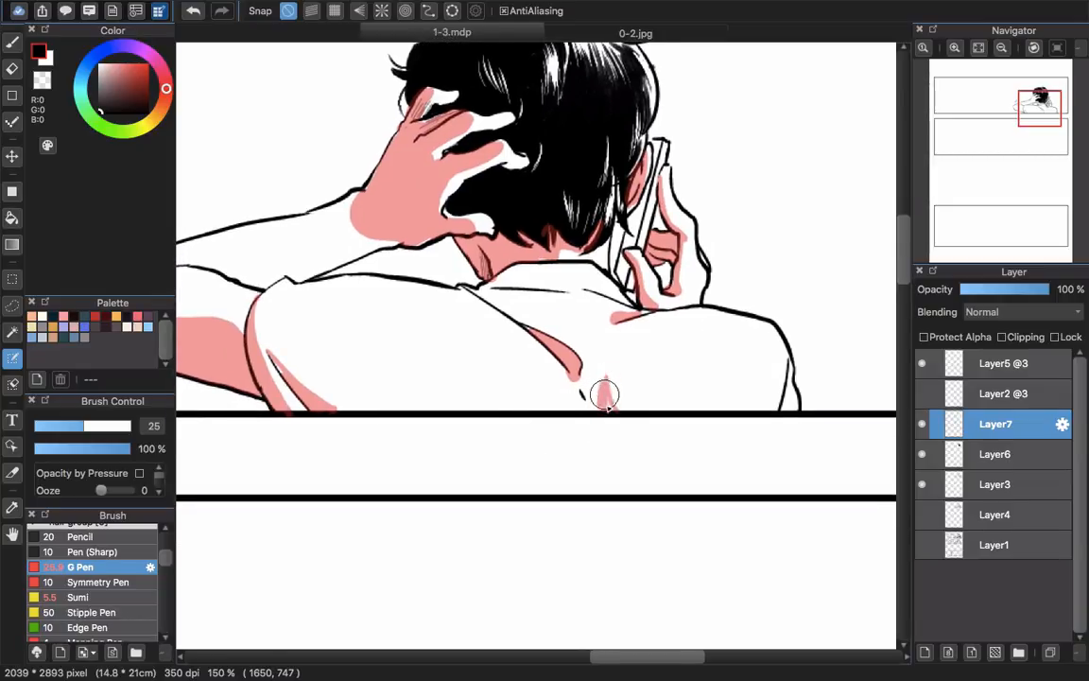
click(572, 411)
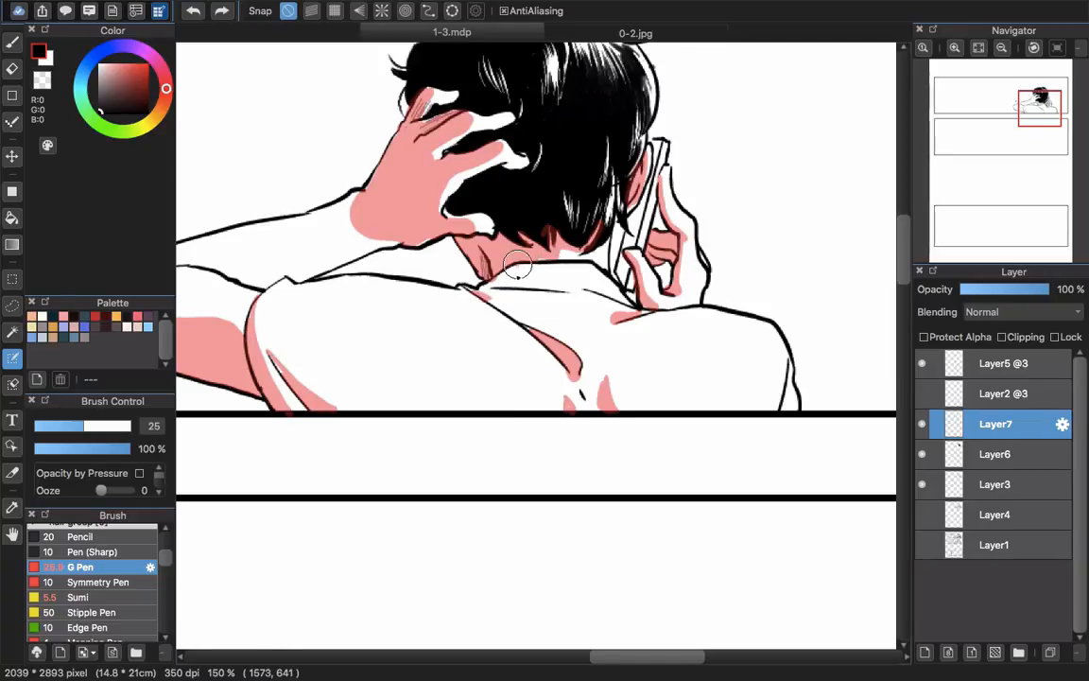
mouse_move(515, 268)
mouse_down()
mouse_move(553, 291)
mouse_move(483, 289)
mouse_move(511, 270)
mouse_move(502, 285)
mouse_move(600, 294)
mouse_up()
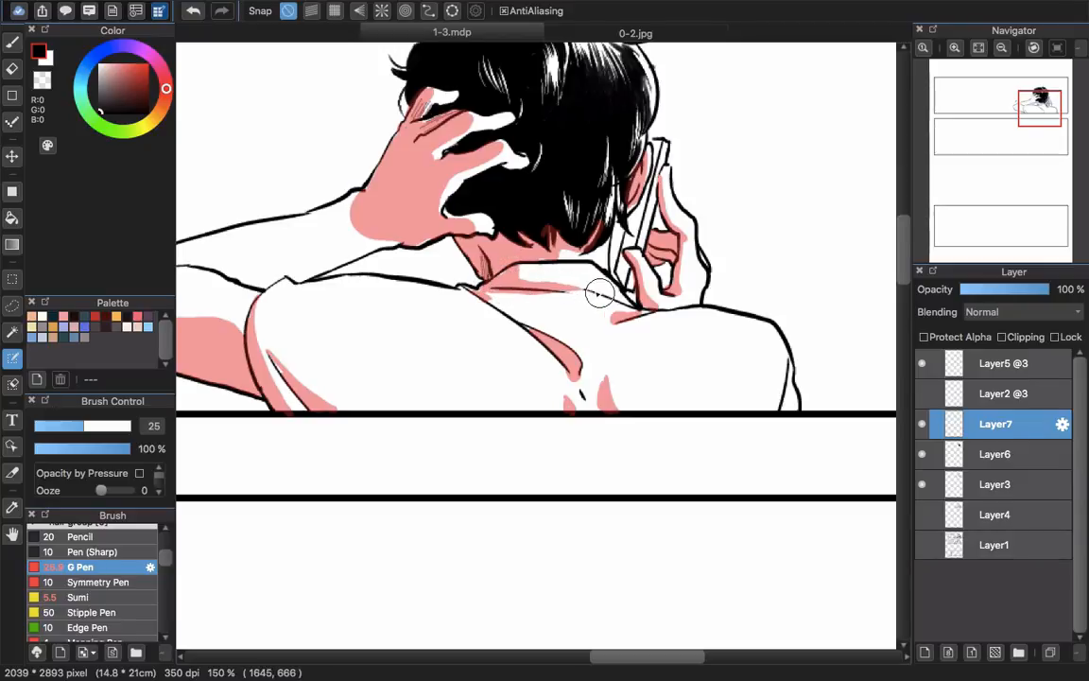
scroll(577, 312, left, 4)
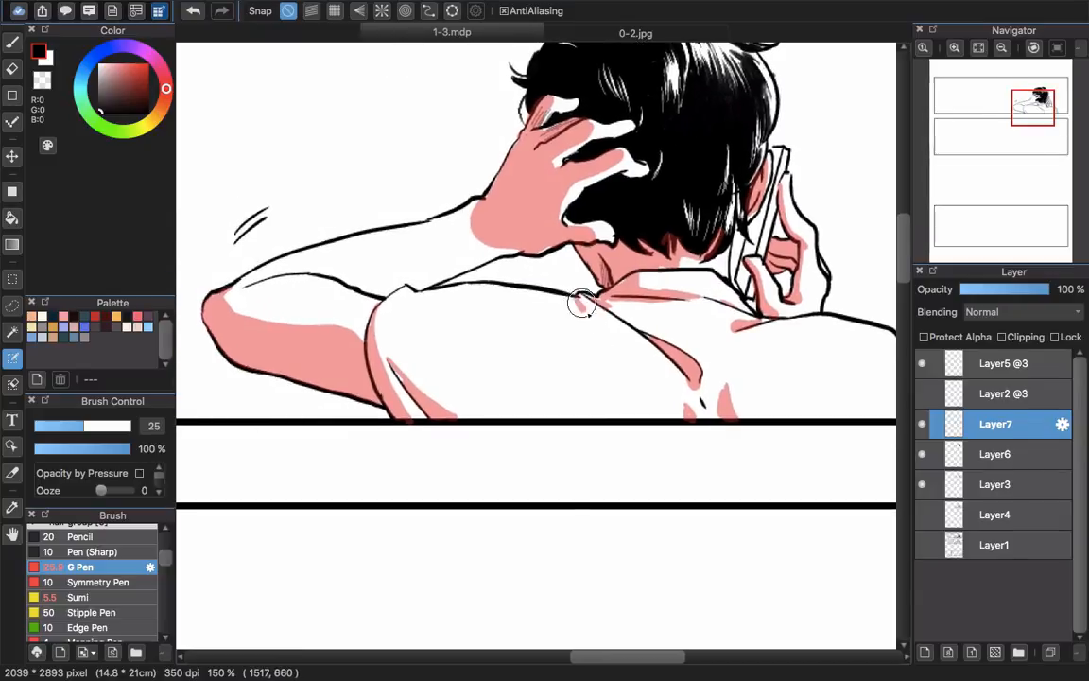
Mark a tapered shadow along the forearm edge at the elbow and add its enclosed area with the Magic Wand
scroll(535, 374, down, 4)
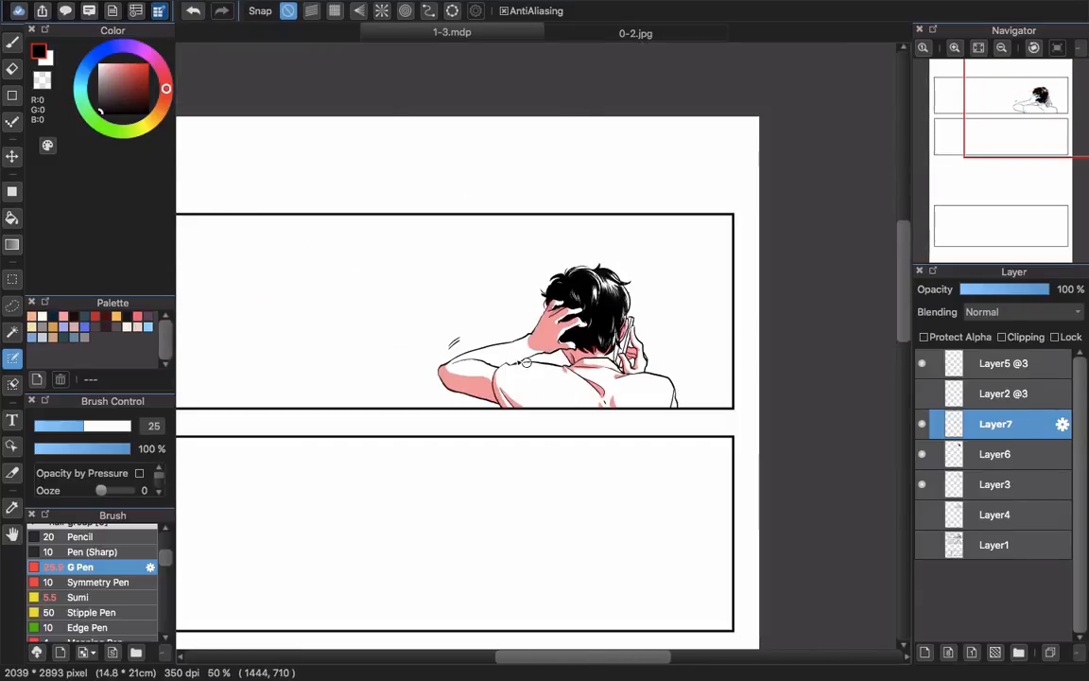
scroll(526, 362, up, 4)
scroll(439, 299, down, 2)
scroll(433, 364, up, 2)
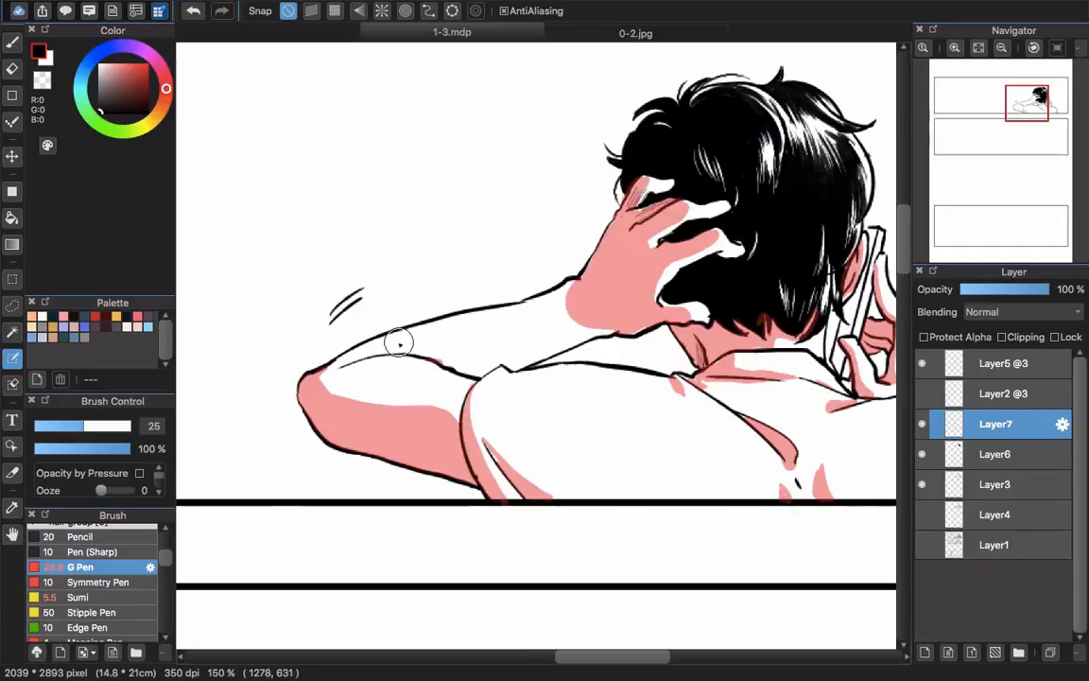
key(ctrl+z)
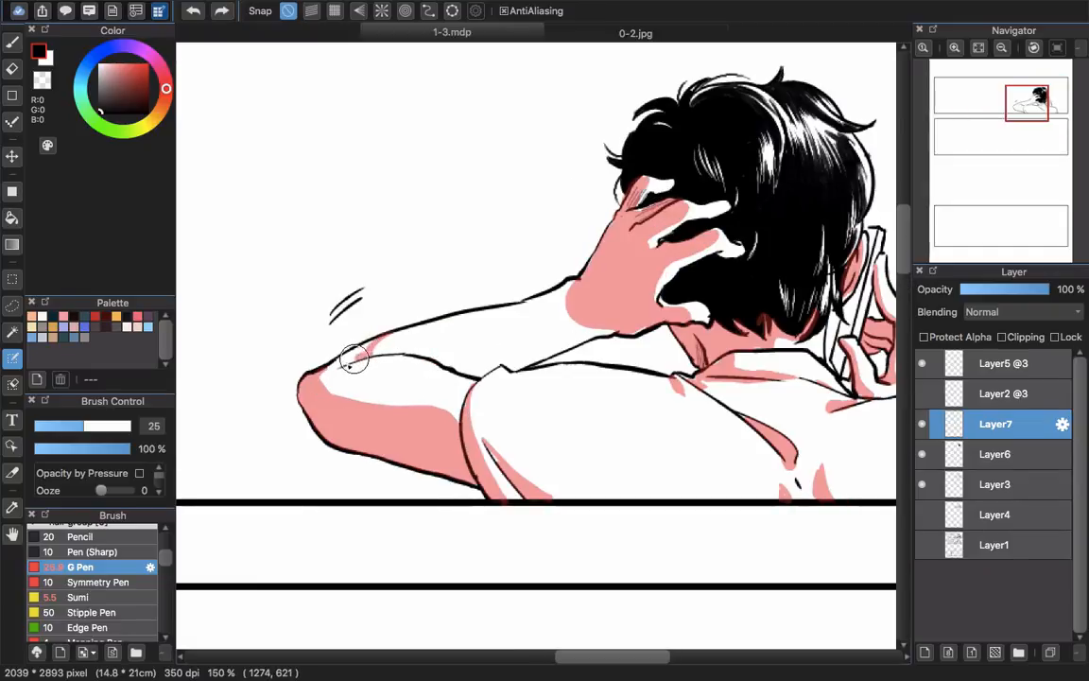
key(w)
click(356, 351)
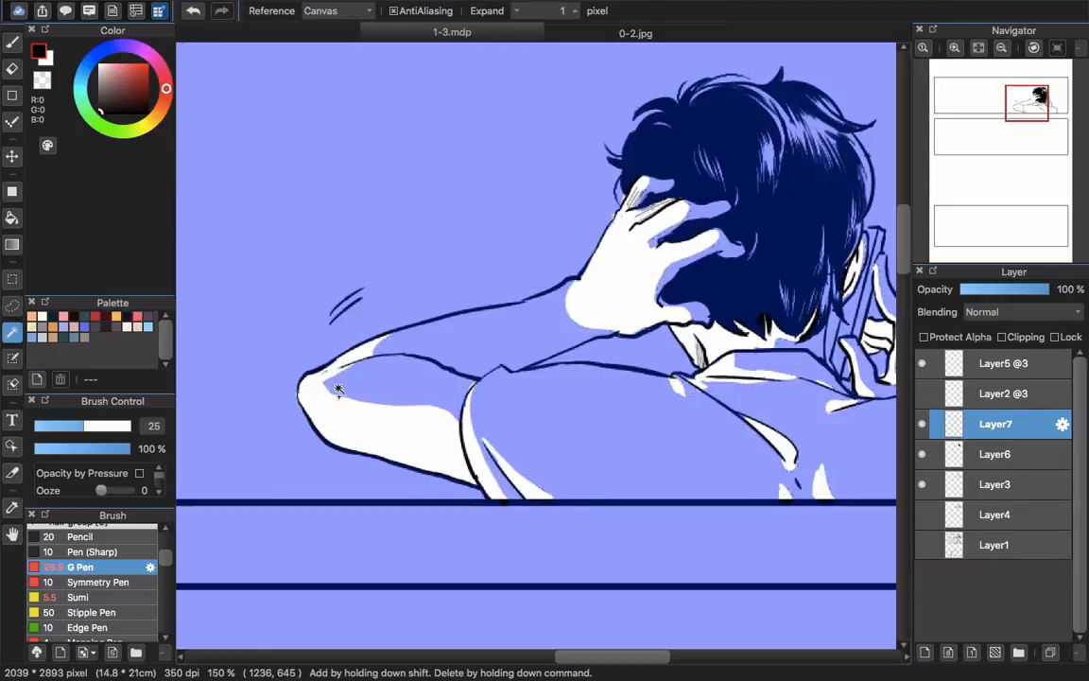
key(p)
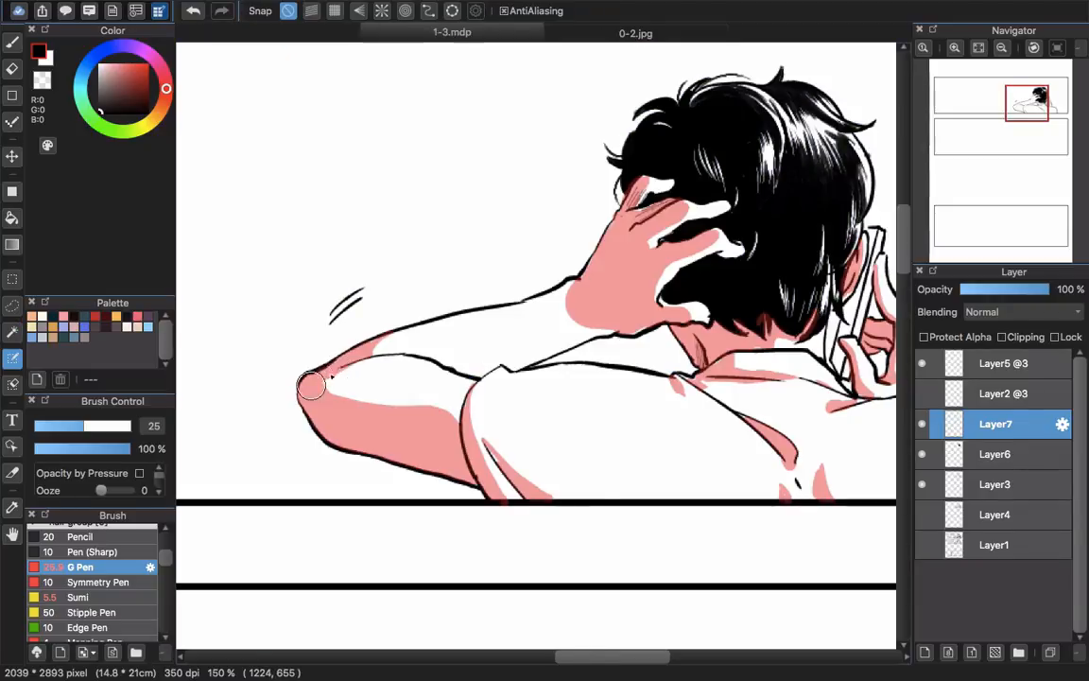
Show the whole first-panel figure and open the Tile collection of the tone materials
scroll(643, 374, down, 1)
scroll(643, 374, down, 1)
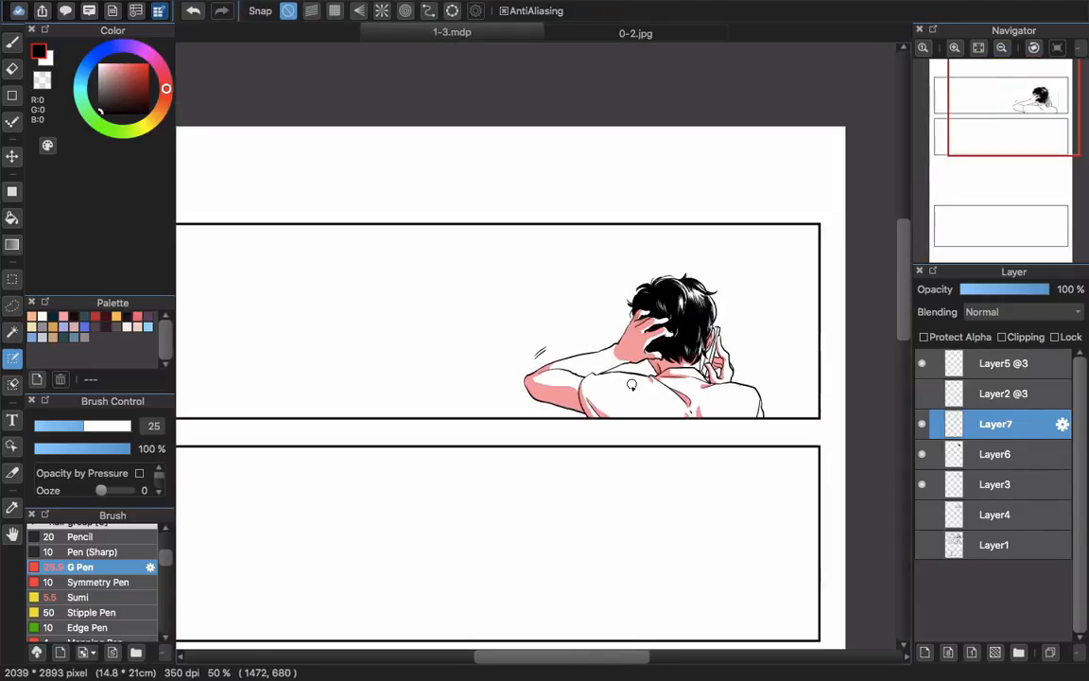
drag(614, 362, 514, 425)
click(65, 11)
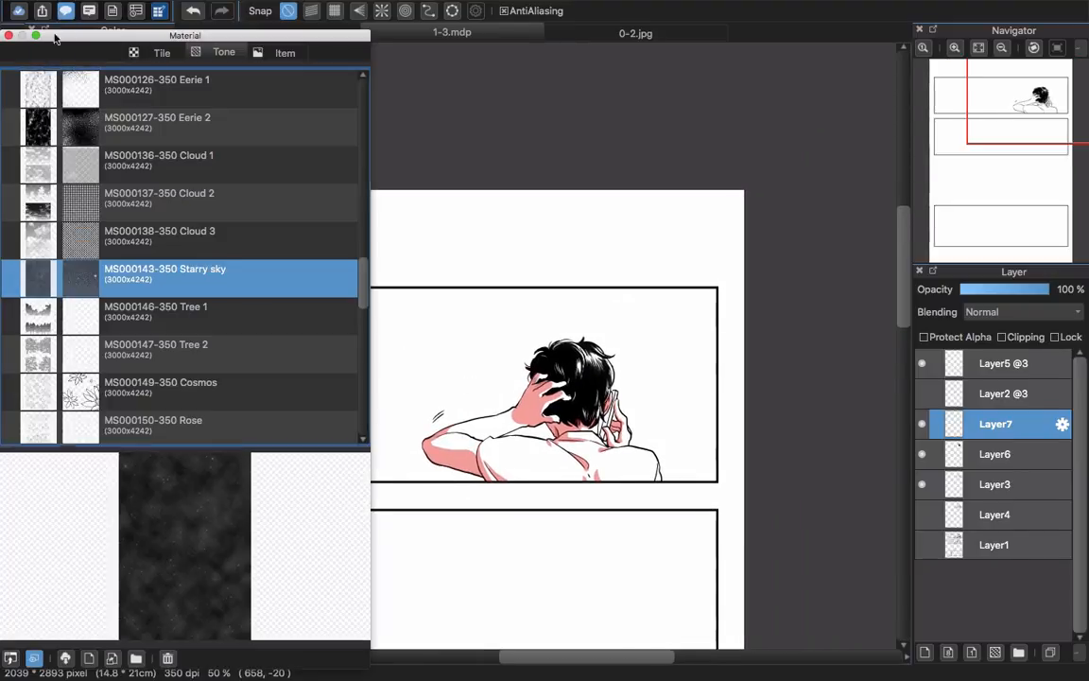
click(156, 52)
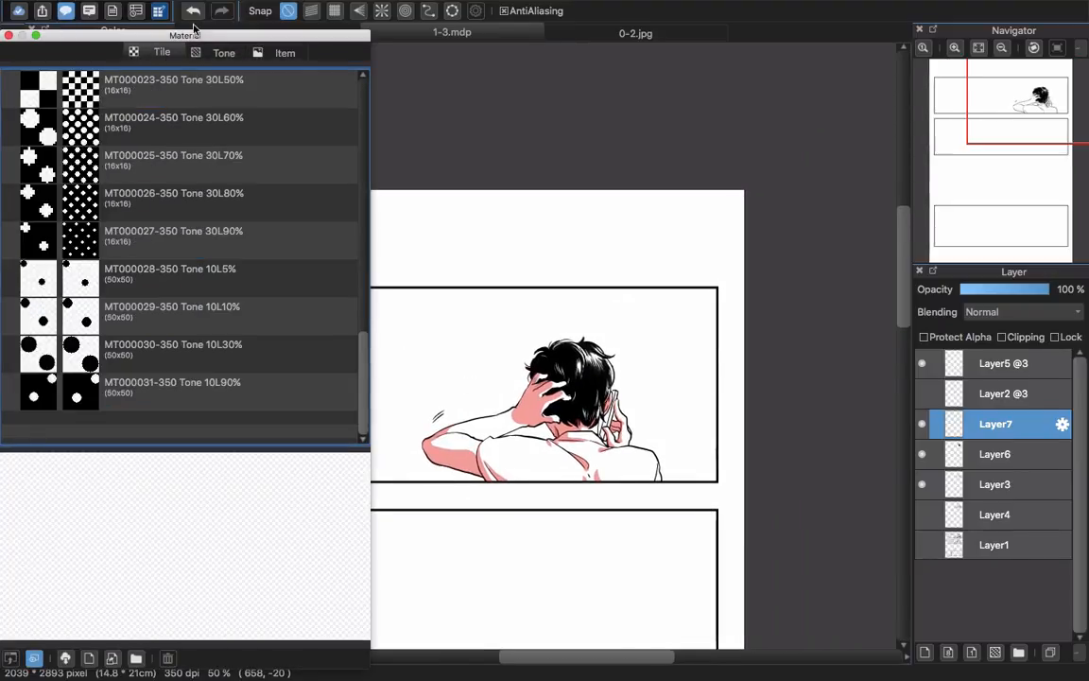
Try filling the selected shadow areas with the MT000019-350 Tone 30L10% tile at a reduced zoom
drag(365, 362, 352, 263)
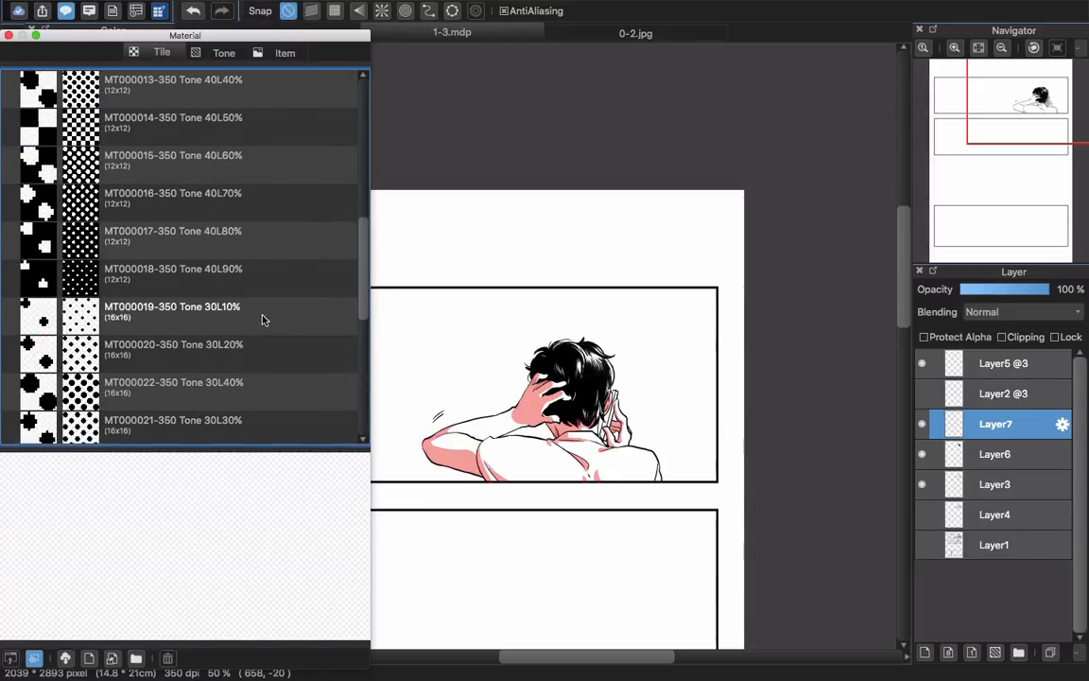
drag(263, 316, 586, 487)
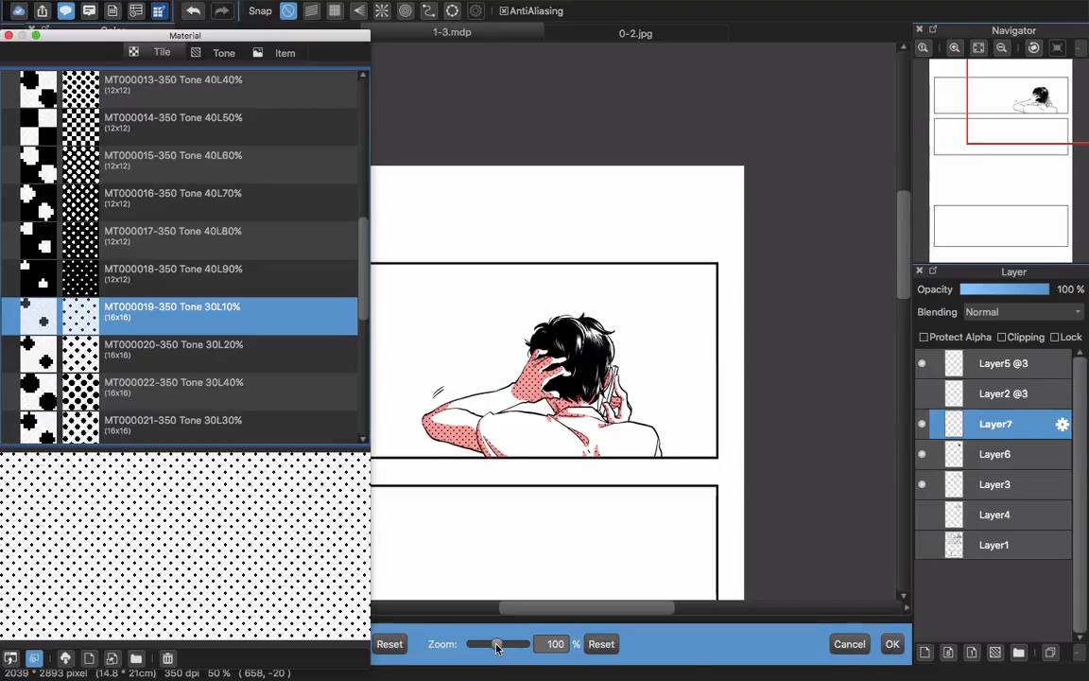
drag(497, 644, 490, 647)
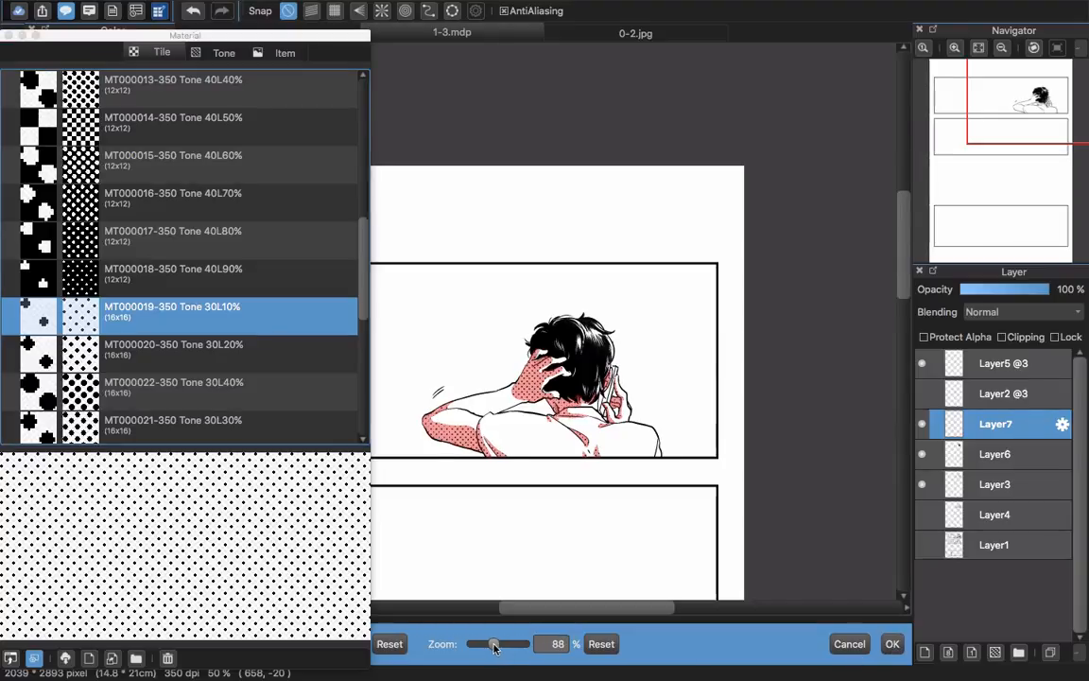
click(893, 644)
Try filling the selected shadow areas with the MT000010-350 Tone 40L10% tile, clear the selection and undo both
scroll(693, 506, left, 5)
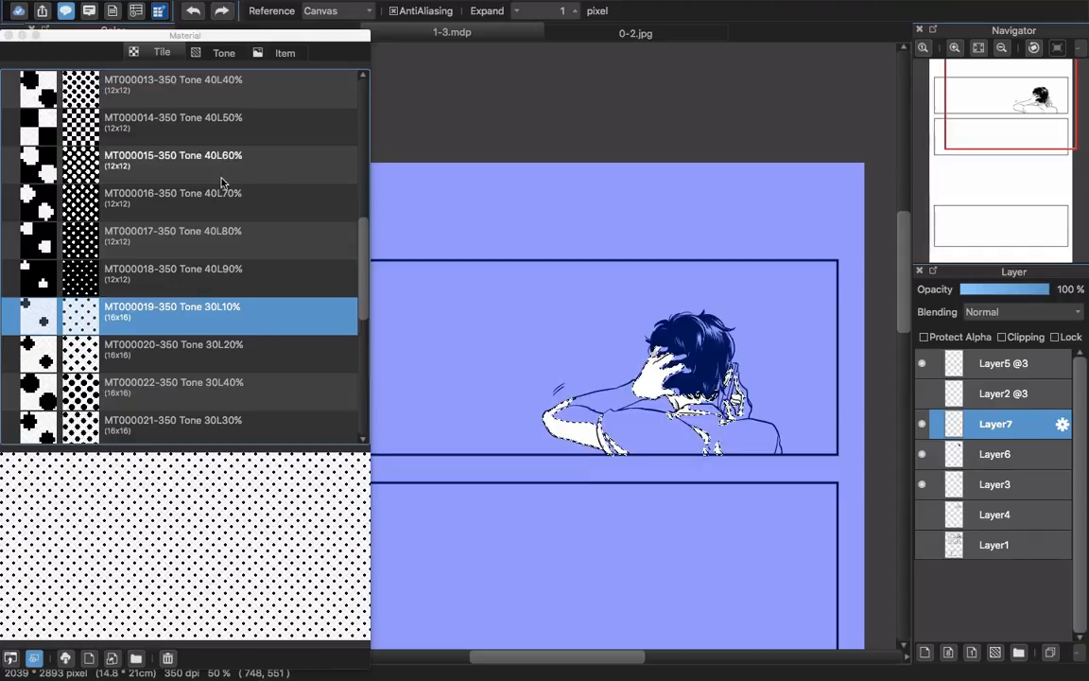
drag(367, 253, 364, 186)
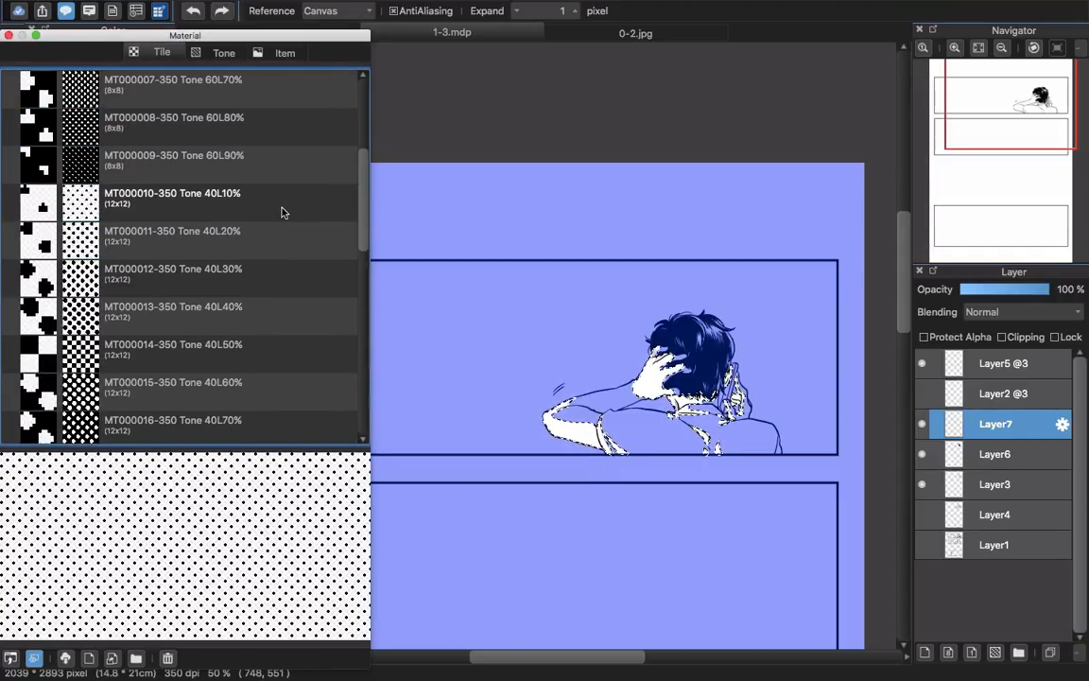
drag(272, 208, 702, 483)
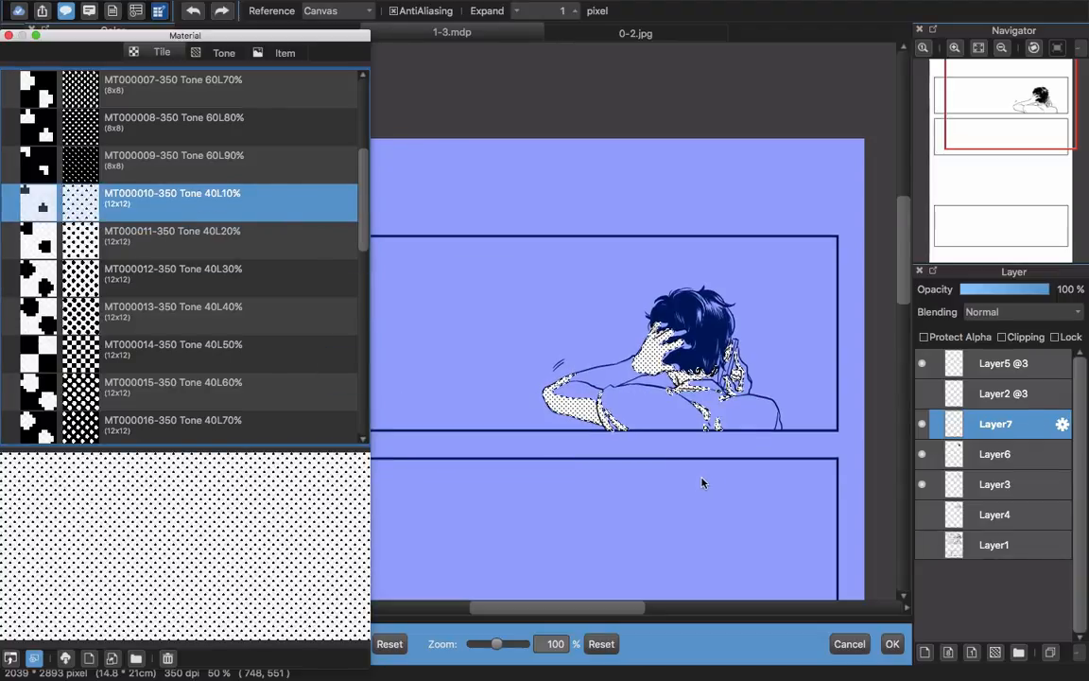
click(894, 644)
key(ctrl+d)
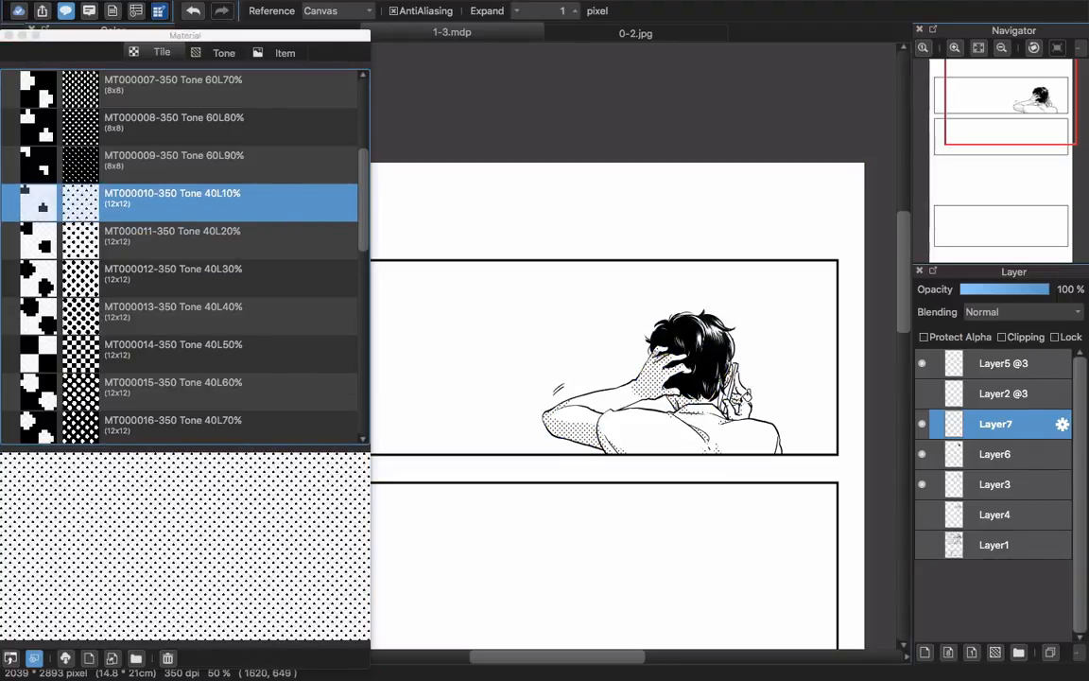
drag(731, 456, 712, 449)
scroll(712, 449, up, 2)
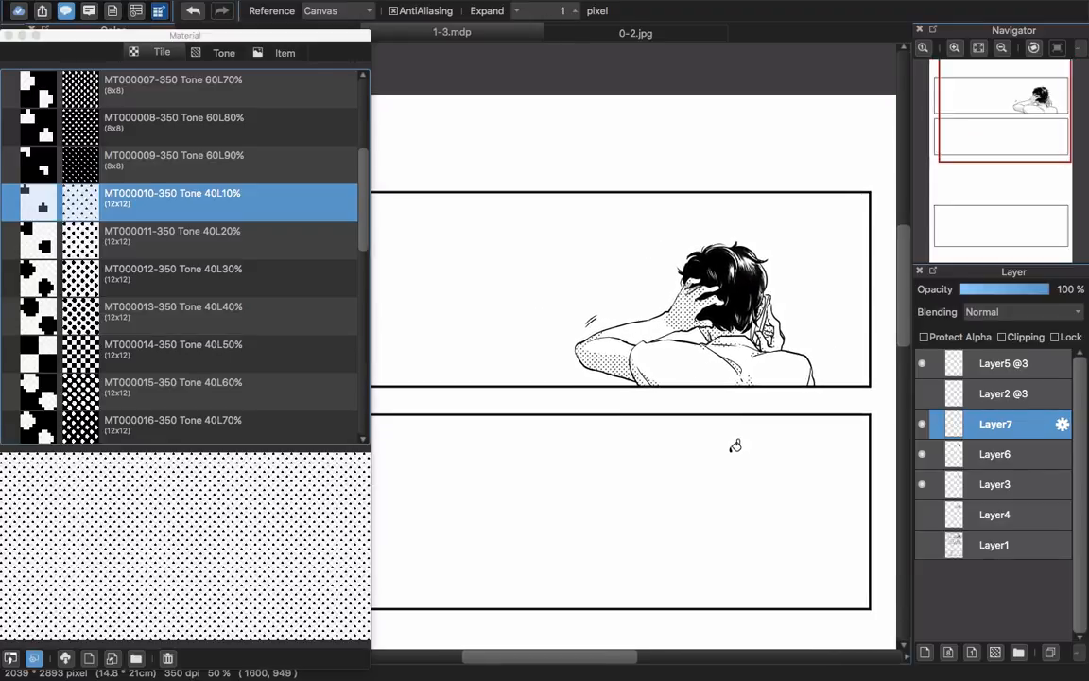
key(ctrl+i)
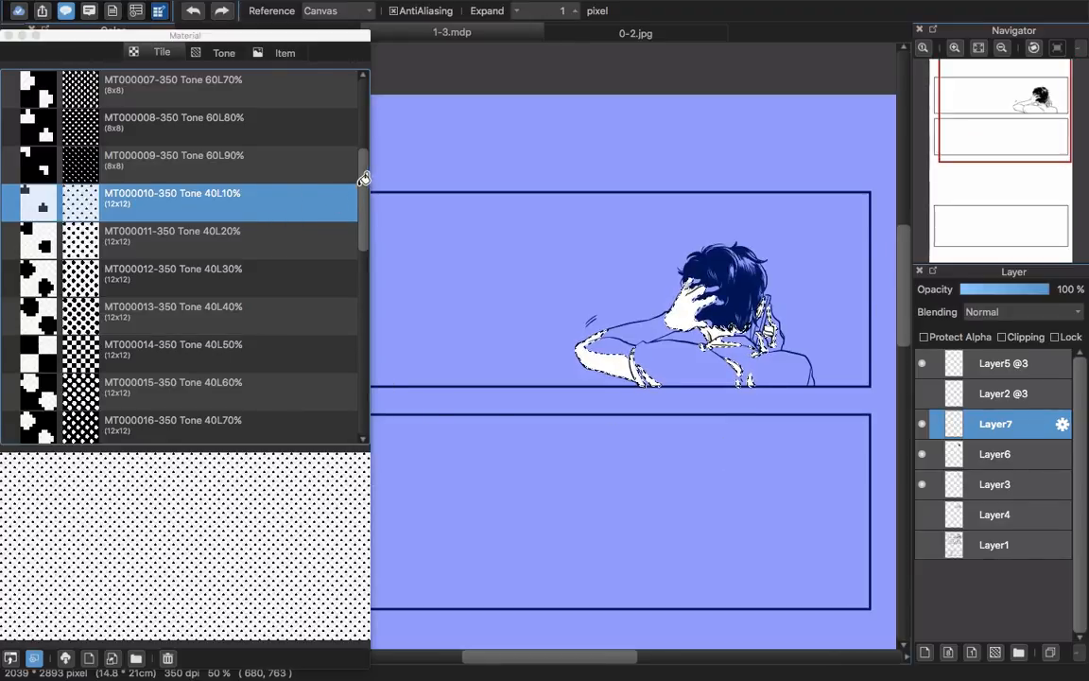
Fill the selected shadow areas with the small dot tile, clear the selection and close the materials window
scroll(320, 124, up, 6)
drag(236, 148, 797, 521)
key(Return)
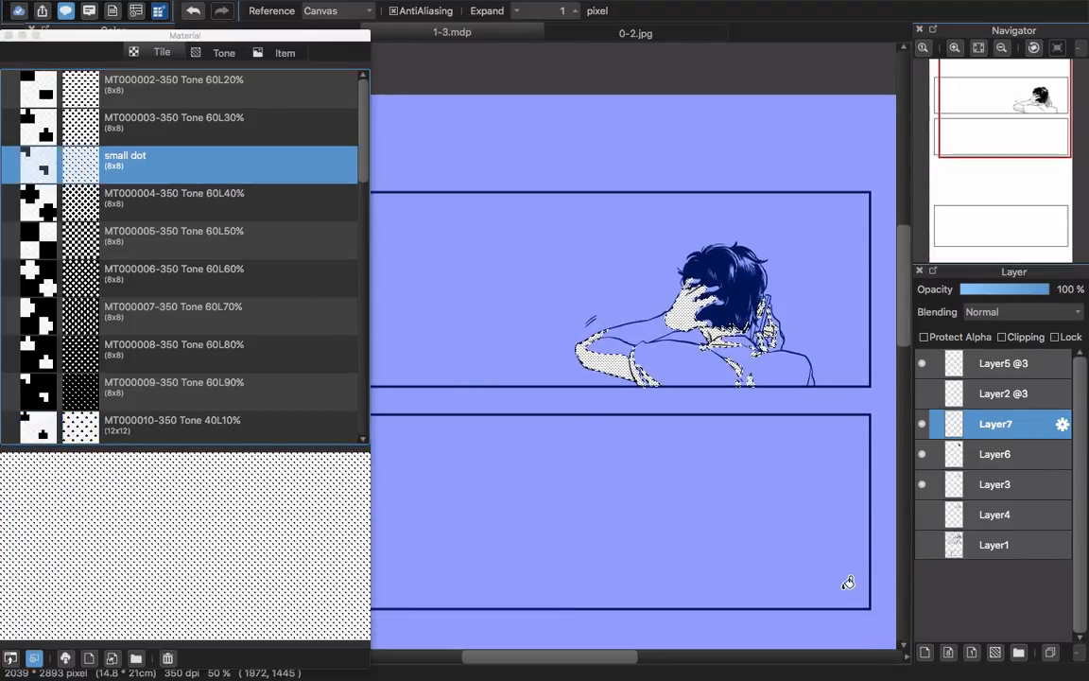
key(ctrl+d)
drag(778, 364, 758, 390)
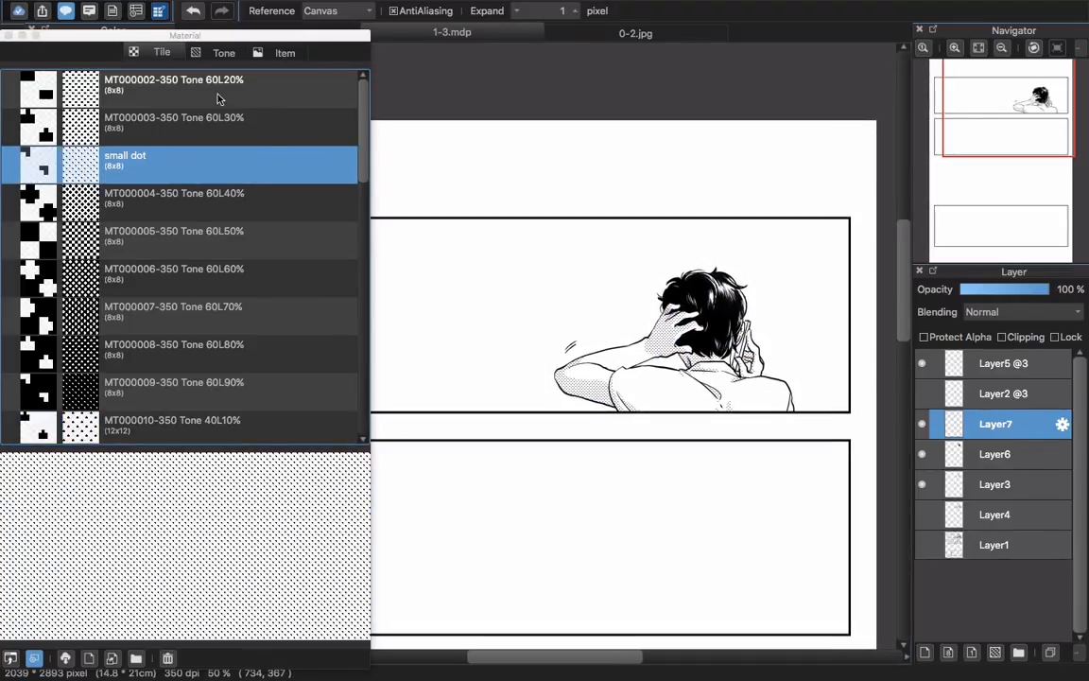
click(9, 36)
scroll(715, 384, down, 3)
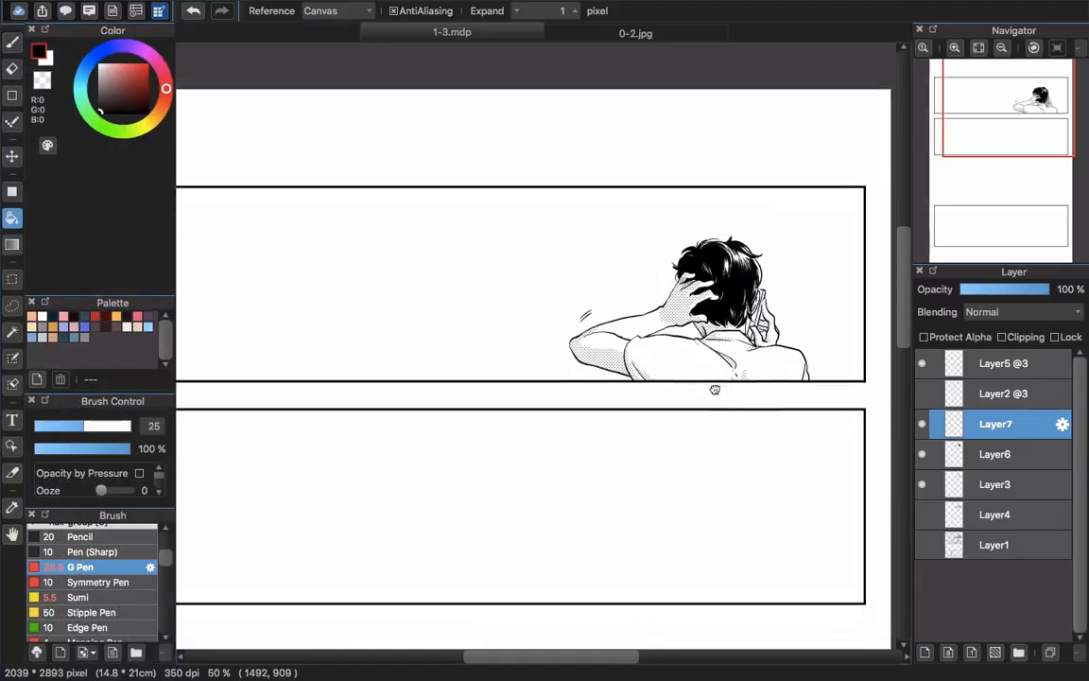
scroll(768, 376, down, 2)
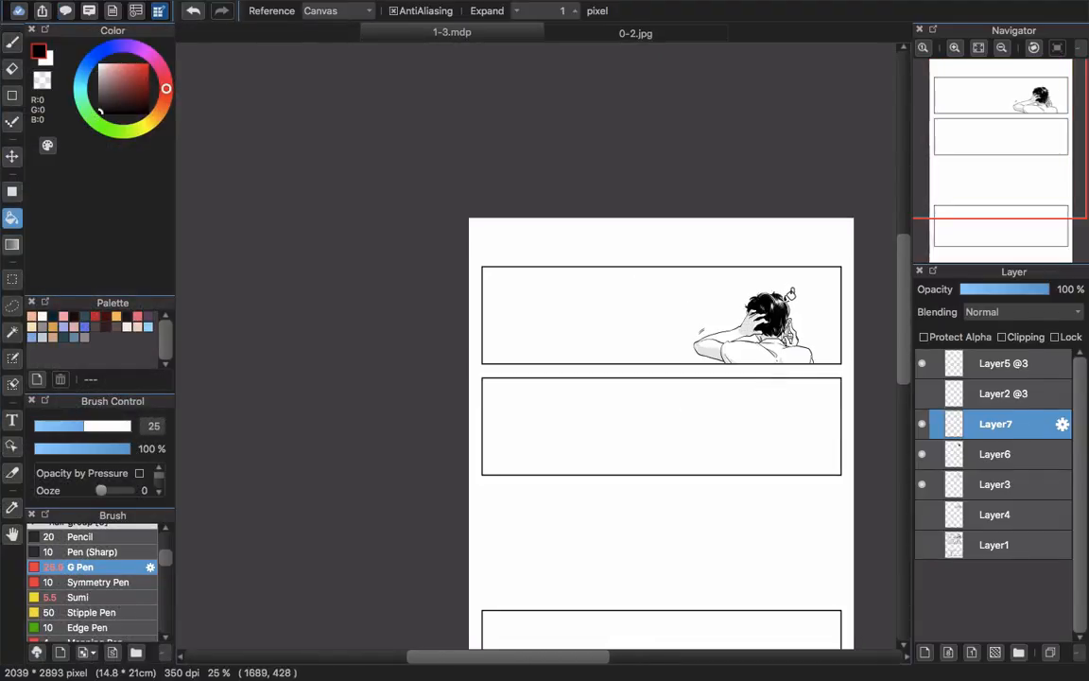
scroll(766, 352, up, 3)
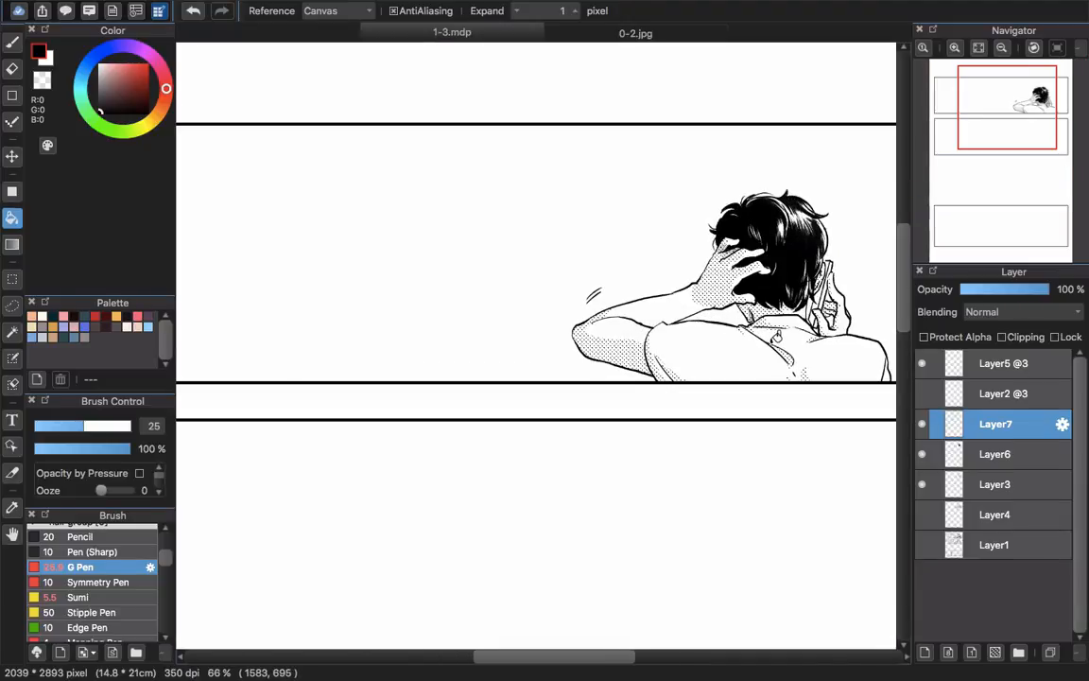
Show the rough sketch on Layer1 beneath the inked figure
click(922, 546)
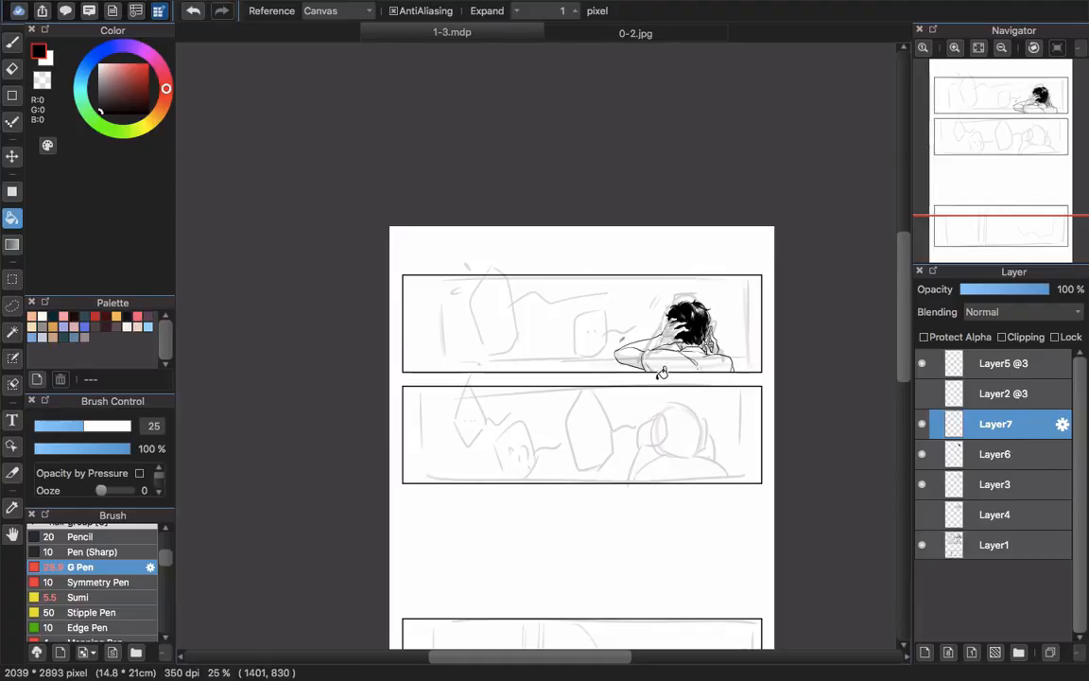
scroll(661, 372, up, 2)
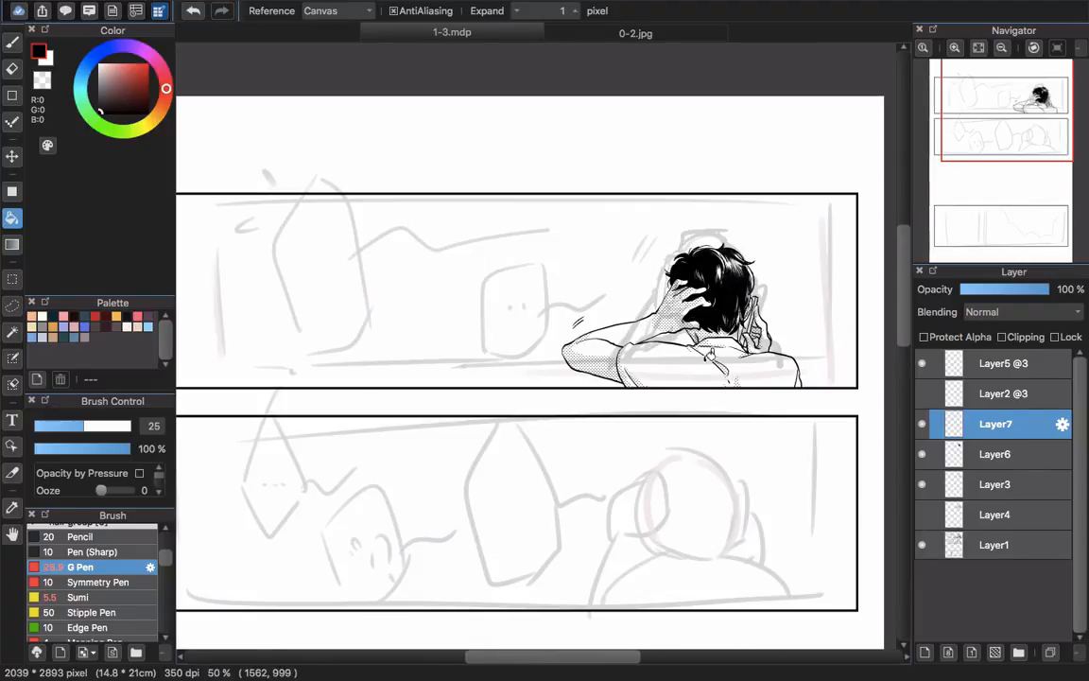
scroll(584, 318, up, 2)
click(597, 320)
key(ctrl+z)
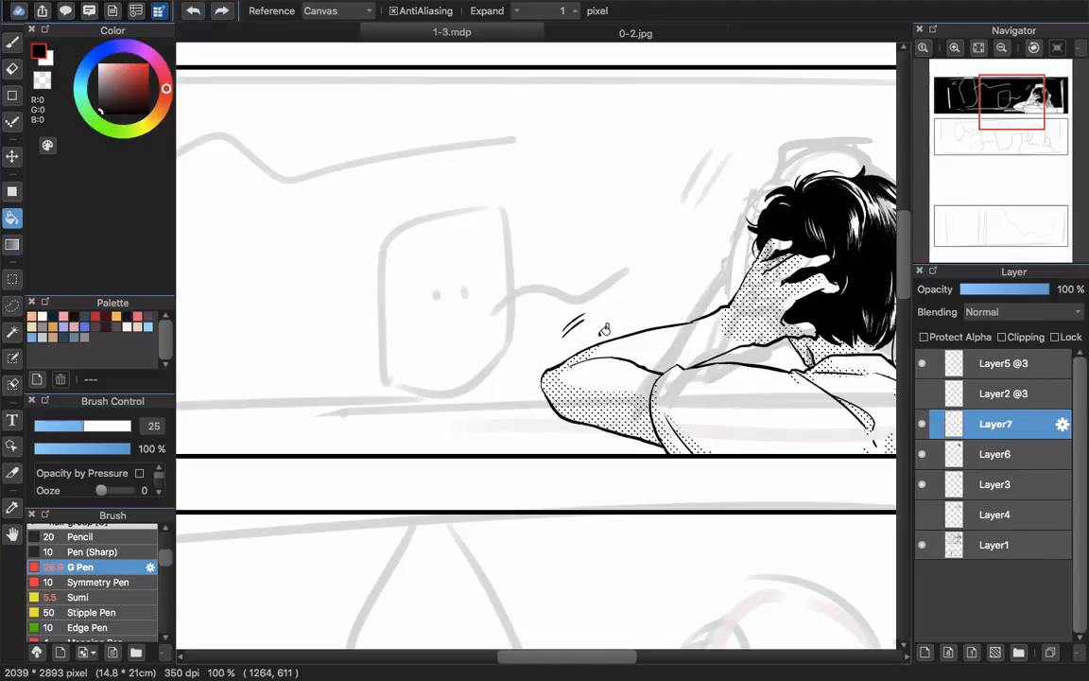
key(b)
mouse_move(568, 326)
mouse_down()
mouse_move(558, 307)
mouse_move(605, 302)
mouse_move(564, 331)
mouse_move(571, 337)
mouse_up()
key(ctrl+z)
Create a layer folder and move Layer7, Layer6 and Layer3 into it
drag(757, 467, 671, 287)
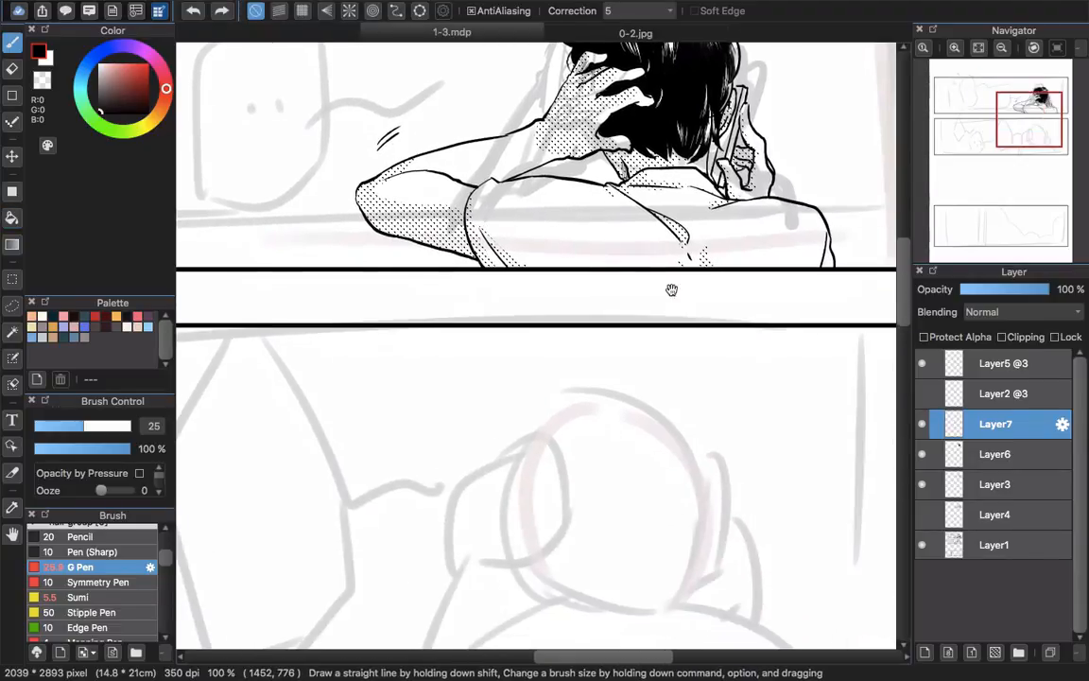
scroll(833, 492, down, 3)
scroll(834, 493, right, 3)
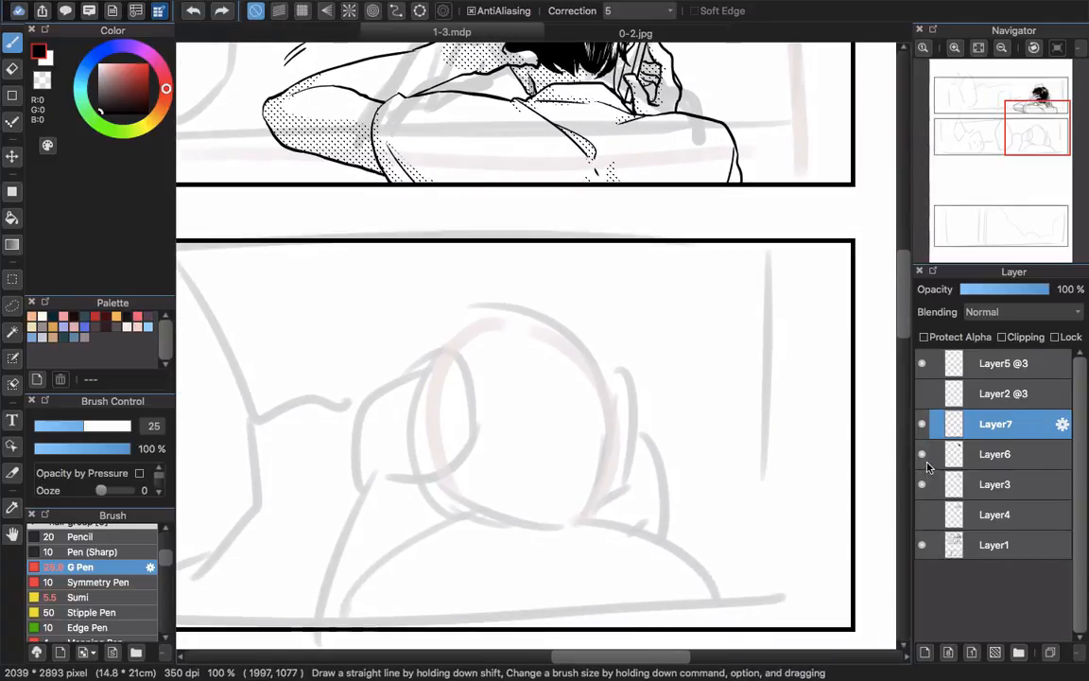
click(1018, 652)
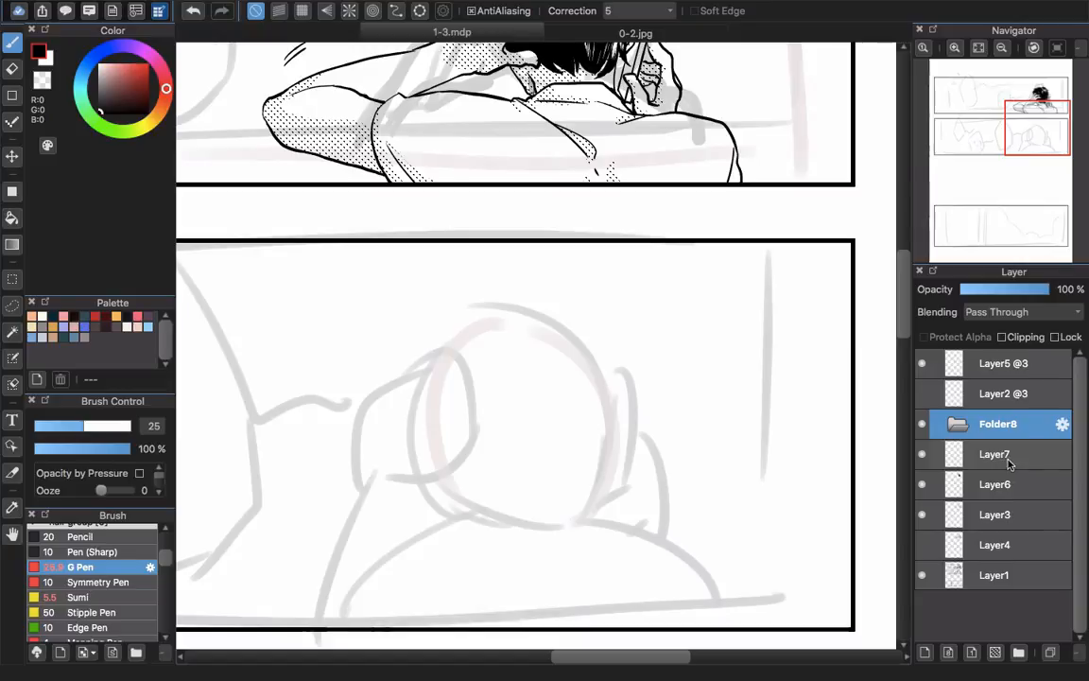
drag(1008, 461, 1013, 424)
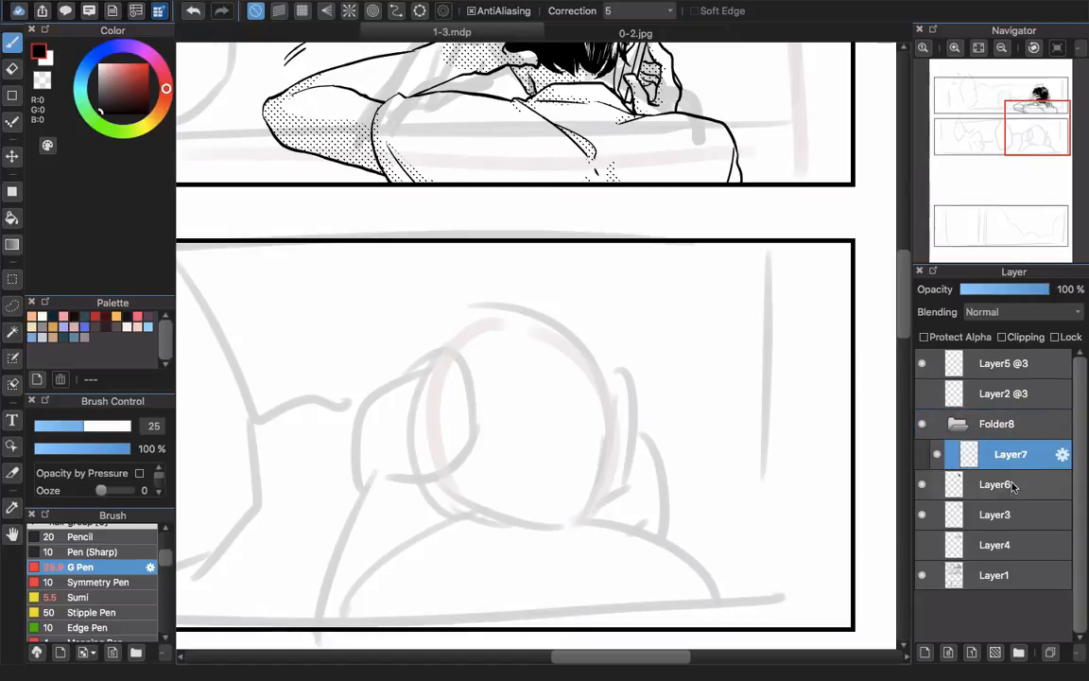
drag(1012, 485, 1037, 441)
drag(1024, 513, 1029, 442)
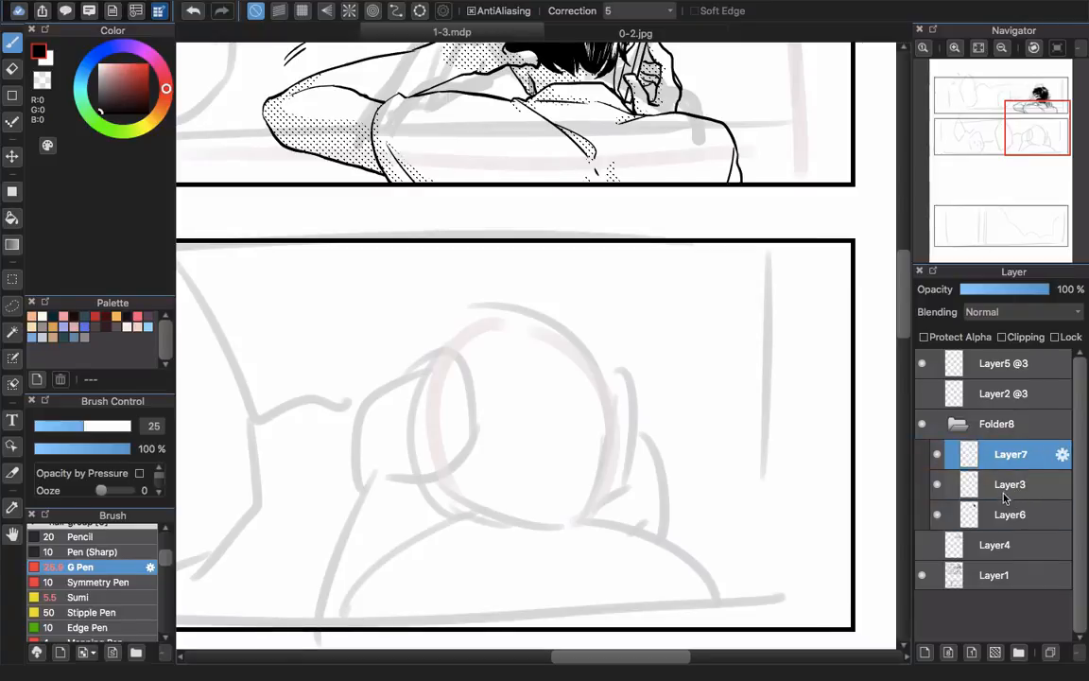
Collapse the figure's layer folder and duplicate it
click(960, 426)
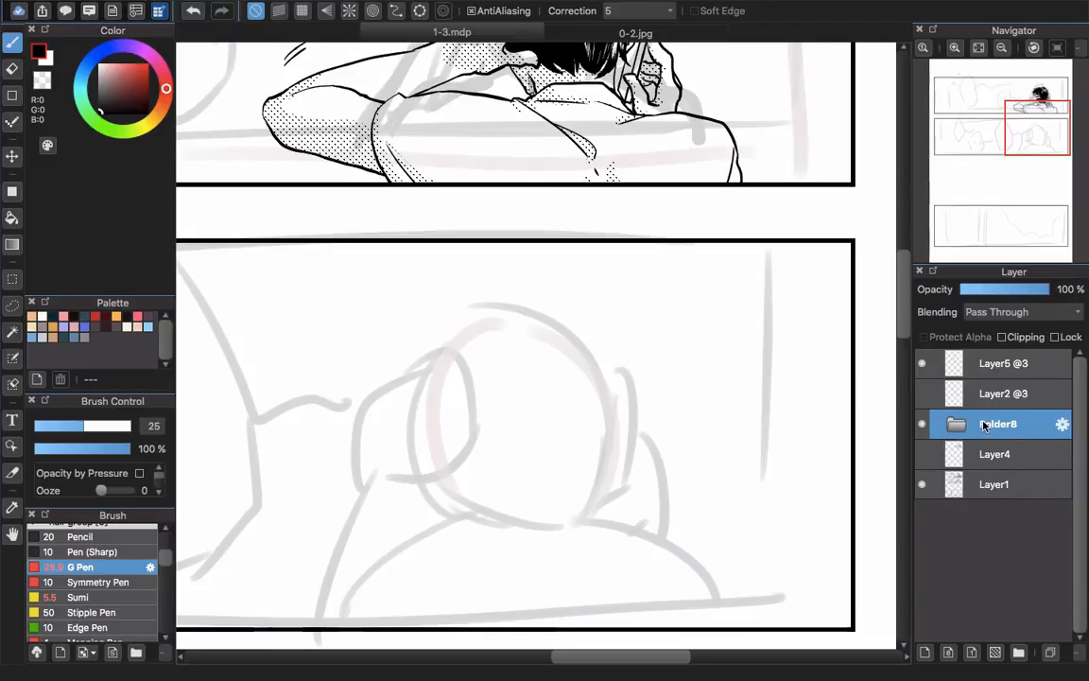
key(super+d)
click(925, 458)
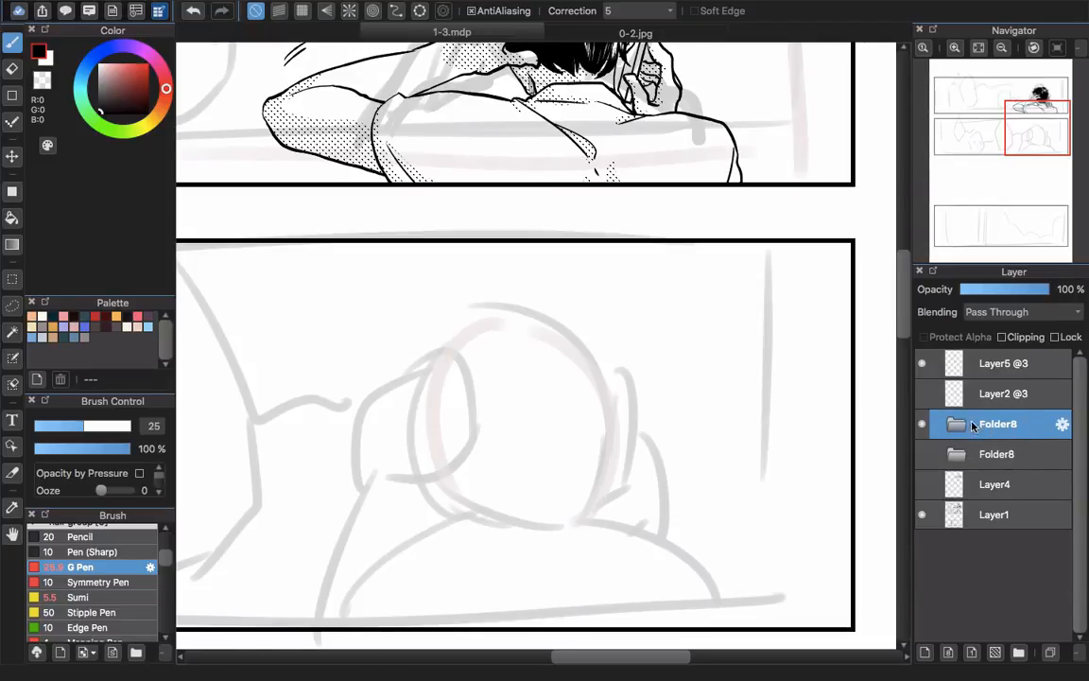
key(v)
click(925, 455)
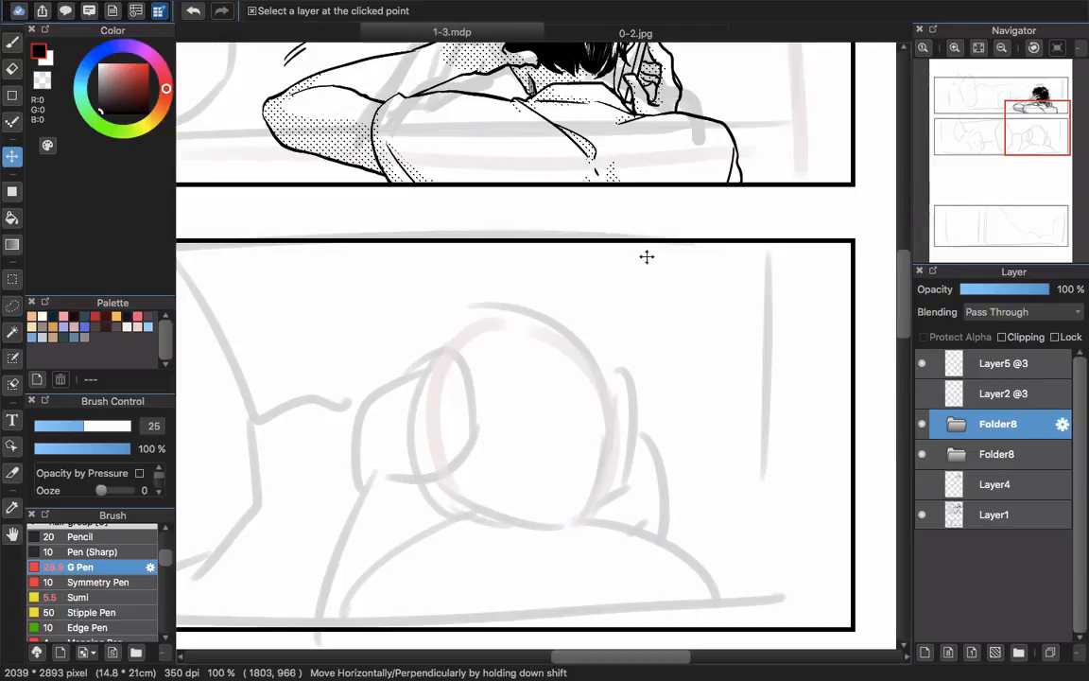
Turn off layer selection at the clicked point and move the upper copy of the figure's folder into the second panel
mouse_move(646, 256)
mouse_down()
mouse_move(627, 178)
mouse_move(635, 353)
mouse_move(876, 379)
mouse_up()
key(super+z)
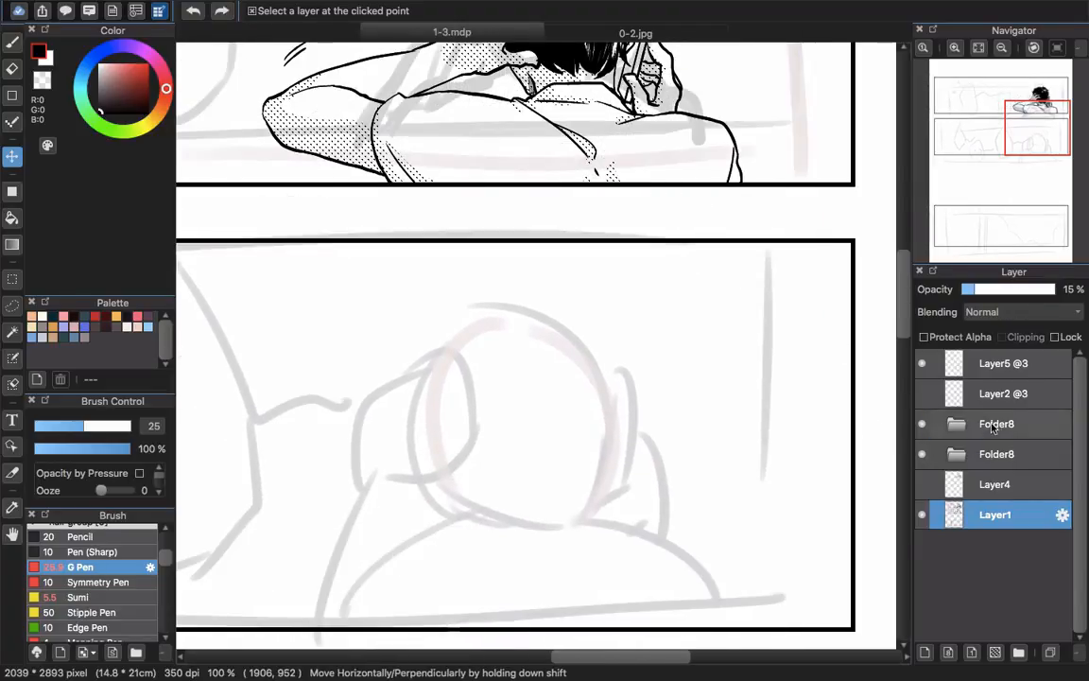
click(993, 427)
click(252, 10)
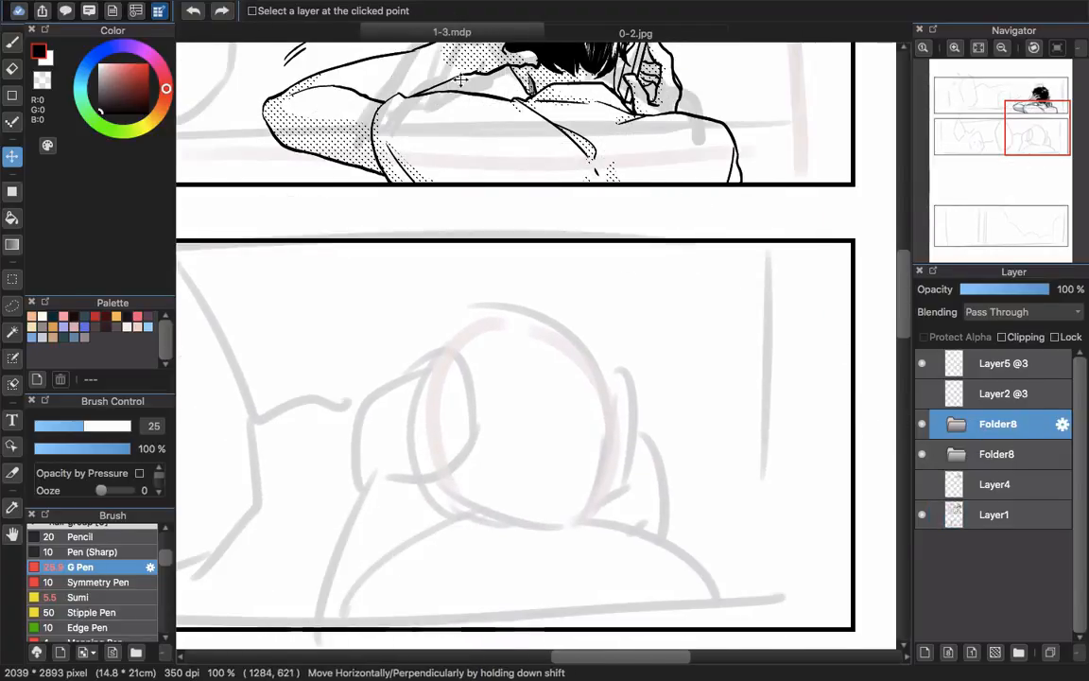
drag(586, 86, 613, 503)
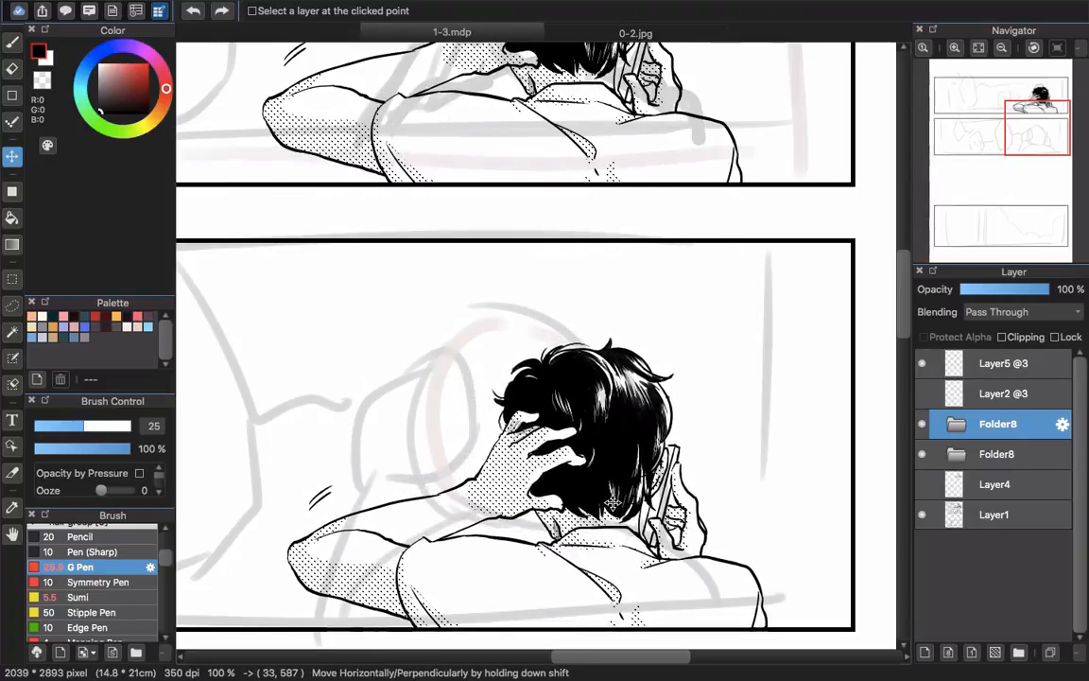
Expand the copied folder and erase the motion lines above the second figure's elbow on Layer3
click(957, 424)
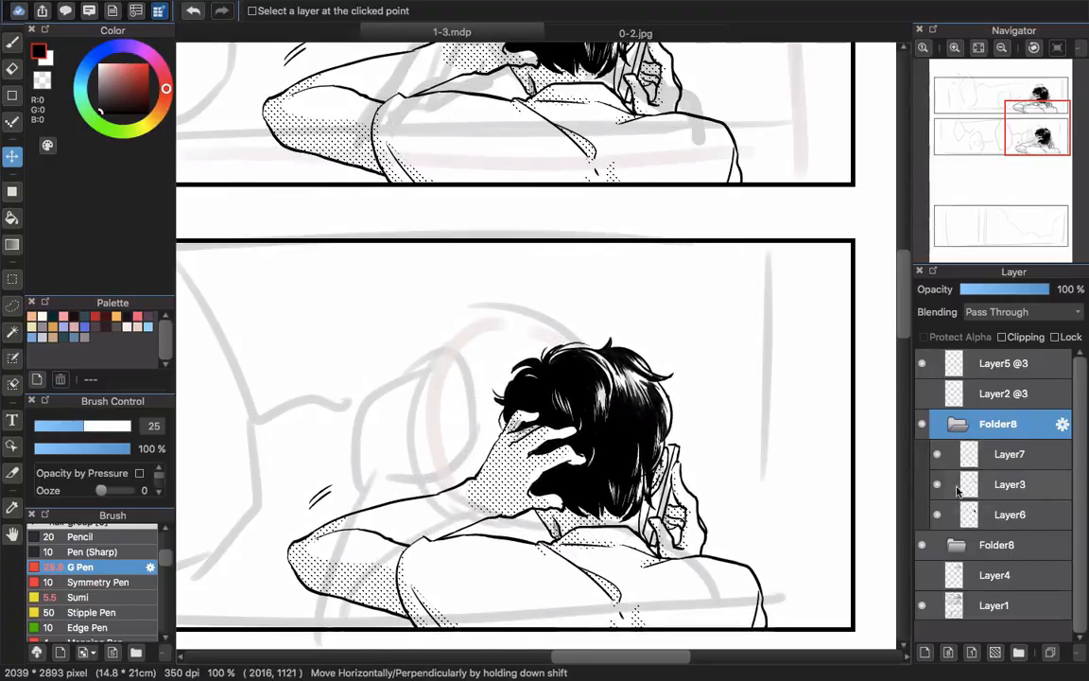
click(937, 485)
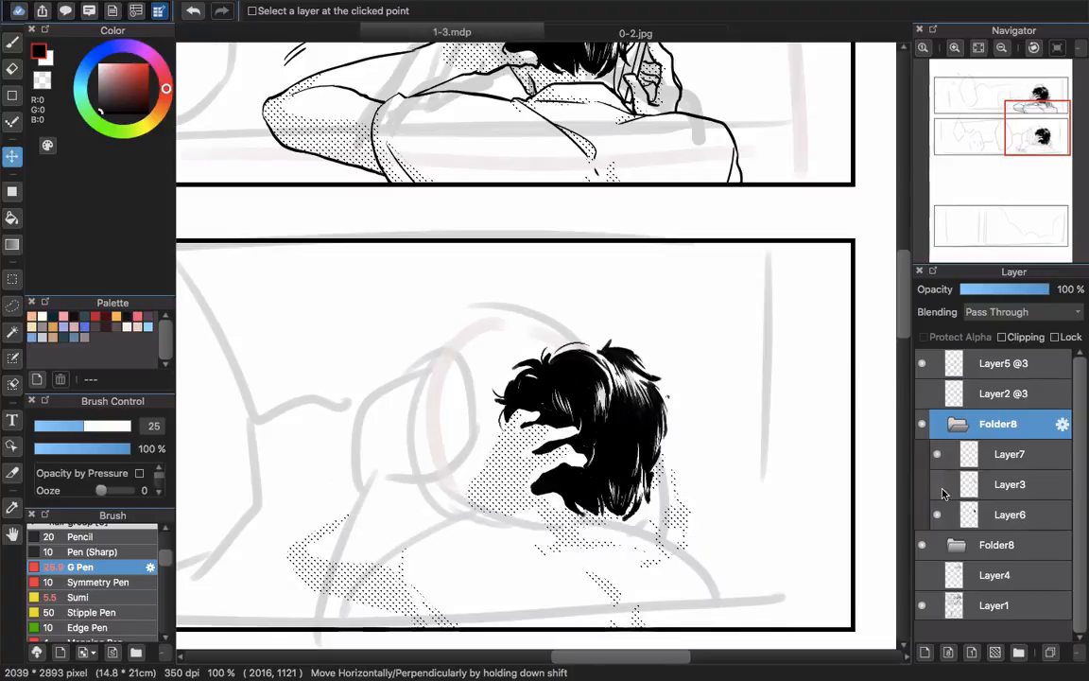
click(937, 485)
click(1003, 485)
key(e)
drag(333, 499, 304, 515)
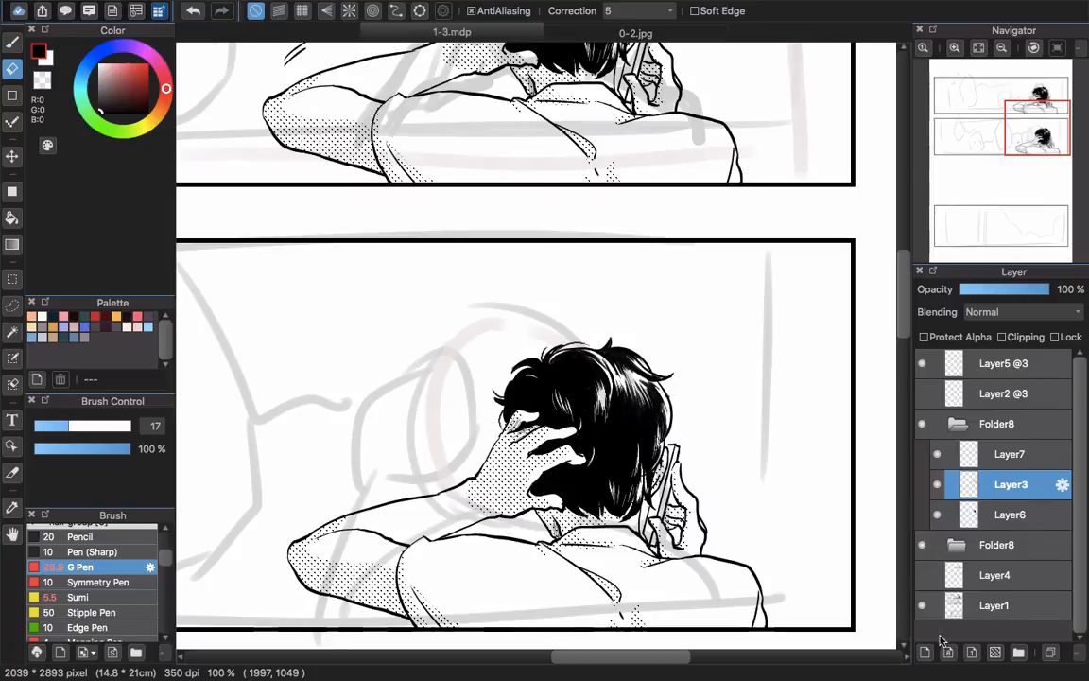
Hide the rough sketch on Layer1 and review both figures across the page
click(922, 605)
scroll(693, 408, down, 1)
scroll(693, 408, down, 1)
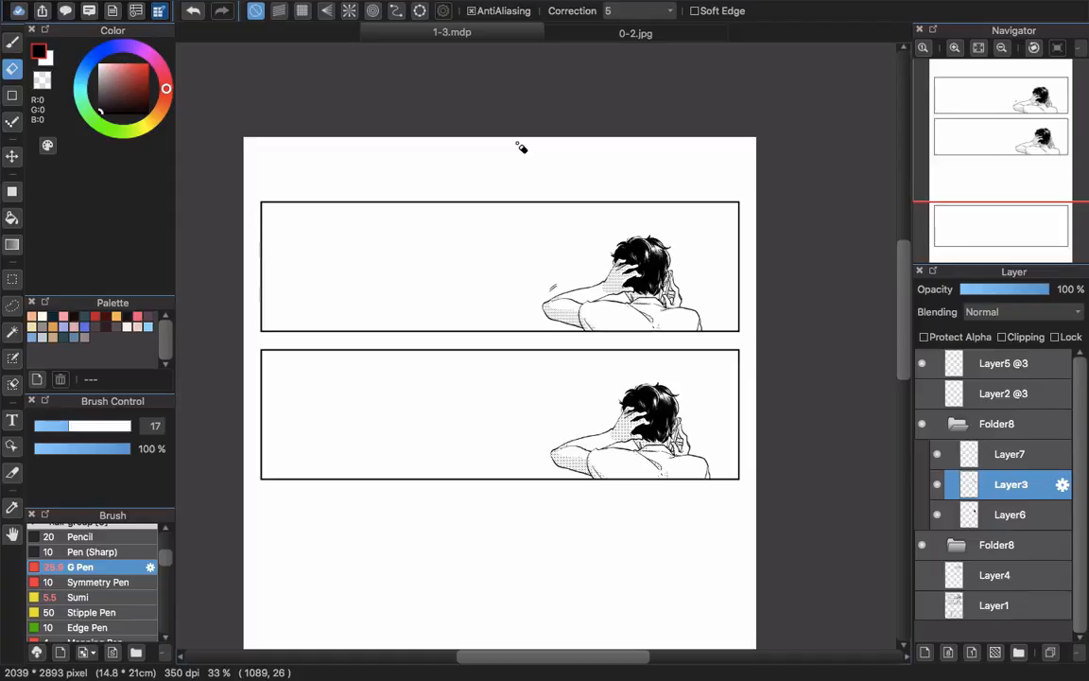
scroll(538, 403, down, 4)
scroll(538, 403, left, 2)
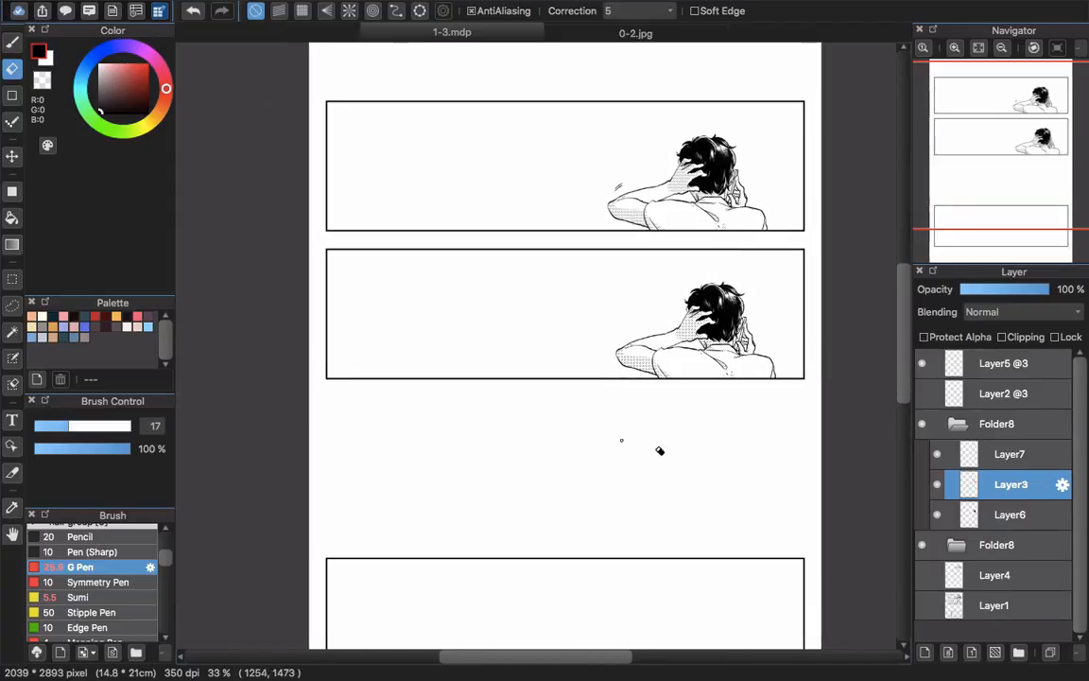
scroll(652, 459, right, 2)
scroll(653, 458, up, 2)
scroll(664, 481, down, 4)
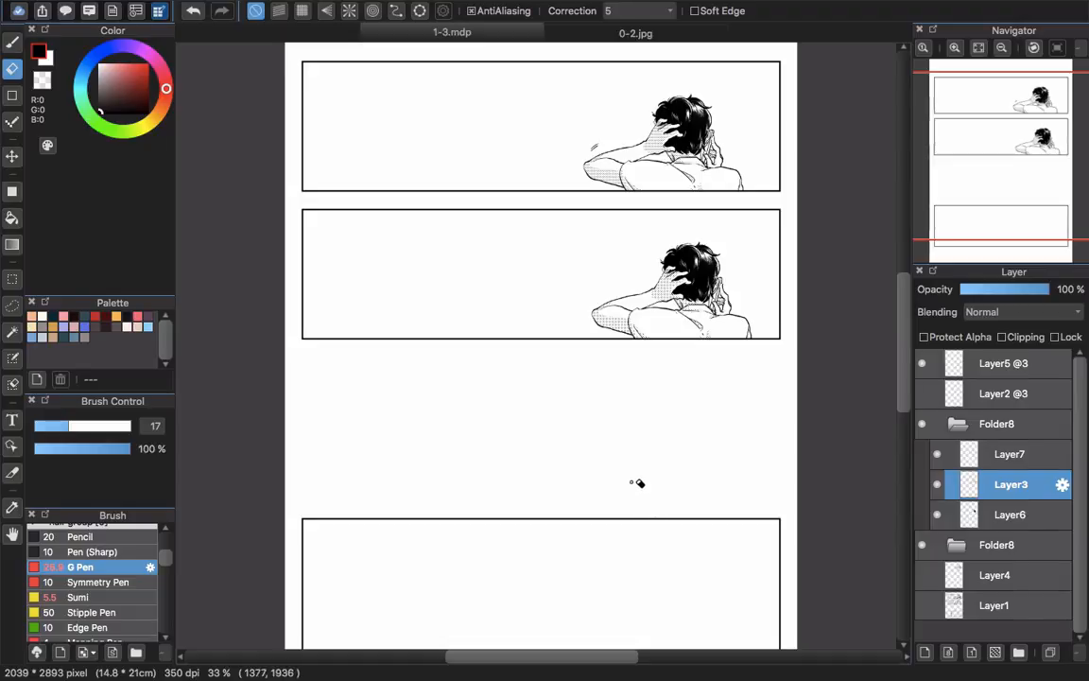
Add a new layer directly above Layer4 and select the second panel's background around the figure with the Magic Wand
click(1049, 571)
click(926, 653)
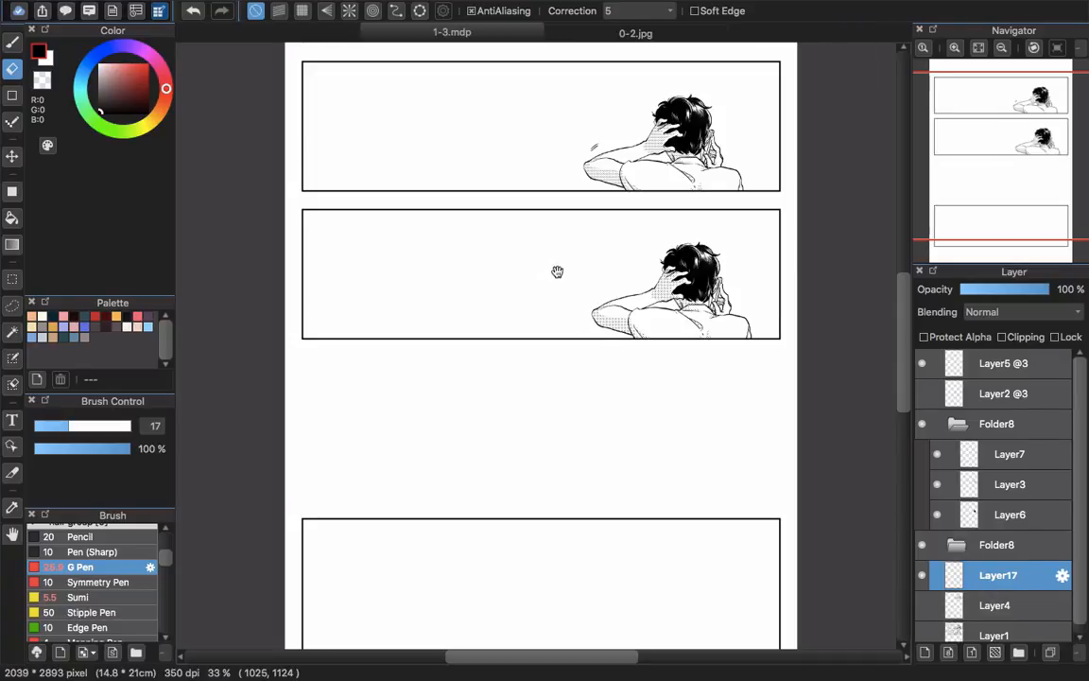
drag(557, 273, 554, 333)
key(w)
click(586, 379)
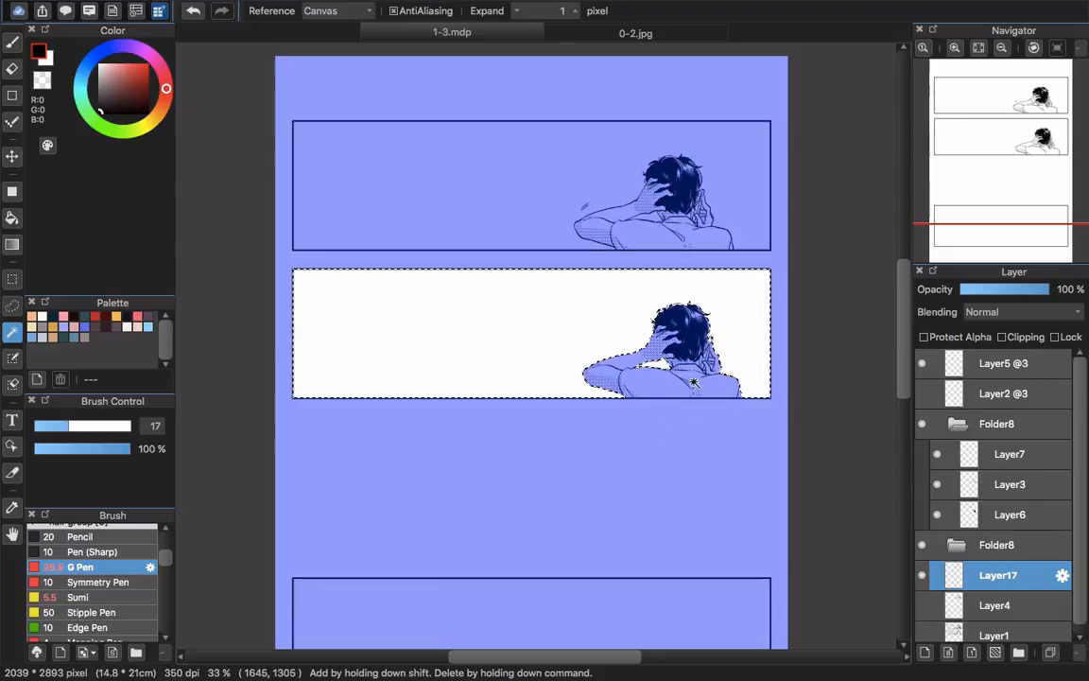
Fill the selected second-panel background on Layer17 with the Sparkly 1 tone at 97% zoom and clear the selection
click(65, 11)
click(216, 54)
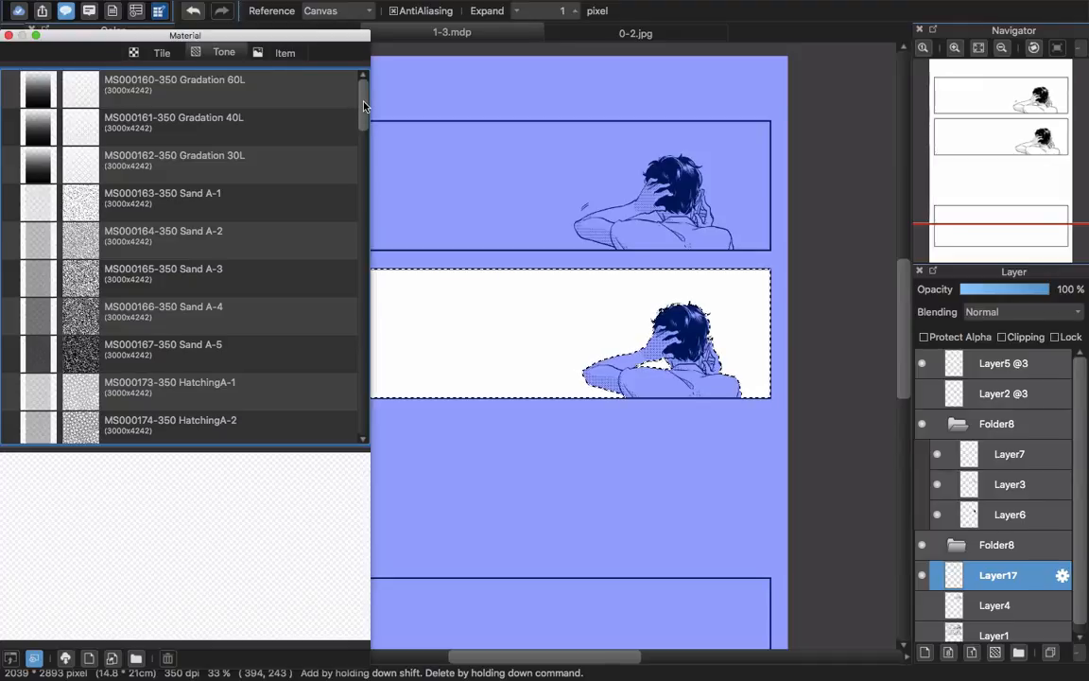
drag(364, 95, 372, 235)
drag(219, 150, 664, 394)
drag(599, 258, 583, 362)
drag(497, 644, 497, 644)
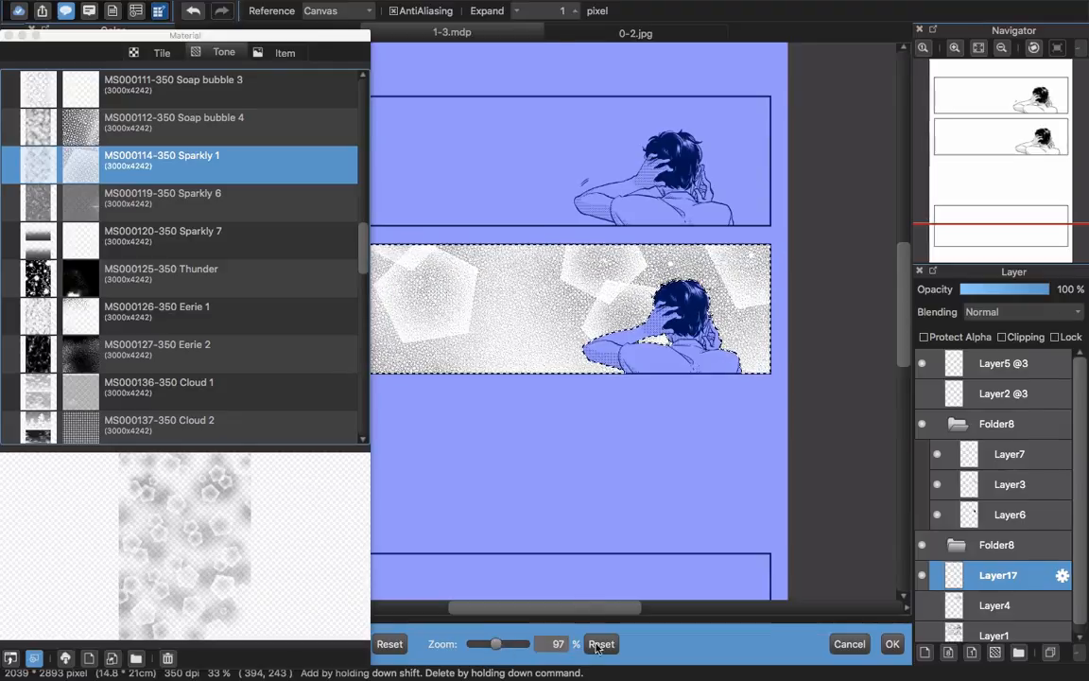
click(893, 648)
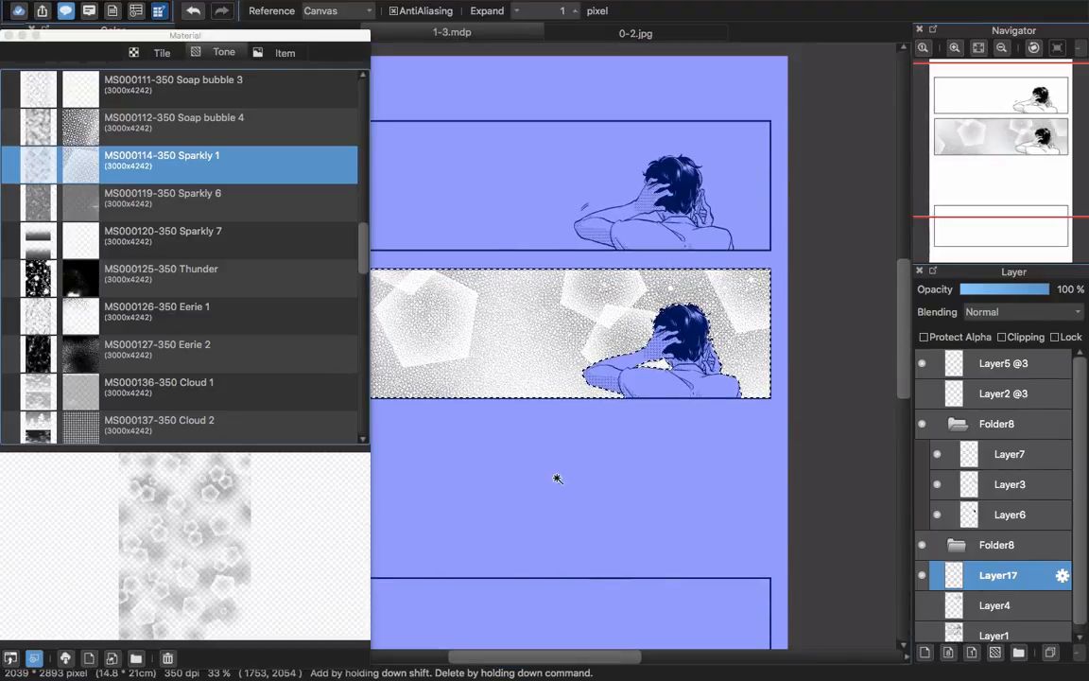
click(8, 35)
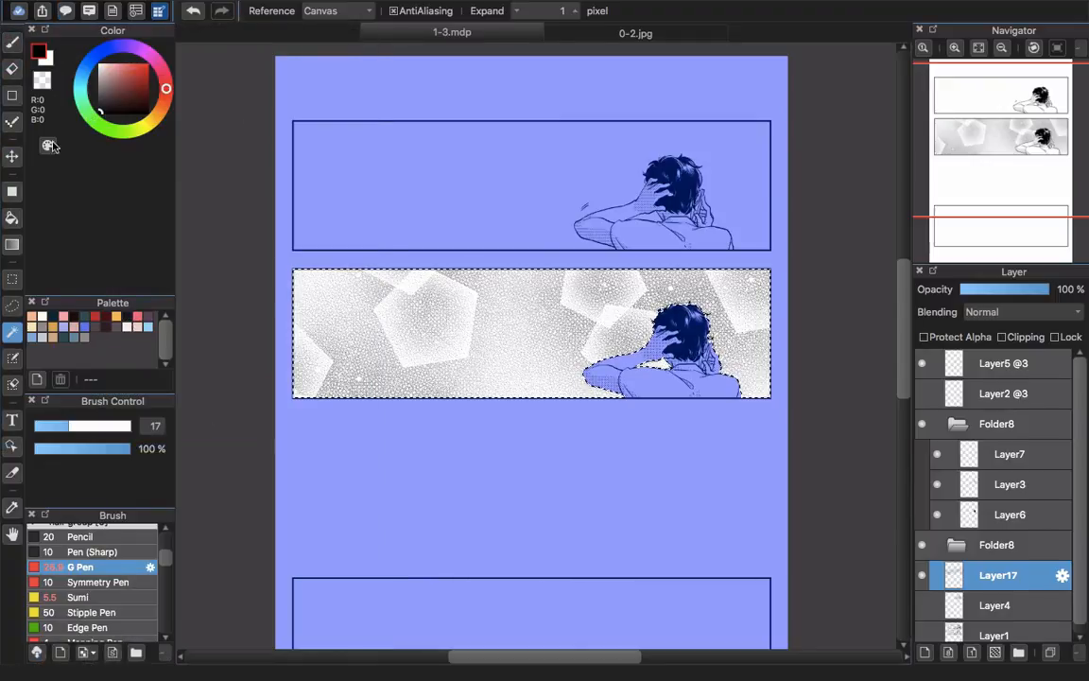
key(super+d)
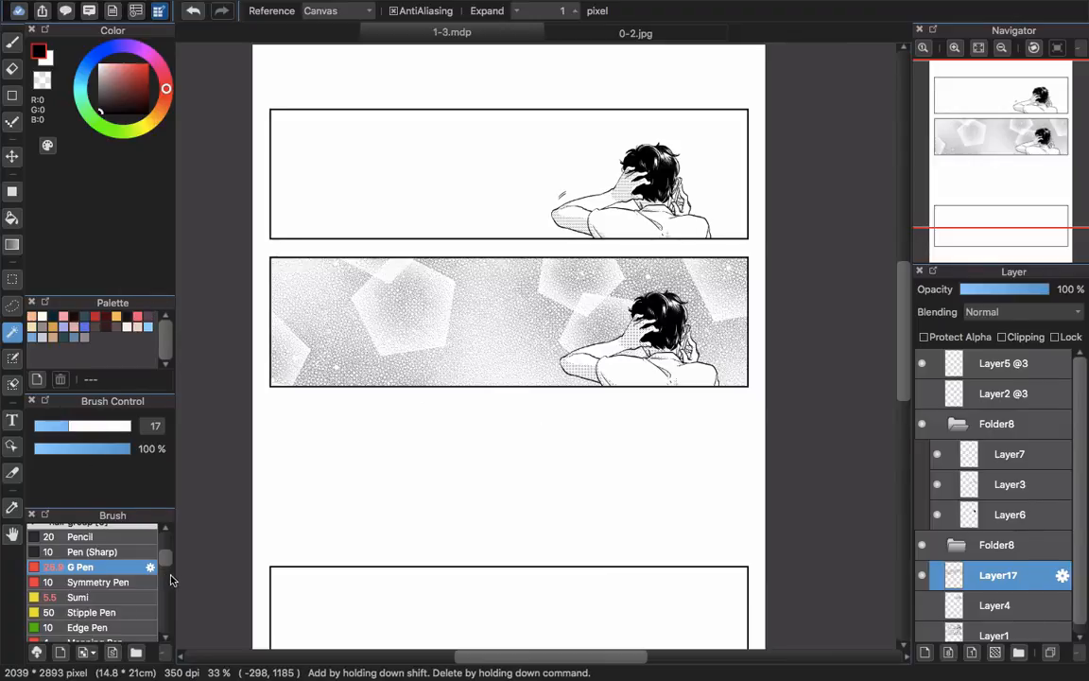
Fade the Sparkly tone around the figure and along the second panel's lower part using the Stipple Pen in transparent colour at size 425
click(115, 613)
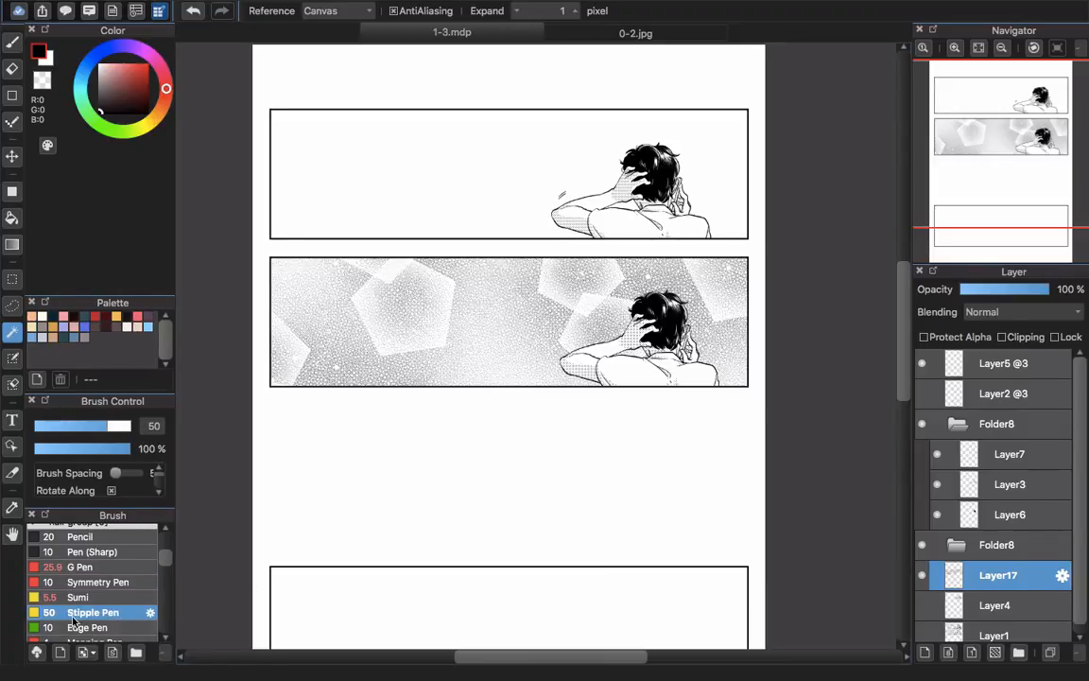
key(b)
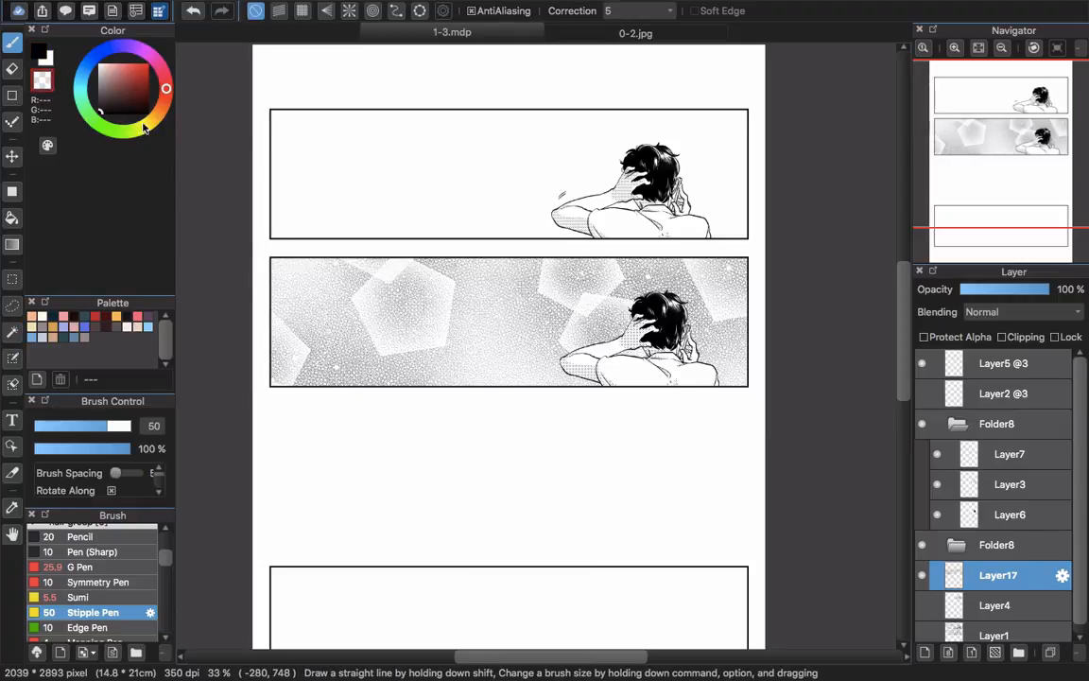
mouse_move(371, 477)
mouse_down()
mouse_move(581, 391)
mouse_move(558, 414)
mouse_move(571, 408)
mouse_move(650, 340)
mouse_up()
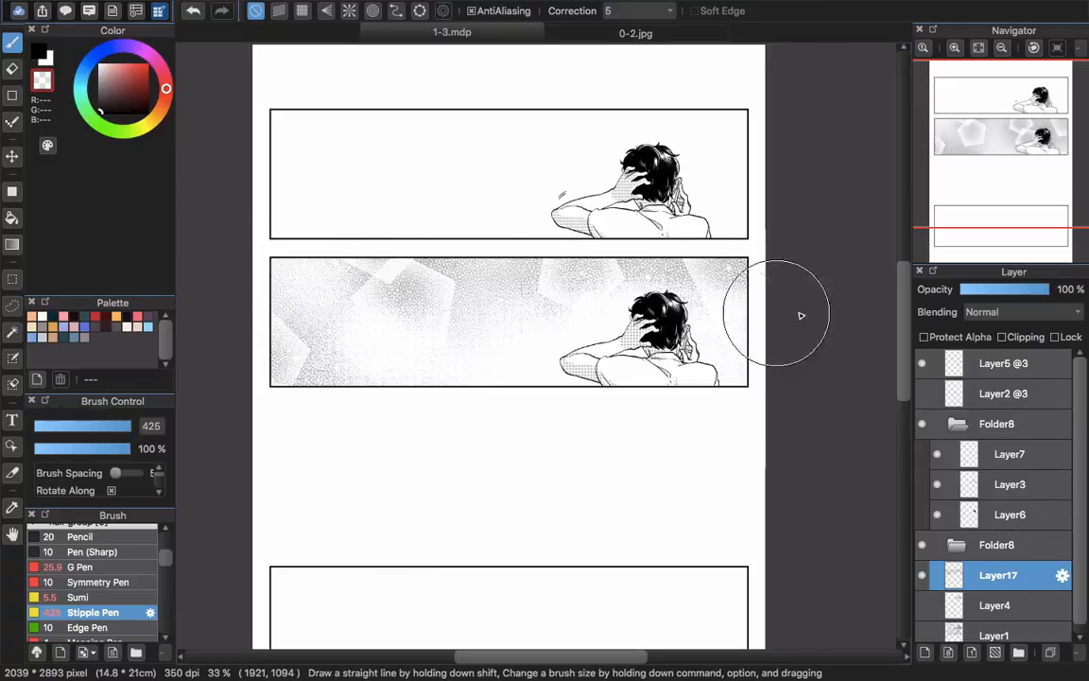
Copy the sky picture from 0-2.jpg and paste it into 1-3.mdp as a new layer above Layer17
scroll(761, 404, down, 2)
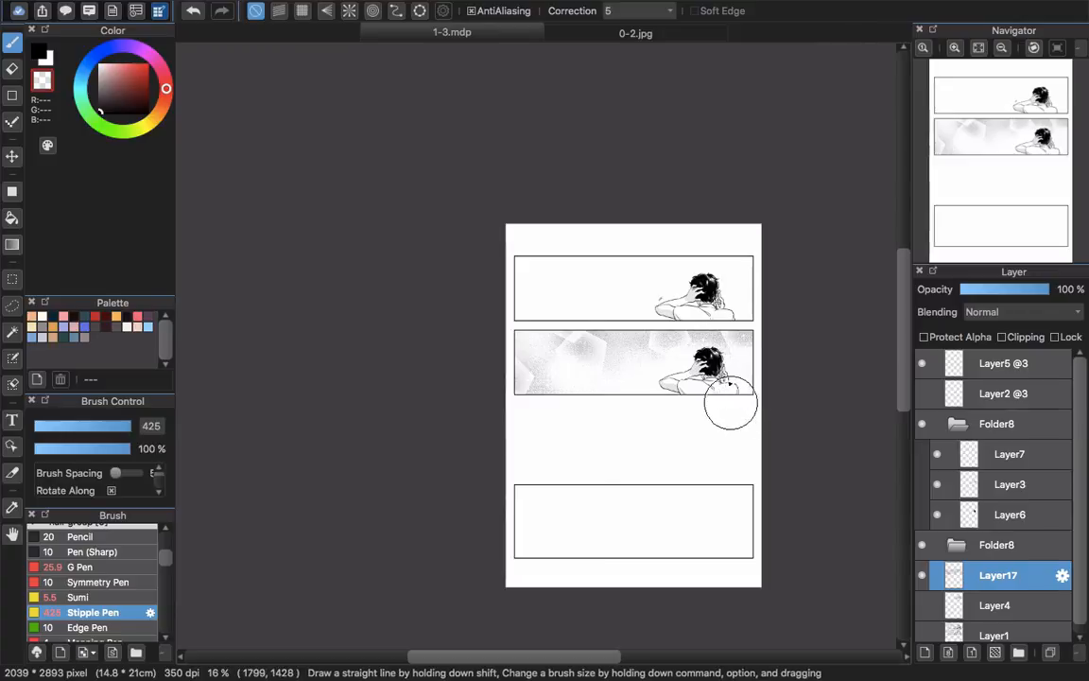
scroll(731, 405, up, 3)
drag(700, 540, 719, 282)
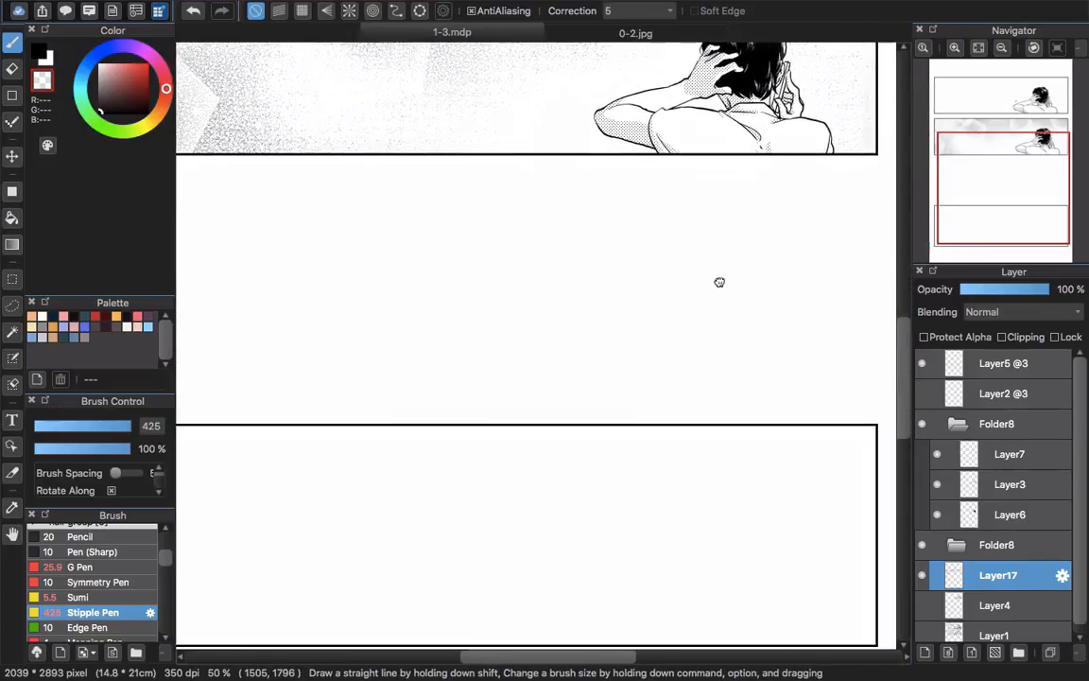
scroll(719, 282, down, 5)
scroll(730, 238, up, 2)
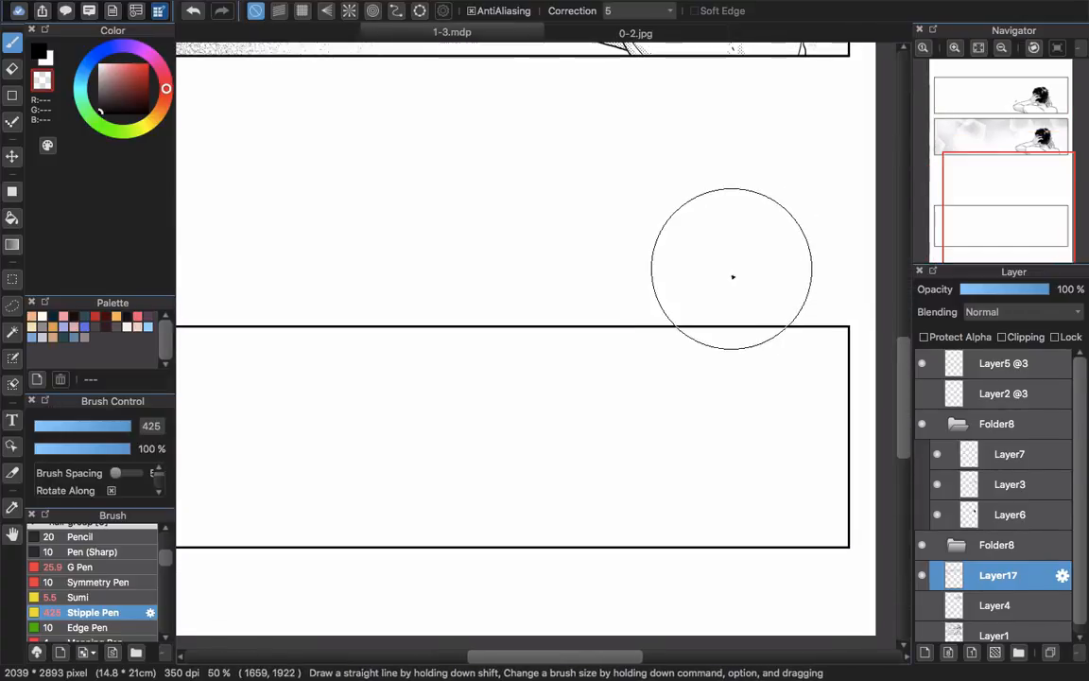
scroll(722, 287, down, 1)
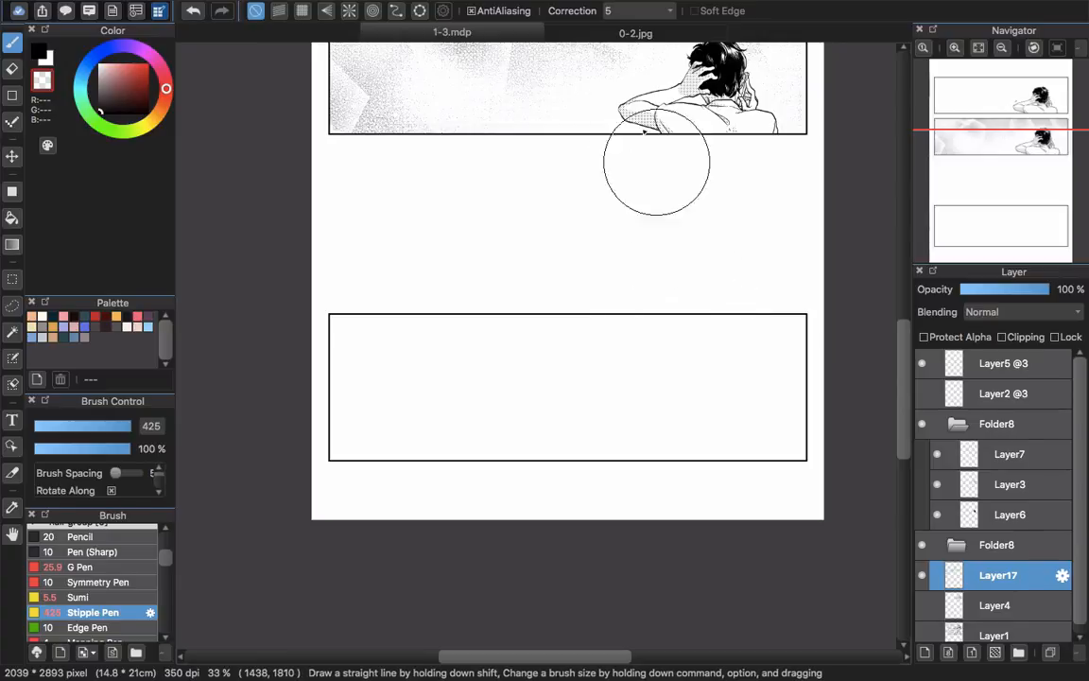
click(631, 35)
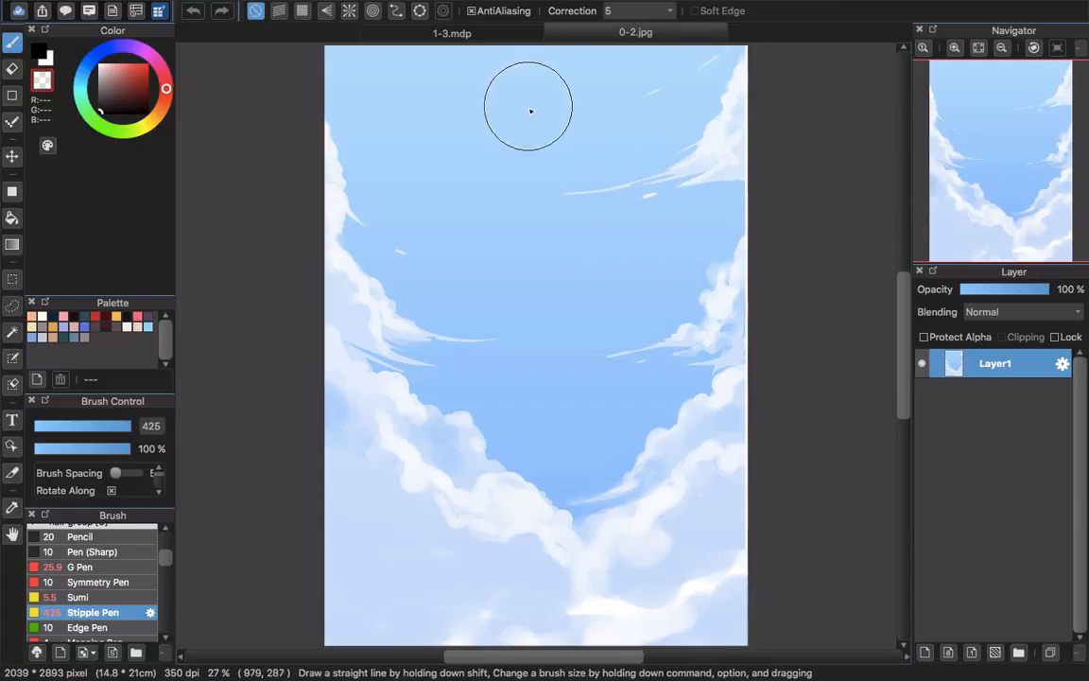
click(492, 34)
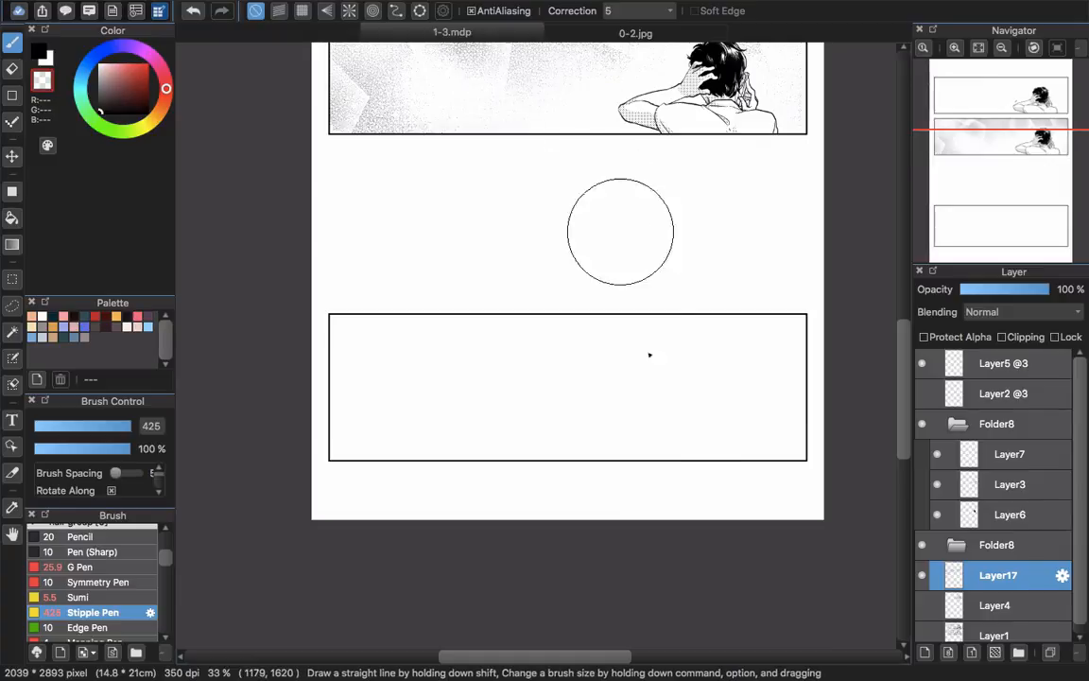
key(super+v)
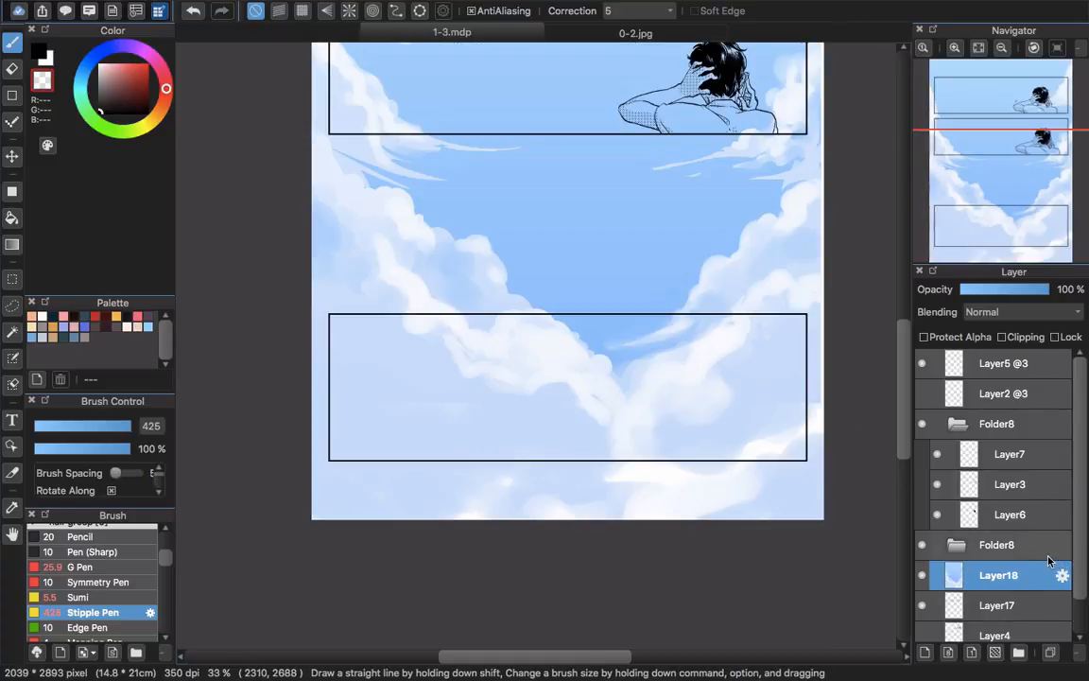
Hide the pasted sky layer and select the interior of the empty bottom panel with the Magic Wand
key(super+z)
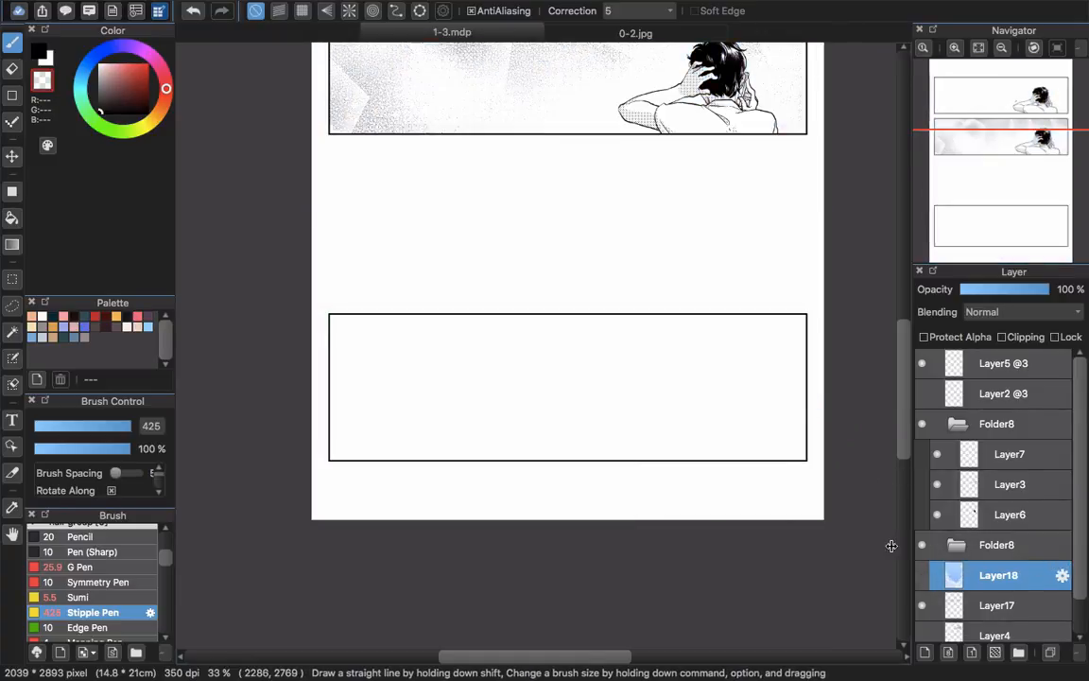
key(w)
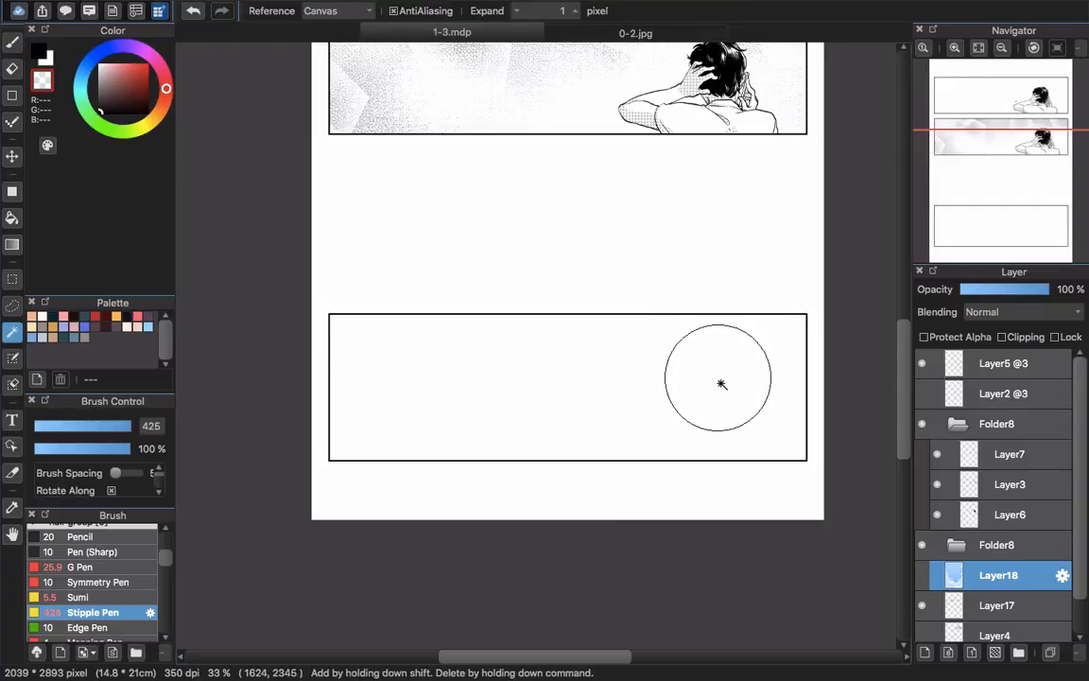
click(736, 434)
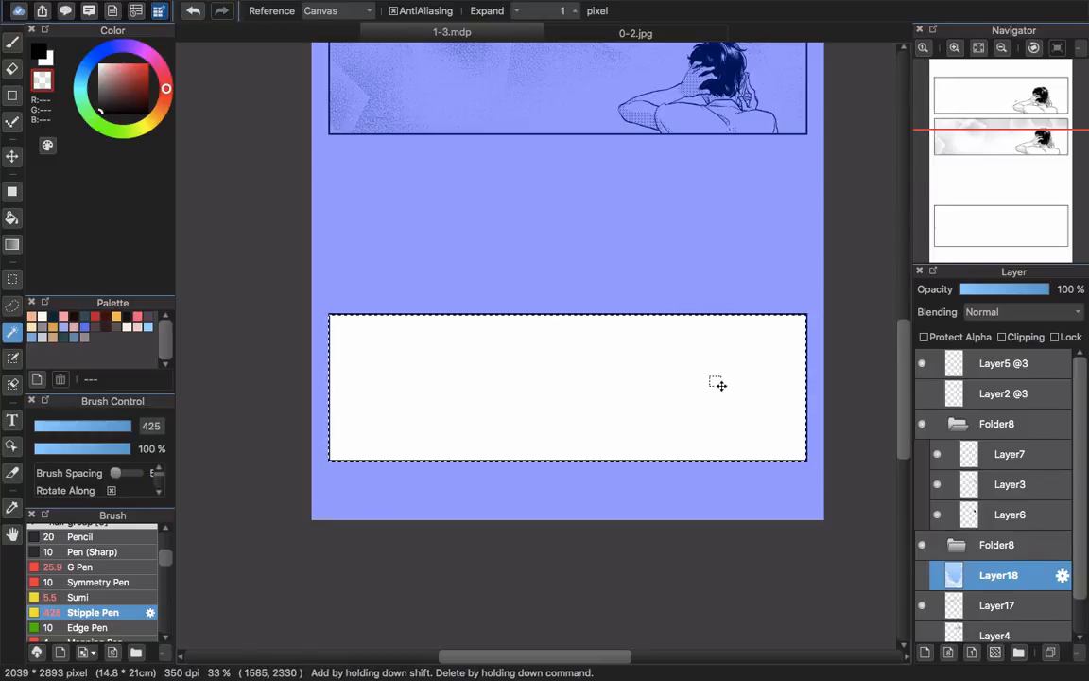
Invert the selection, show the sky layer again and delete the sky outside the bottom panel, leaving nothing selected
click(274, 8)
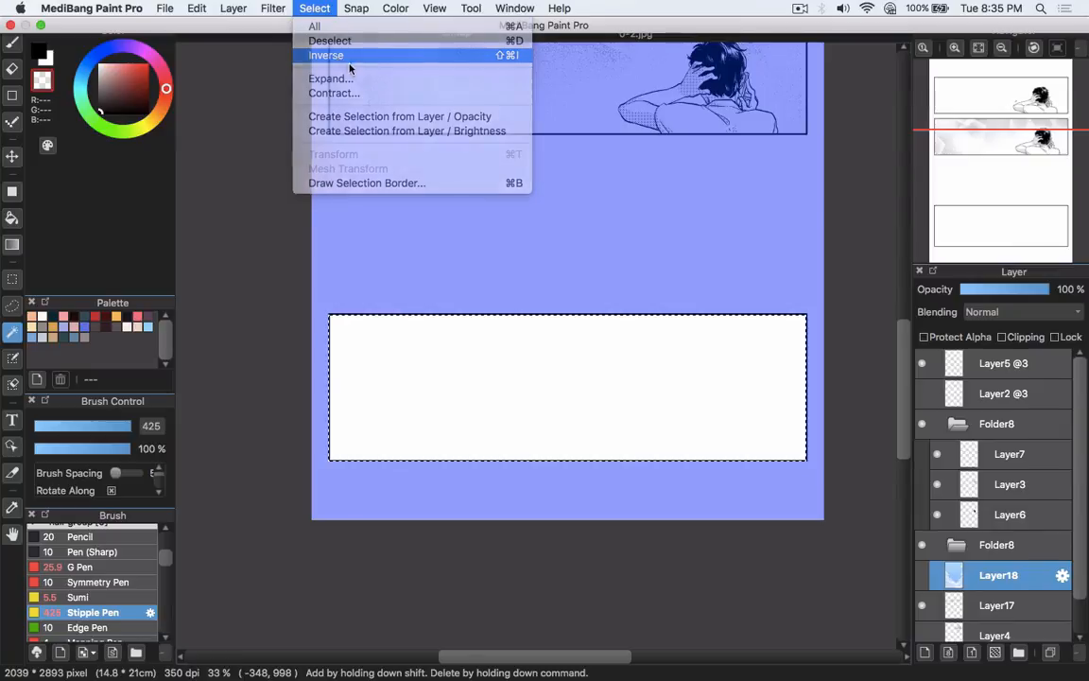
click(338, 59)
click(923, 577)
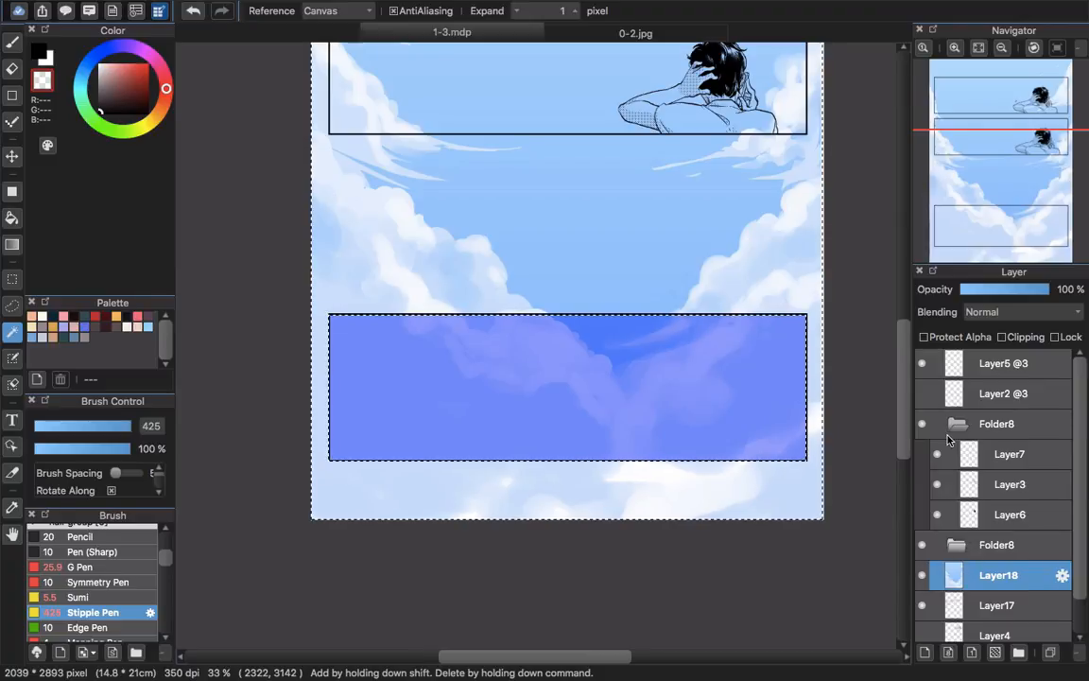
key(super+z)
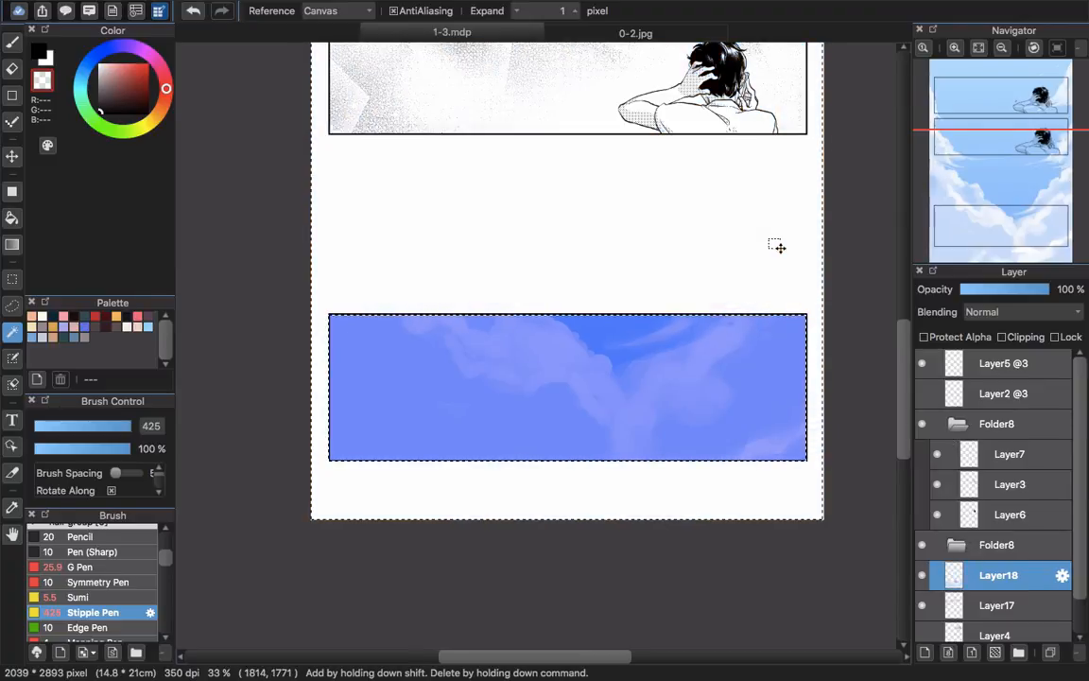
key(super+z)
drag(637, 313, 660, 365)
scroll(659, 365, down, 3)
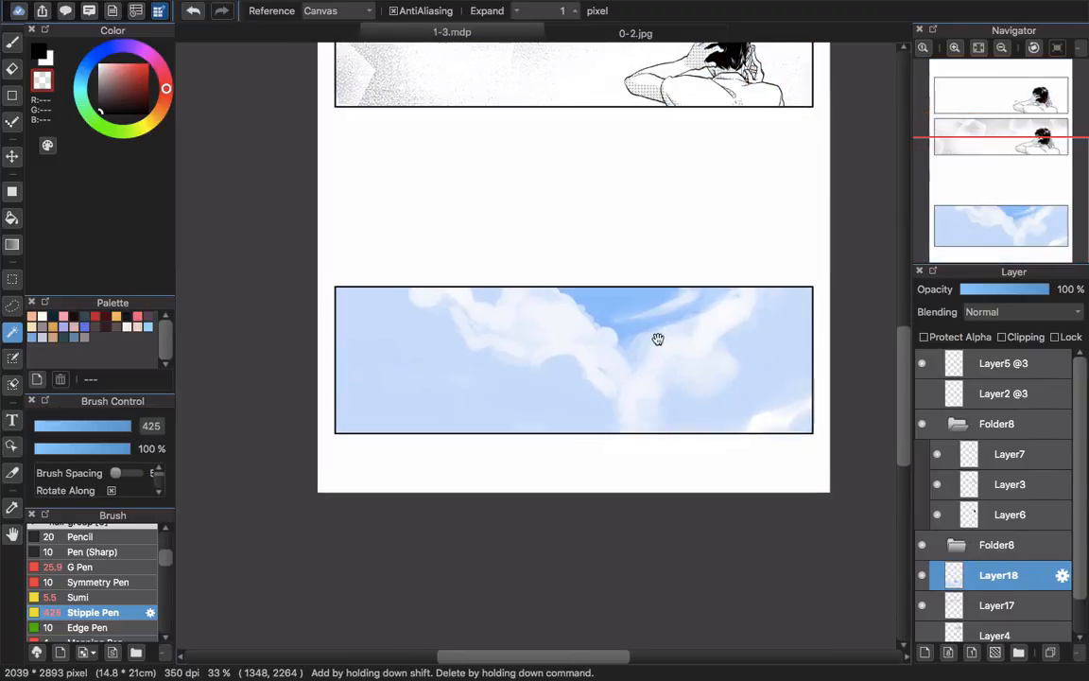
key(v)
scroll(635, 301, down, 3)
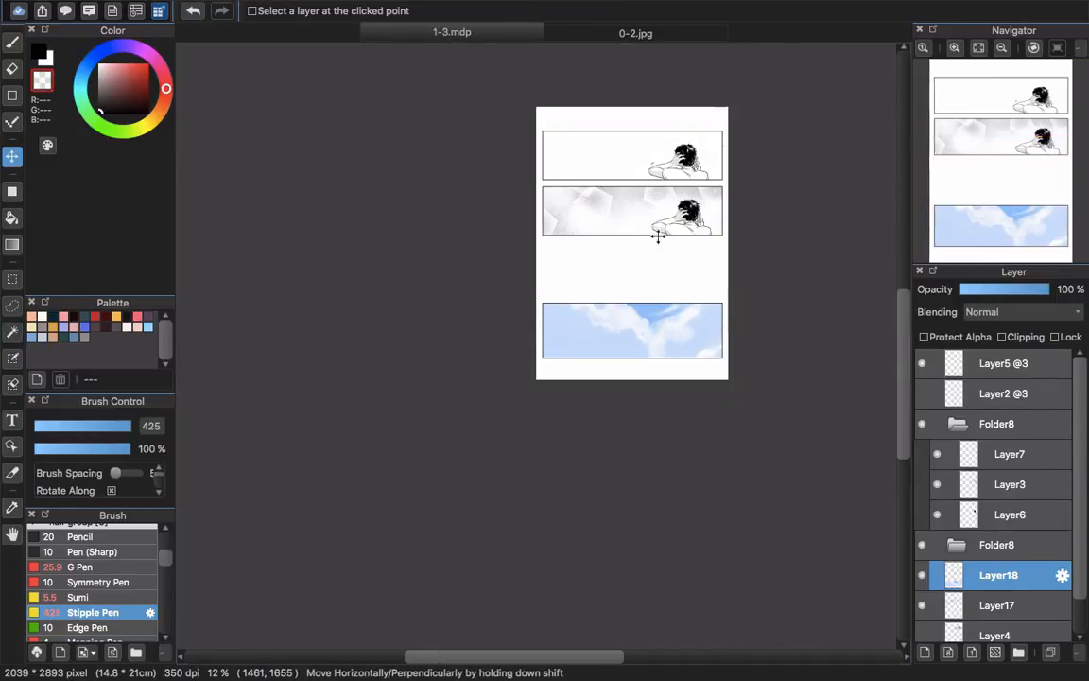
scroll(659, 307, up, 3)
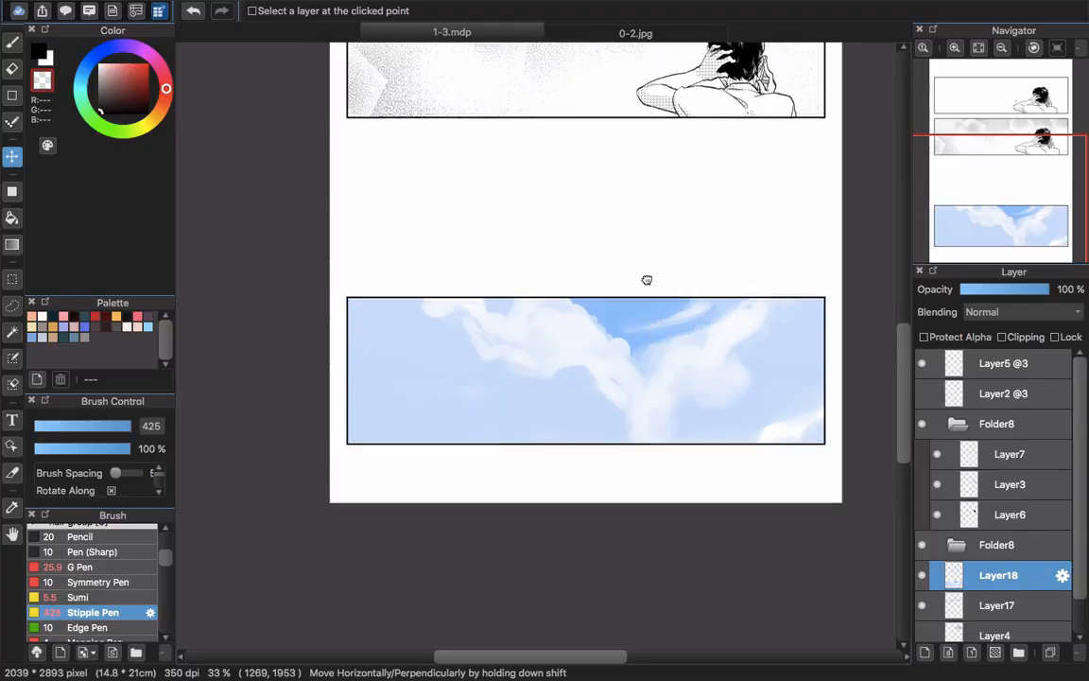
scroll(649, 284, up, 3)
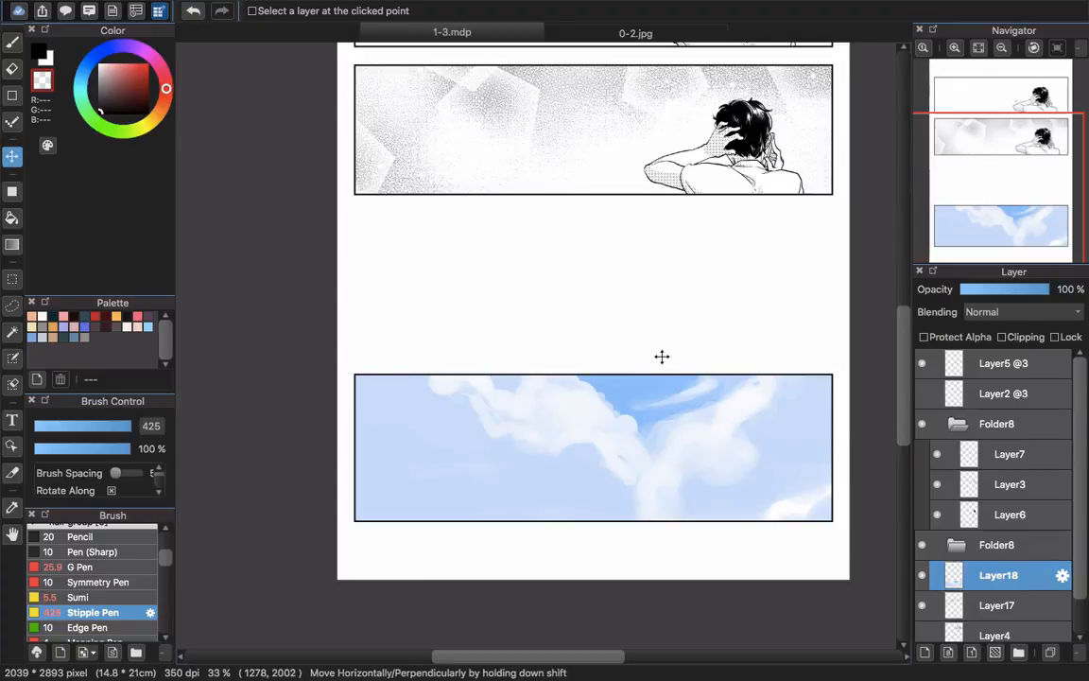
scroll(662, 356, down, 2)
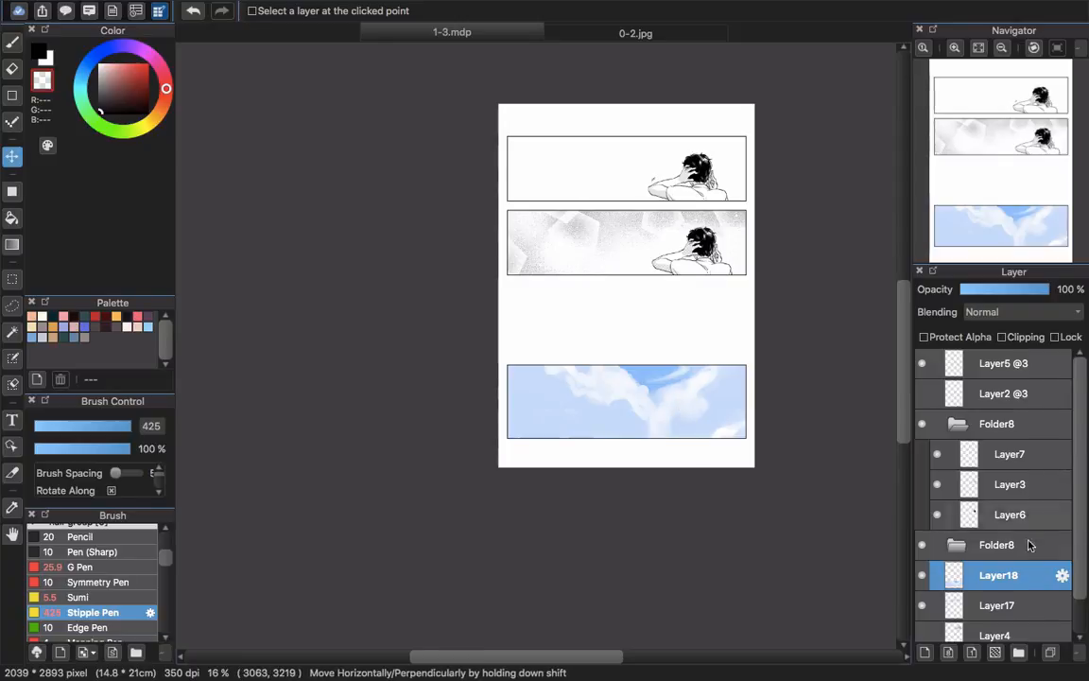
click(1062, 576)
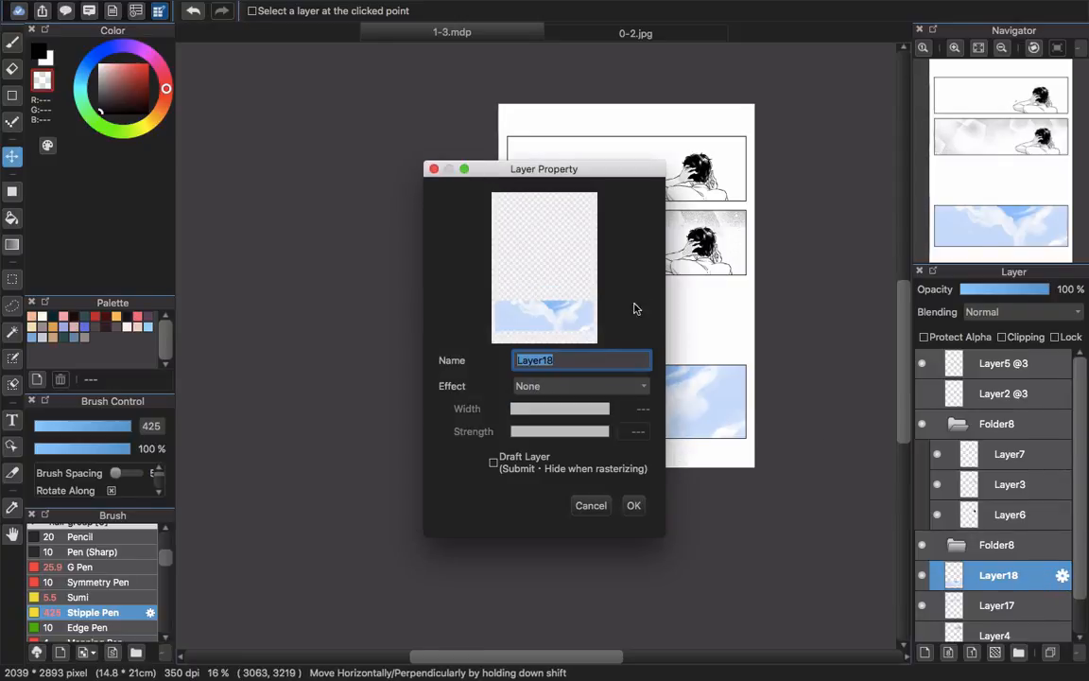
click(597, 511)
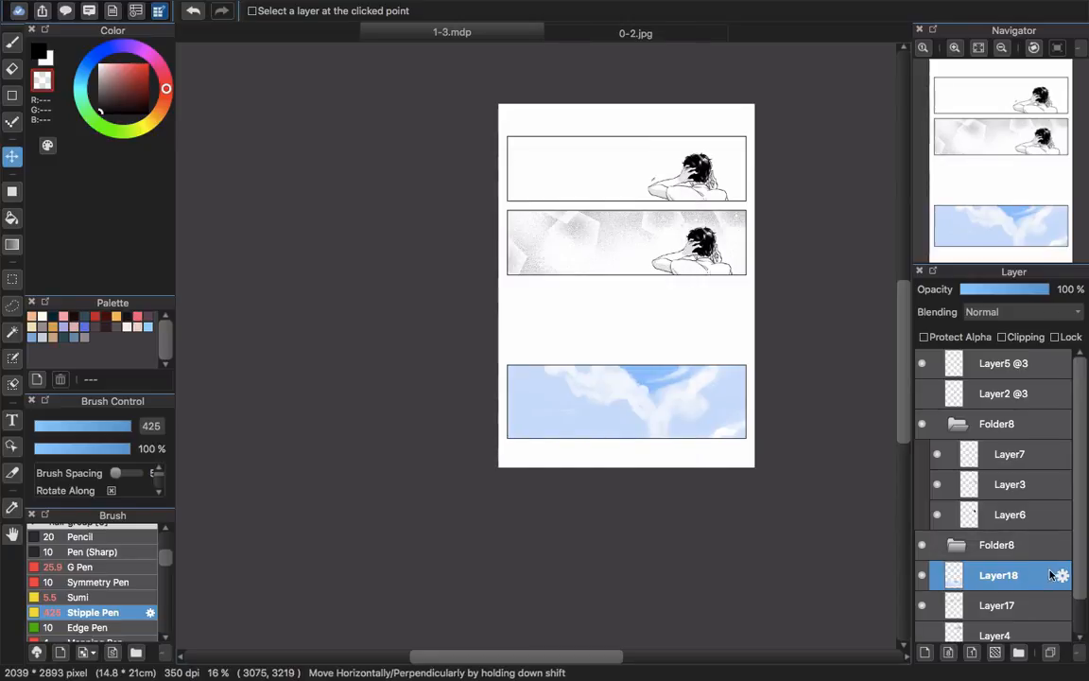
double_click(1012, 571)
click(639, 387)
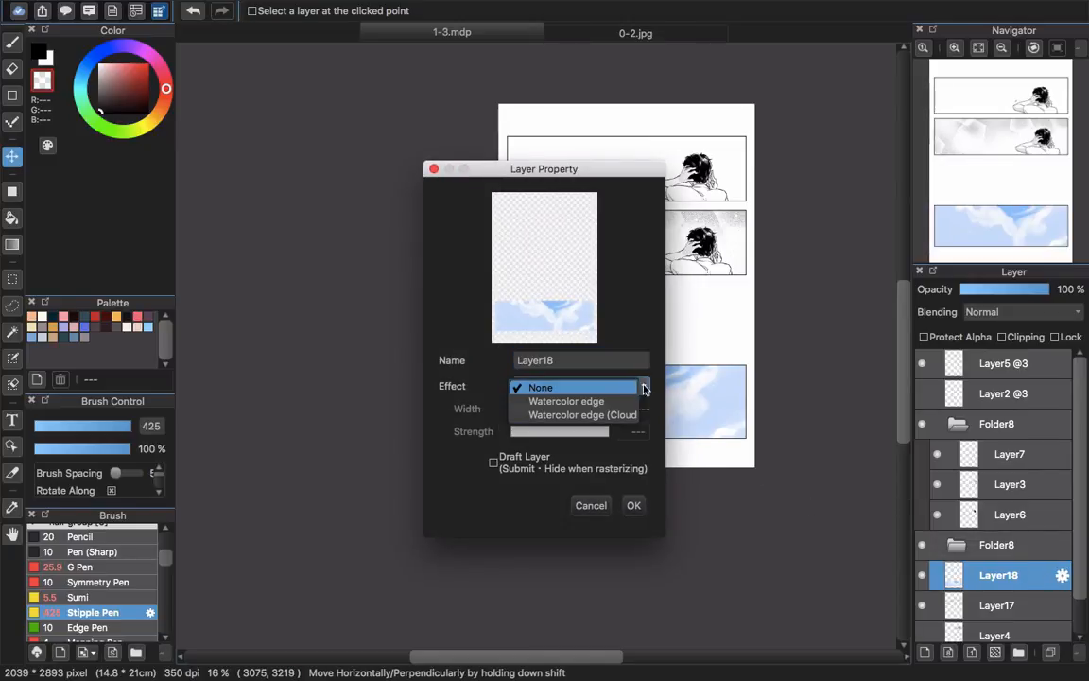
click(659, 404)
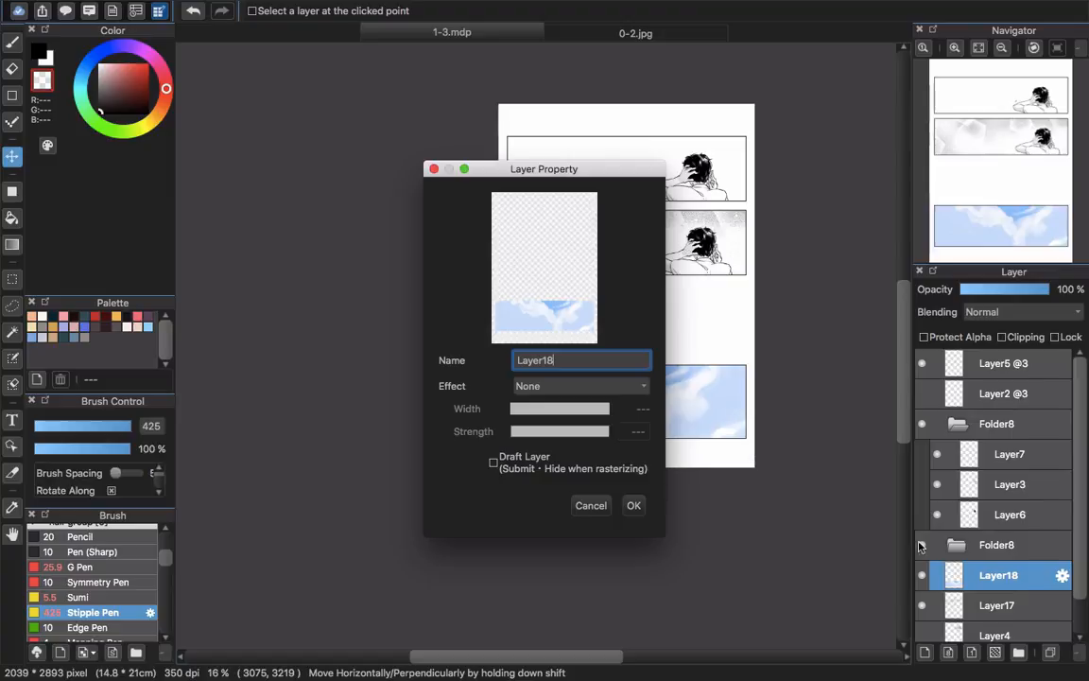
click(434, 170)
Convert the bottom panel's sky layer, Layer18, to an 8 bit layer
scroll(1022, 566, down, 1)
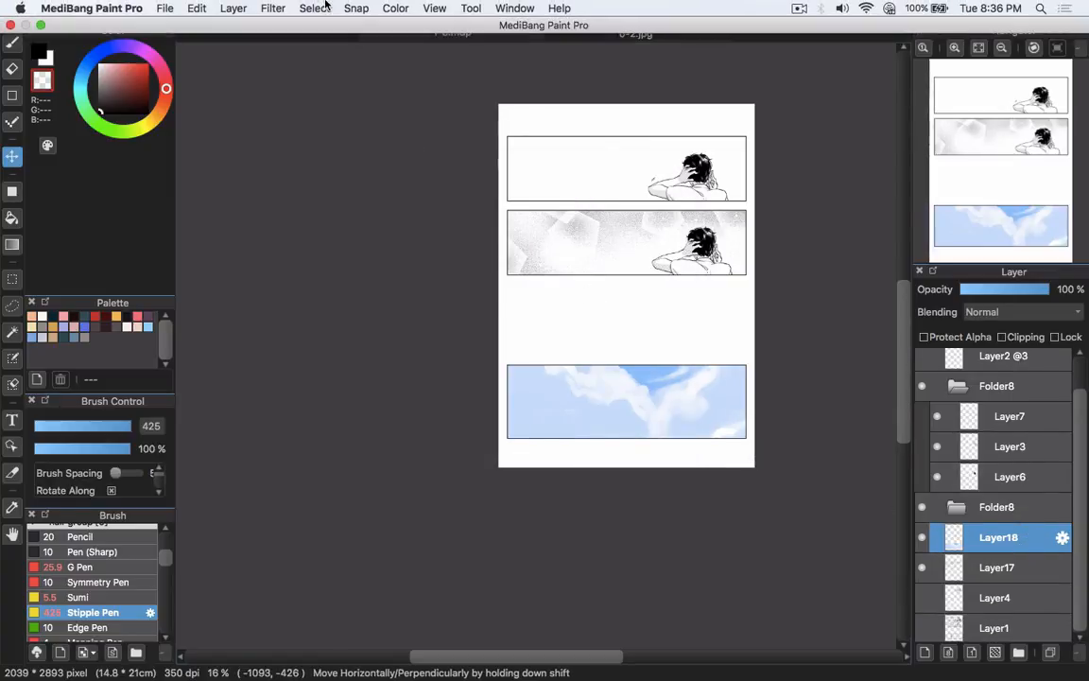
click(301, 7)
mouse_move(229, 6)
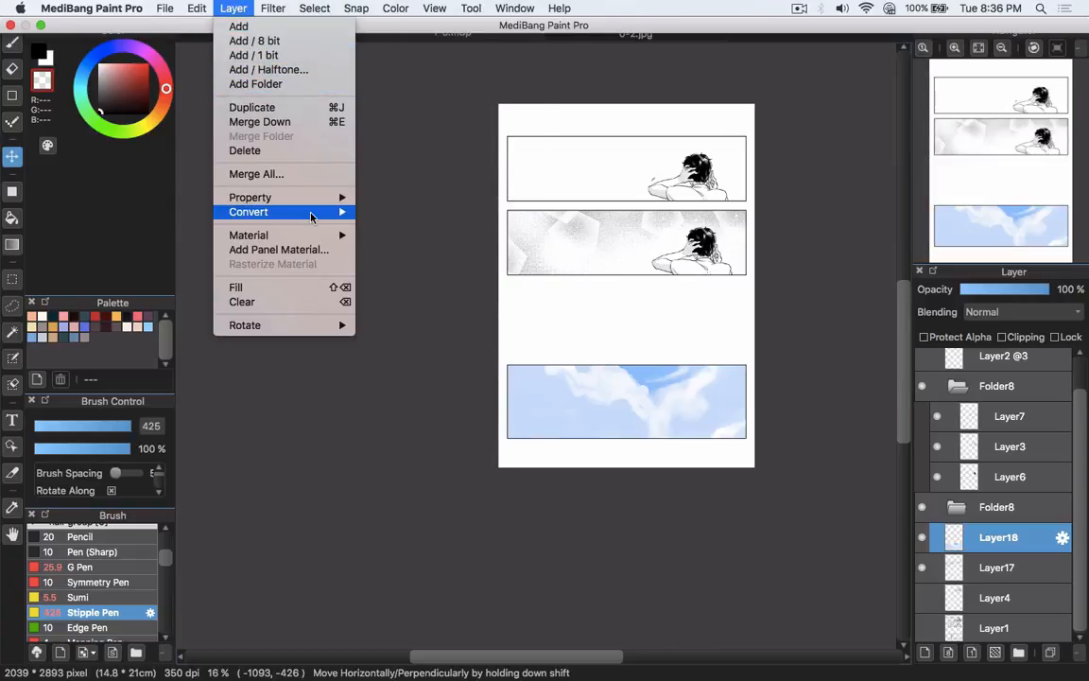
mouse_move(312, 217)
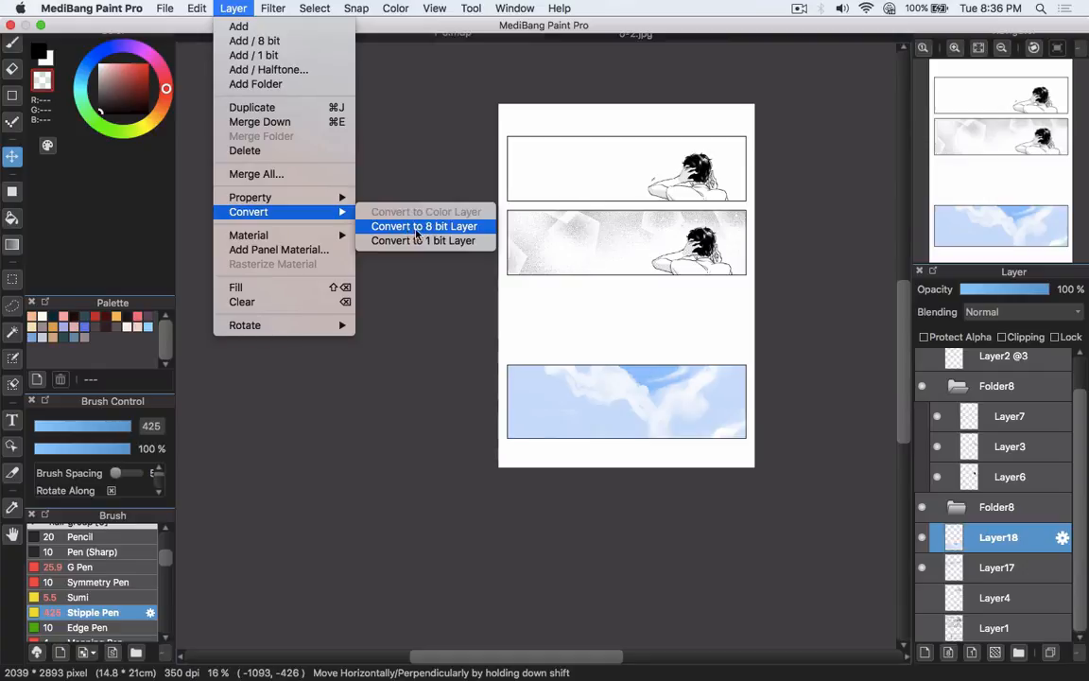
click(464, 232)
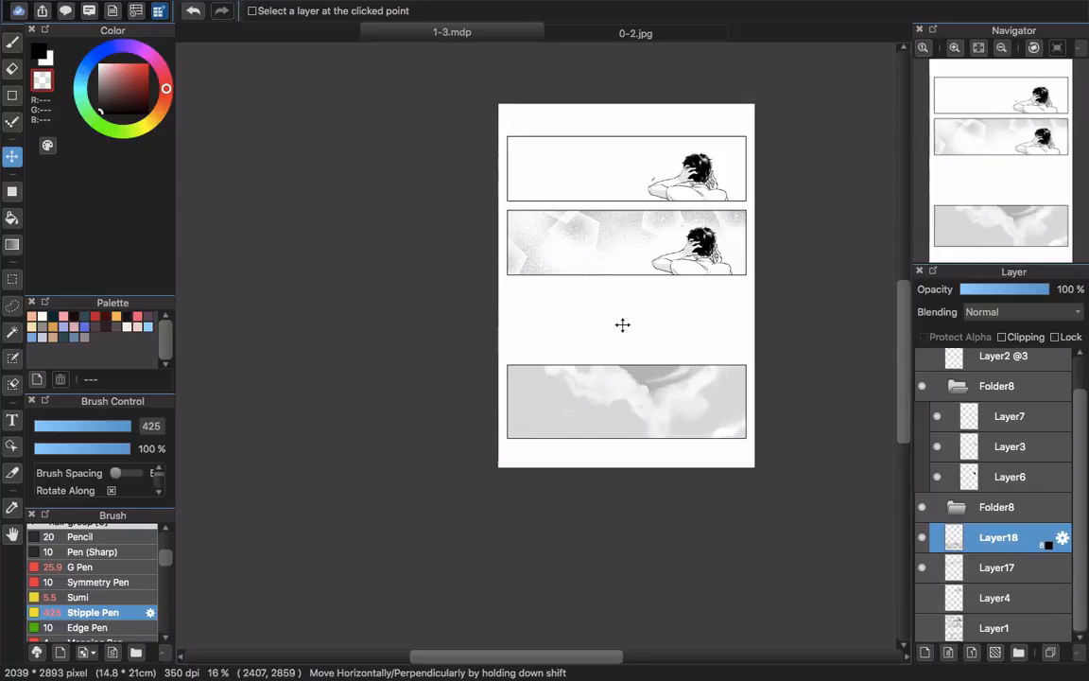
Try to convert the sky layer, Layer18, to a 1 bit layer and undo the conversion
click(233, 8)
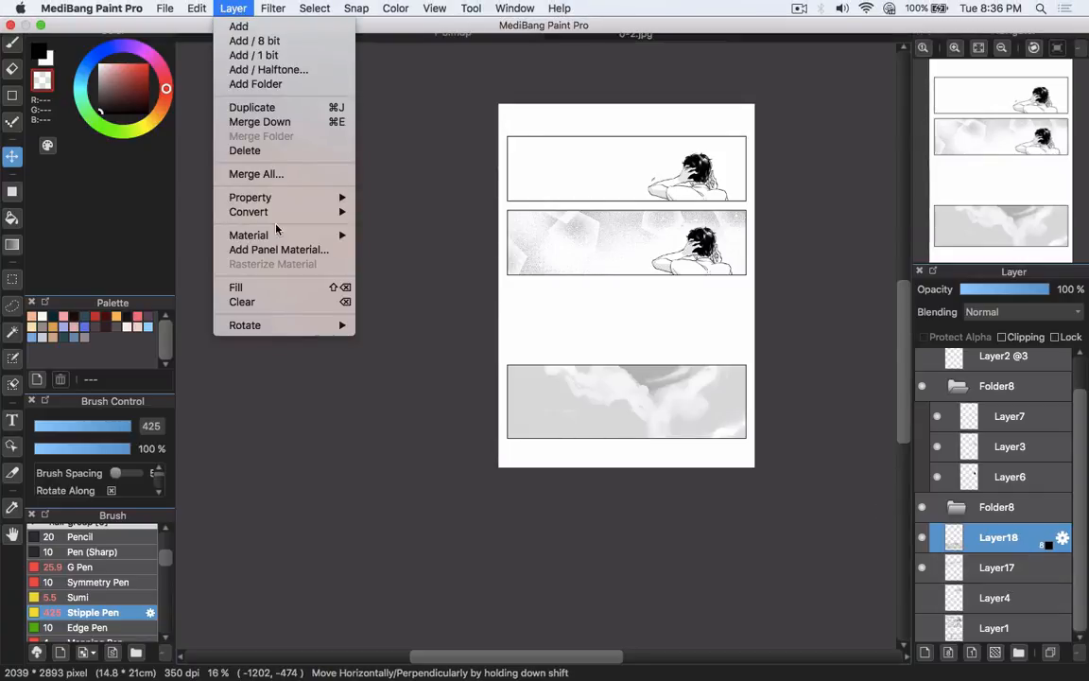
click(423, 241)
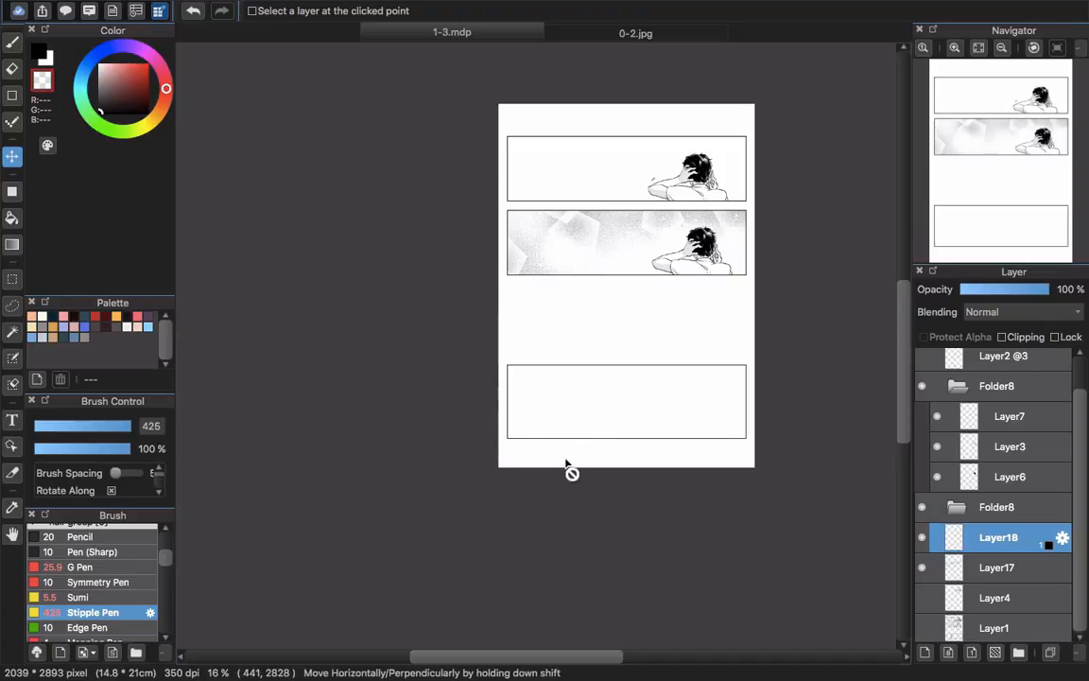
key(ctrl+z)
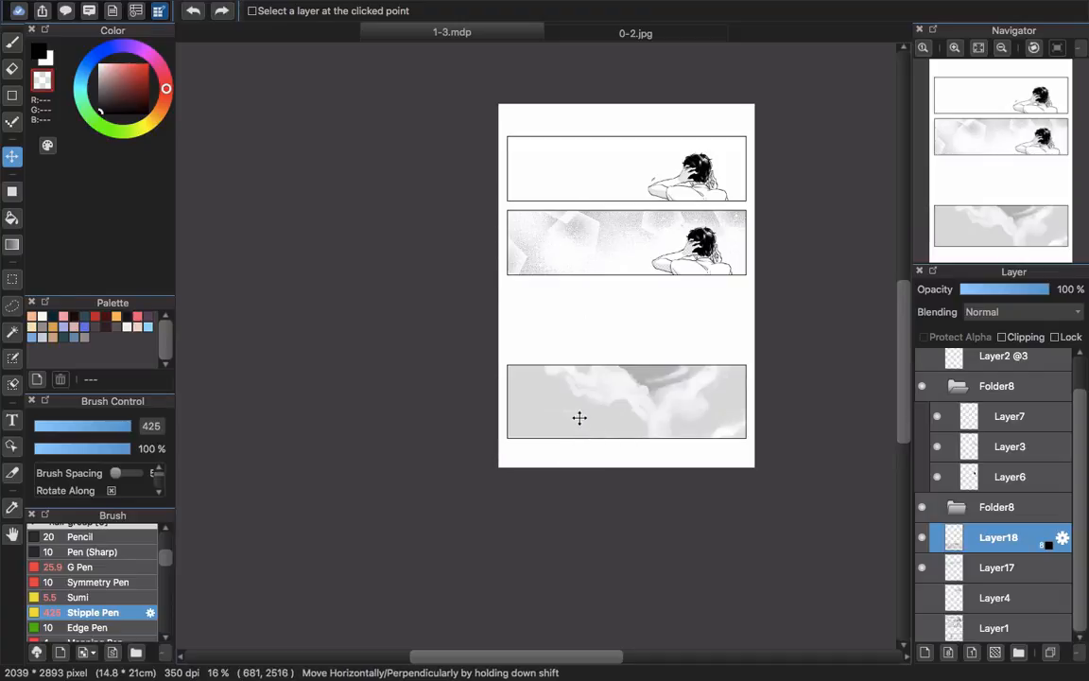
Examine the grayscale sky in the bottom panel up close and compare it with the original picture in 0-2.jpg
scroll(651, 395, up, 3)
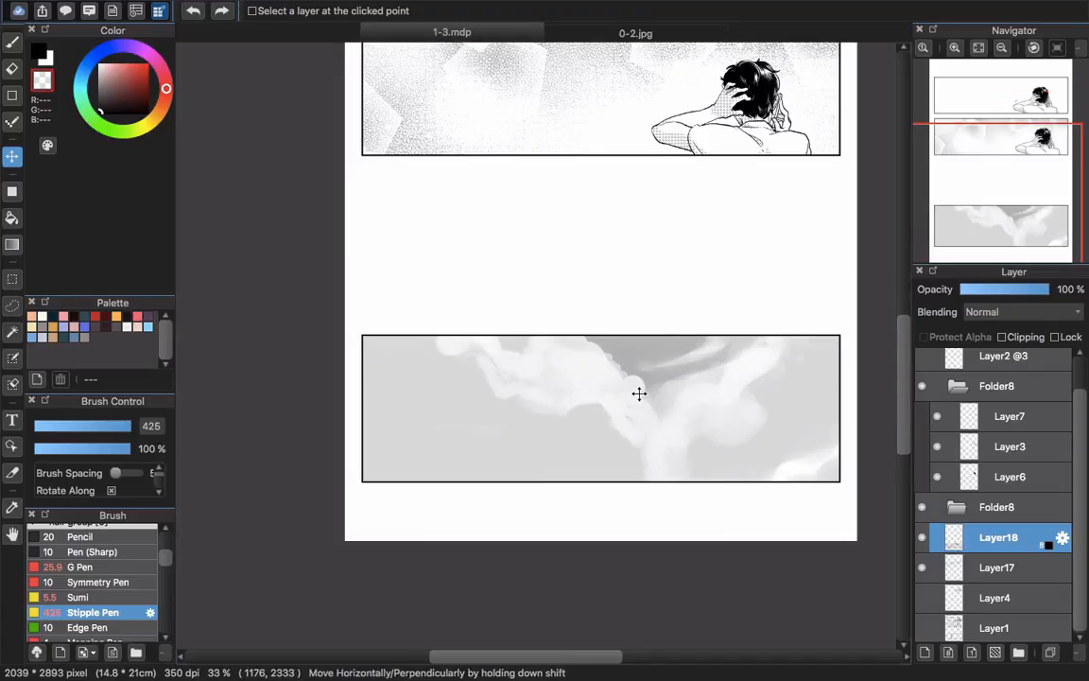
scroll(639, 395, up, 3)
scroll(643, 394, down, 3)
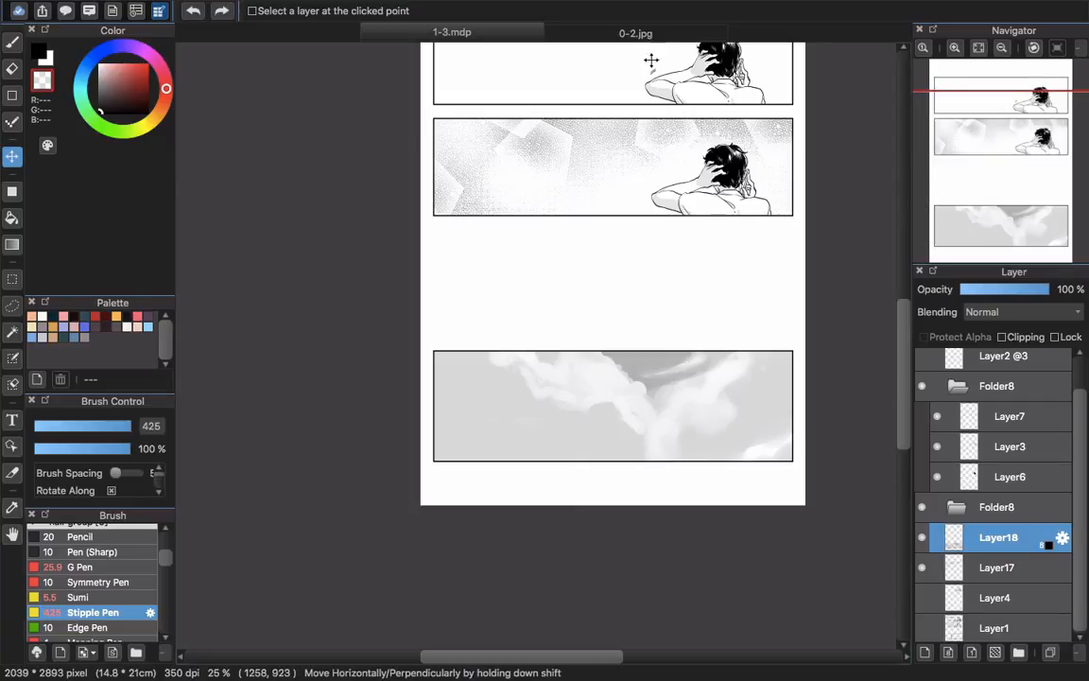
click(635, 33)
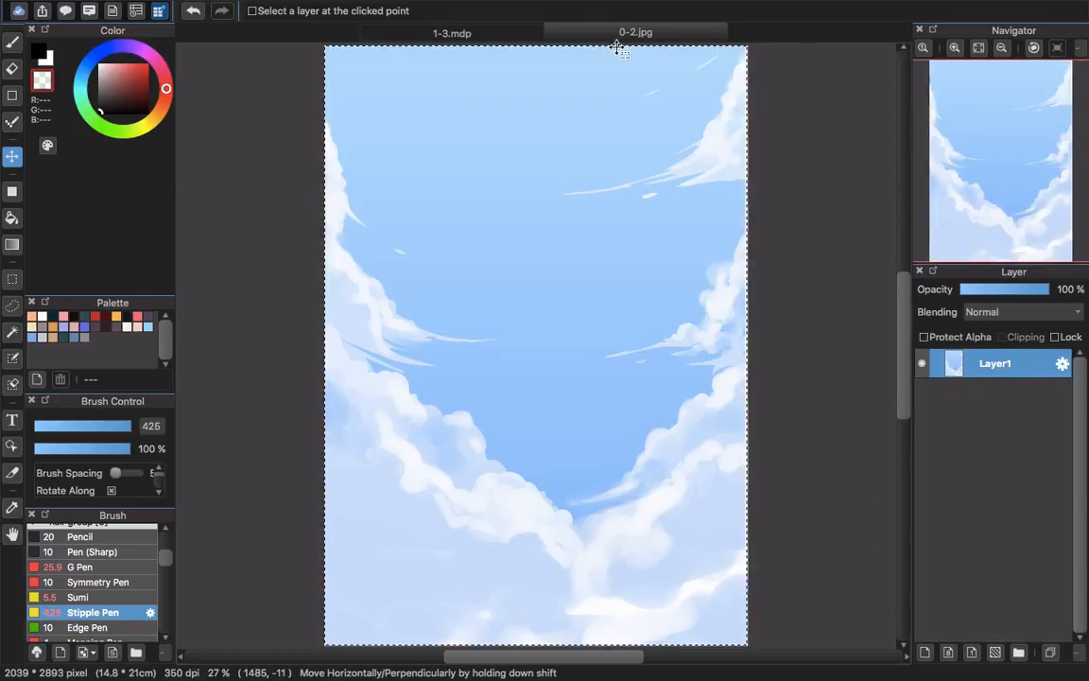
click(484, 34)
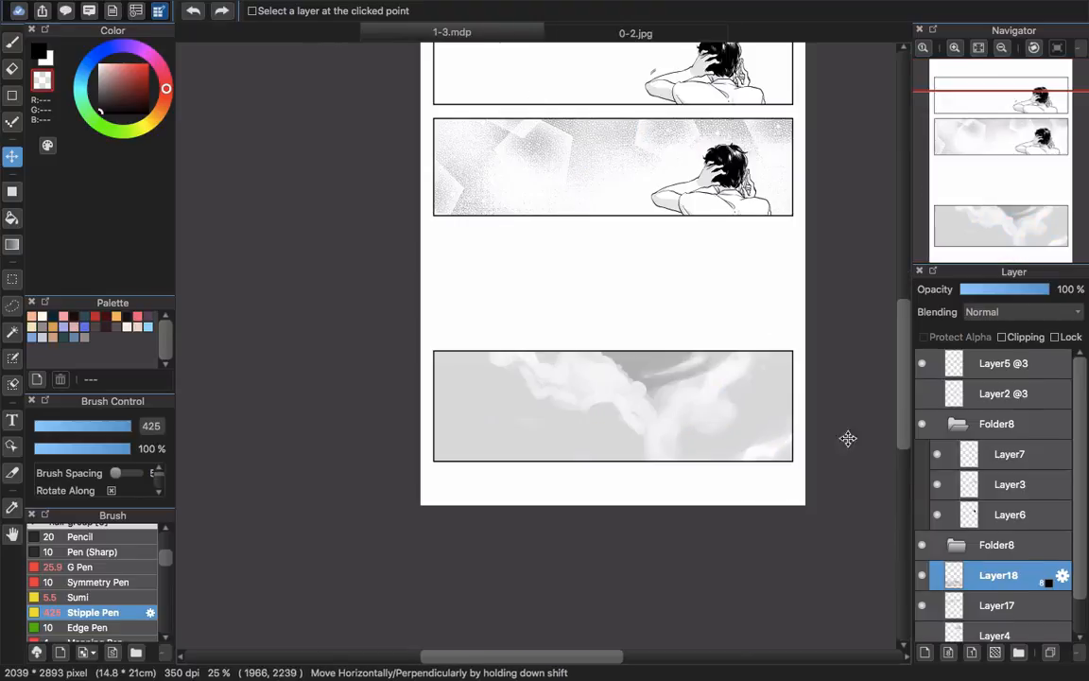
Hide Layer18, select the interior of the bottom panel with the Magic Wand and make Layer17 the active layer
click(924, 579)
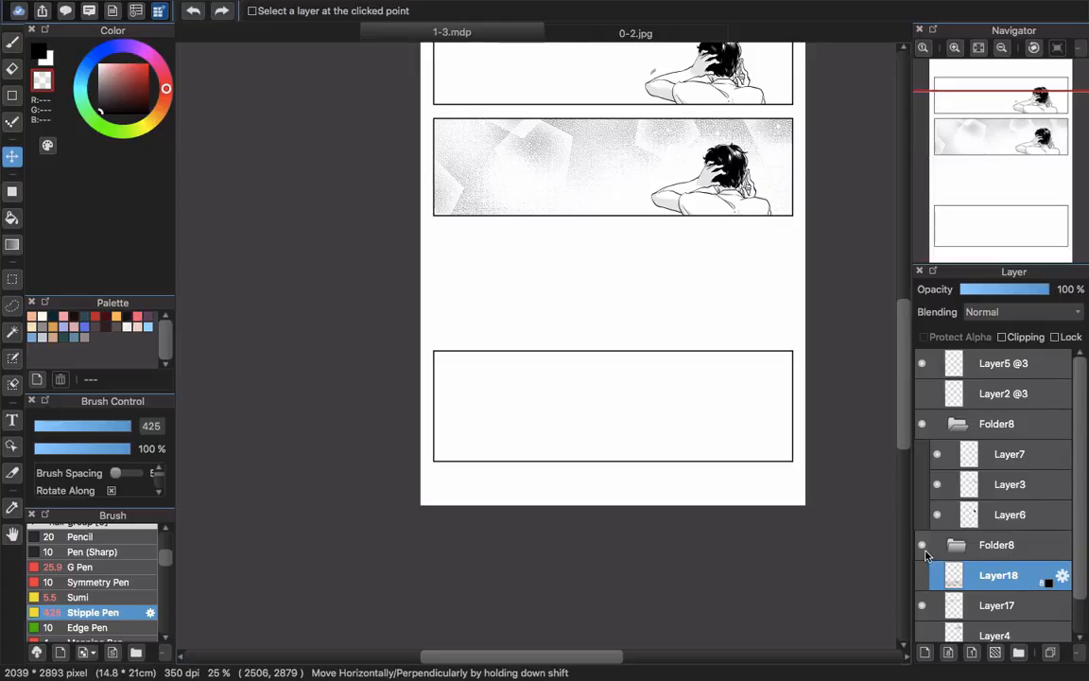
key(w)
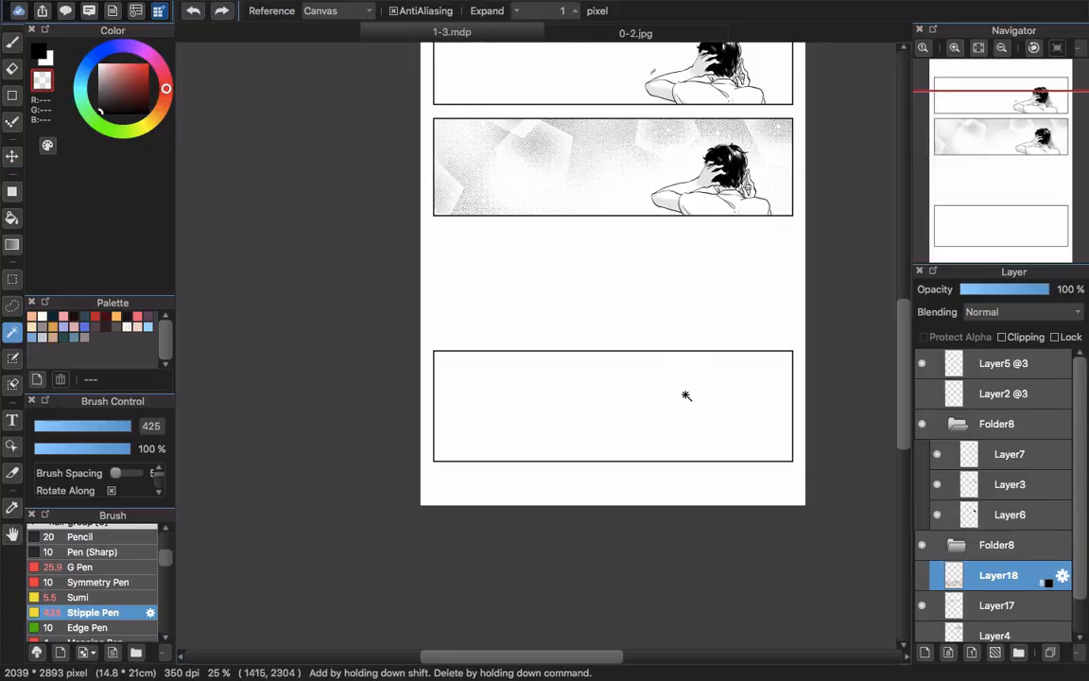
click(723, 427)
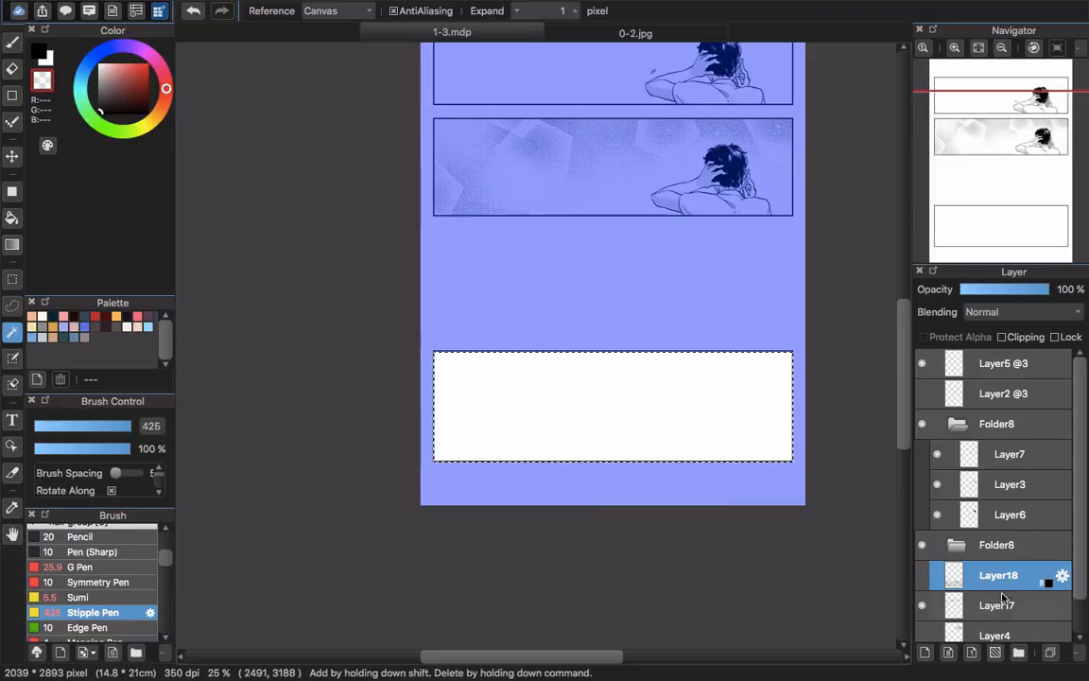
click(993, 605)
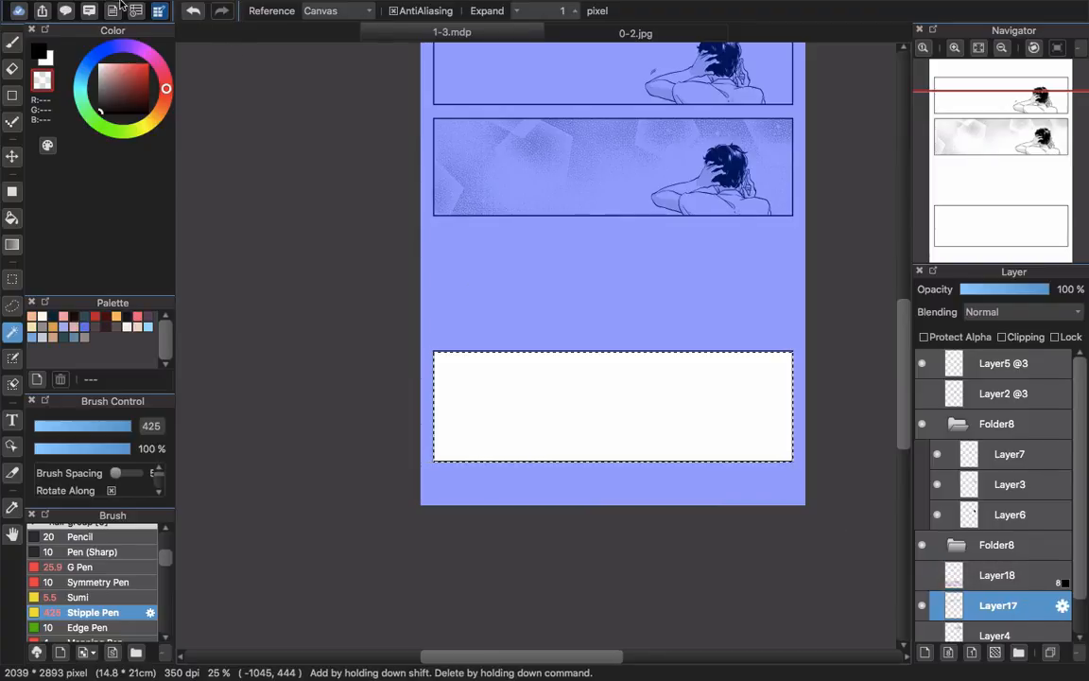
Place the MS000137-350 Cloud 2 tone in the selected bottom panel on Layer17, shift its pattern to show the clouds and scale it to 94%
mouse_move(147, 24)
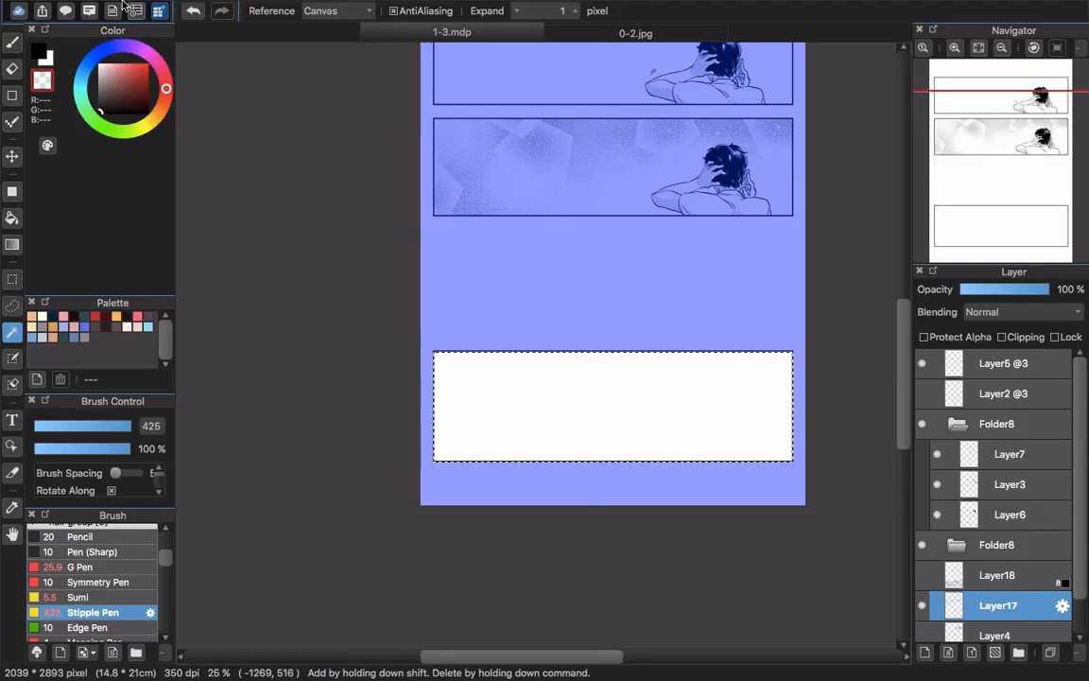
click(66, 11)
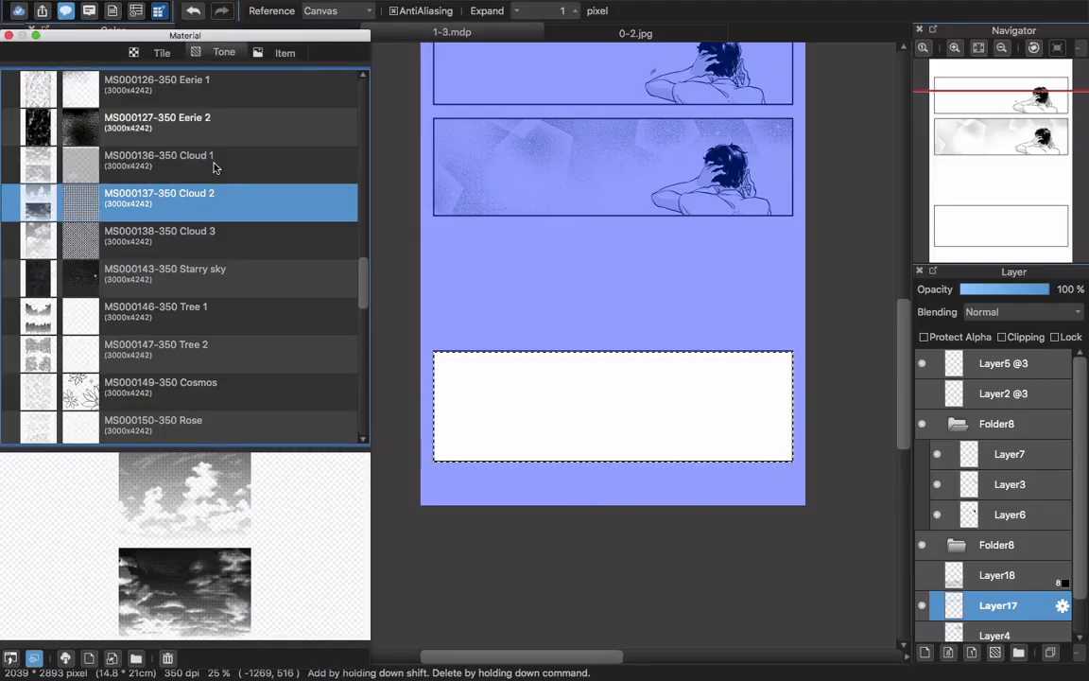
drag(364, 300, 366, 286)
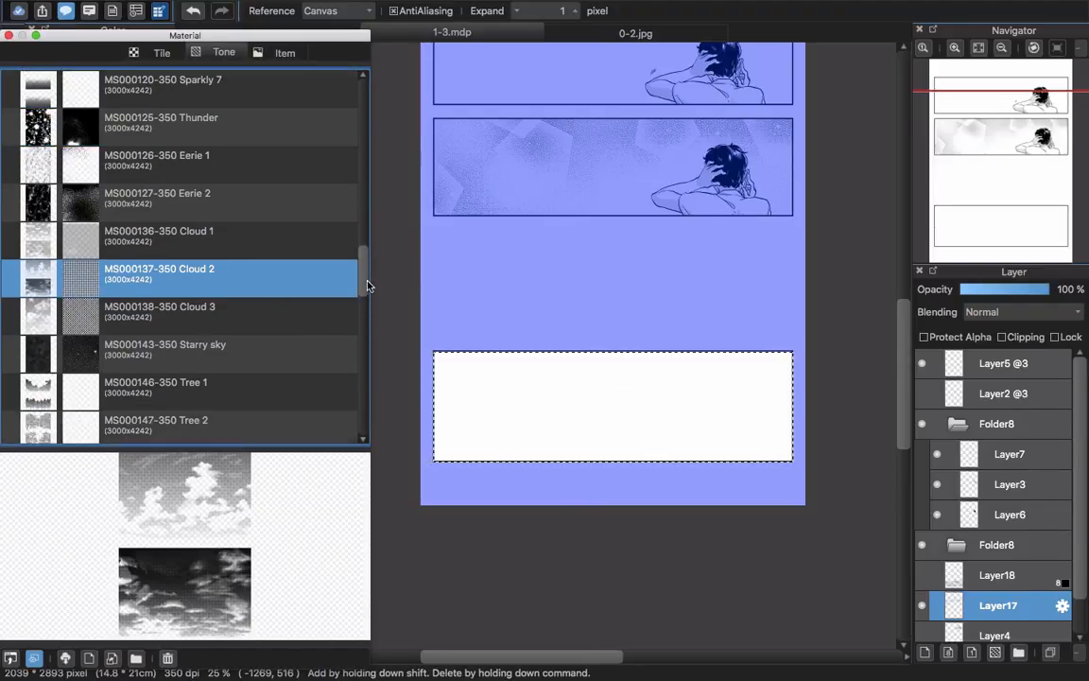
click(214, 241)
click(232, 284)
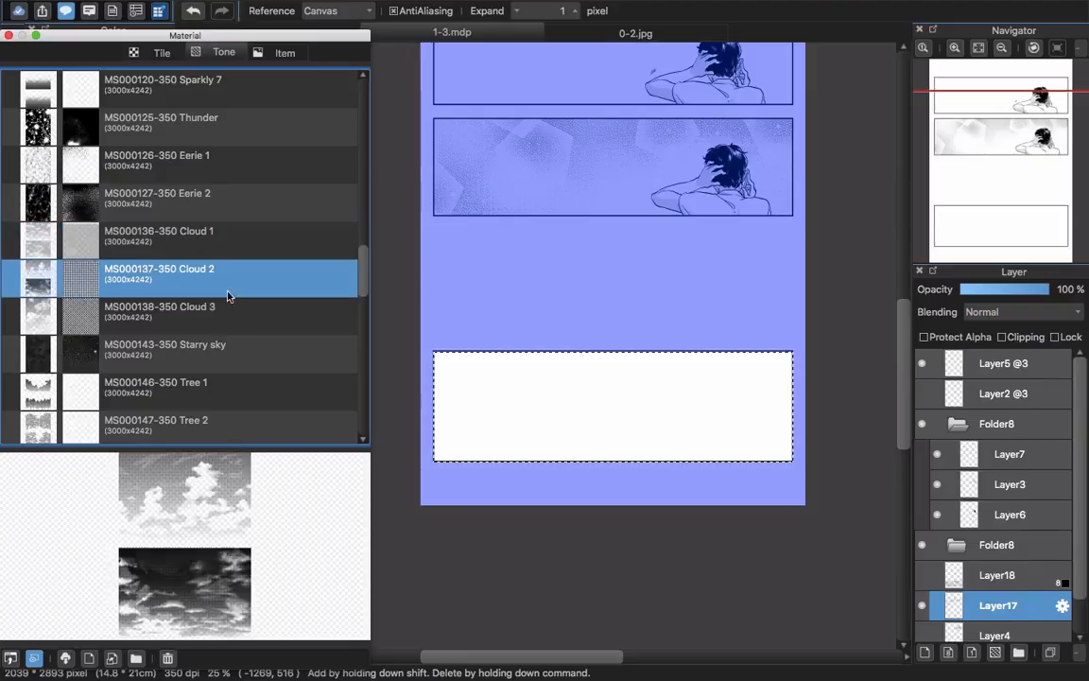
drag(221, 284, 631, 461)
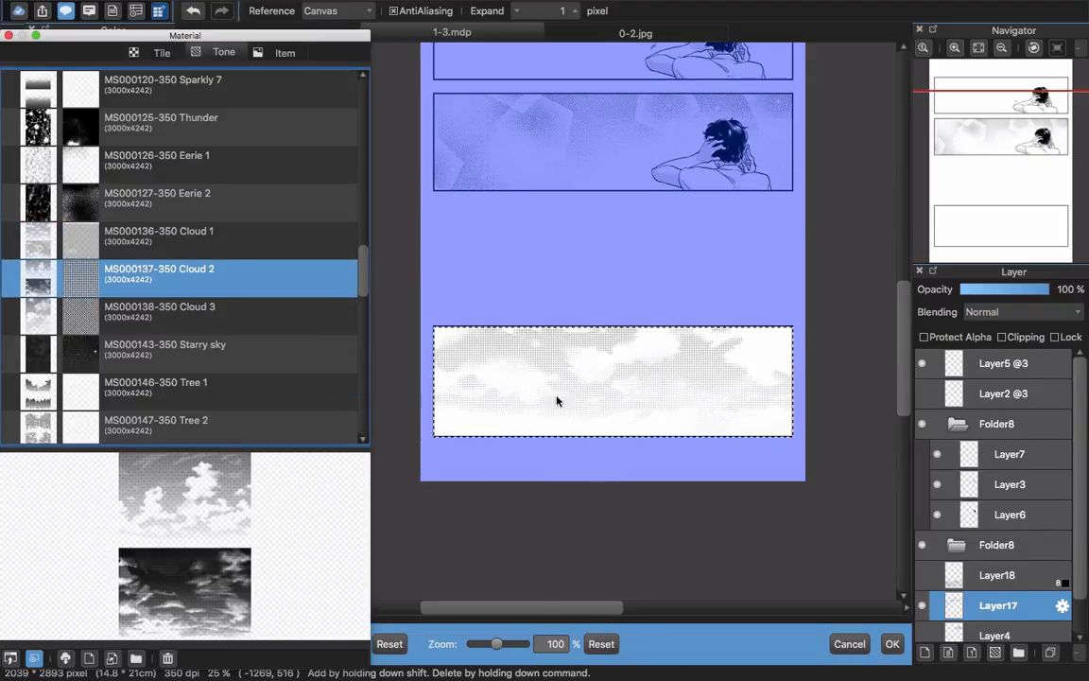
drag(656, 396, 687, 466)
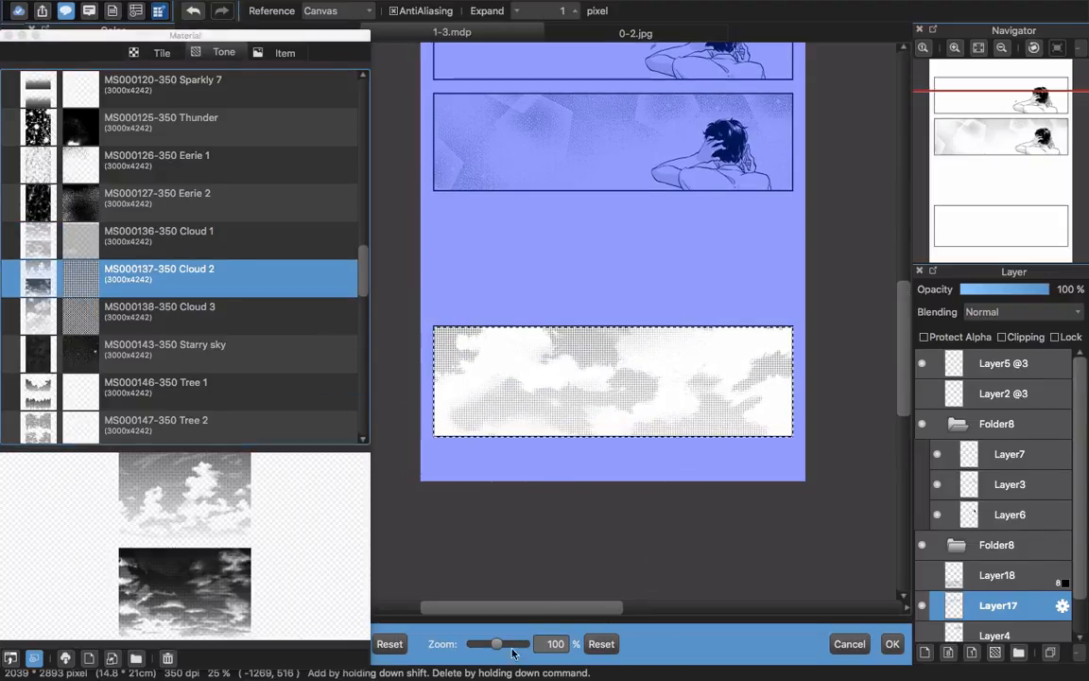
drag(496, 644, 502, 644)
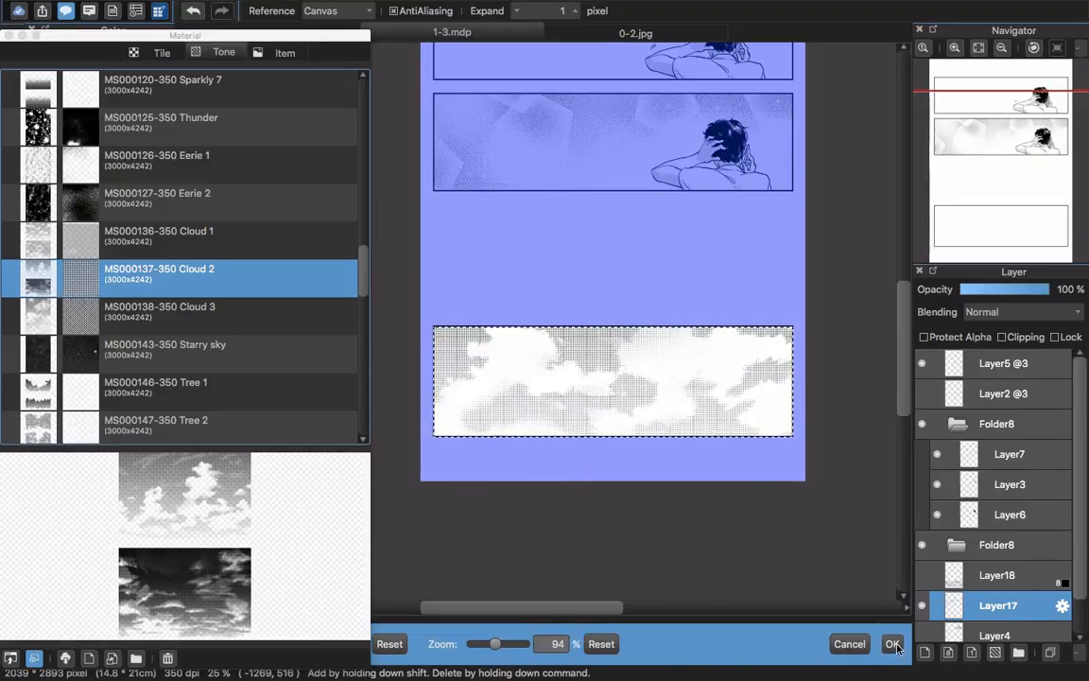
click(893, 644)
Examine the cloud tone in the bottom panel at several magnifications, comparing it with the sky picture in 0-2.jpg and the other panels
scroll(746, 401, up, 2)
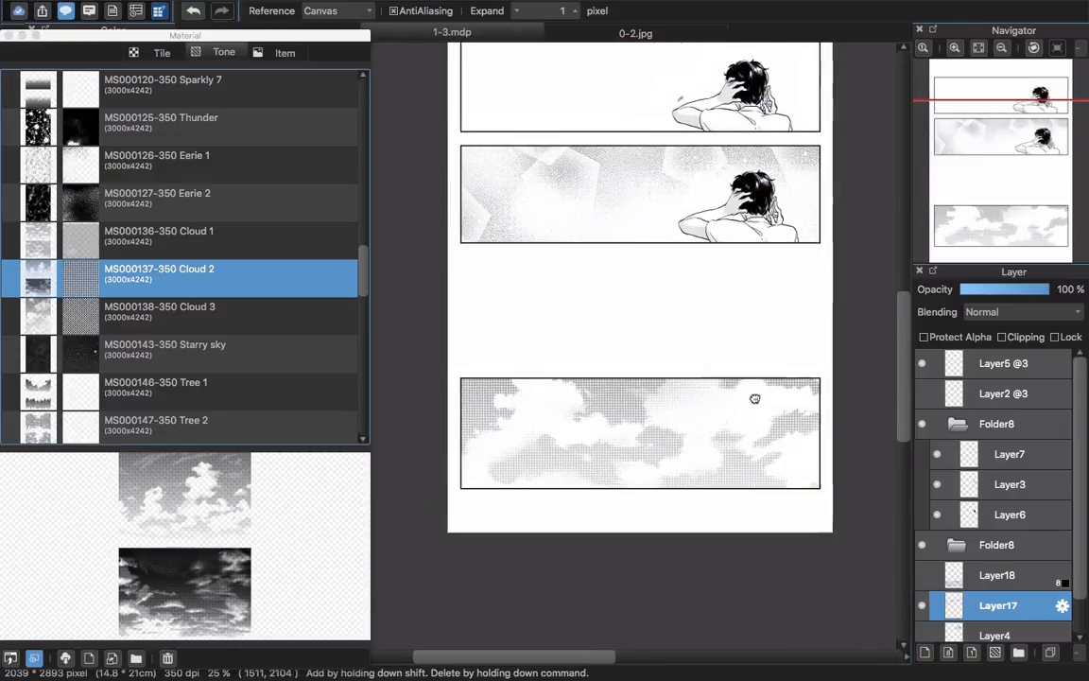
scroll(755, 398, left, 2)
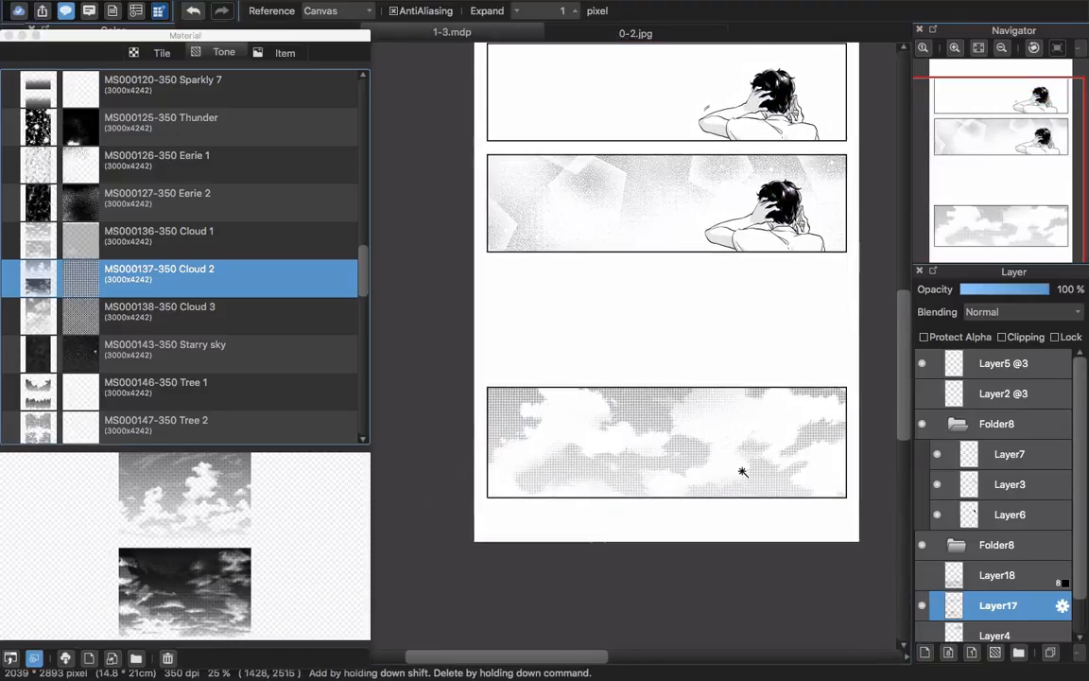
click(604, 28)
click(460, 29)
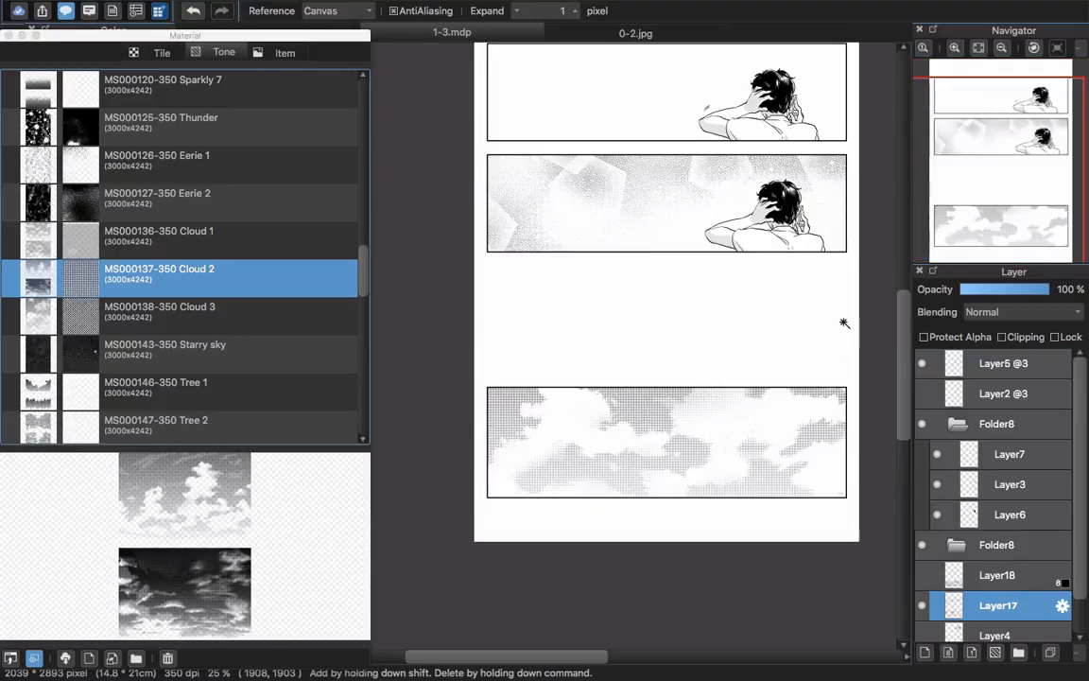
scroll(817, 377, down, 2)
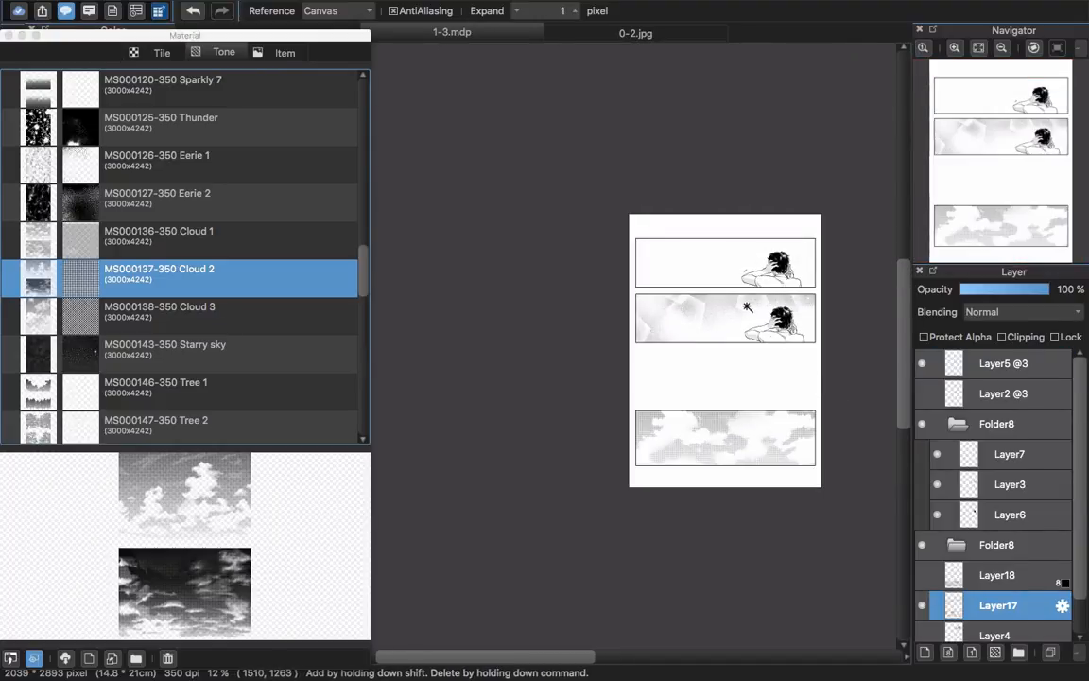
scroll(747, 307, up, 3)
scroll(758, 323, down, 1)
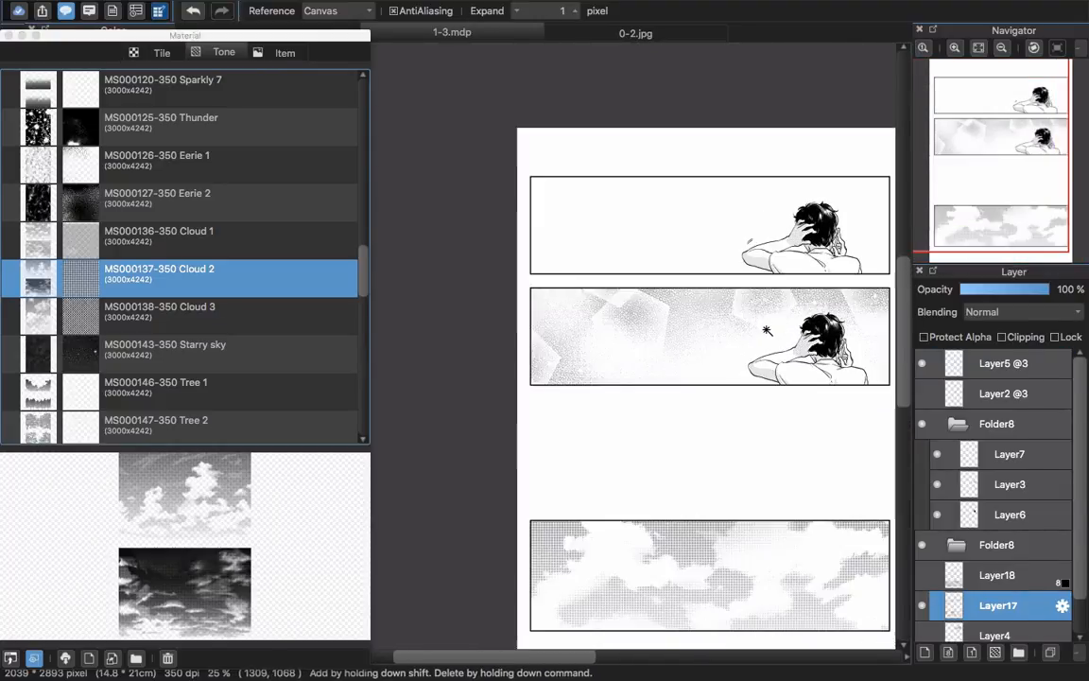
scroll(766, 330, down, 1)
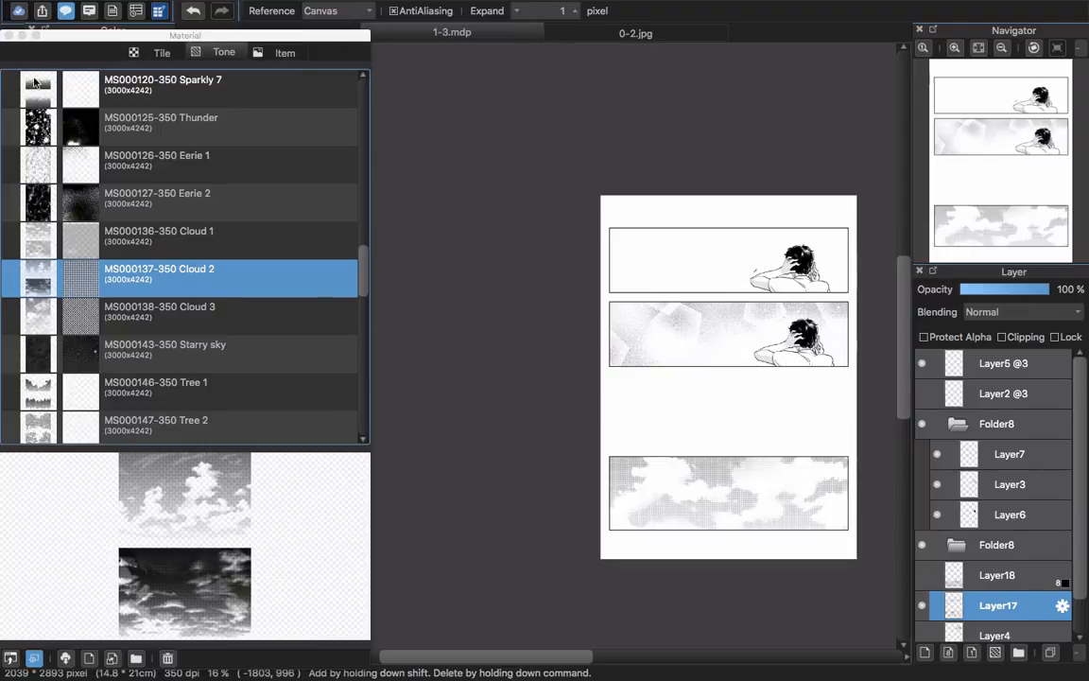
Close the Material window and add a new layer above Layer5 @3 at the top of the layer stack
click(9, 35)
drag(762, 316, 648, 333)
click(1025, 369)
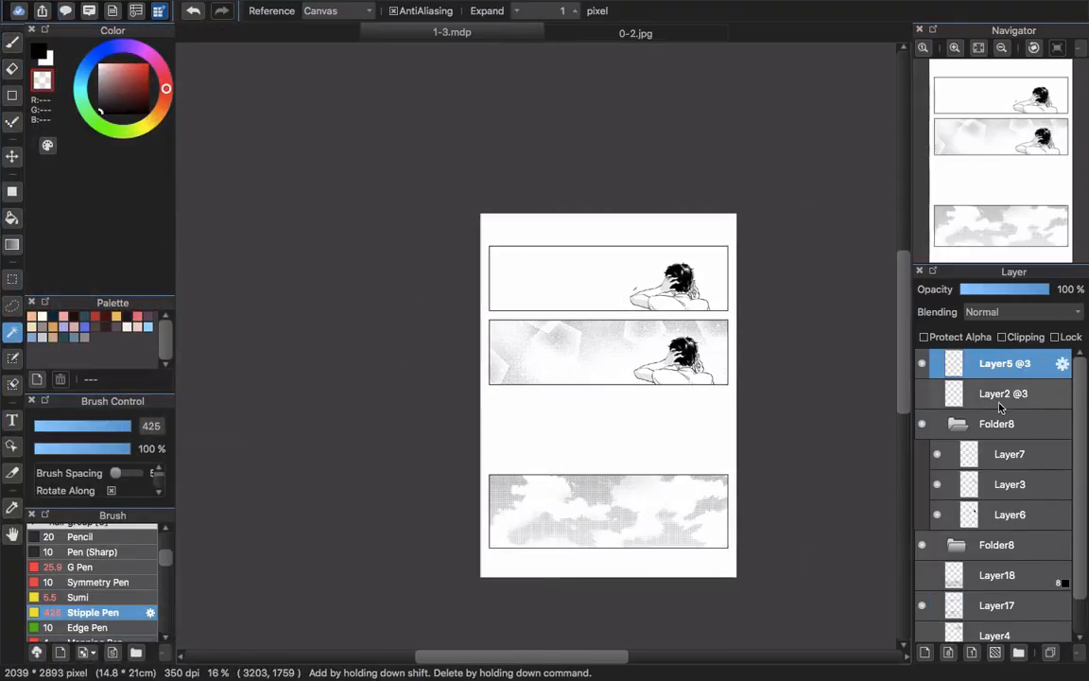
click(925, 653)
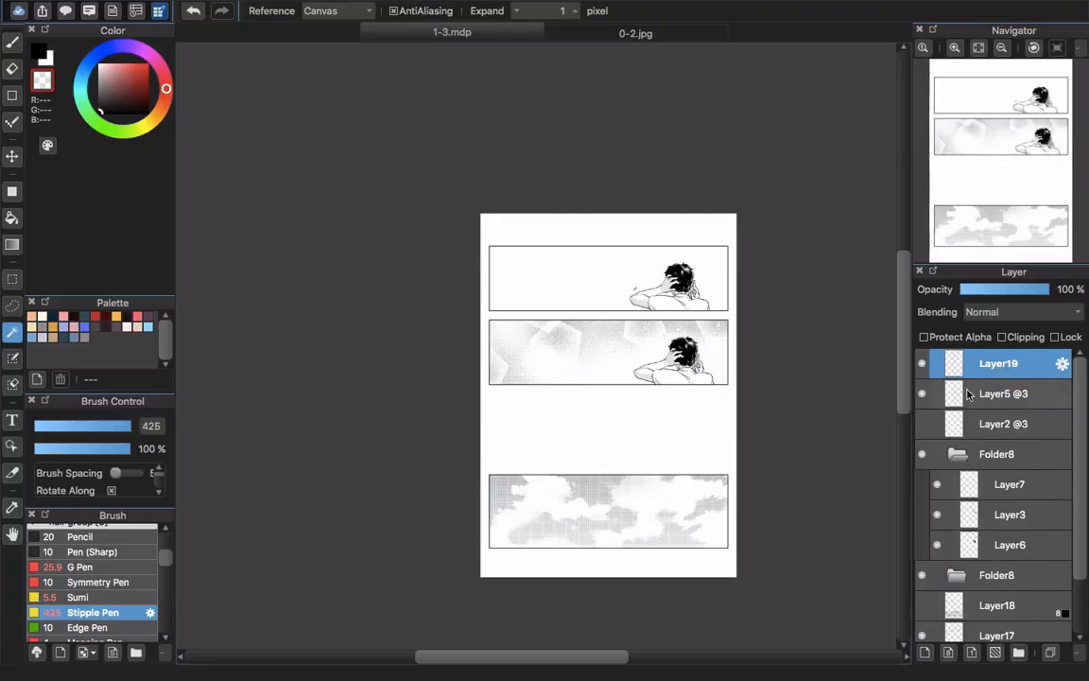
Find the MI000024 Square 2 balloon among the cloud item materials, stock it in the local item list and close the cloud library
click(66, 11)
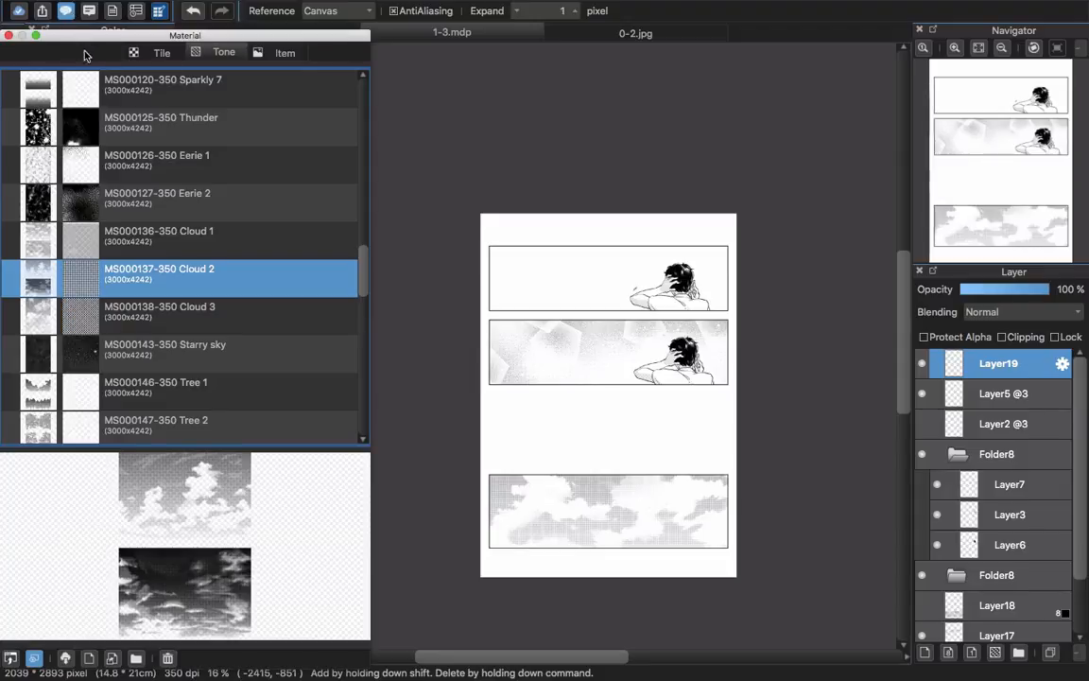
click(274, 54)
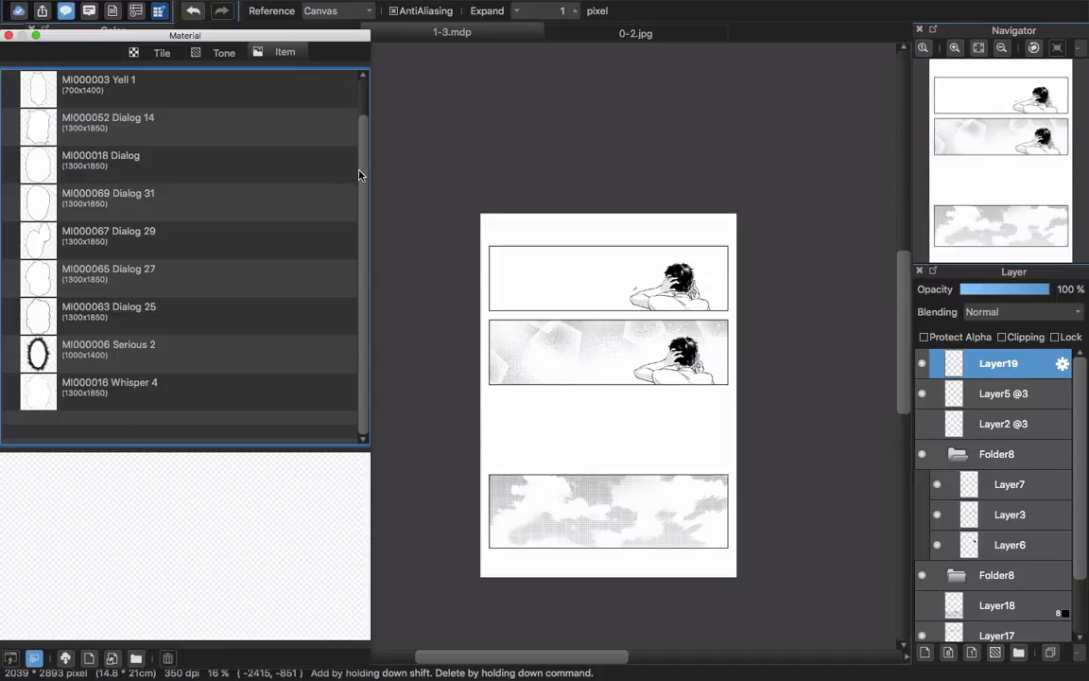
scroll(365, 174, up, 2)
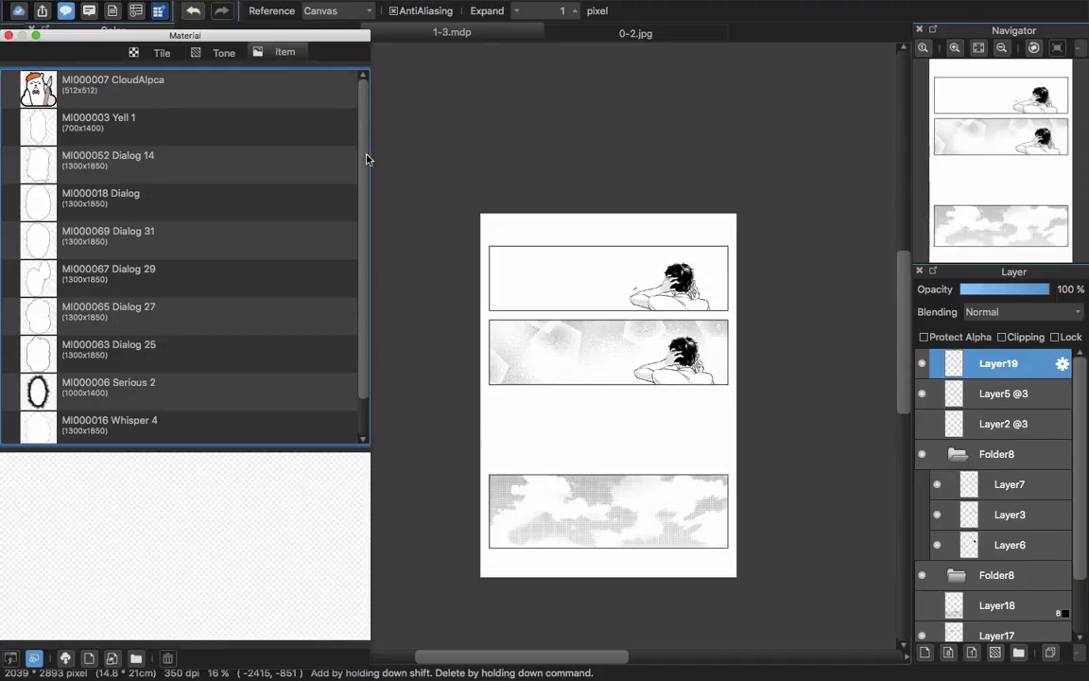
click(65, 658)
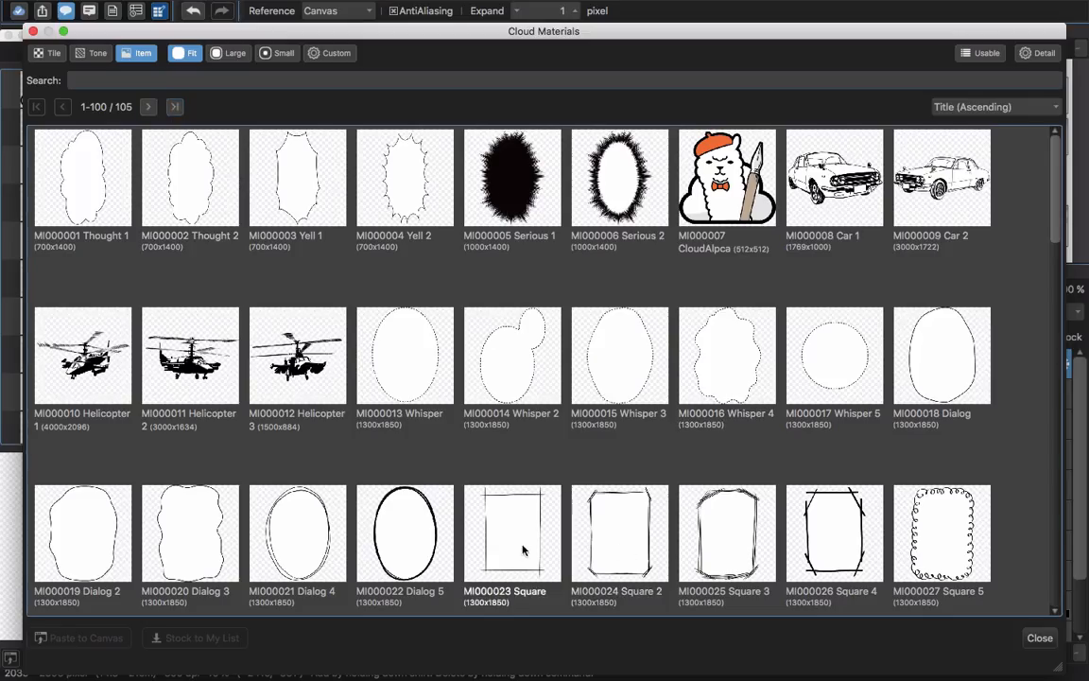
click(1050, 228)
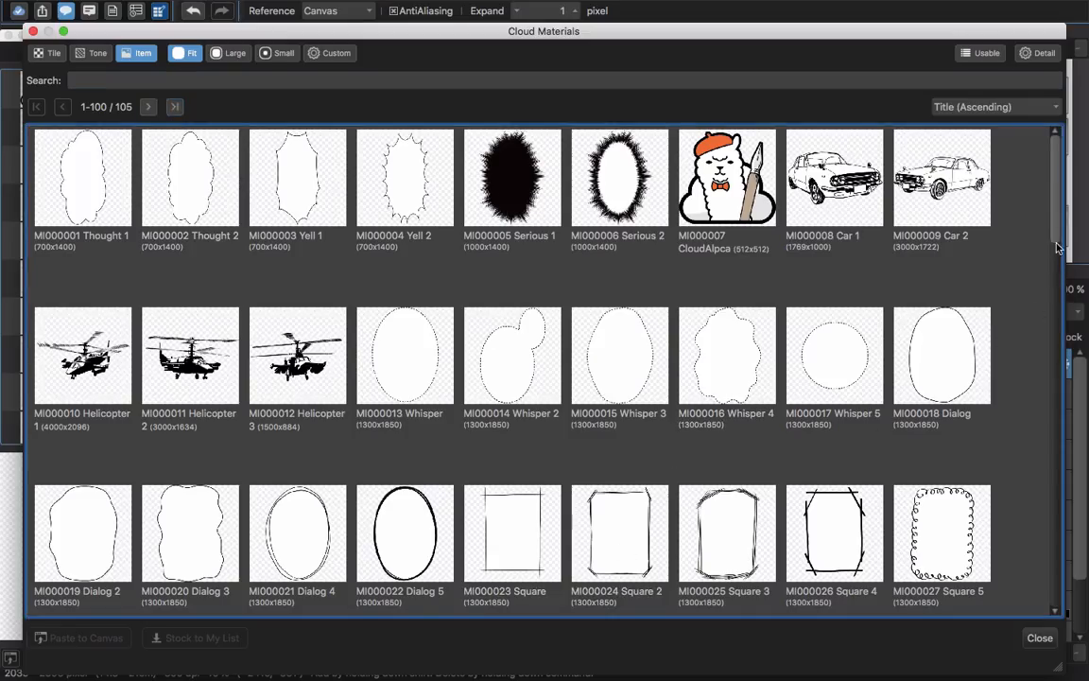
drag(1058, 248, 1048, 304)
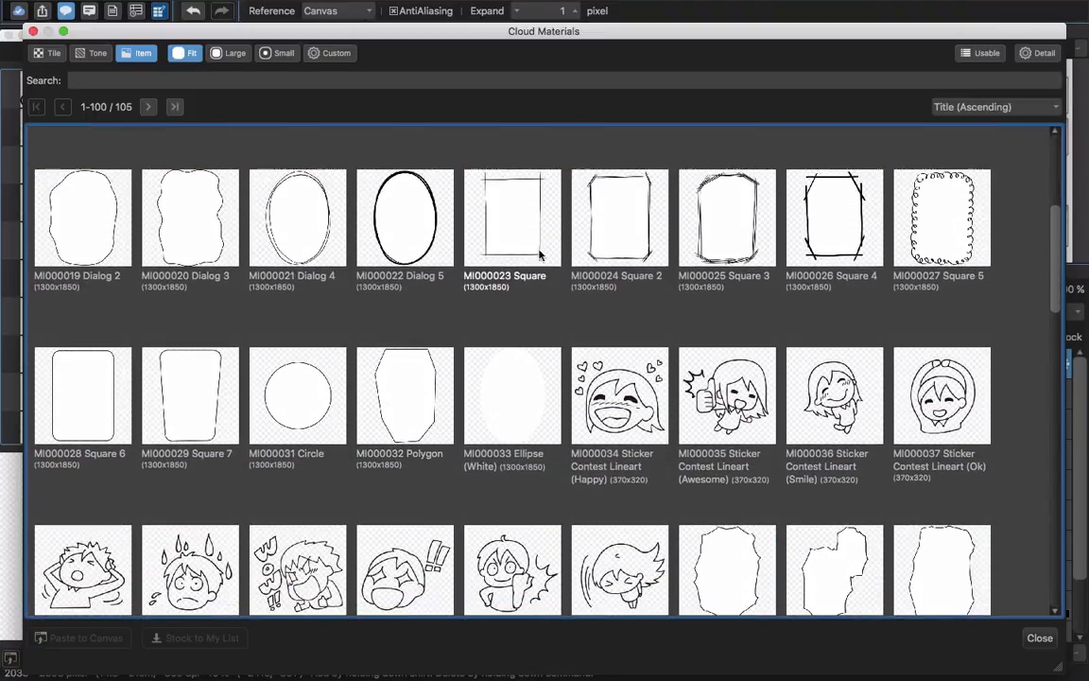
click(635, 233)
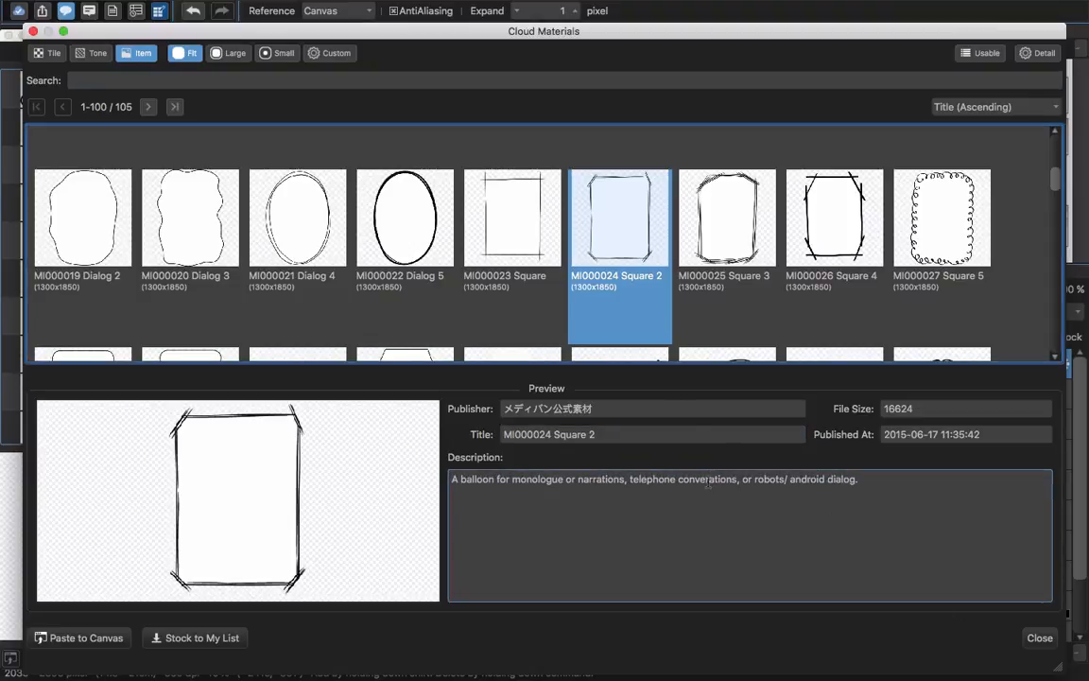
click(193, 638)
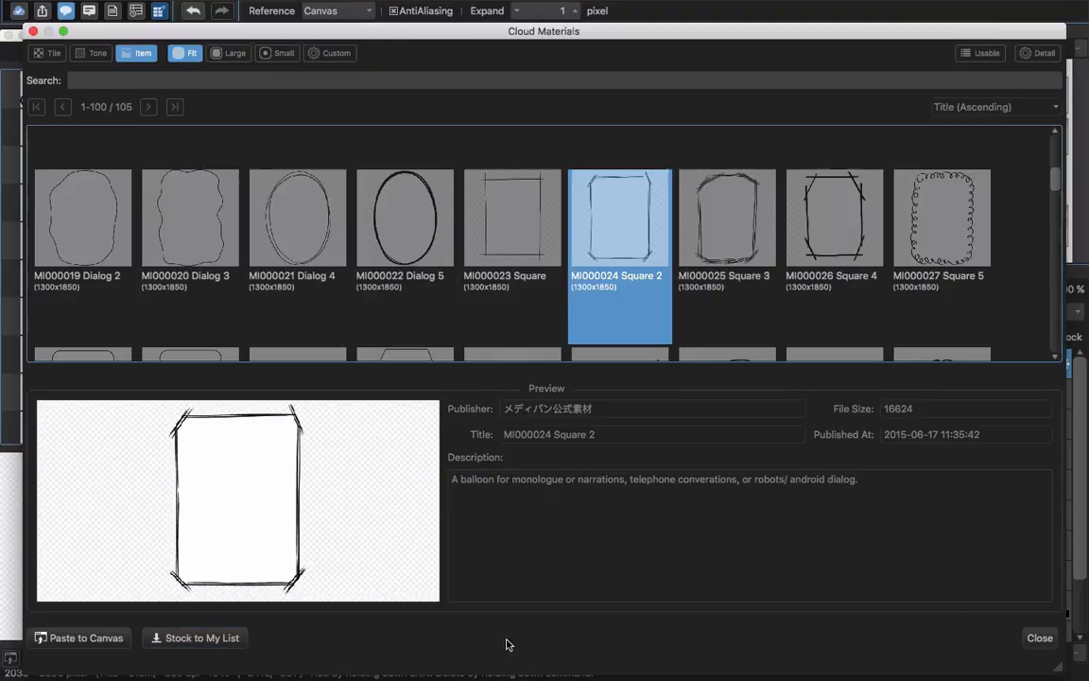
click(1040, 638)
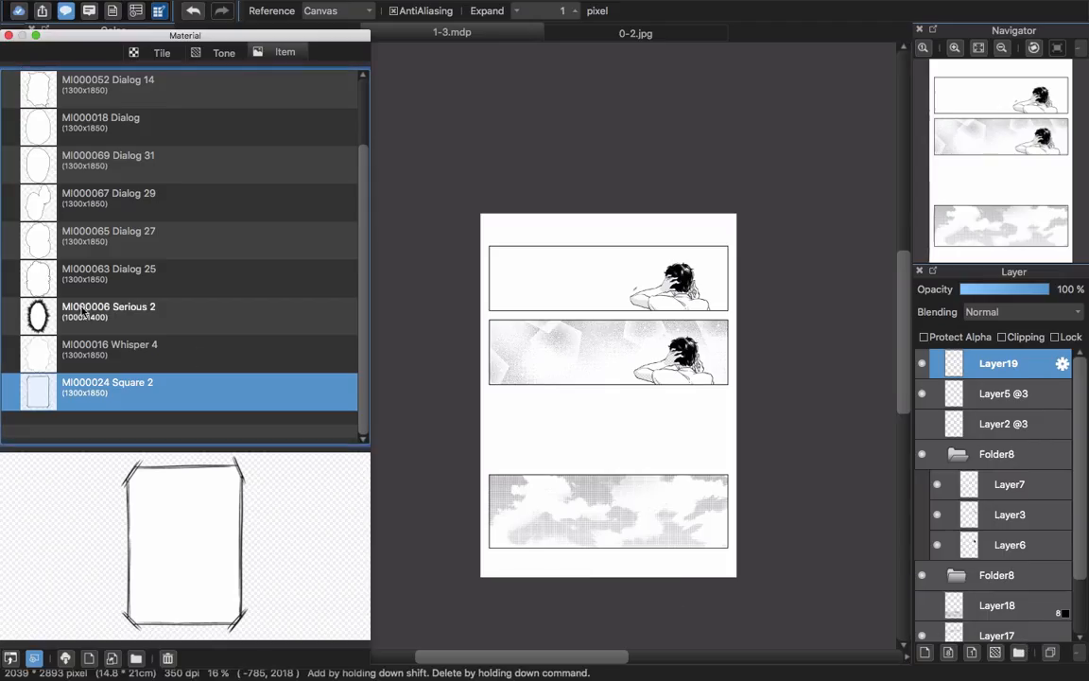
Place the MI000024 Square 2 balloon on Layer19, shrink it and position it across the upper edge of the first panel, near its left end
drag(43, 390, 577, 296)
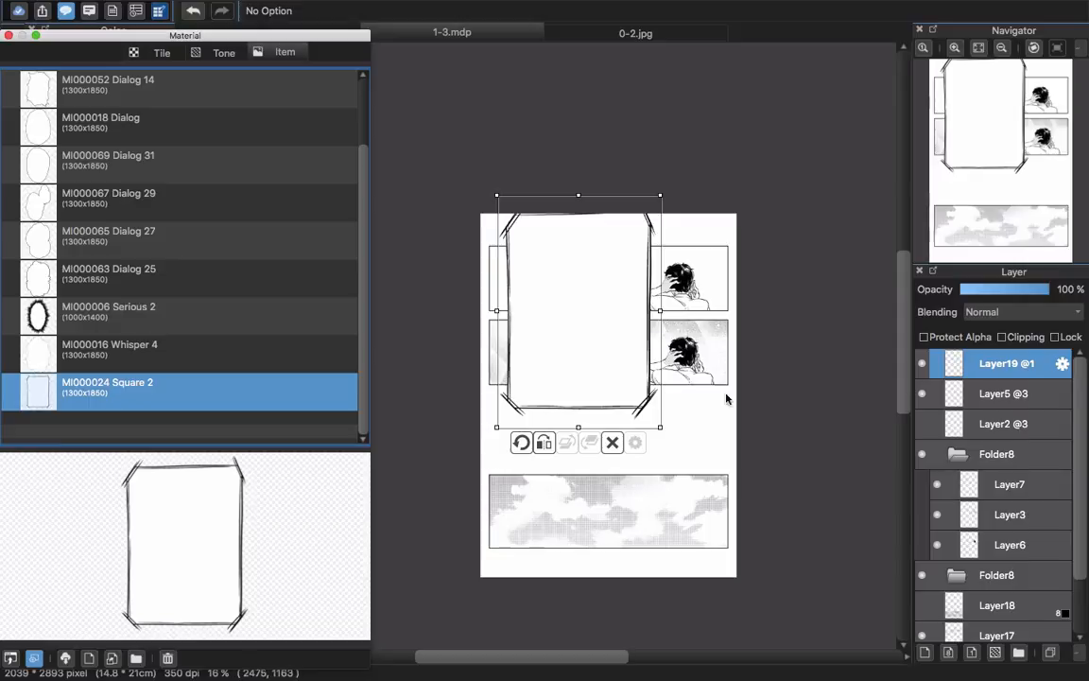
drag(660, 199, 573, 278)
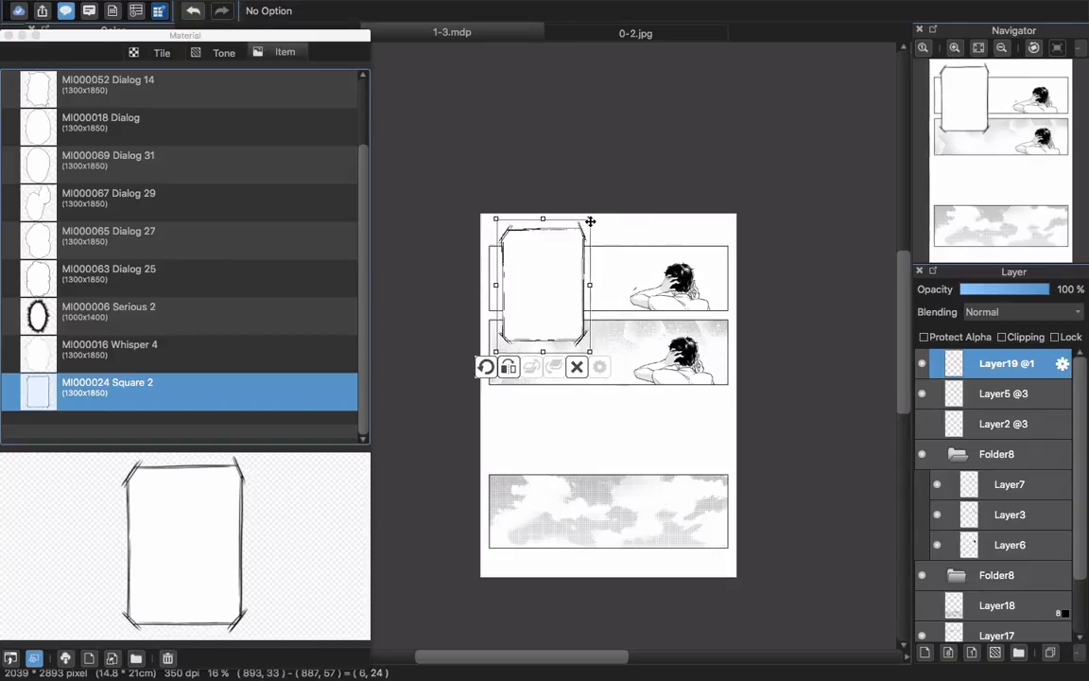
drag(589, 218, 580, 224)
drag(552, 277, 551, 268)
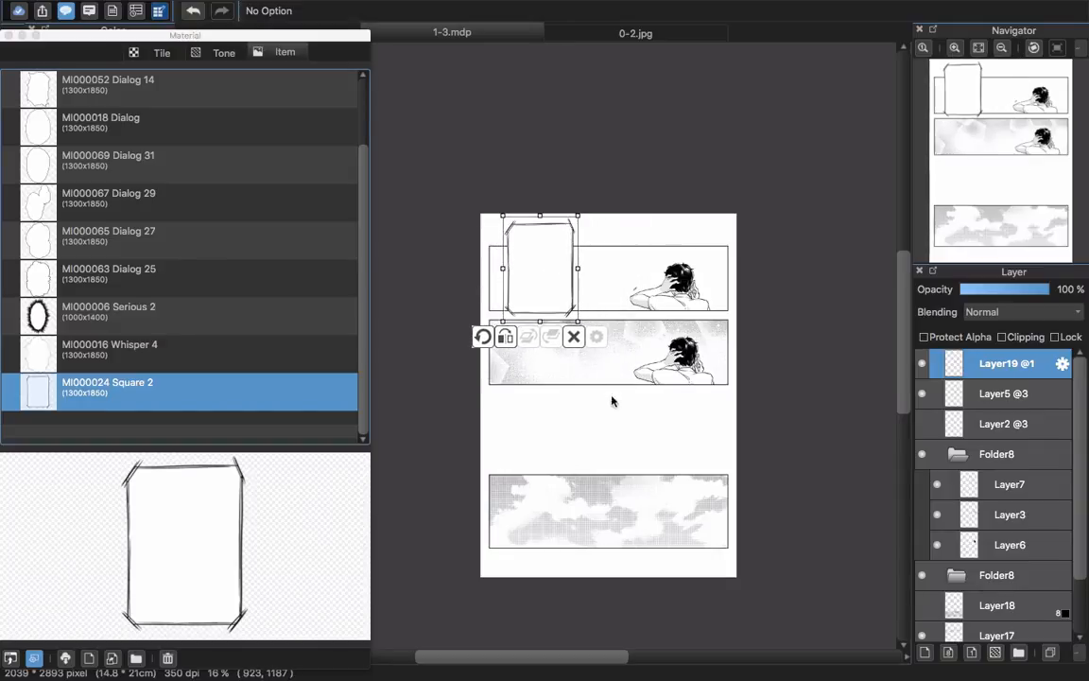
scroll(572, 241, up, 5)
scroll(579, 206, down, 4)
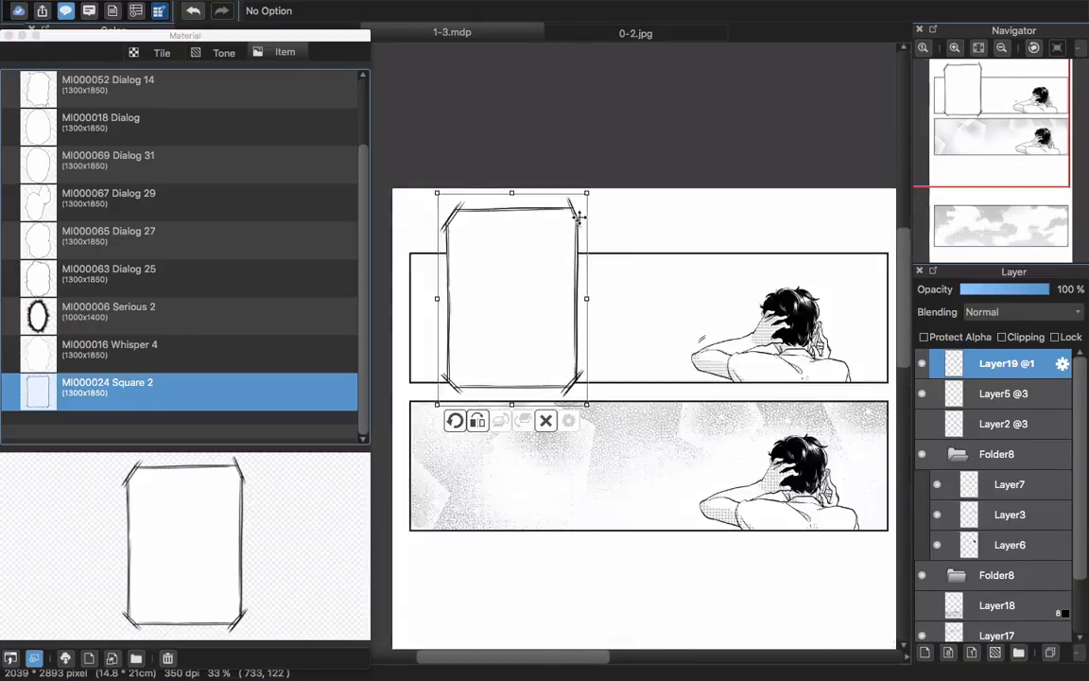
drag(545, 297, 530, 282)
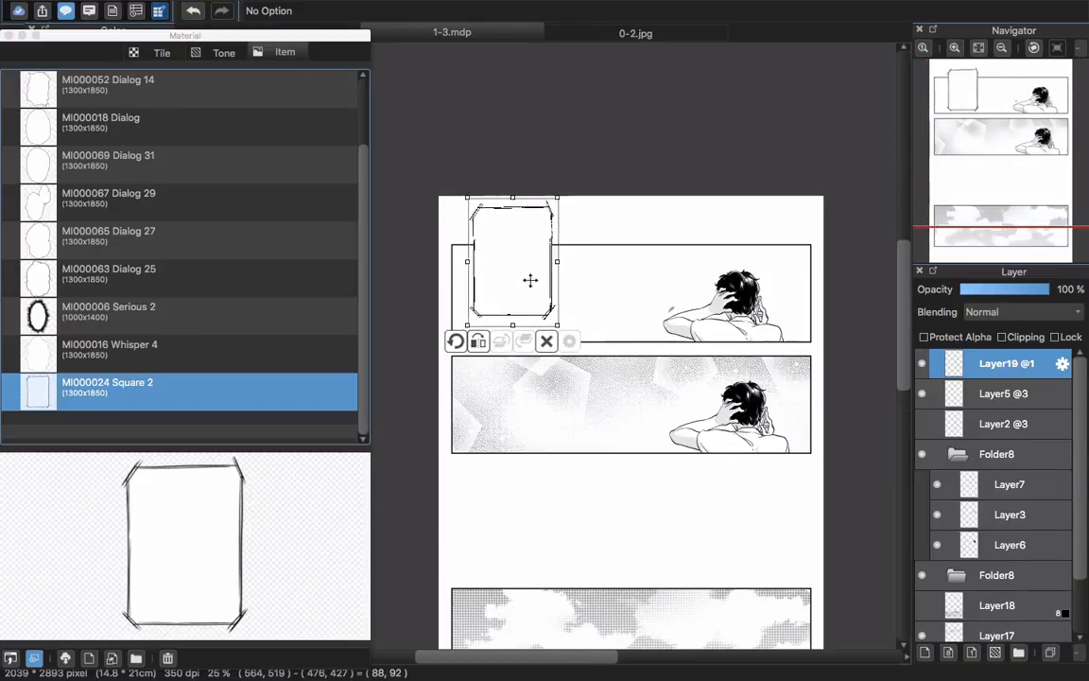
scroll(540, 283, down, 1)
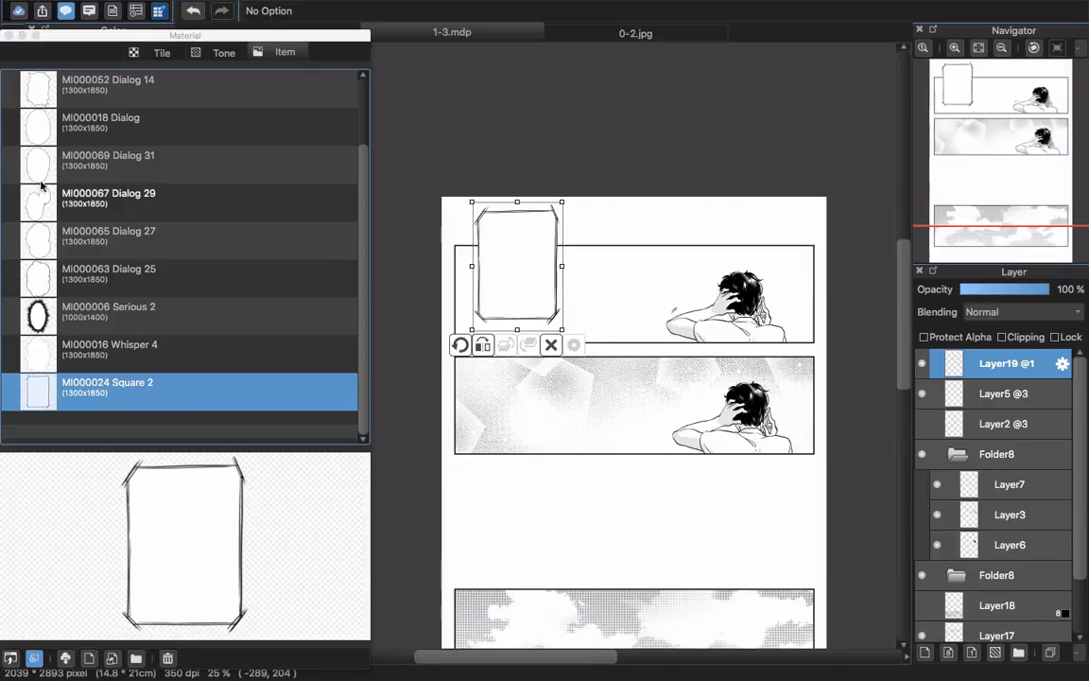
Add the MI000069 Dialog 31 balloon, shrink it beside the figure overlapping the first two panels, and close the Material window
drag(37, 163, 615, 388)
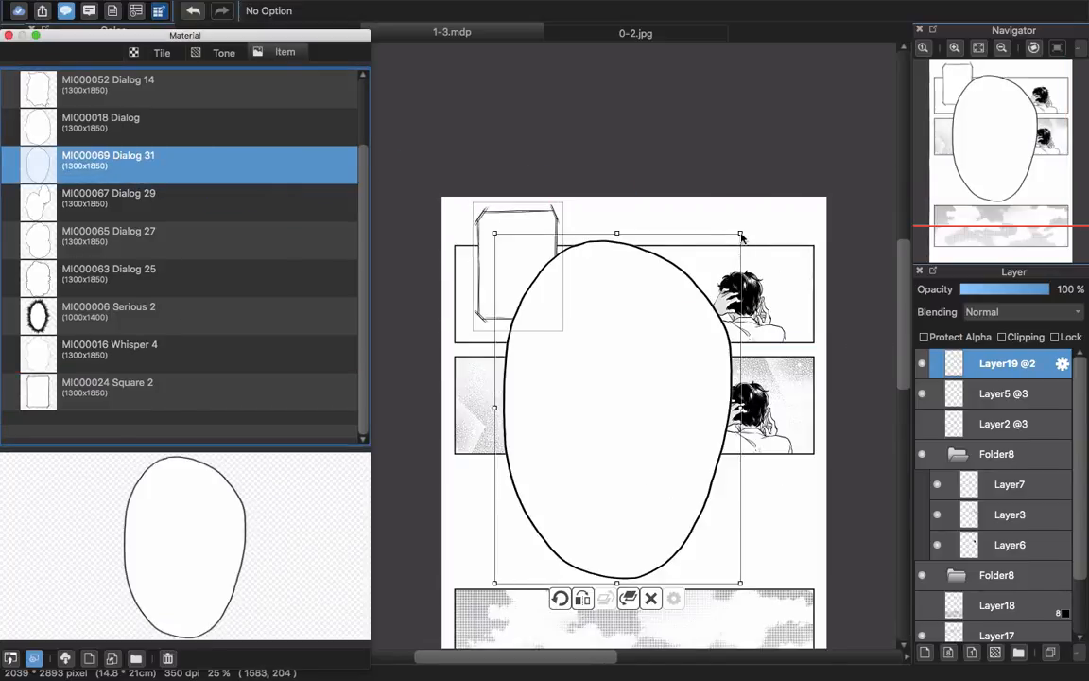
drag(741, 232, 681, 321)
drag(633, 387, 641, 307)
drag(683, 245, 659, 285)
mouse_move(638, 337)
mouse_down()
mouse_move(642, 312)
mouse_move(634, 338)
mouse_up()
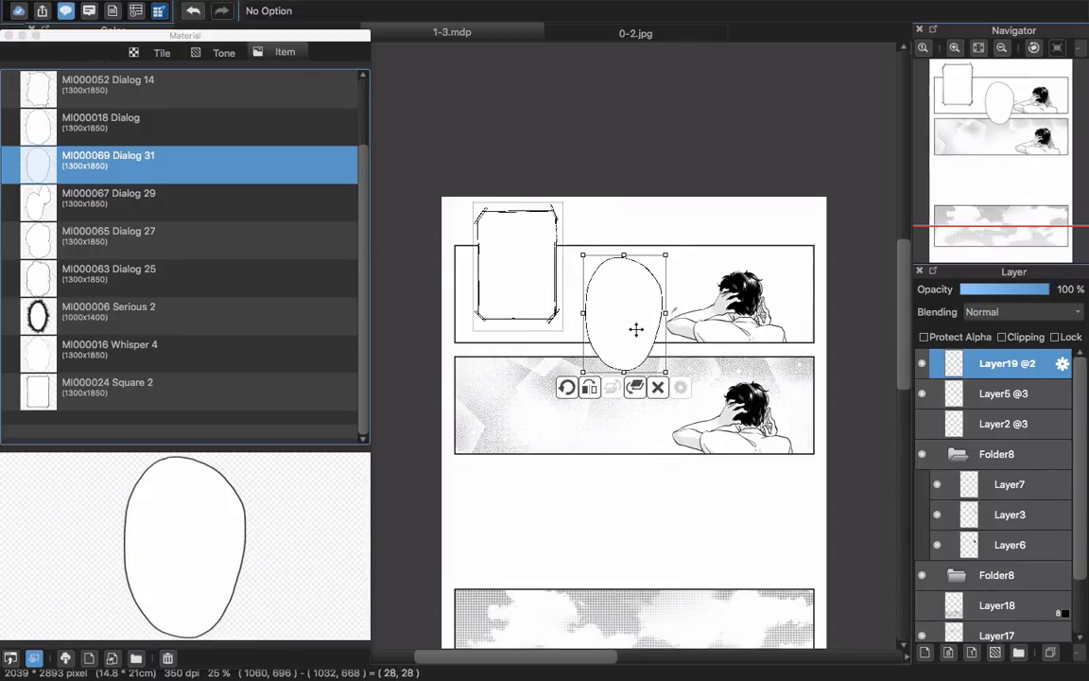
click(1037, 390)
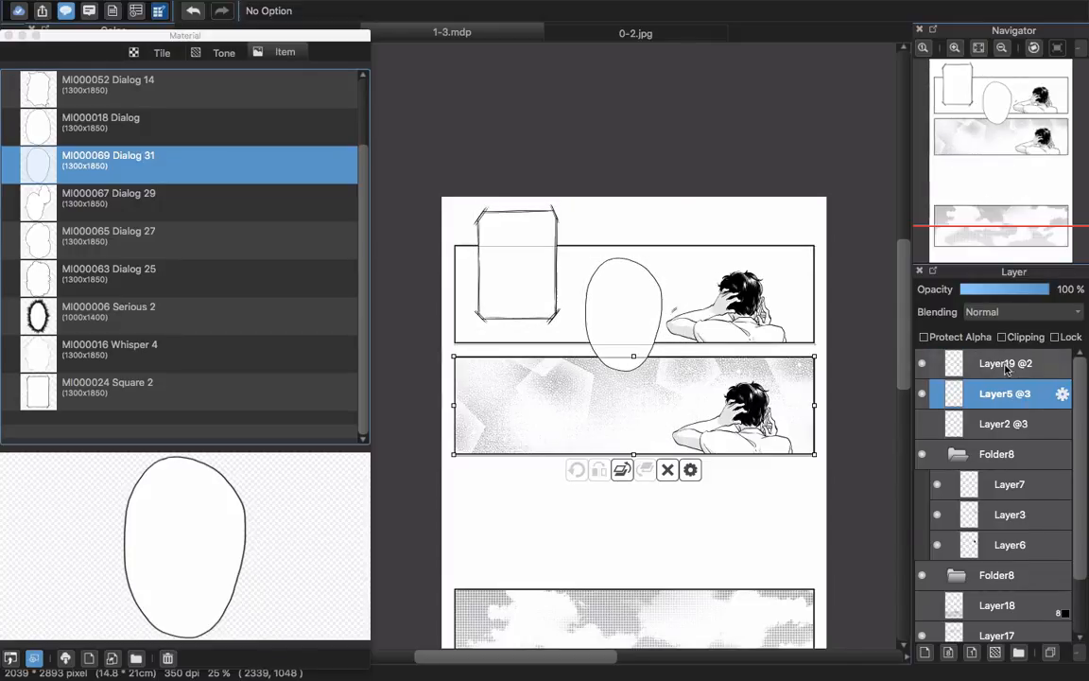
click(1007, 367)
scroll(669, 316, up, 4)
scroll(674, 279, down, 1)
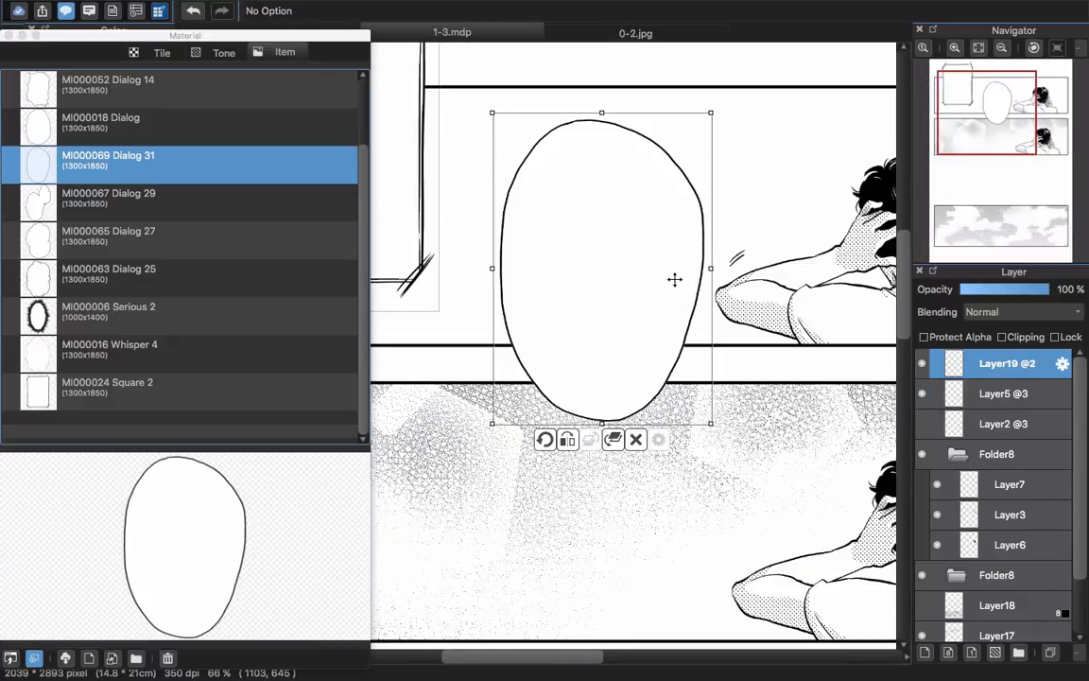
scroll(674, 279, down, 2)
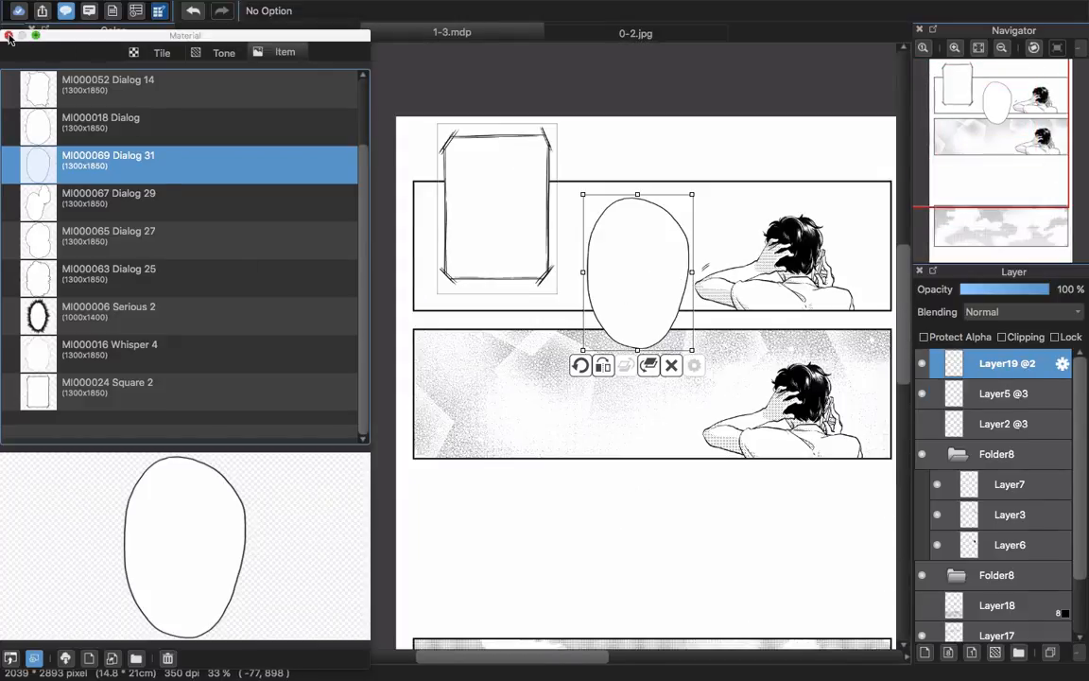
click(9, 35)
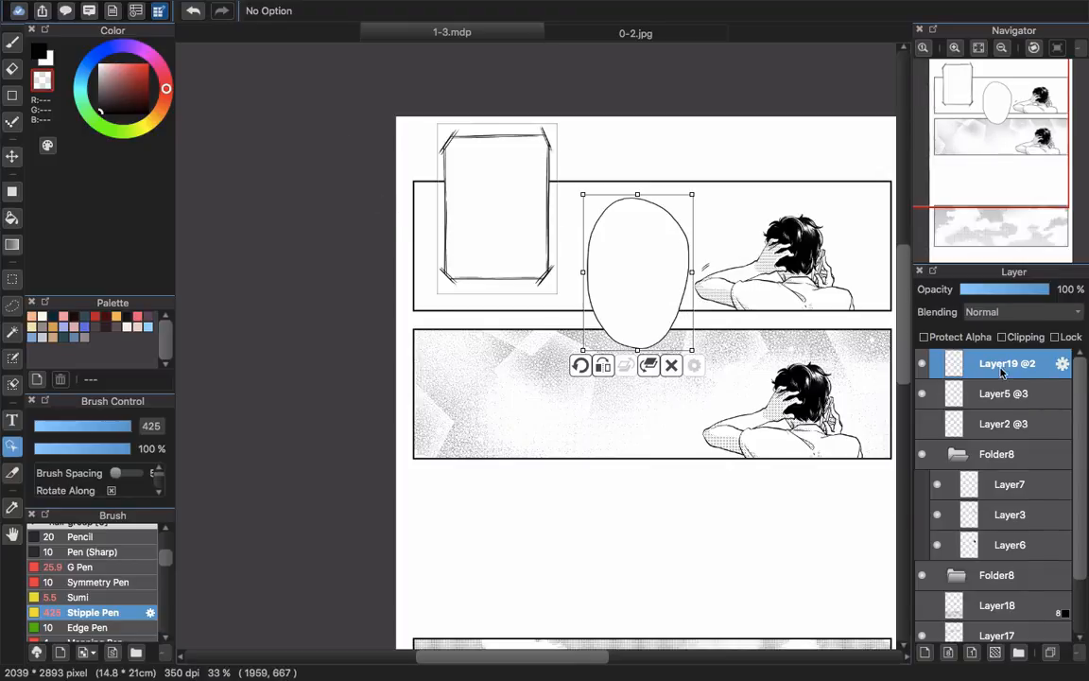
Set the drawing colour to black and rasterize the balloon materials on Layer19 @2
key(b)
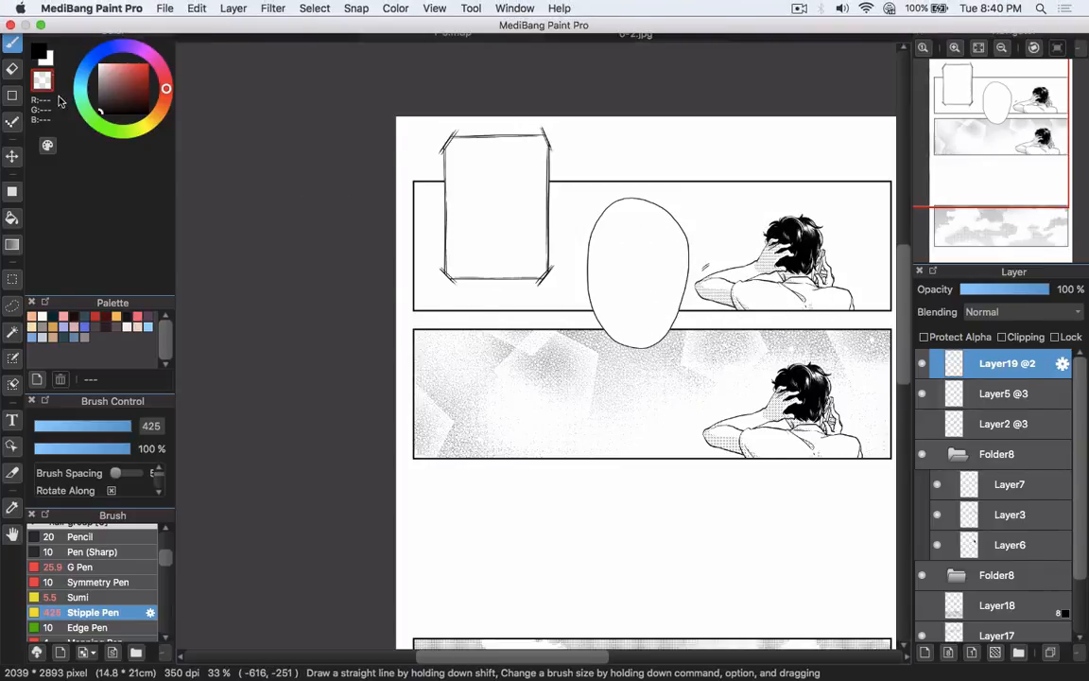
click(39, 54)
key(e)
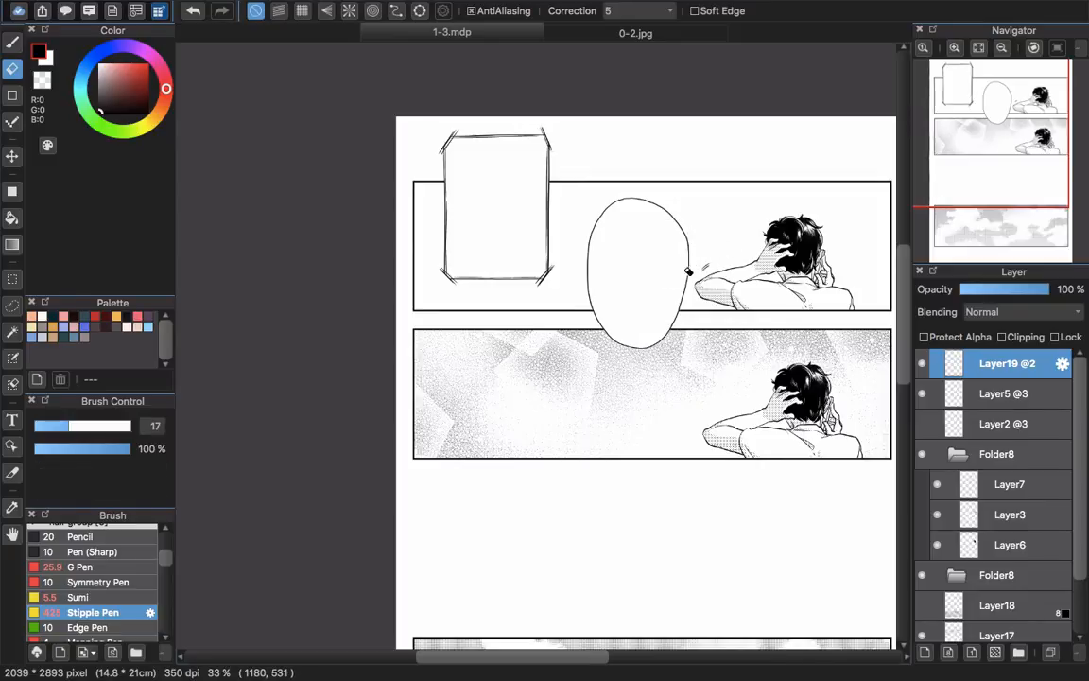
click(197, 7)
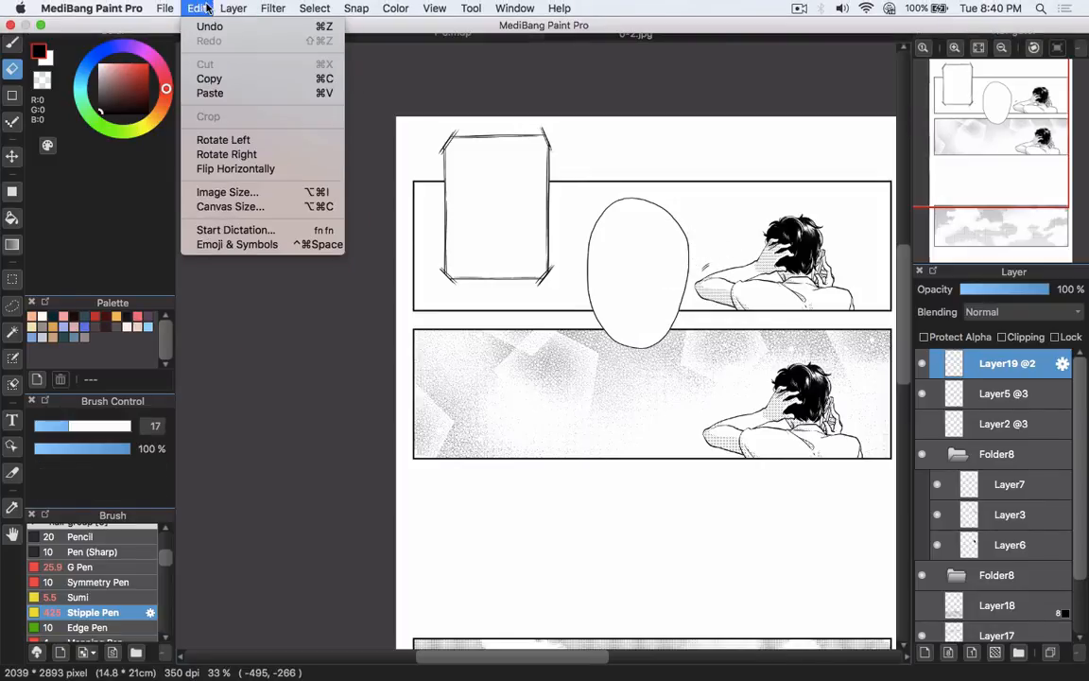
mouse_move(227, 7)
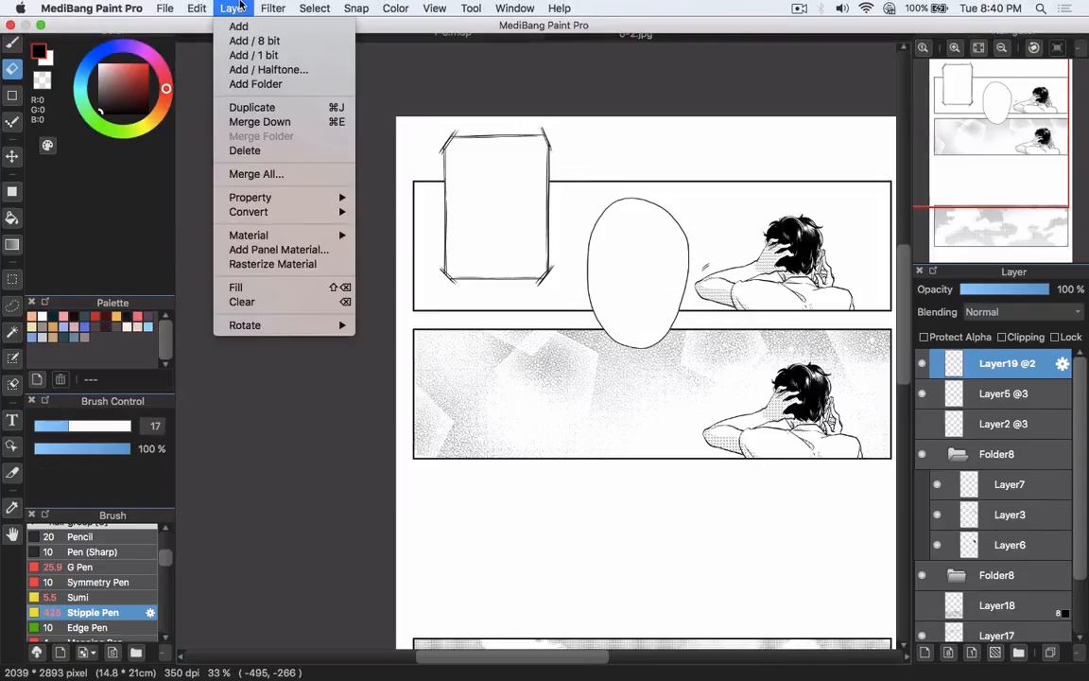
click(283, 265)
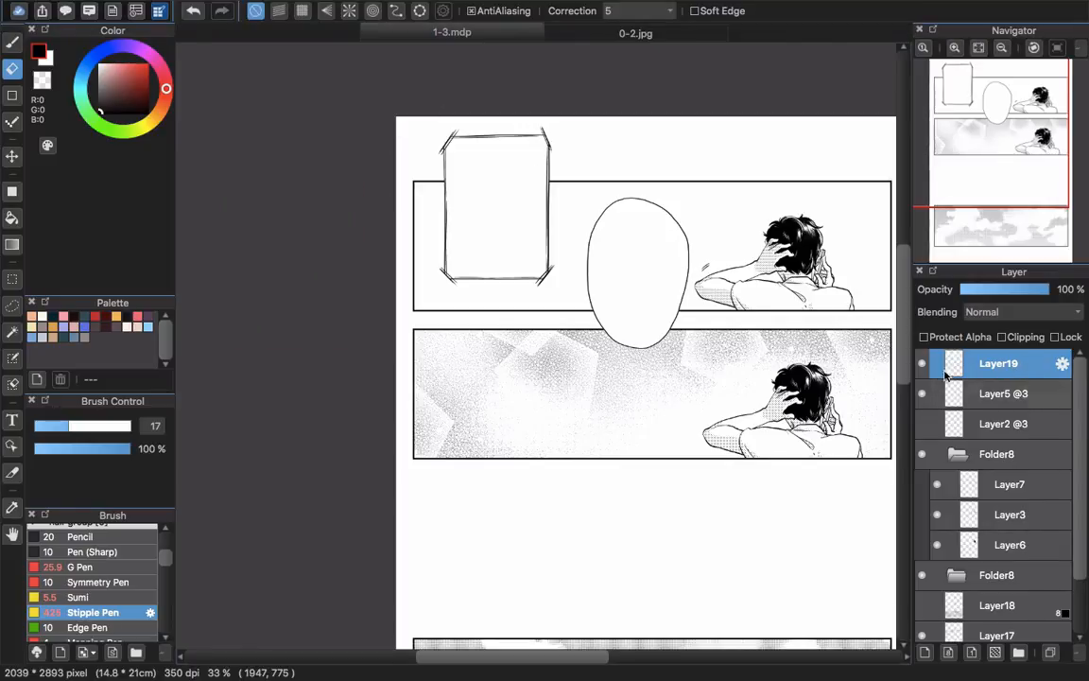
Erase a small gap in the oval balloon's right outline and draw a pointed tail towards the figure with the G Pen at size 13.8
scroll(688, 235, up, 3)
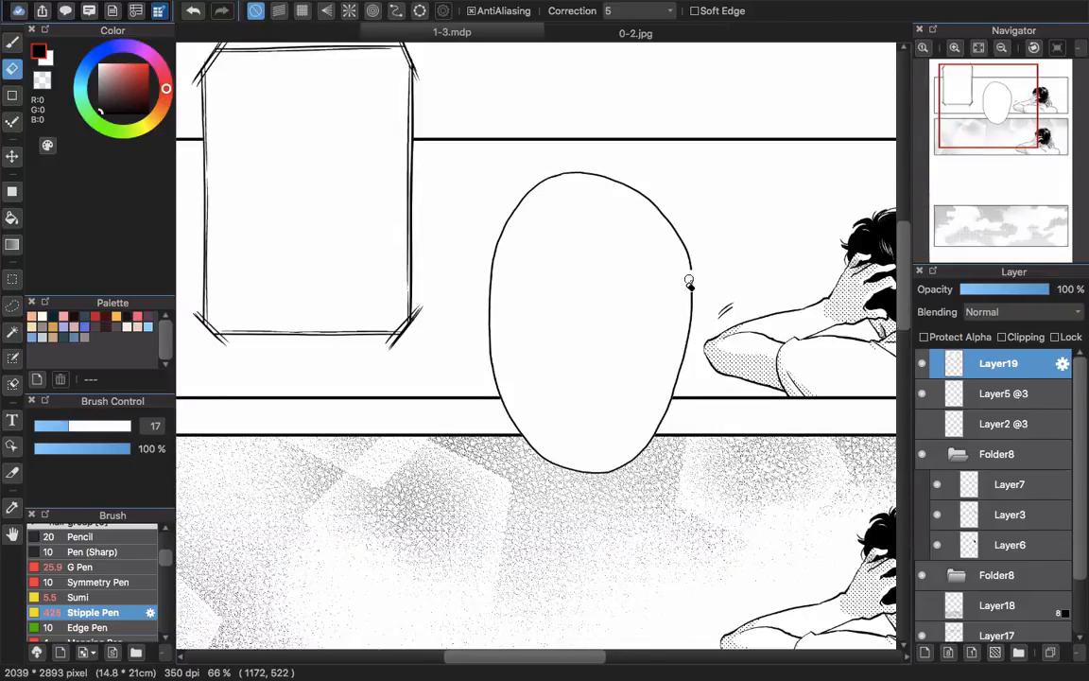
key(b)
mouse_move(689, 275)
mouse_down()
mouse_move(708, 282)
mouse_move(544, 380)
mouse_up()
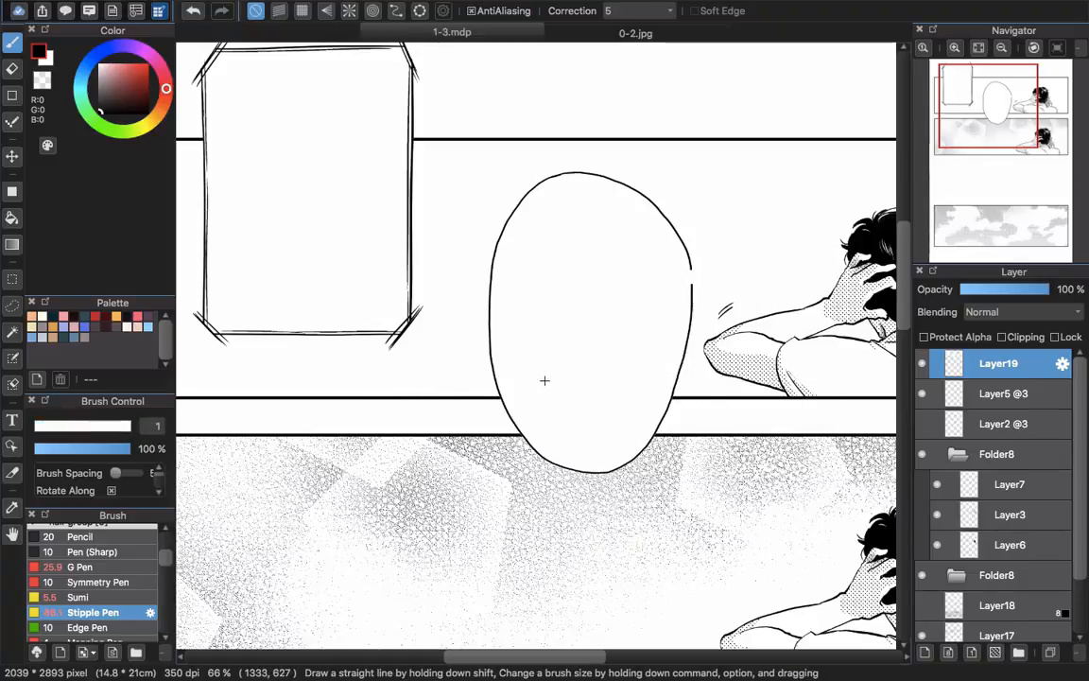
click(94, 566)
mouse_move(701, 219)
mouse_down()
mouse_move(717, 275)
mouse_move(693, 280)
mouse_move(690, 269)
mouse_move(695, 284)
mouse_up()
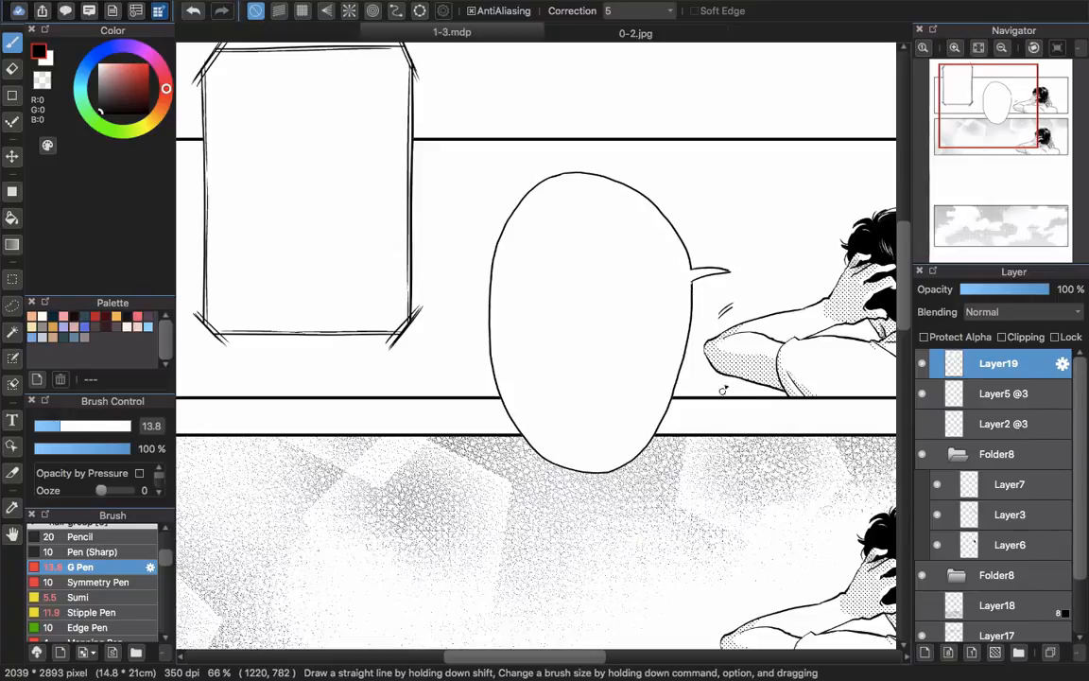
scroll(701, 371, down, 1)
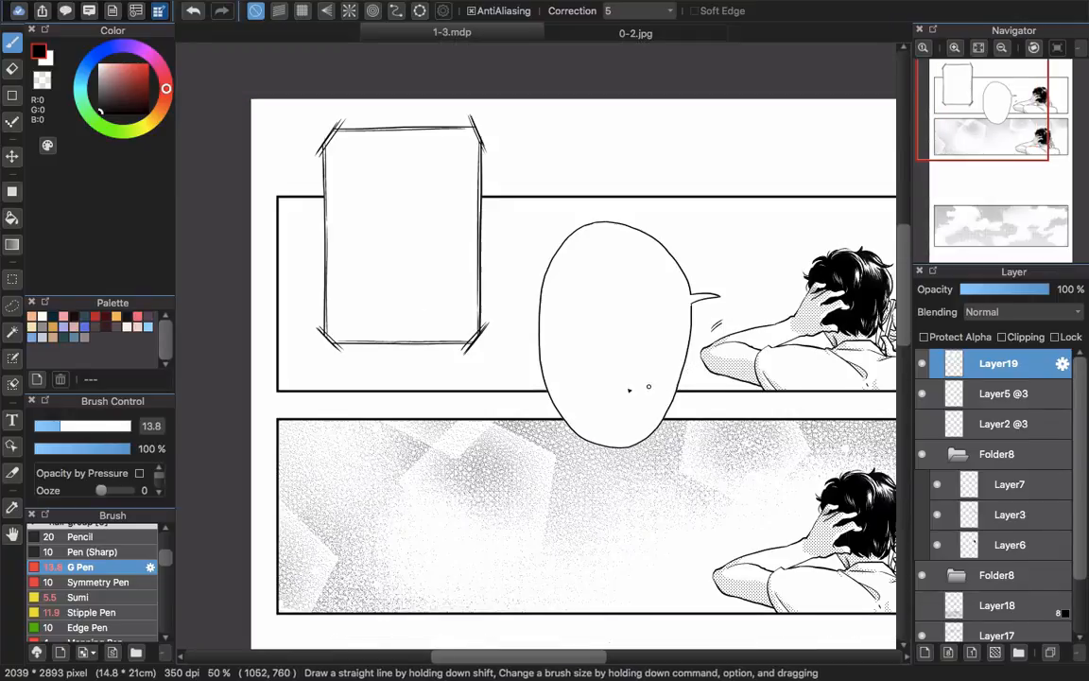
Add the text "hello" at 10 pt in the Sandoll Light font and centre it inside the oval balloon
click(14, 421)
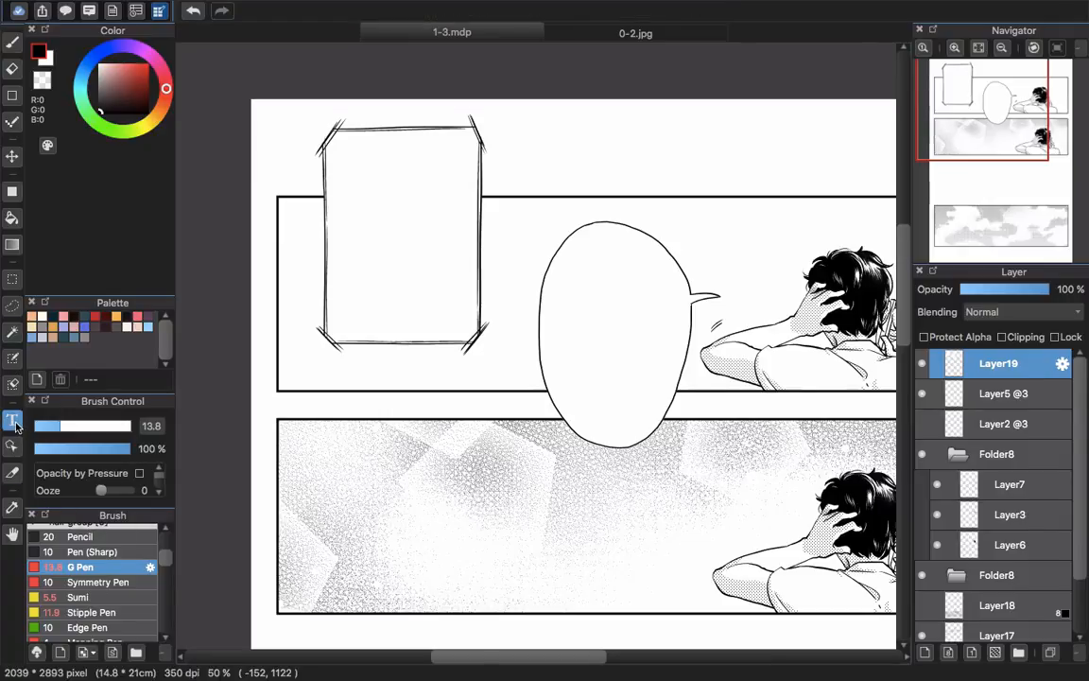
click(581, 279)
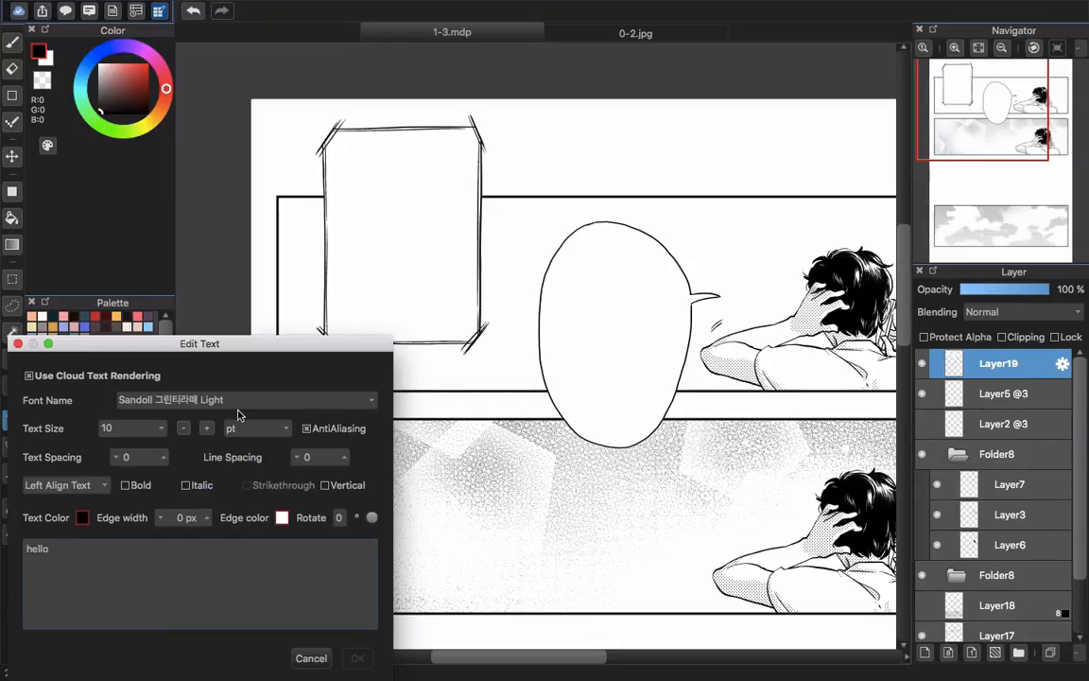
click(359, 657)
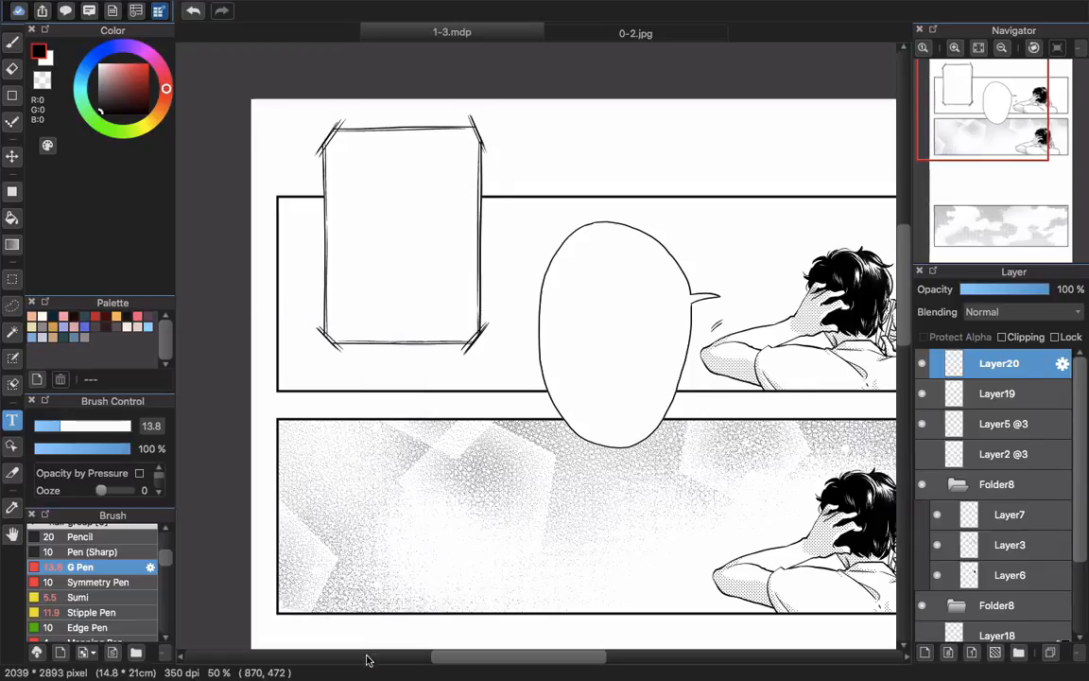
key(v)
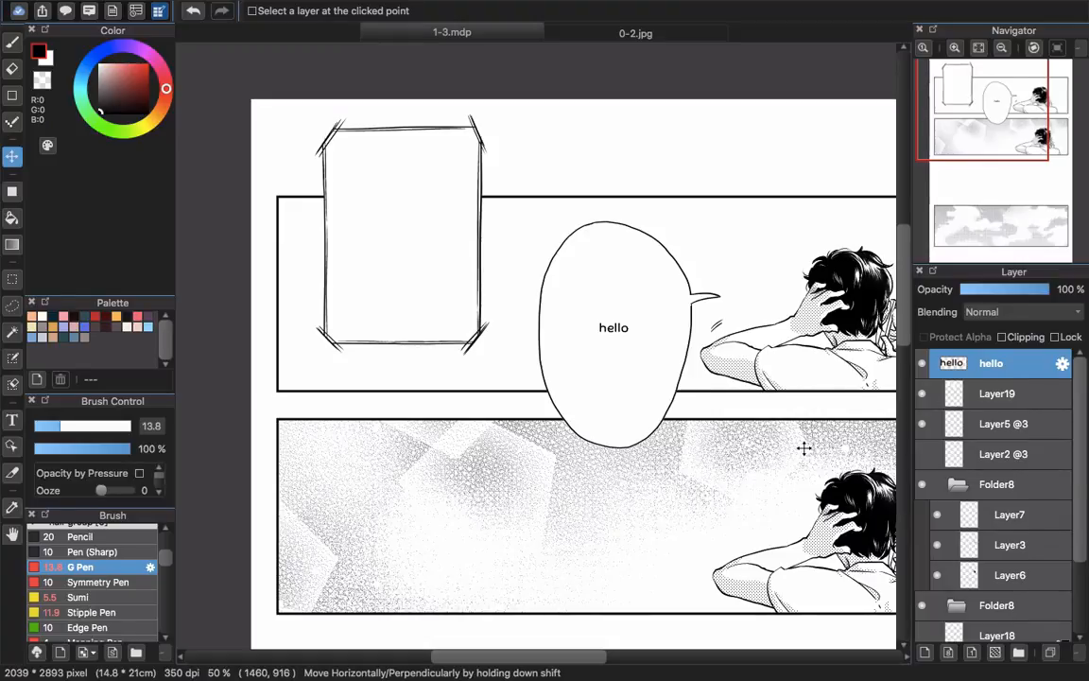
scroll(801, 447, down, 5)
scroll(608, 384, up, 2)
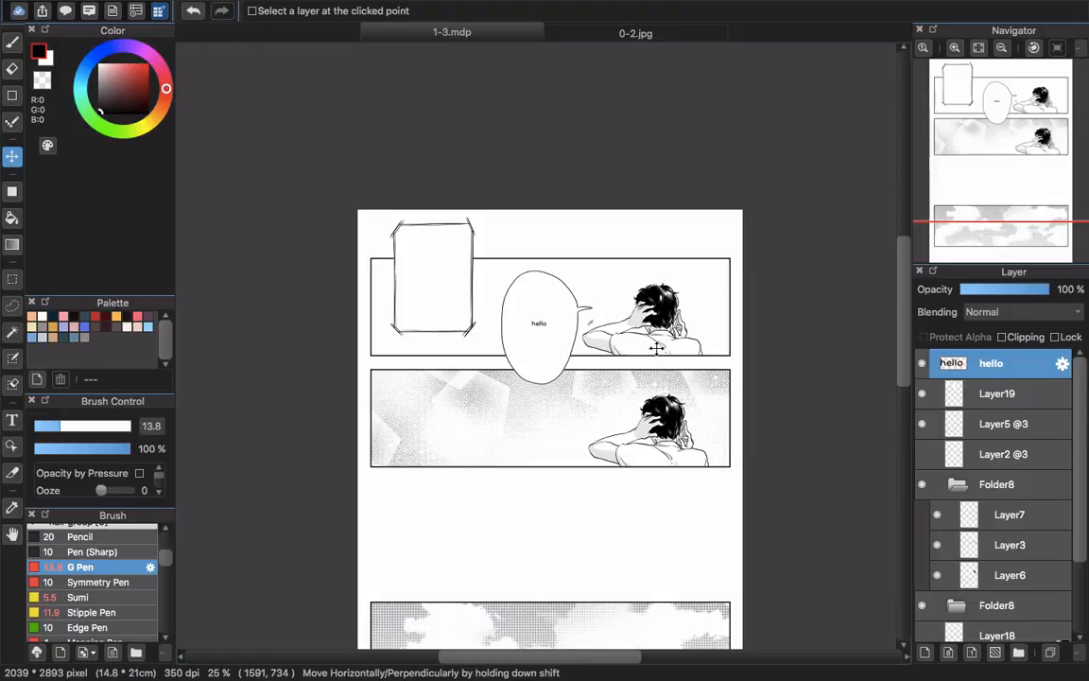
drag(656, 474, 652, 413)
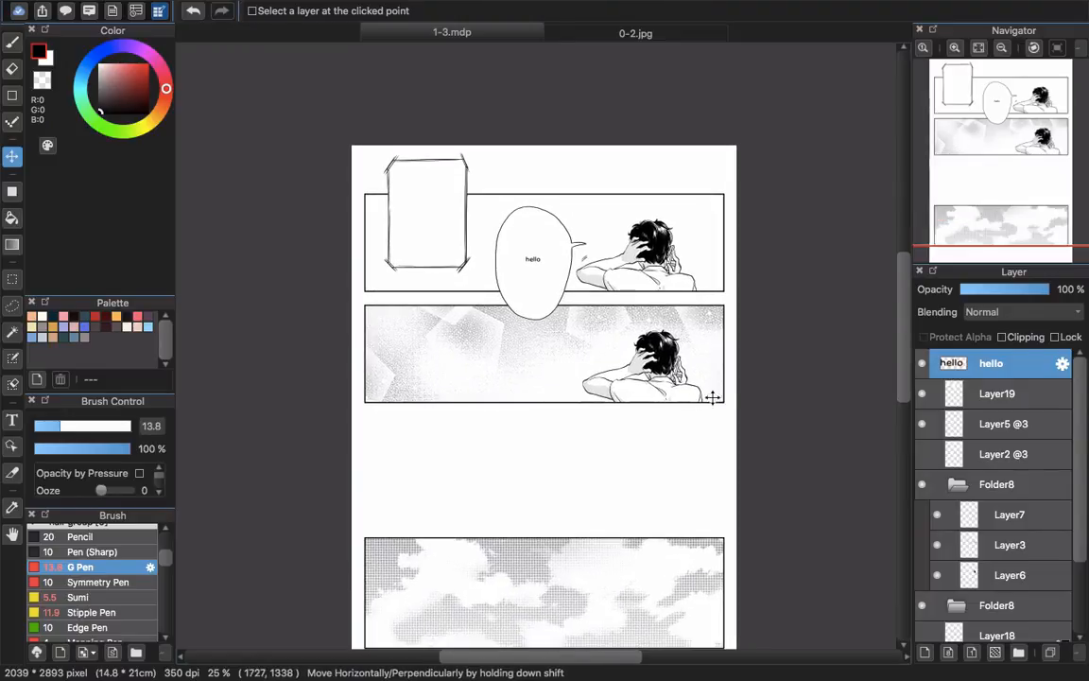